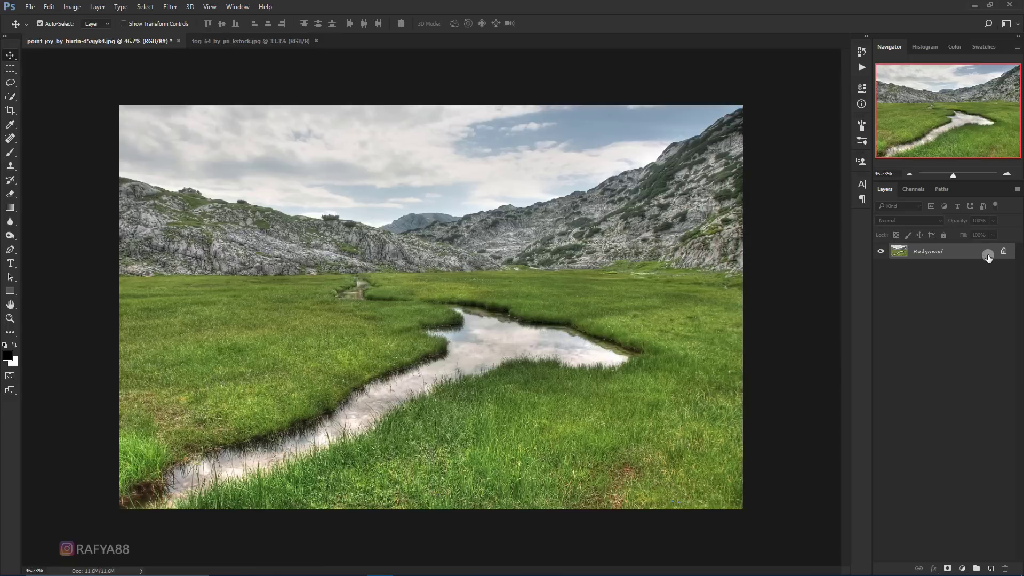
Unlock the meadow Background as Layer 0 and squash it from the top to about 84% height
left_click(953, 266)
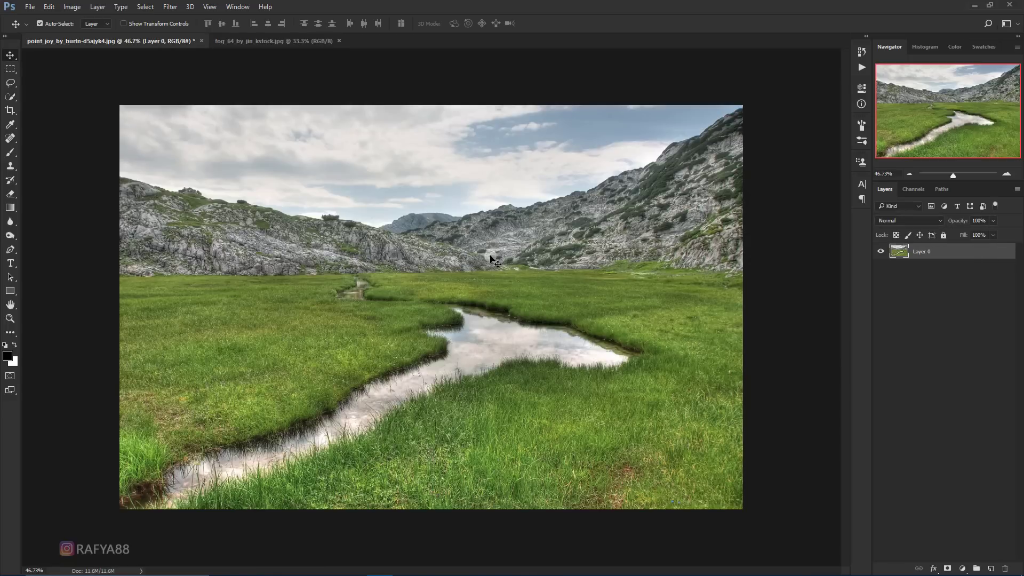
key("ctrl+t")
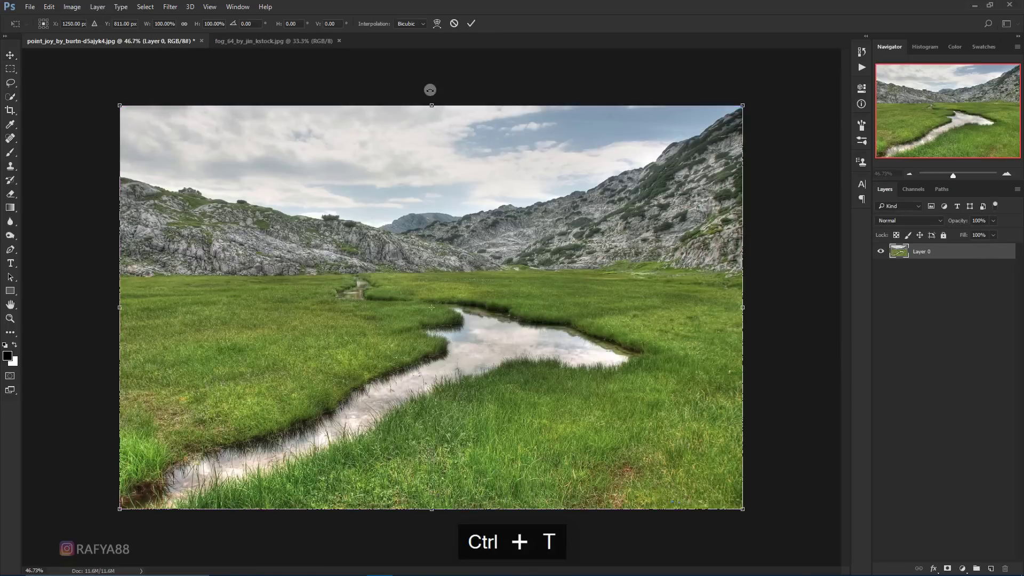
left_click_drag(431, 103, 429, 163)
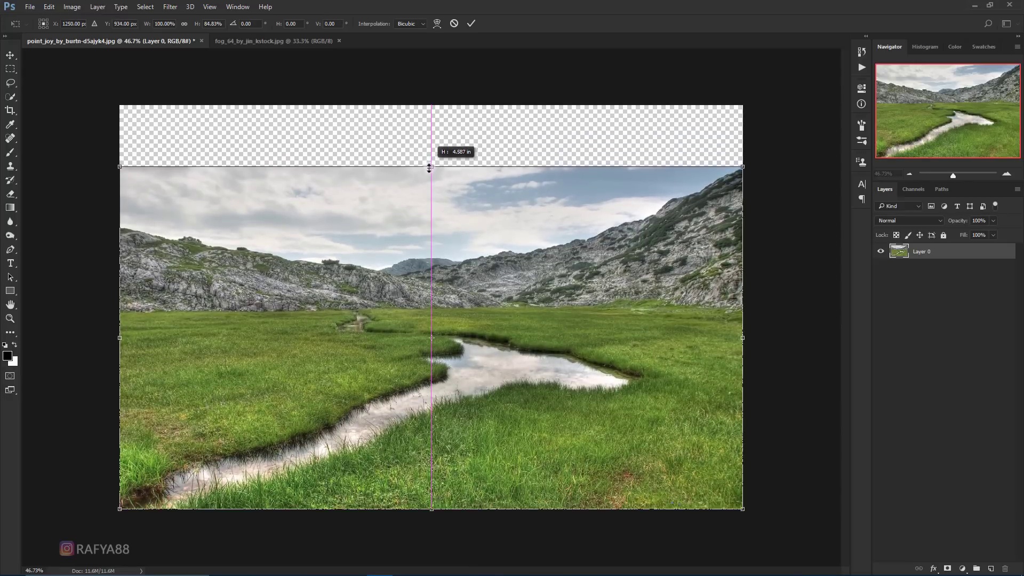
left_click_drag(430, 164, 429, 170)
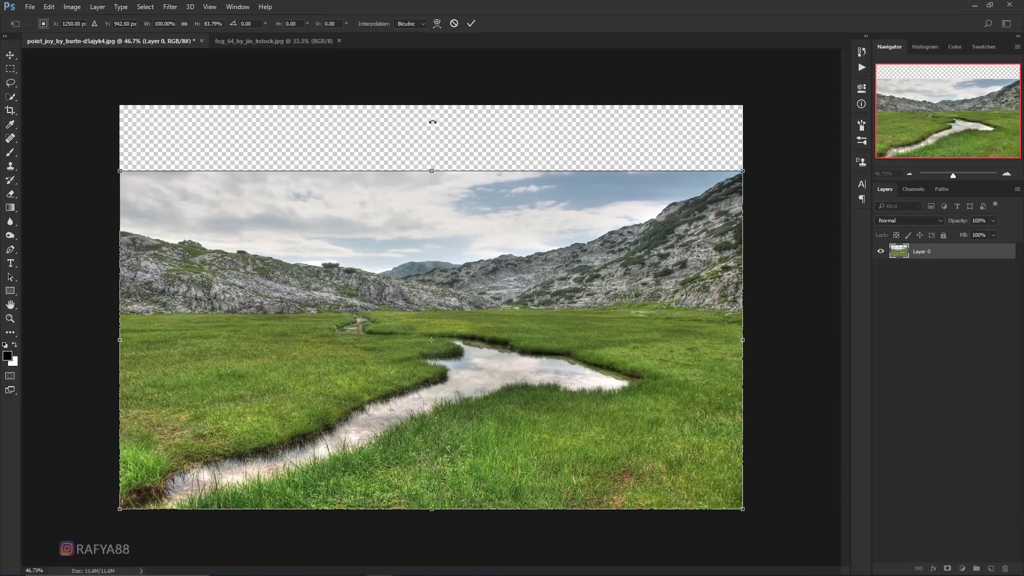
left_click(471, 24)
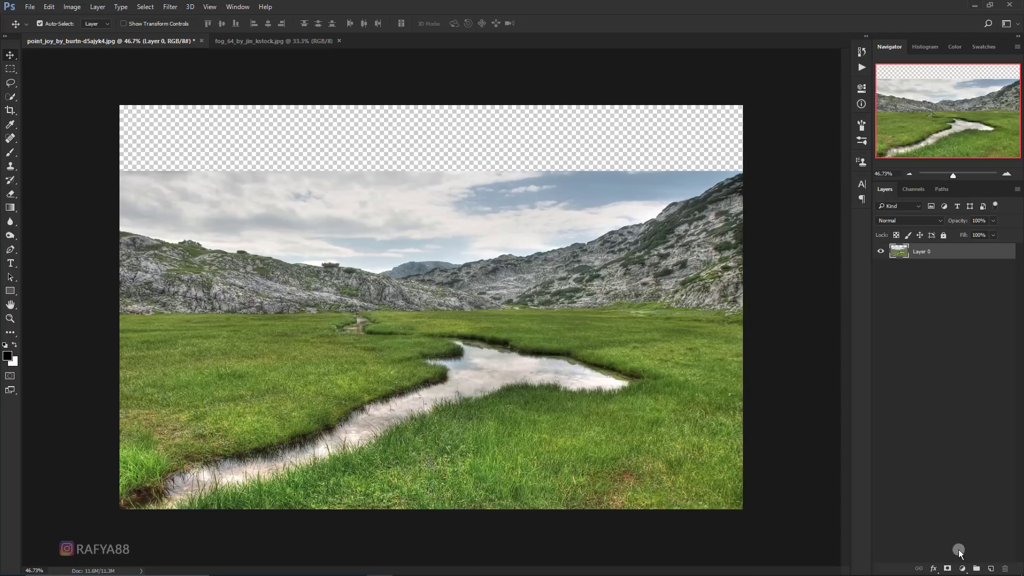
Add a layer mask to Layer 0 and set up a soft black brush
left_click(949, 568)
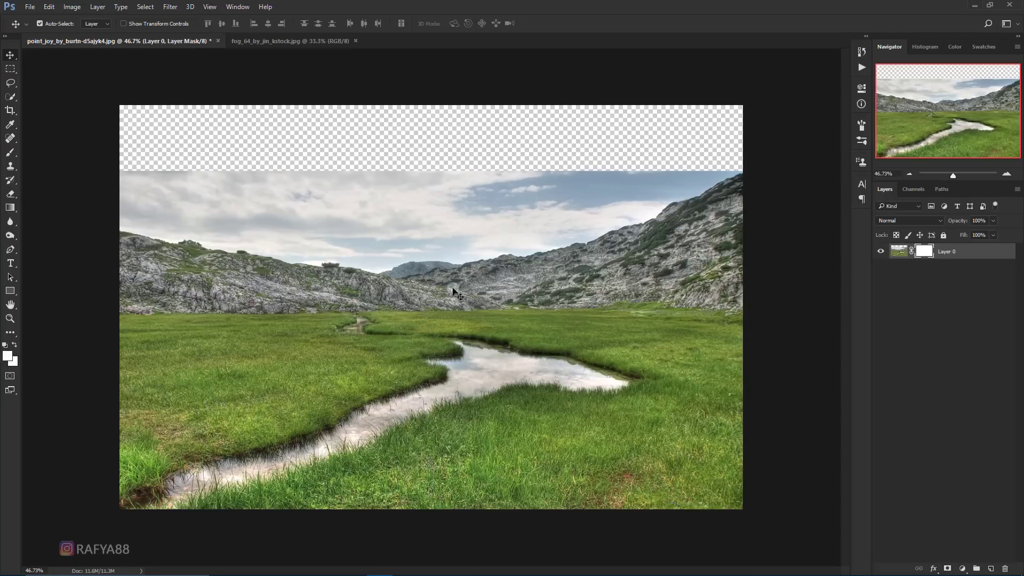
left_click(10, 152)
right_click(355, 270)
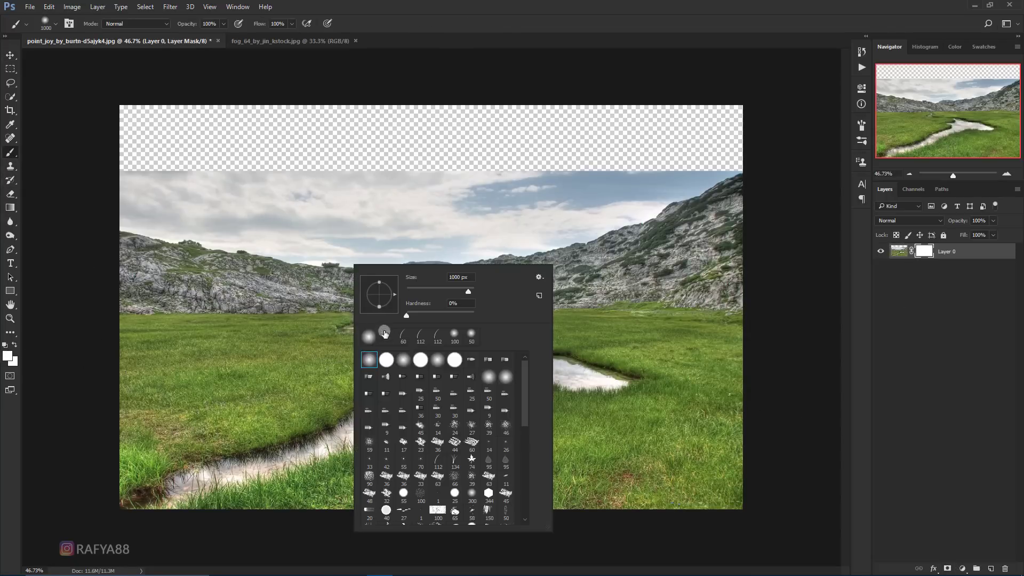
left_click(6, 345)
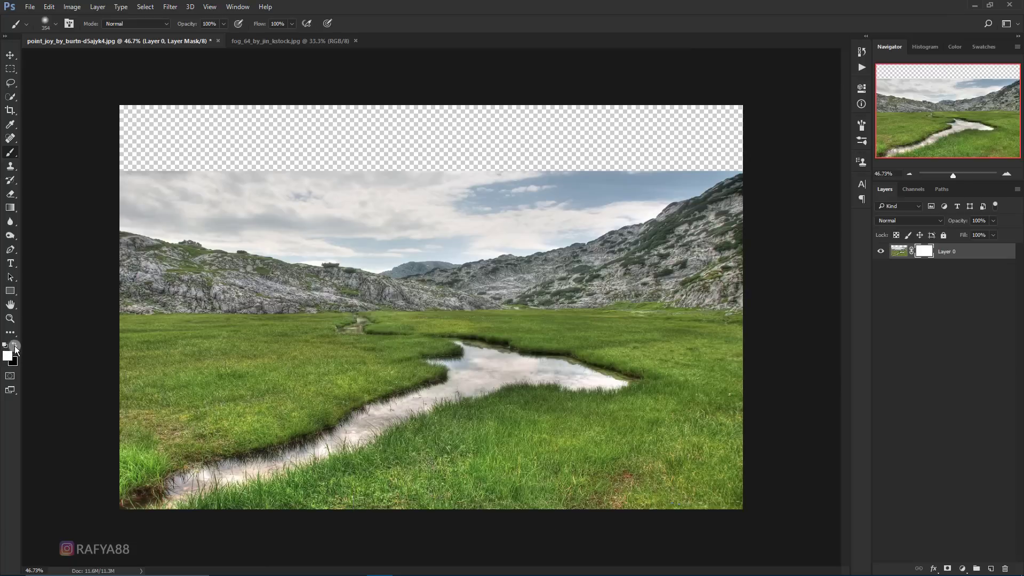
Paint out the cloudy sky, the mountain band and the horizon haze on the mask
mouse_move(160, 224)
left_mouse_down()
mouse_move(599, 222)
mouse_move(171, 183)
mouse_move(709, 194)
mouse_move(742, 206)
mouse_move(137, 229)
mouse_move(677, 247)
mouse_move(155, 247)
mouse_move(628, 256)
mouse_move(693, 247)
left_mouse_up()
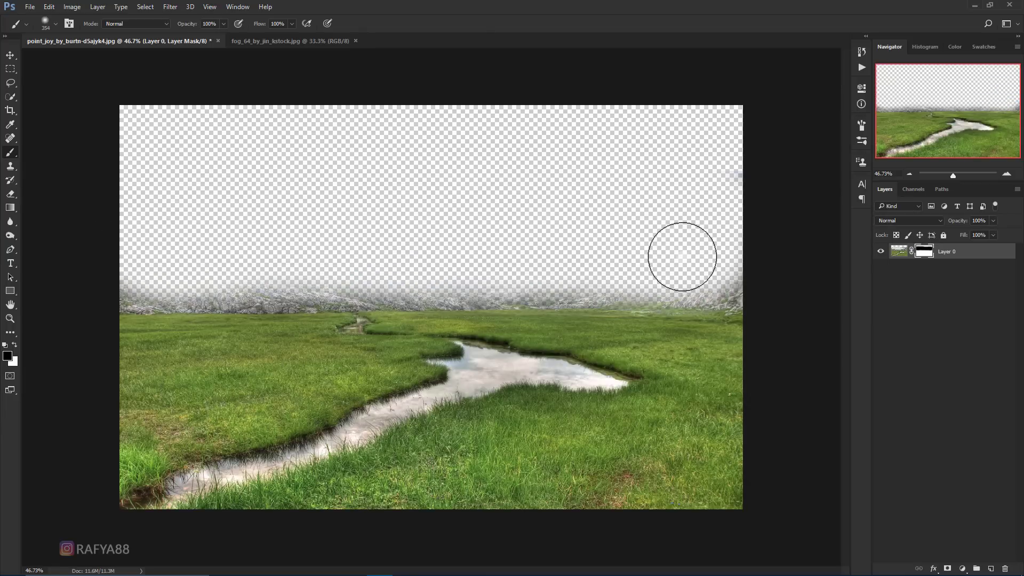
key("bracketleft")
key("bracketleft")
key("bracketleft")
mouse_move(753, 290)
left_mouse_down()
mouse_move(619, 300)
mouse_move(650, 286)
mouse_move(118, 288)
mouse_move(745, 289)
left_mouse_up()
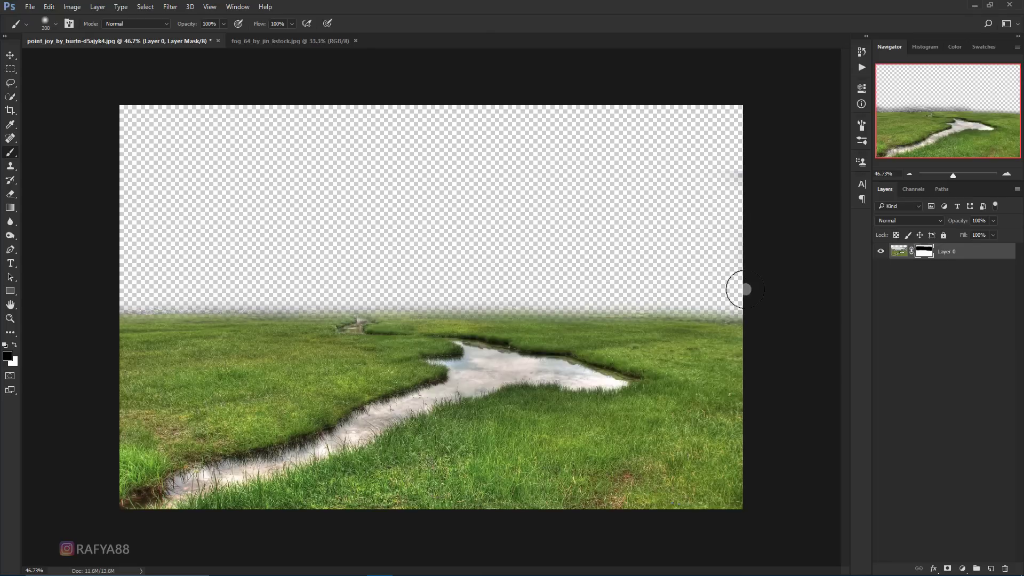
left_click_drag(126, 273, 290, 278)
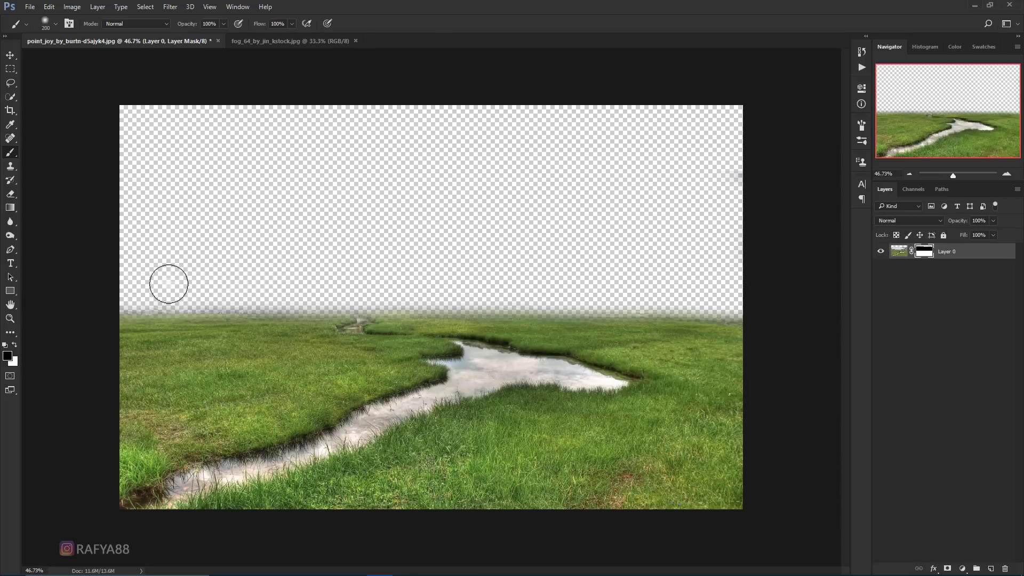
Copy the fog_64 forest image into the meadow document as Layer 1, below Layer 0
left_click(11, 57)
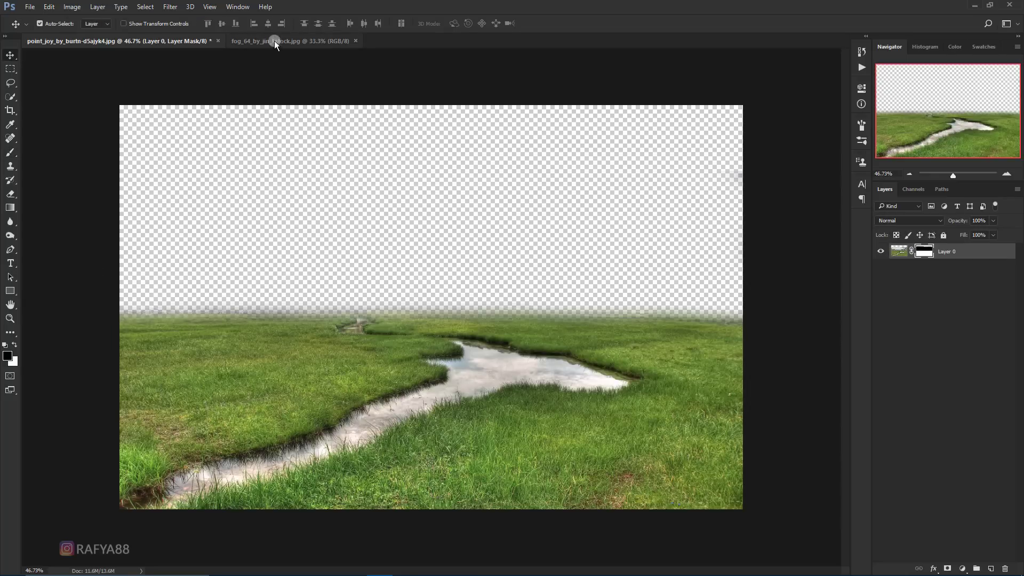
left_click(274, 40)
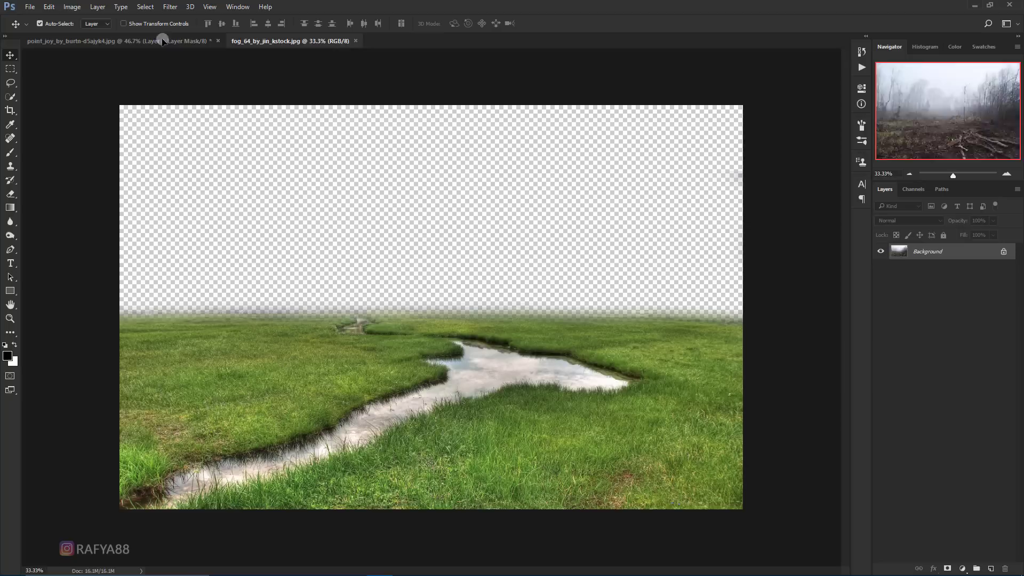
left_click_drag(163, 47, 381, 212)
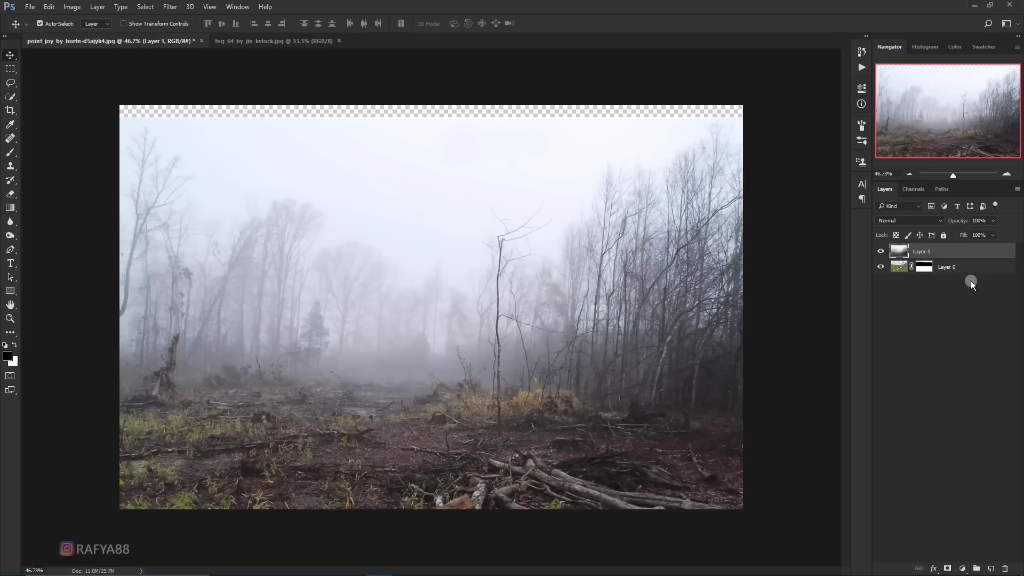
left_click_drag(967, 253, 954, 274)
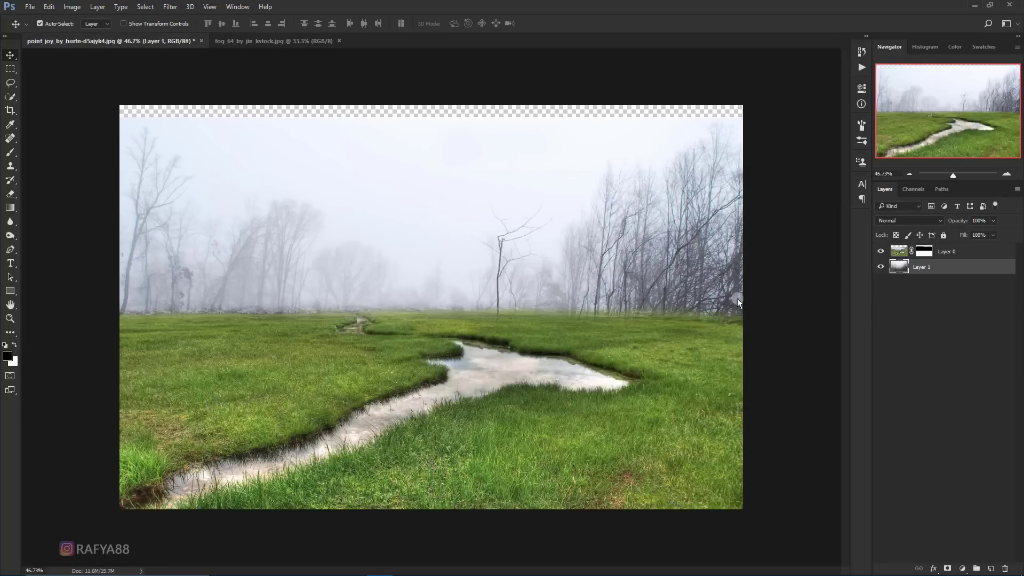
Free Transform the fog layer, about 90% and taller, so it fills the empty sky
key("ctrl+t")
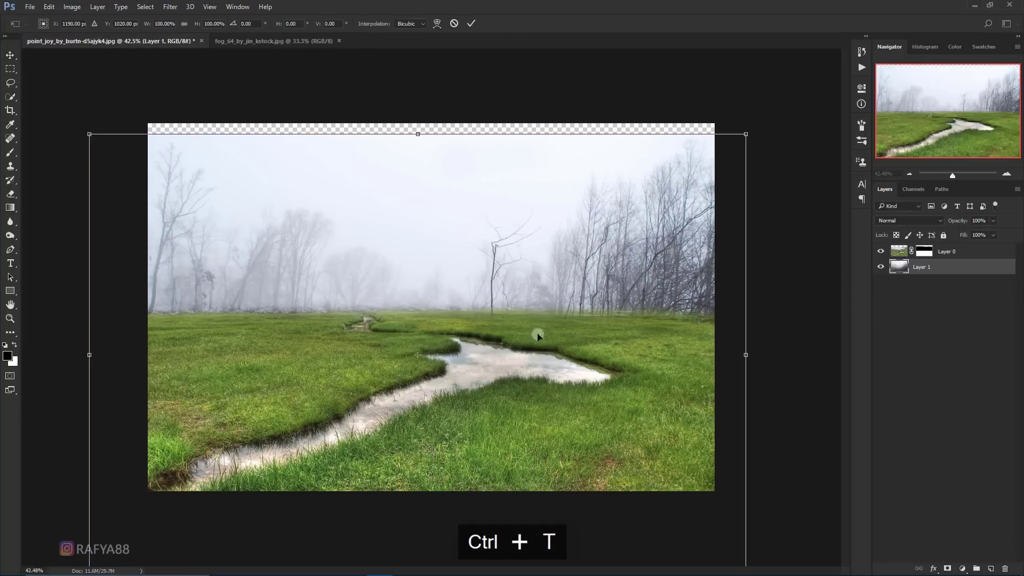
mouse_move(537, 336)
left_mouse_down()
mouse_move(540, 311)
mouse_move(540, 321)
left_mouse_up()
key("ctrl+0")
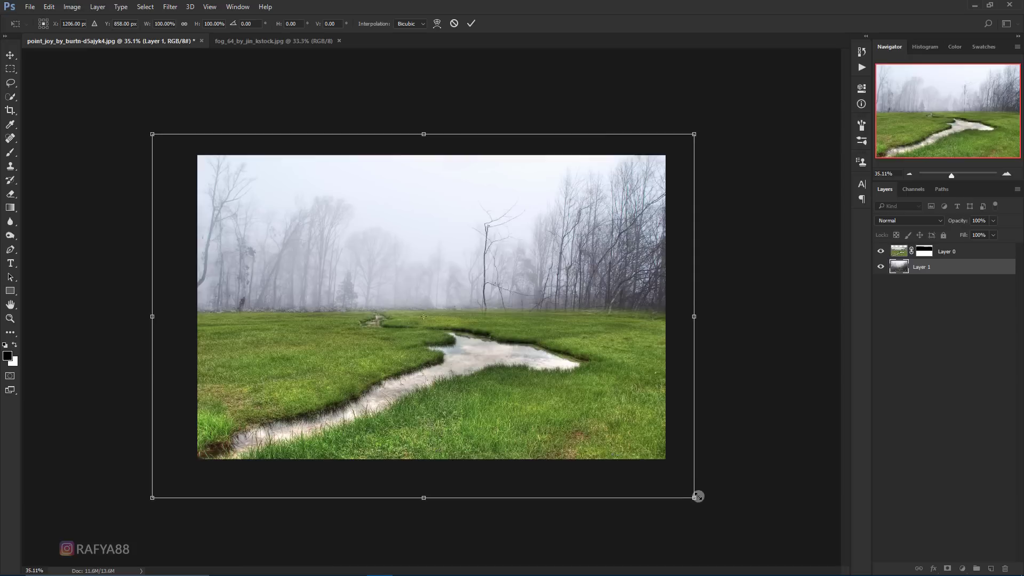
left_click_drag(697, 496, 676, 473)
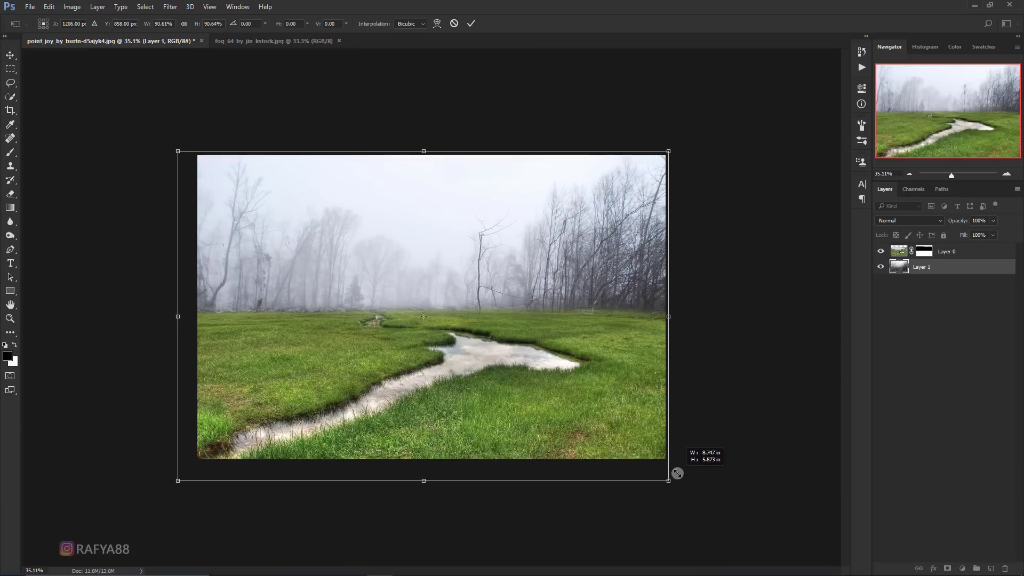
left_click_drag(607, 430, 612, 435)
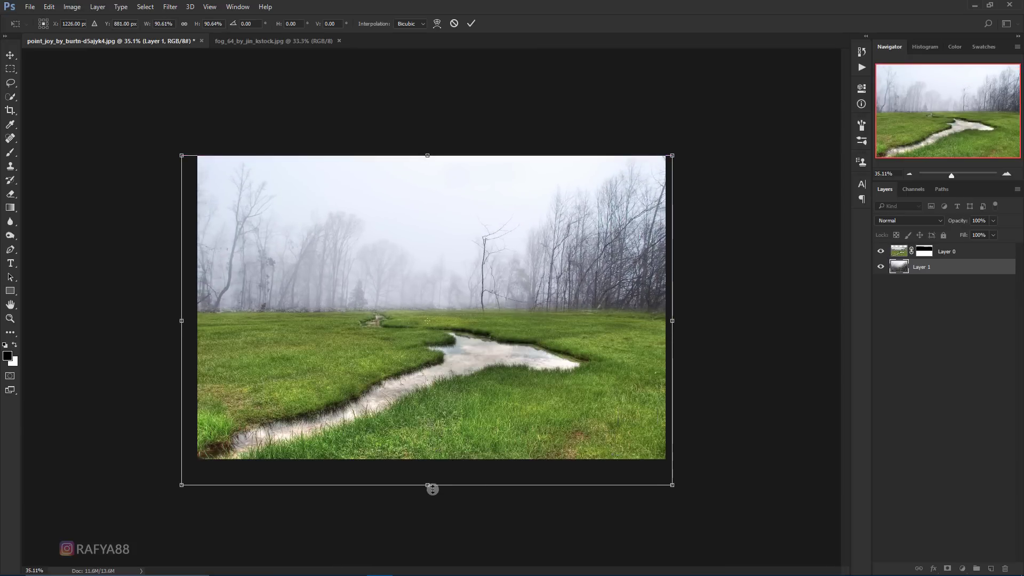
left_click_drag(428, 484, 430, 499)
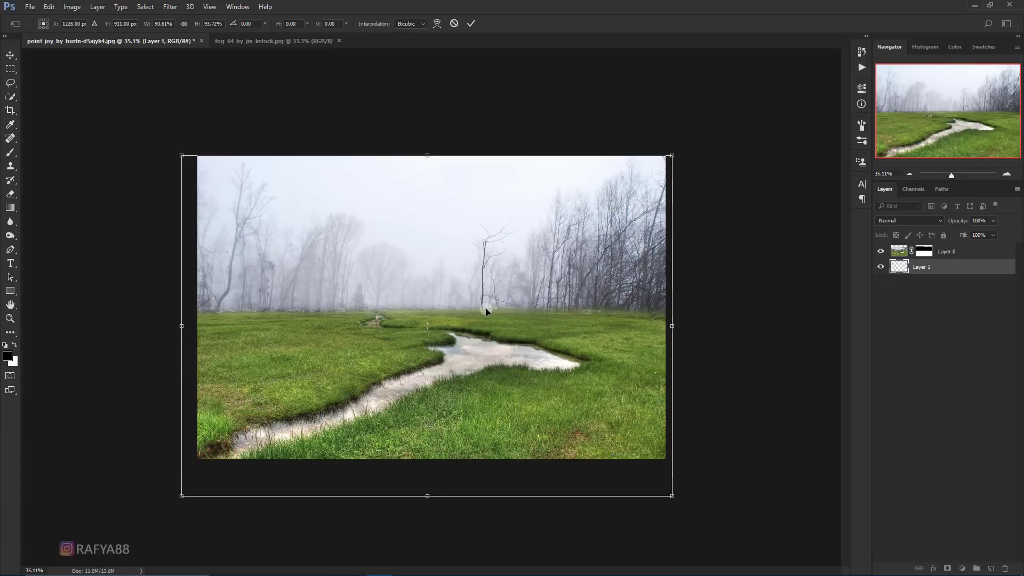
left_click(472, 23)
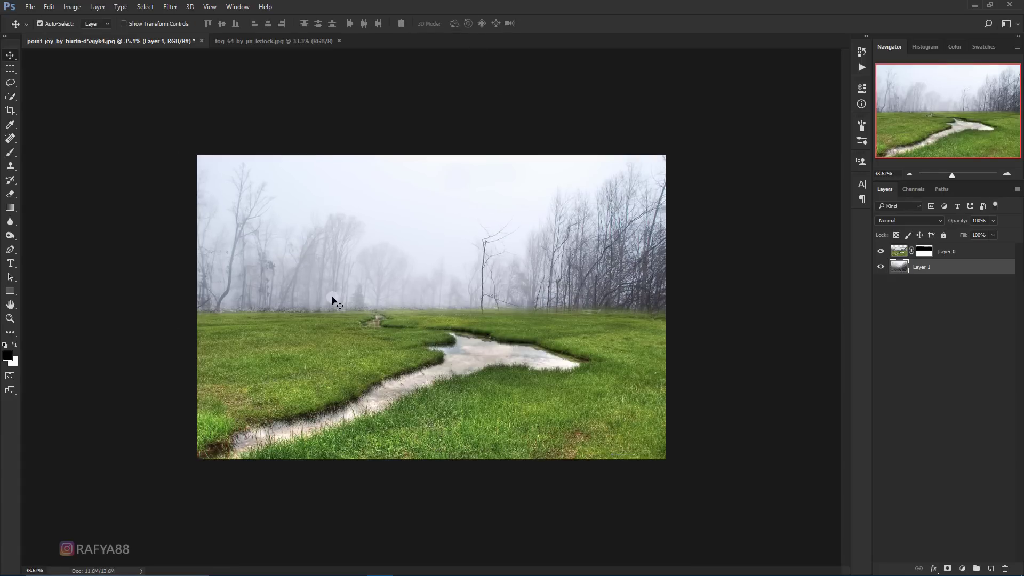
key("ctrl+plus")
Softly paint Layer 0's mask along the horizon so the meadow fades into the fog tree line
left_click(931, 252)
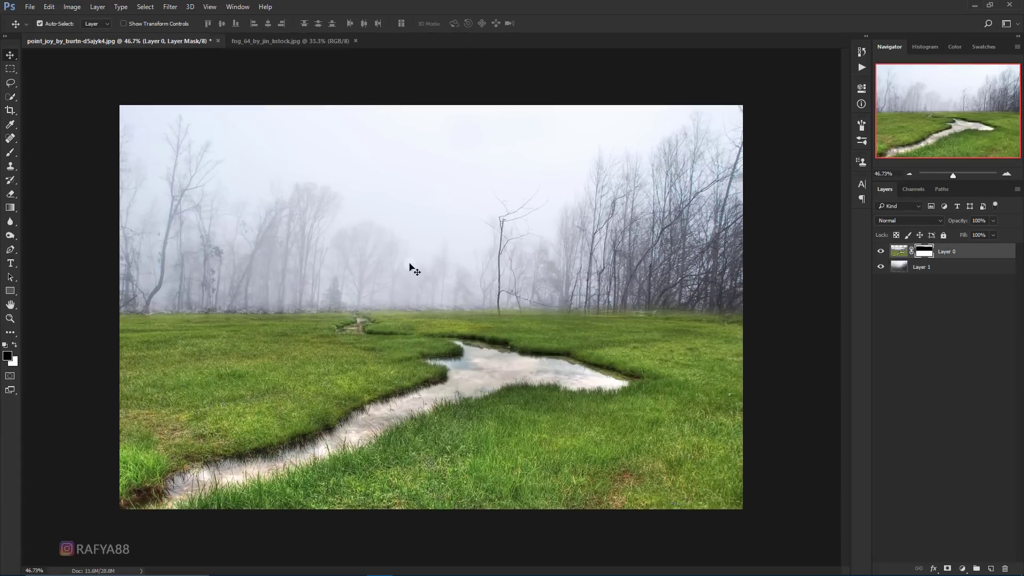
left_click(11, 155)
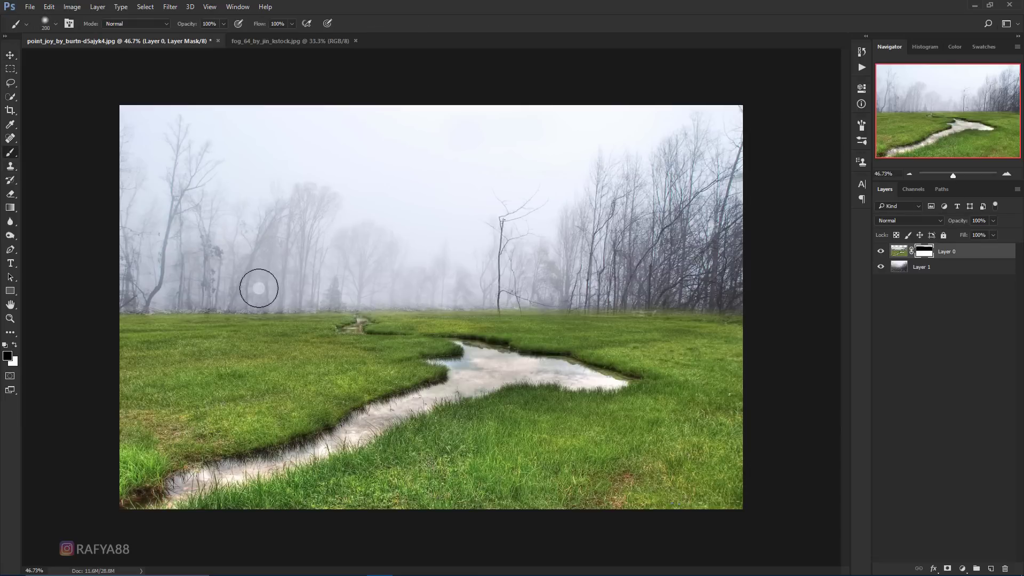
left_click_drag(195, 289, 671, 290)
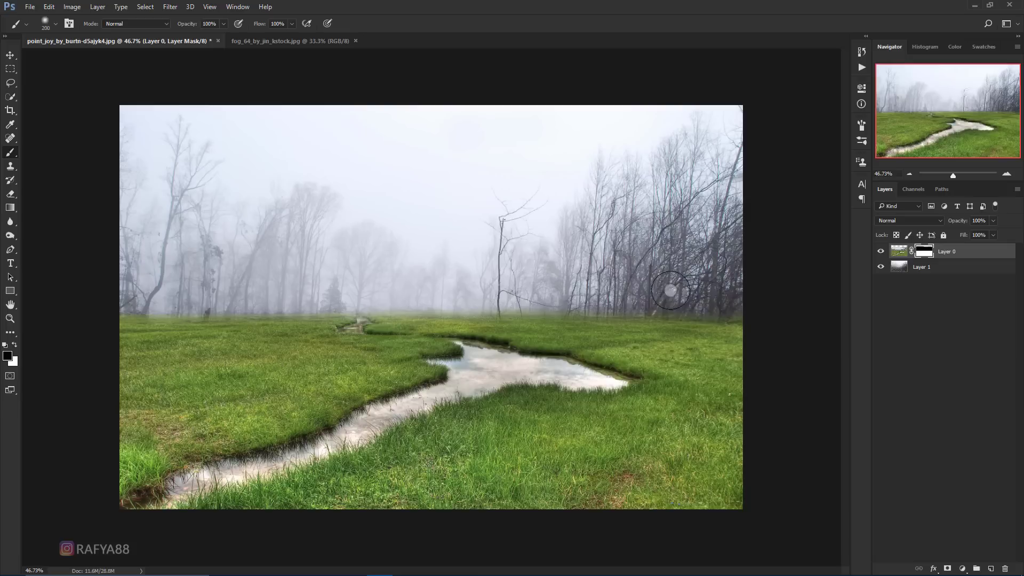
right_click(589, 232)
key("Return")
mouse_move(612, 289)
left_mouse_down()
mouse_move(598, 291)
mouse_move(731, 297)
mouse_move(137, 286)
mouse_move(362, 278)
left_mouse_up()
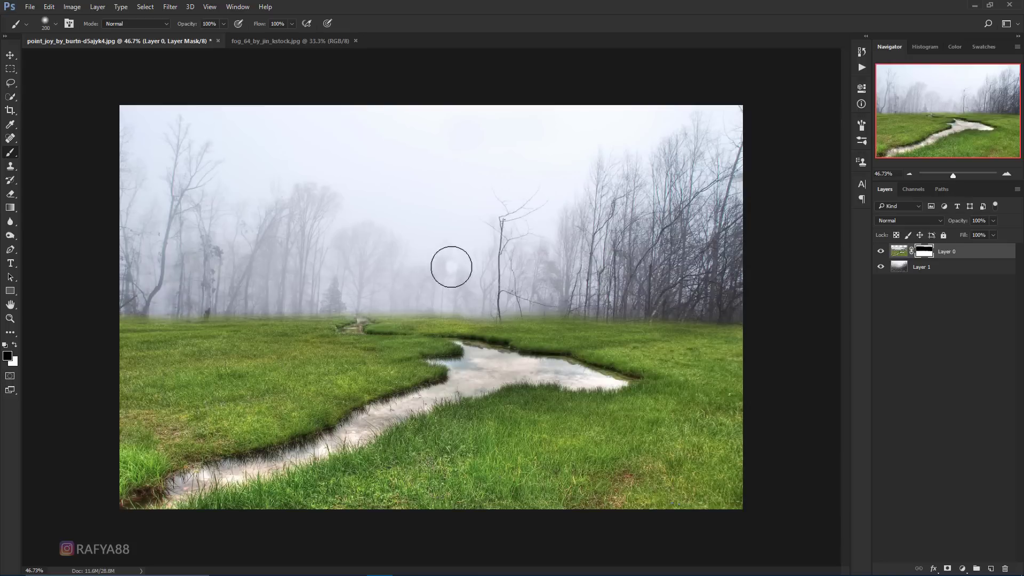
scroll(560, 223, "down", 1)
scroll(582, 233, "up", 1)
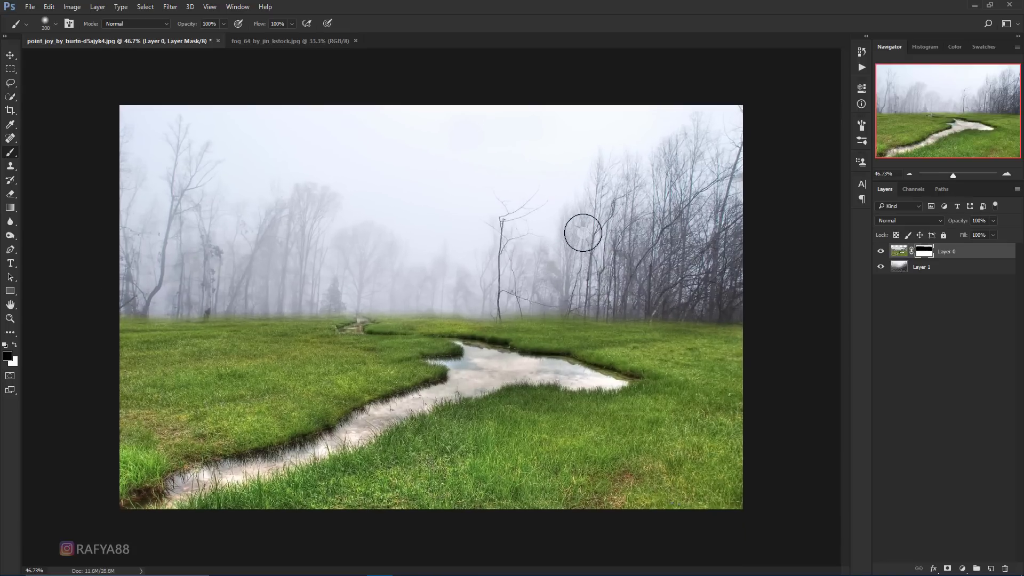
scroll(582, 232, "down", 1)
scroll(582, 233, "up", 1)
key("ctrl+2")
Add Layer 2 and set the foreground colour to mid-grey 8a8a8a for a gradient
left_click(990, 569)
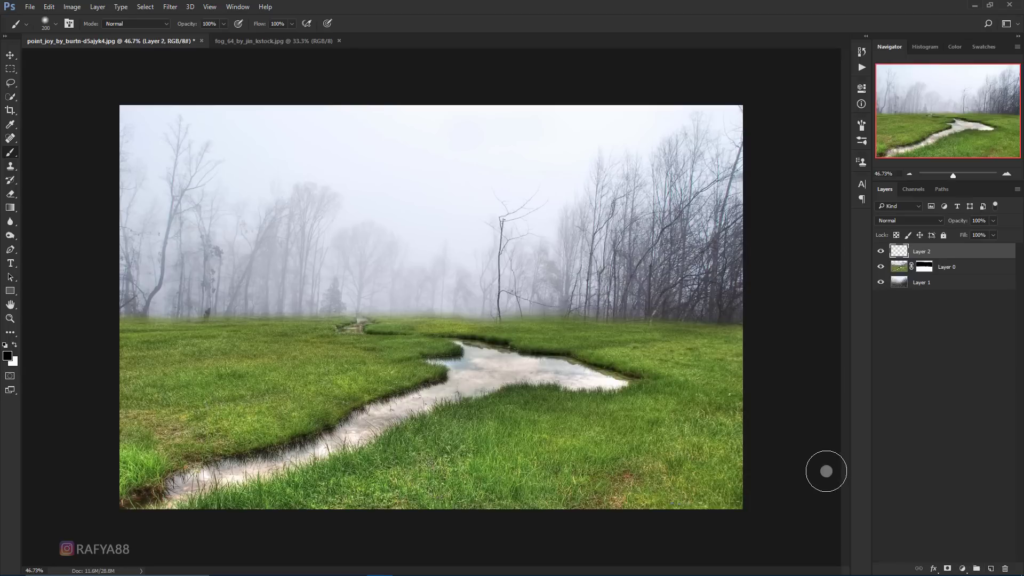
left_click(5, 208)
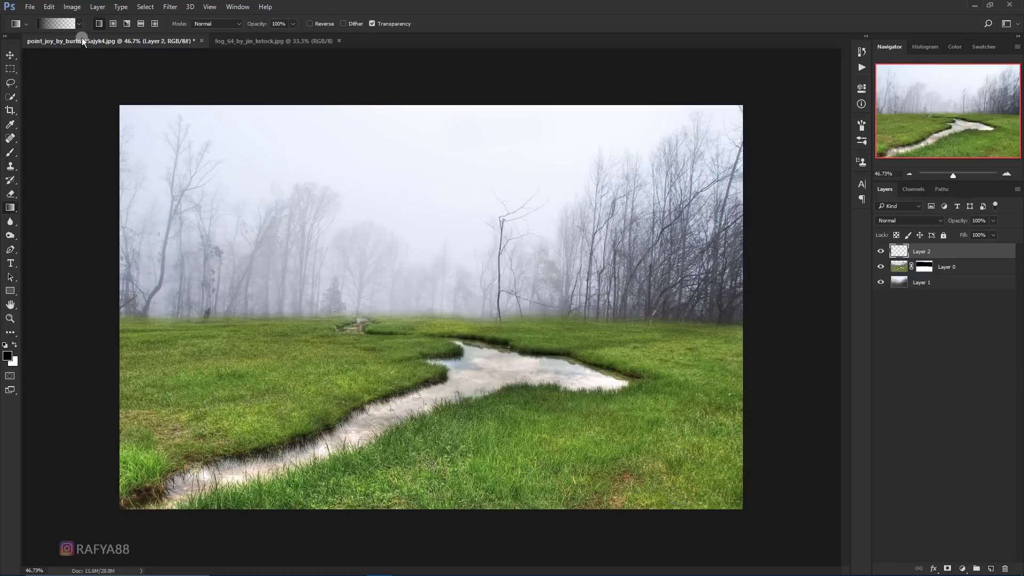
left_click(8, 355)
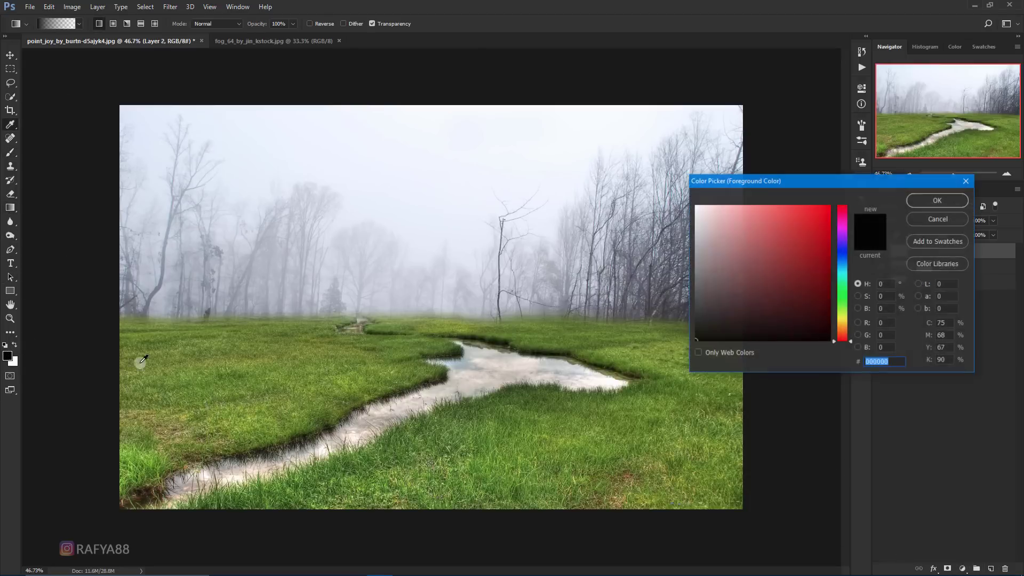
left_click_drag(744, 258, 686, 267)
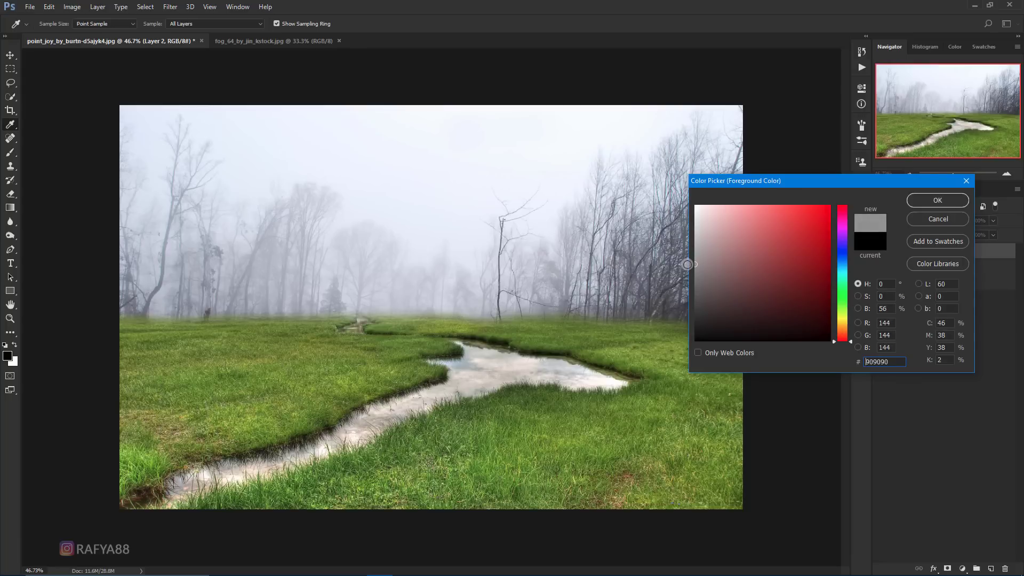
left_click(928, 204)
Draw a grey gradient from the top down to the grass, blend it as Multiply, and add an empty layer
left_click_drag(445, 88, 445, 343)
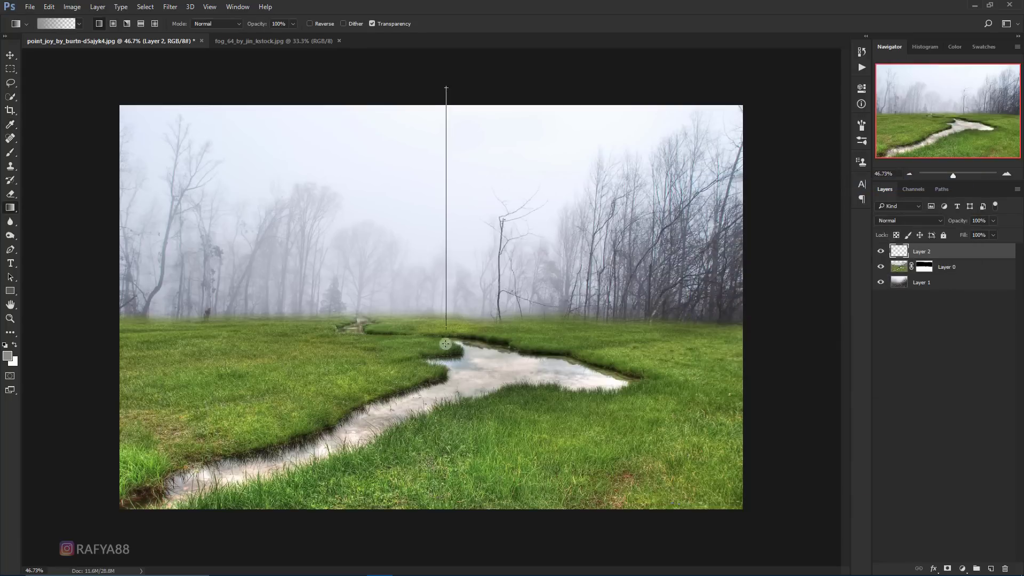
left_click_drag(447, 401, 448, 402)
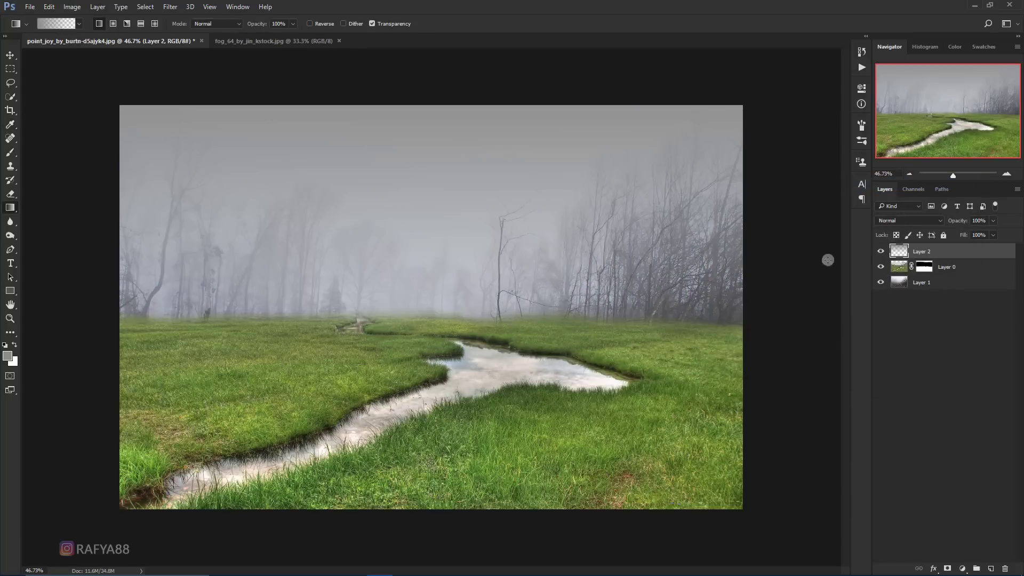
left_click(923, 220)
left_click(911, 254)
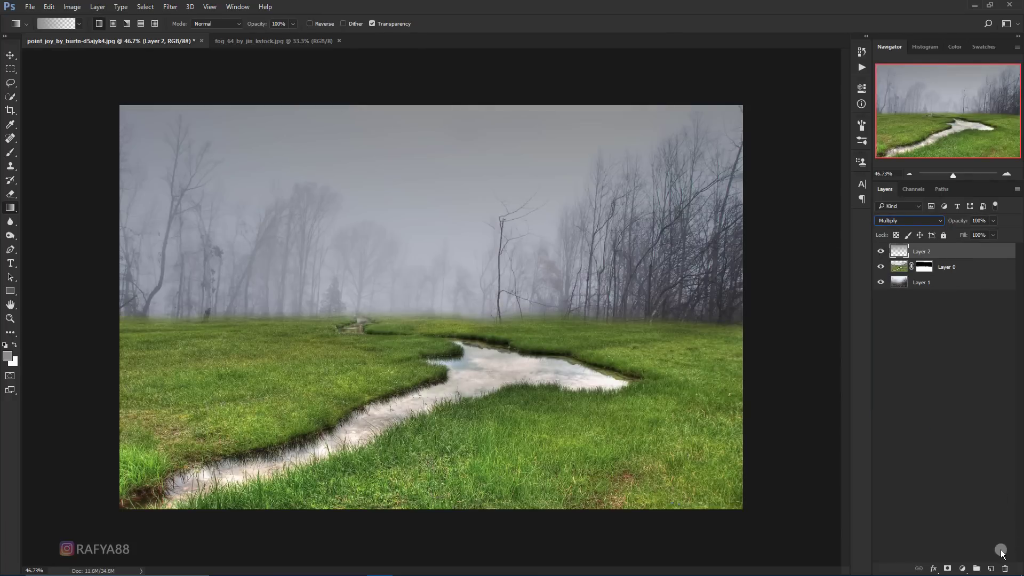
left_click(990, 568)
Set the foreground colour to blue-grey 8291a7
left_click(7, 356)
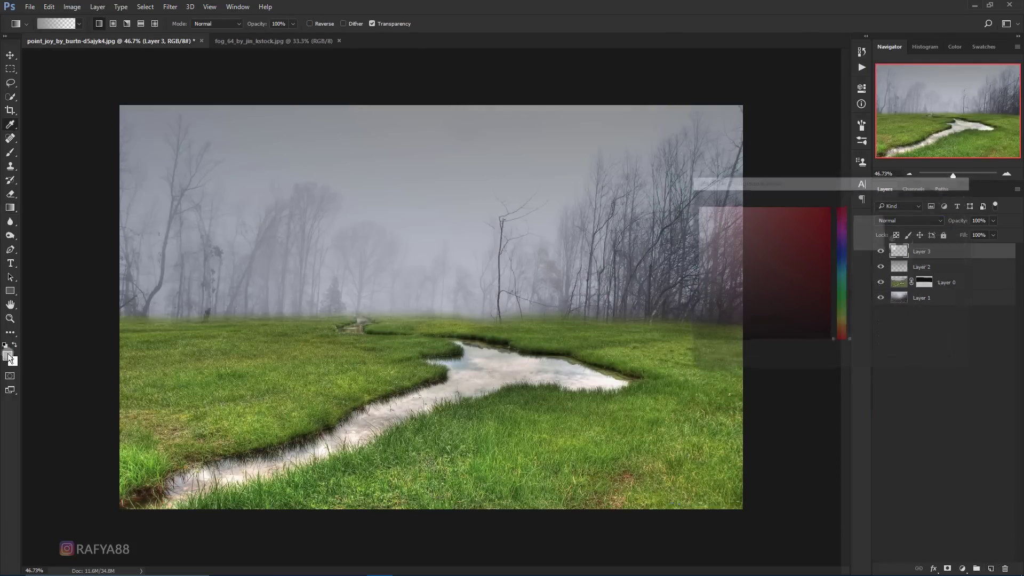
left_click(843, 263)
left_click(730, 255)
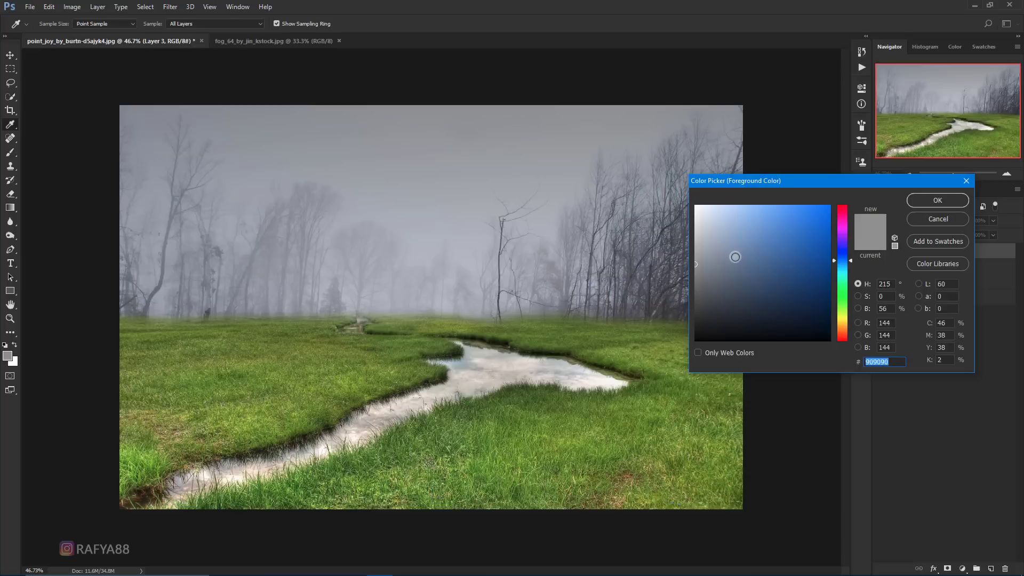
left_click_drag(727, 267, 726, 252)
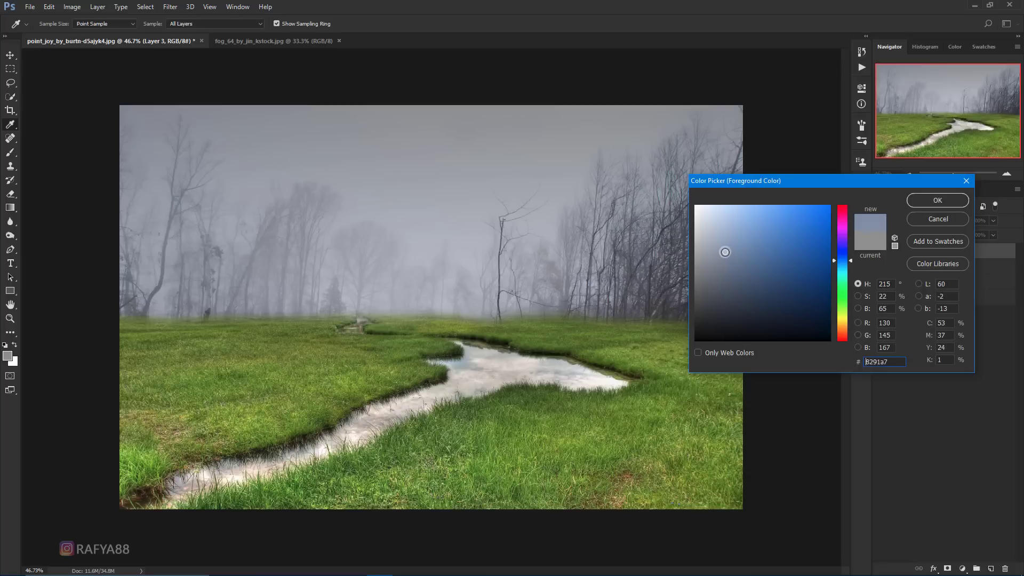
left_click(918, 207)
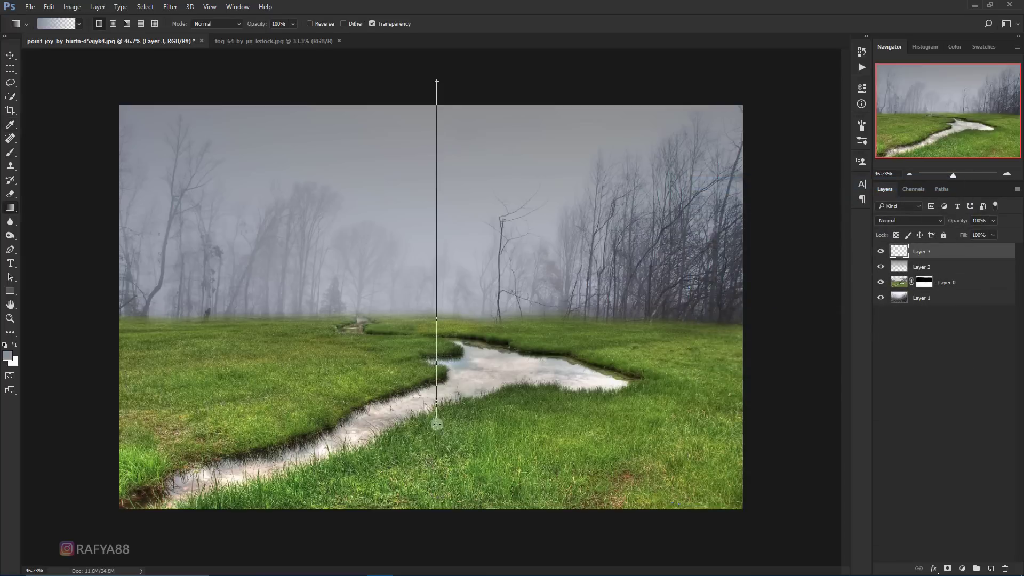
Draw a blue-grey gradient down toward the stream on Layer 3, Multiply at 75% opacity, then add Layer 4
left_click_drag(436, 81, 440, 486)
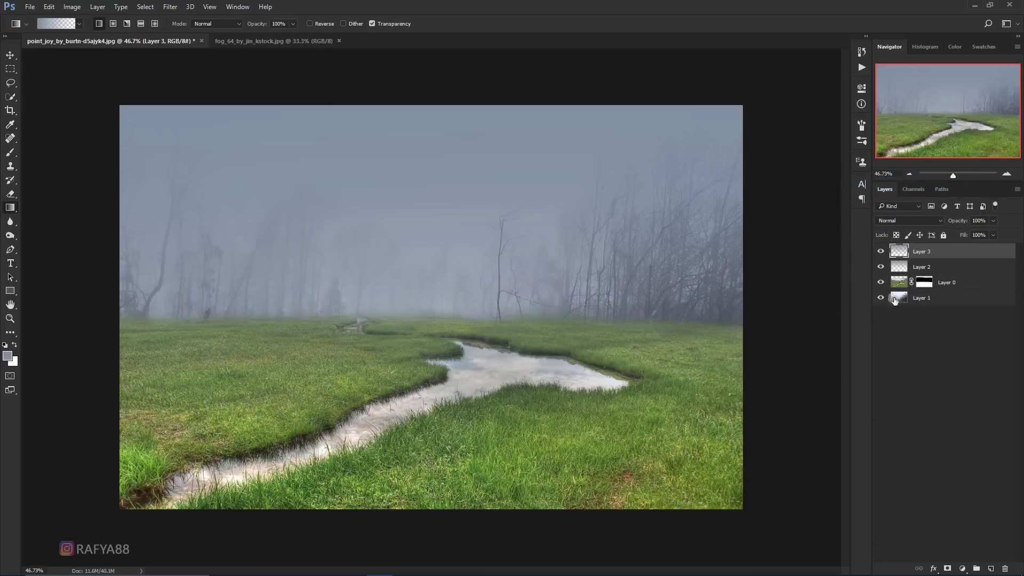
left_click(912, 220)
left_click(917, 253)
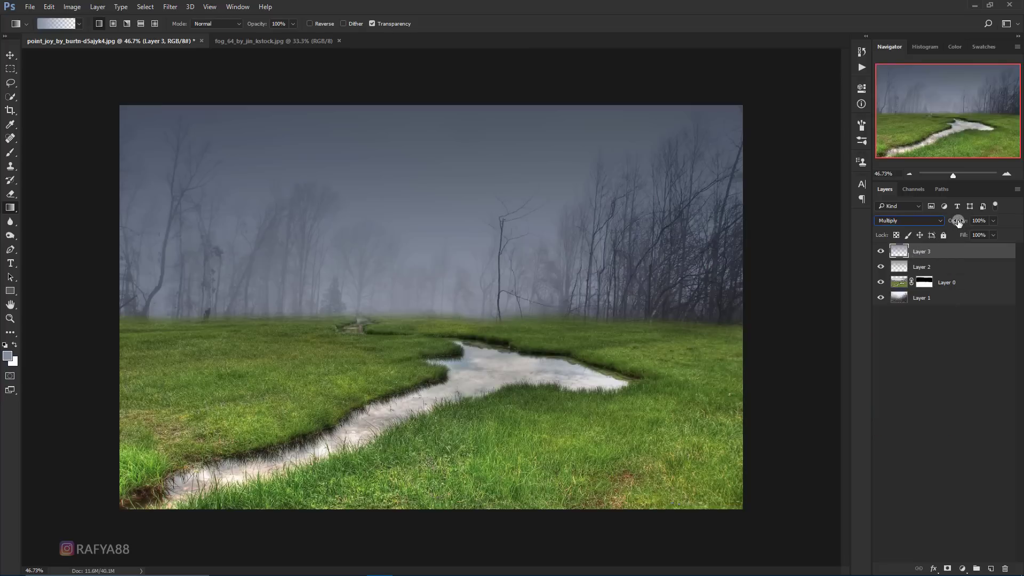
left_click_drag(958, 222, 952, 223)
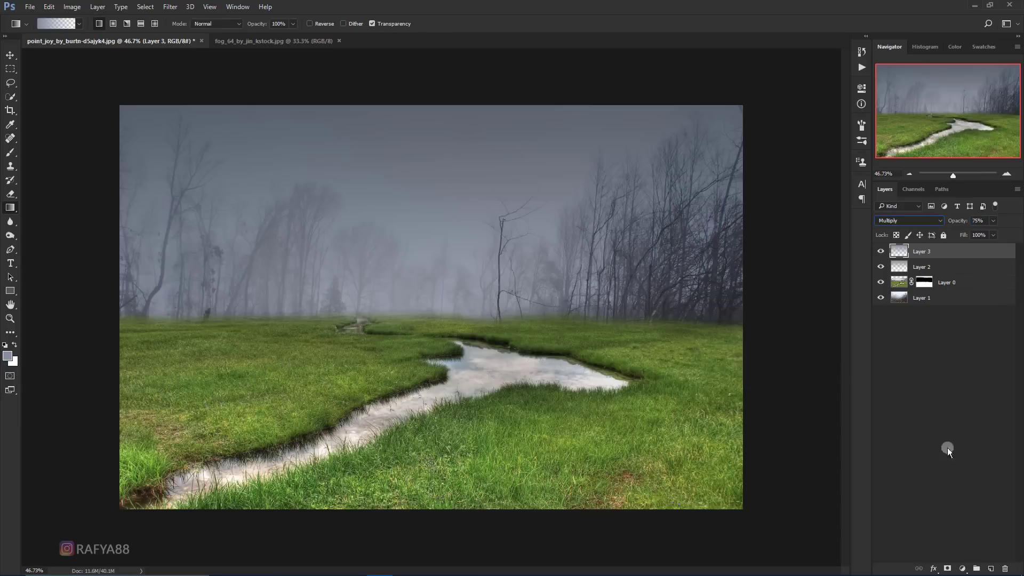
left_click(991, 568)
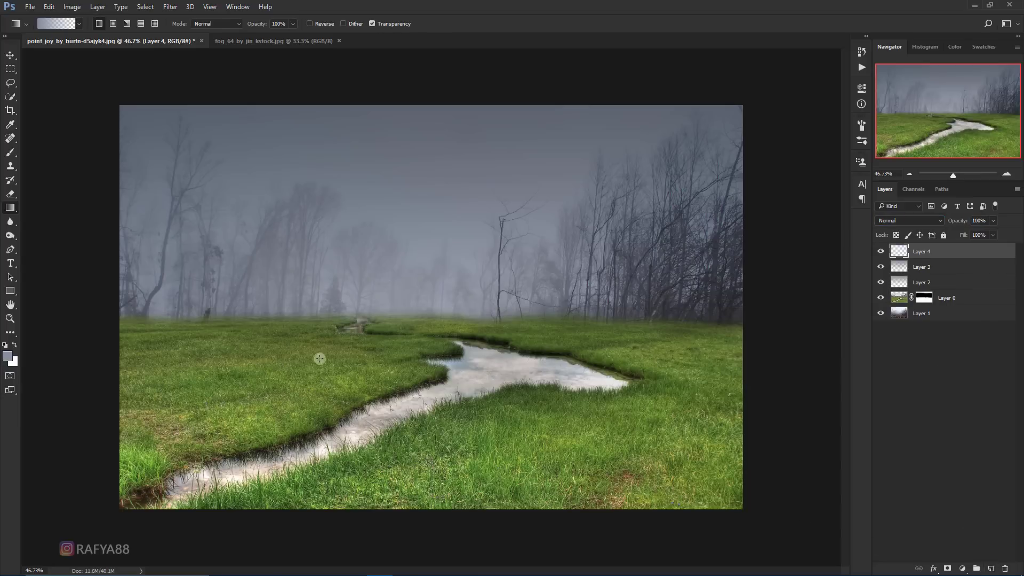
Choose the Brush with a pale blue-grey a8b4c8 foreground
left_click(12, 155)
left_click(9, 355)
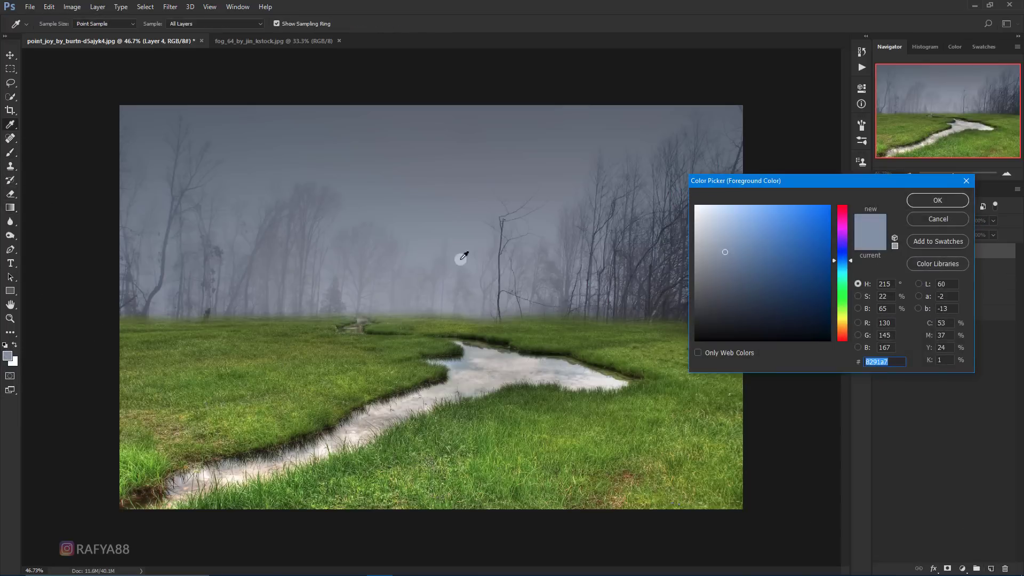
left_click(716, 235)
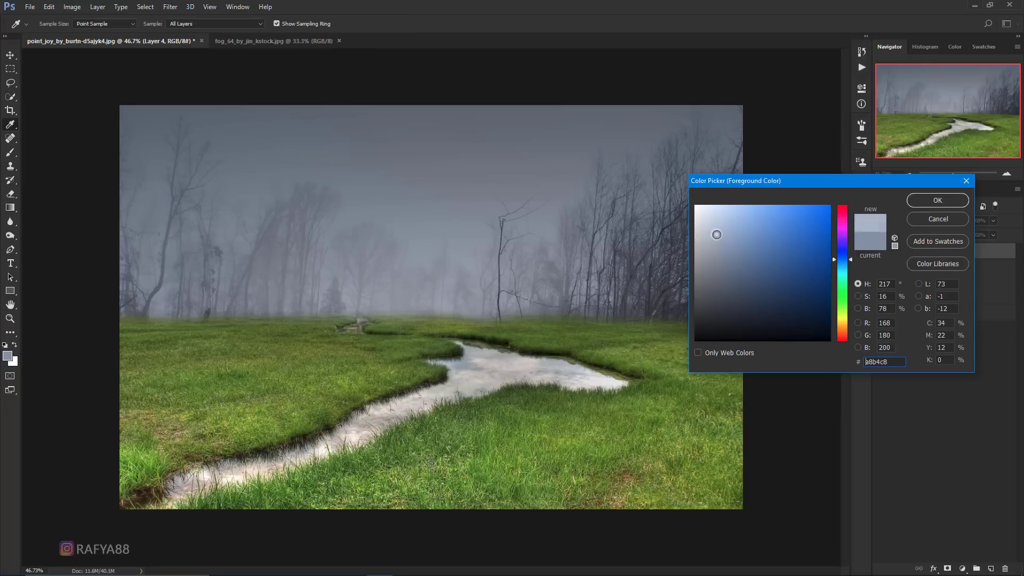
left_click(929, 201)
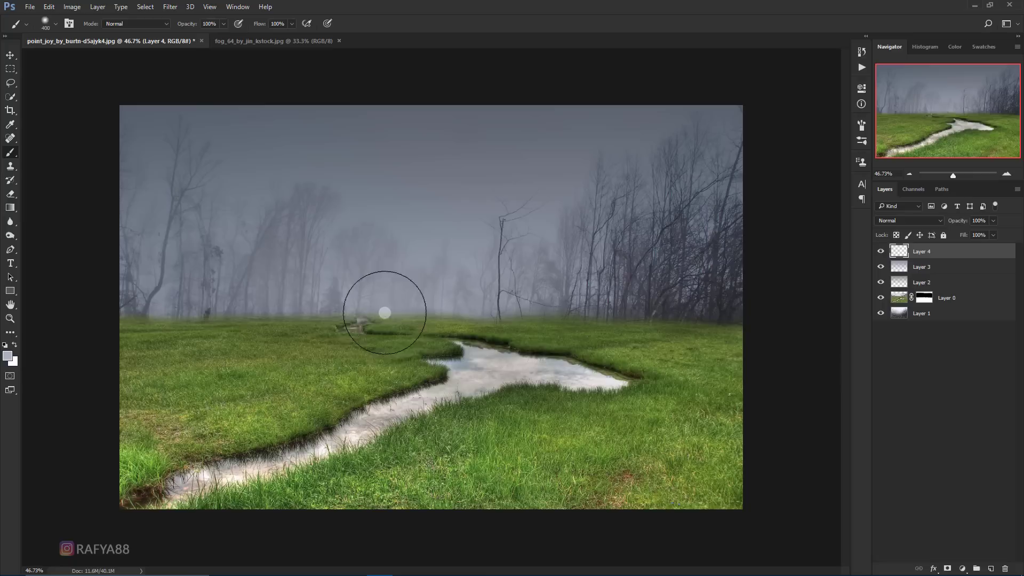
Set a 700 px soft brush at 79% opacity and 44% flow
left_click_drag(231, 302, 526, 304)
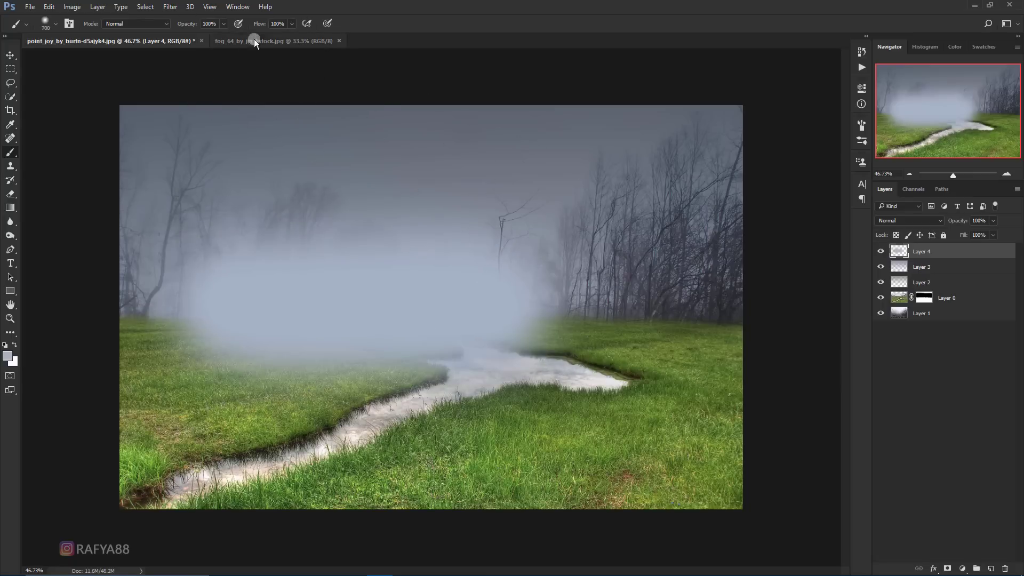
key("ctrl+z")
right_click(439, 160)
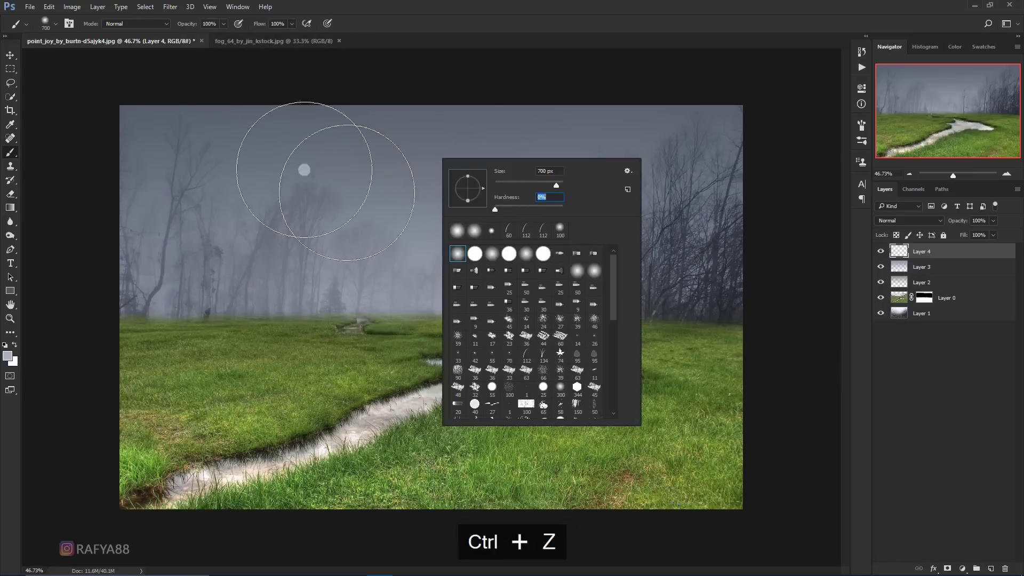
left_click_drag(193, 24, 182, 23)
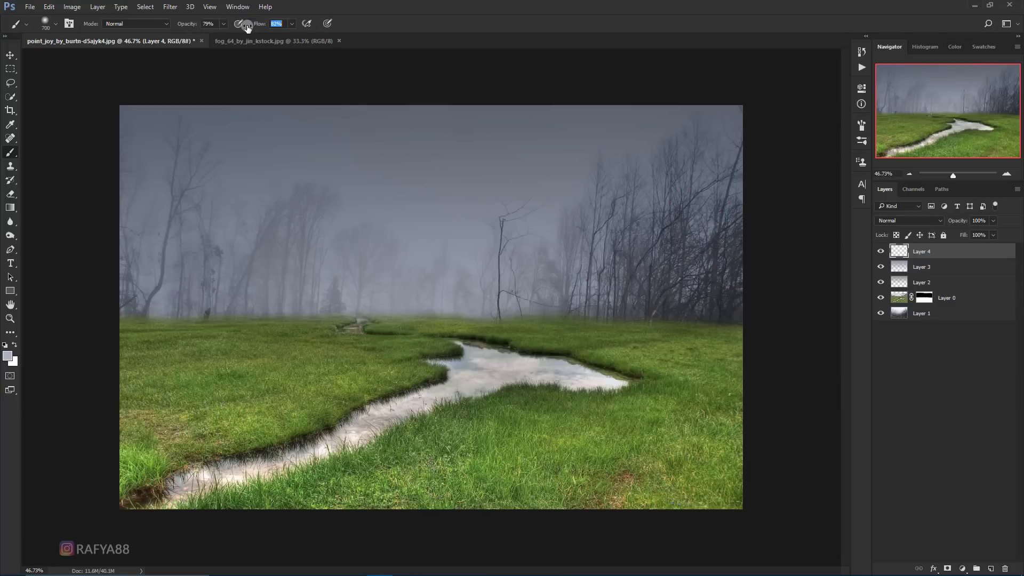
type("44")
Paint soft fog across the middle, right treeline and left side of the scene
left_click_drag(183, 277, 611, 290)
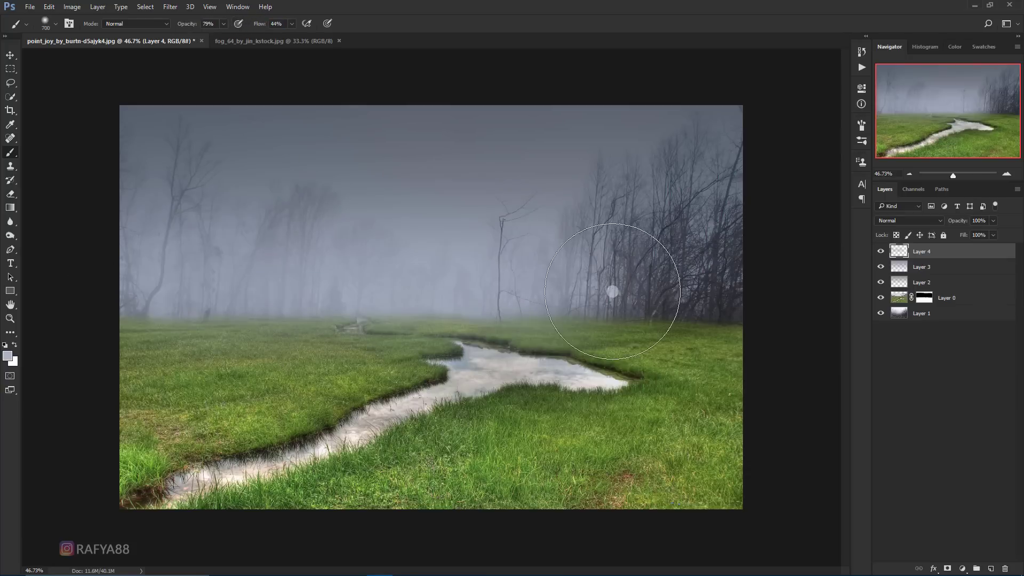
key("ctrl+z")
left_click_drag(365, 293, 757, 310)
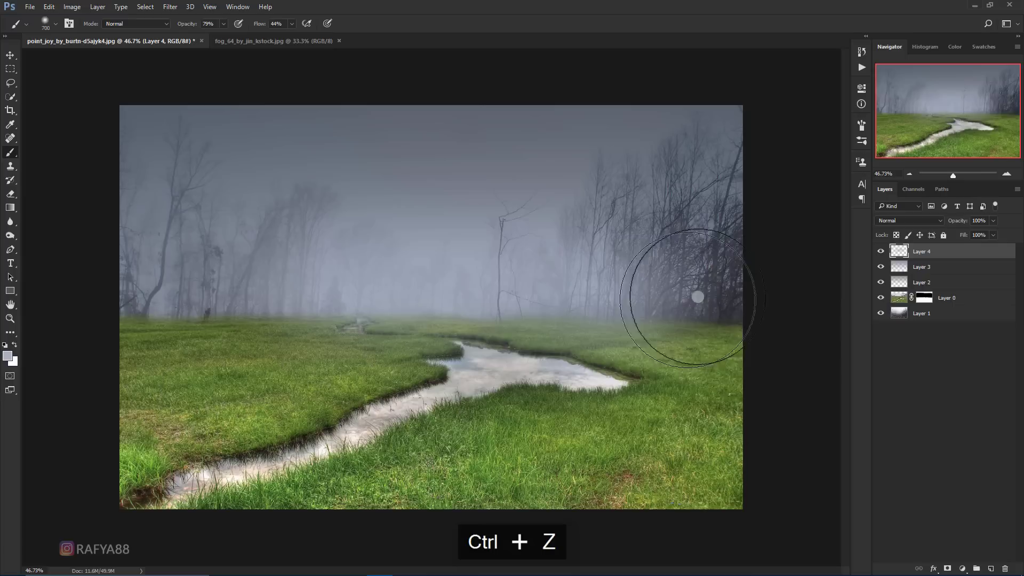
left_click_drag(366, 291, 101, 302)
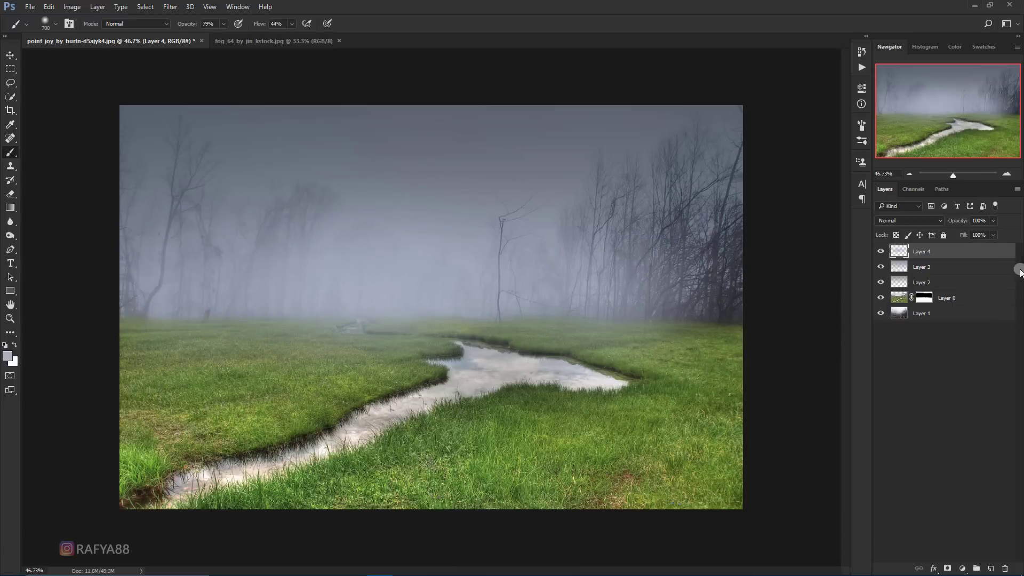
Fade Layer 4's fog to 68% opacity, compare it on and off, and target Layer 0
left_click_drag(959, 222, 948, 222)
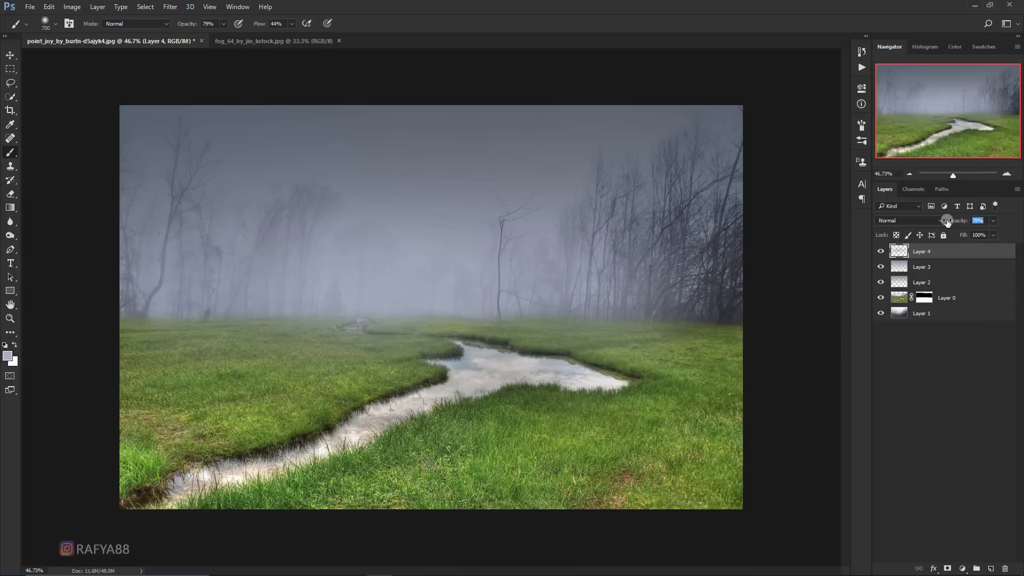
left_click_drag(941, 221, 939, 221)
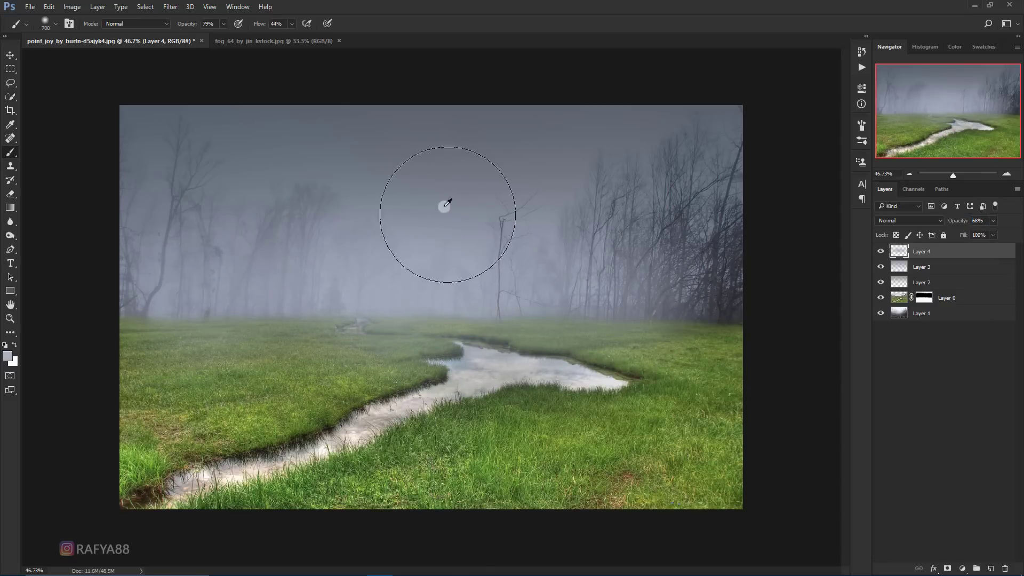
key("ctrl+z")
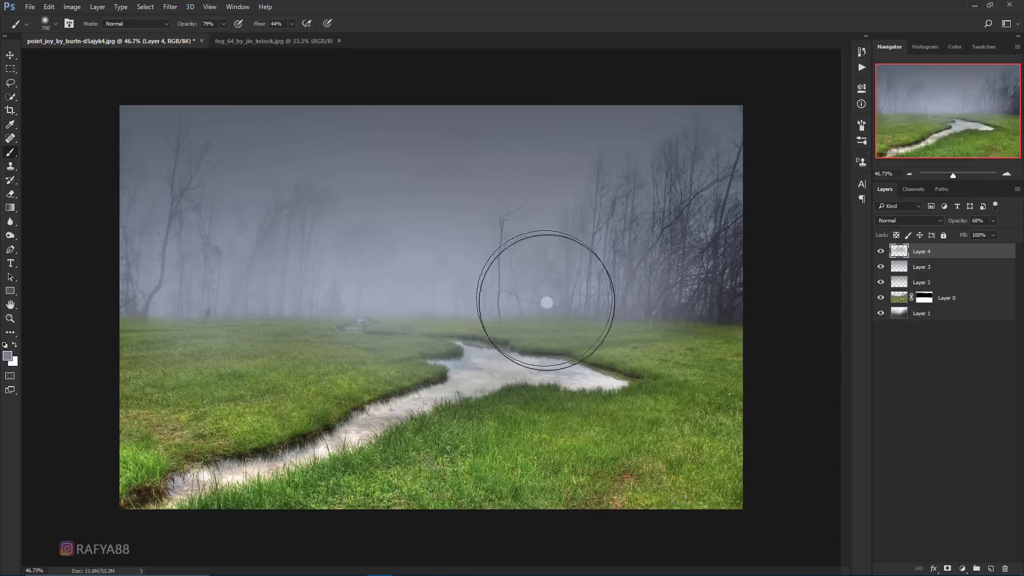
scroll(661, 218, "down", 2)
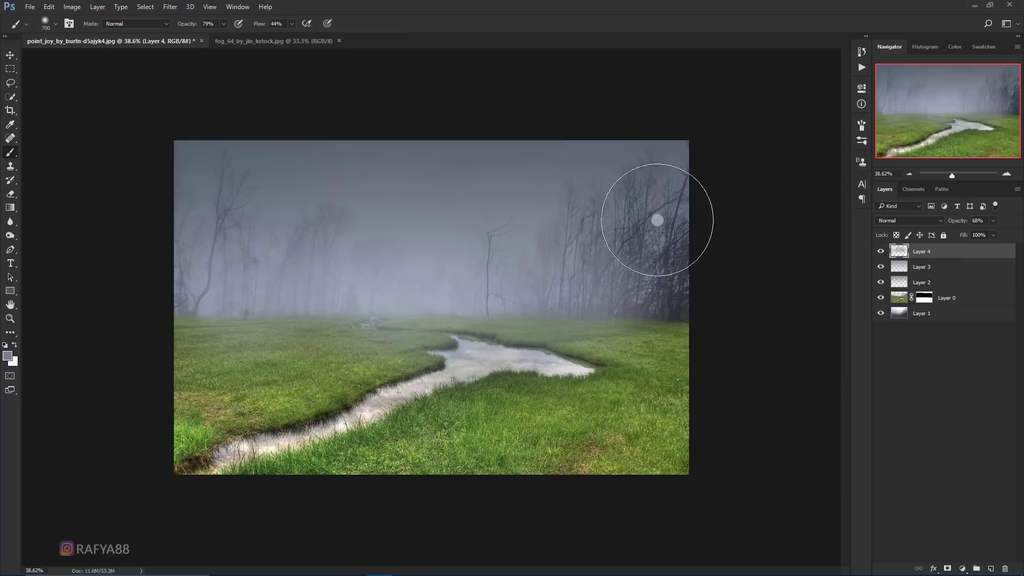
scroll(657, 217, "up", 1)
left_click(881, 251)
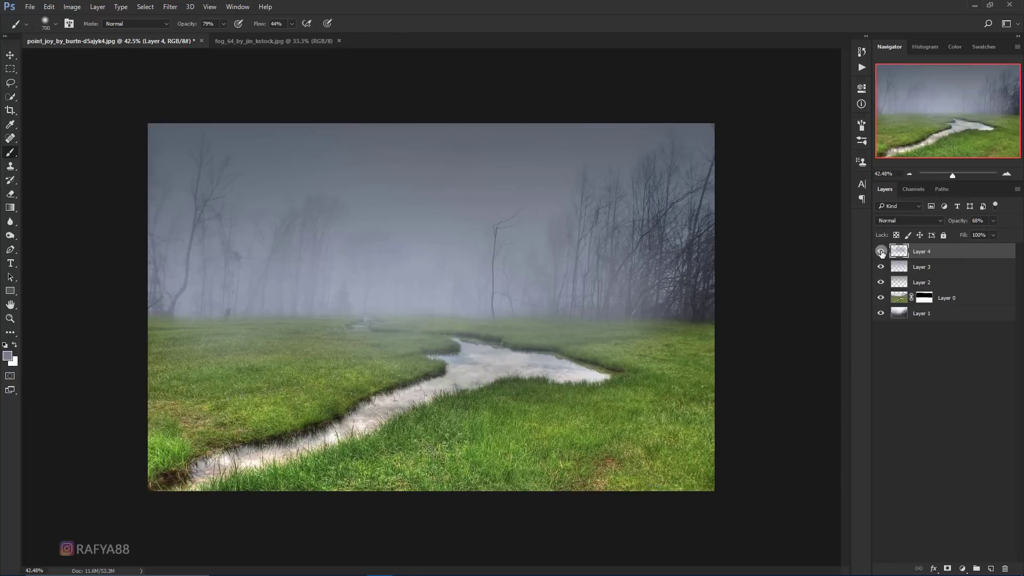
scroll(498, 237, "down", 1)
scroll(529, 225, "up", 2)
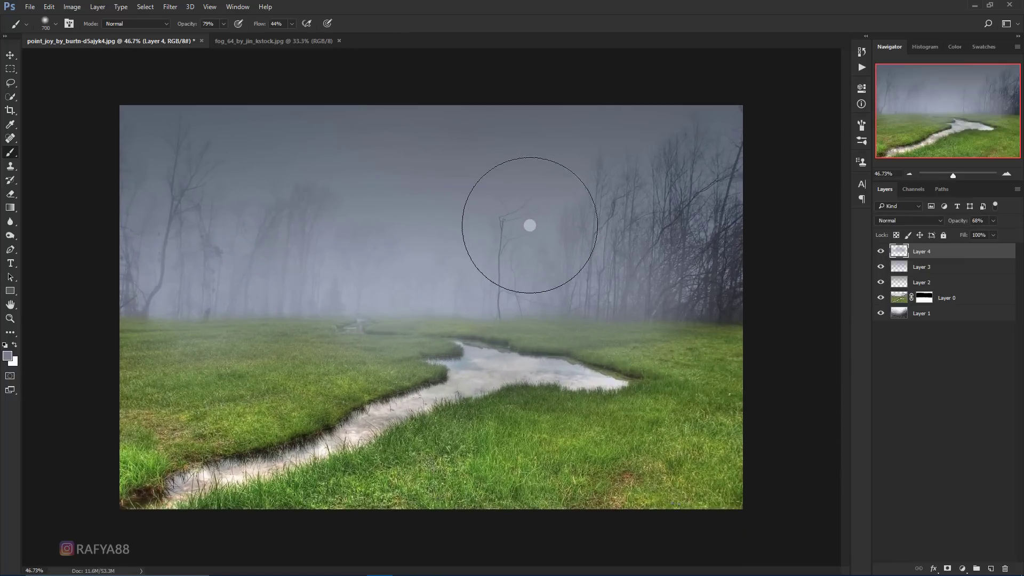
left_click(971, 297)
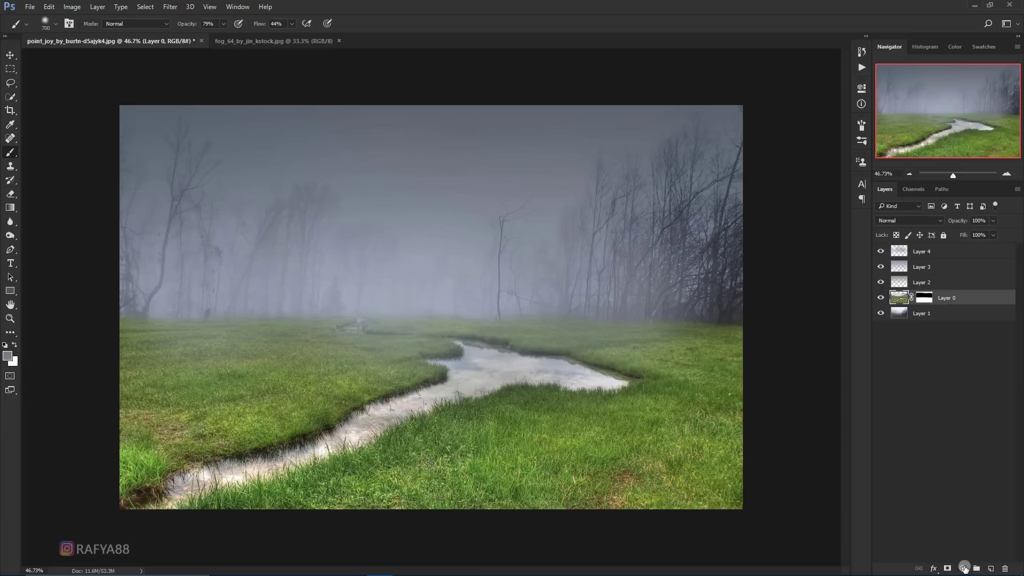
Add a Hue/Saturation layer clipped to Layer 0 with Hue -6 and Saturation -15
left_click(963, 568)
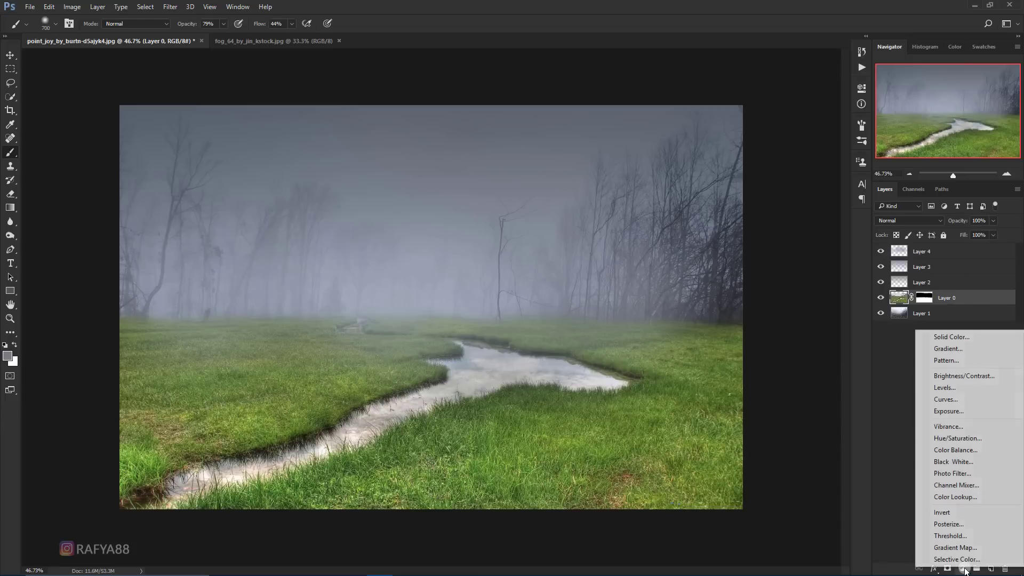
left_click(984, 438)
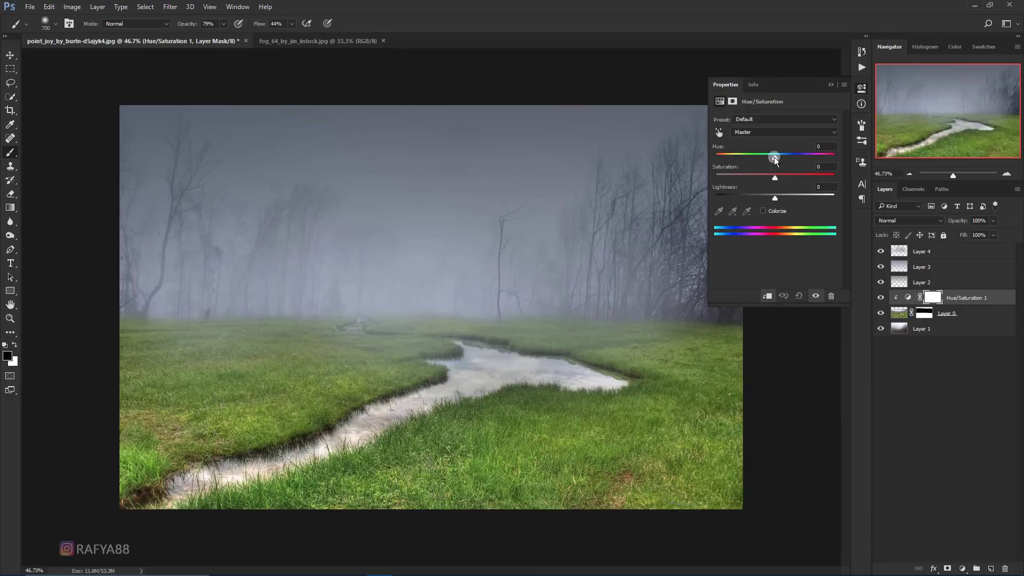
left_click_drag(770, 156, 771, 156)
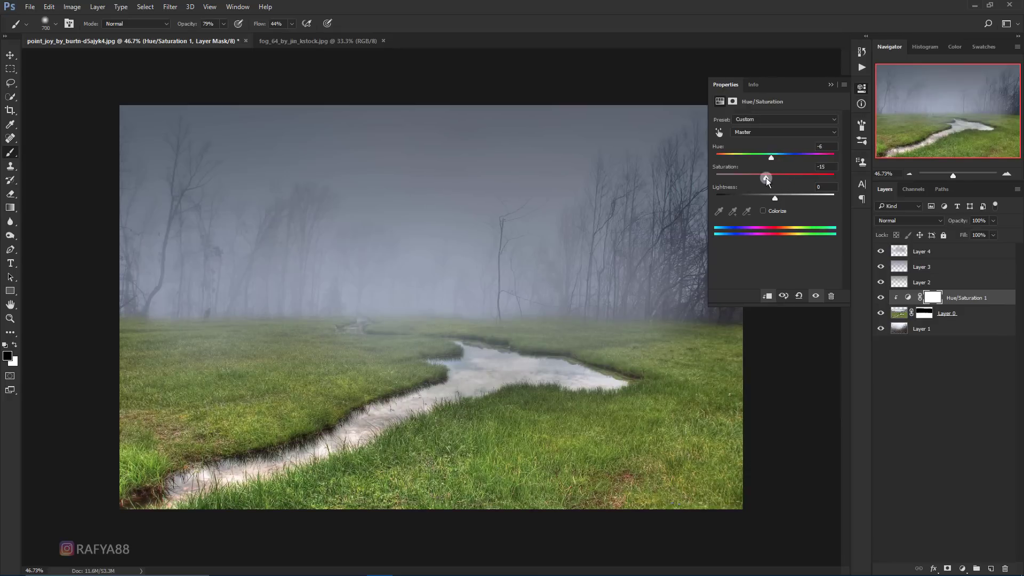
left_click(879, 298)
left_click(833, 86)
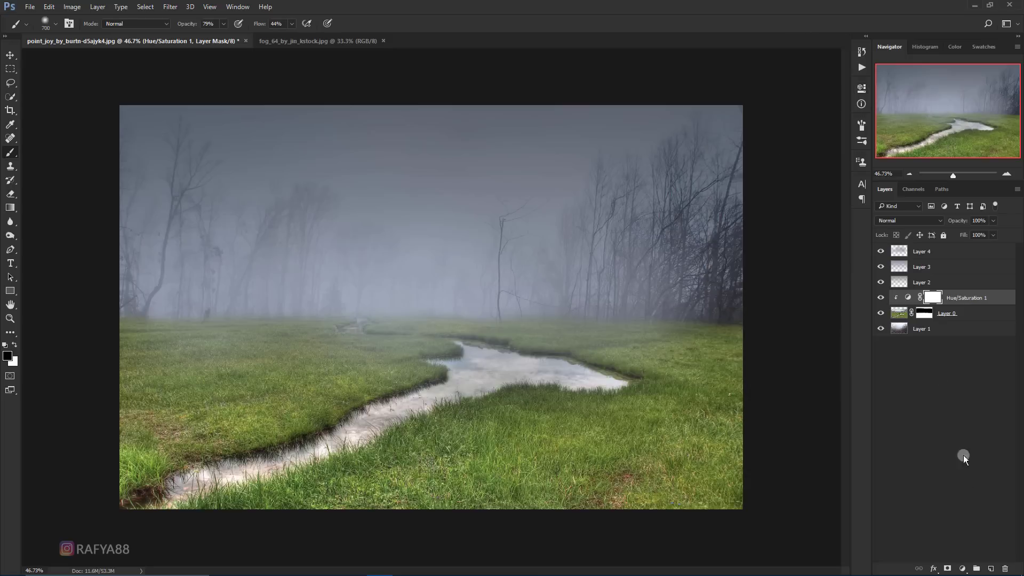
left_click(968, 566)
Add a clipped Color Balance layer with midtones Cyan-Red -12 and Yellow-Blue +11
left_click(993, 451)
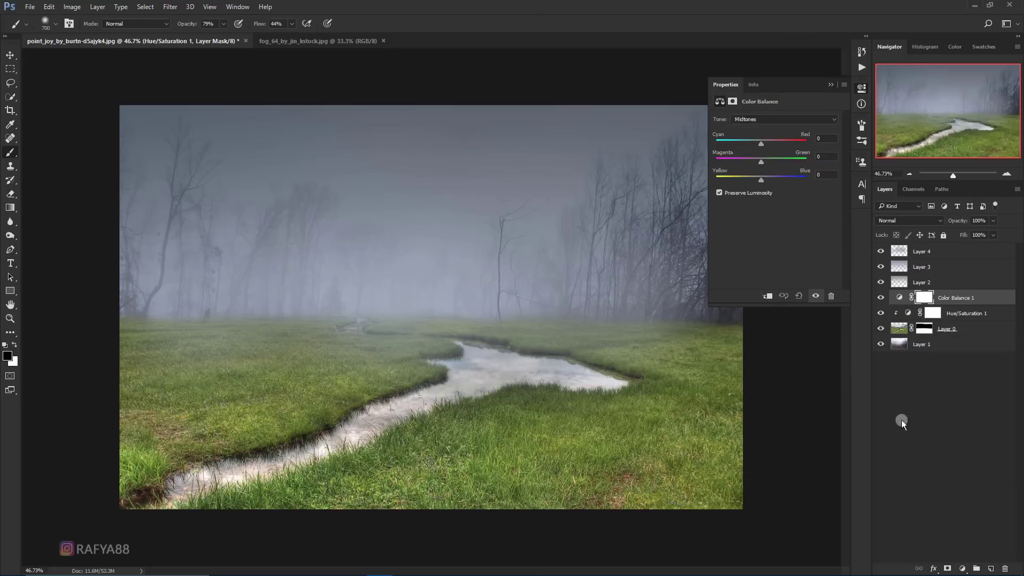
left_click(766, 297)
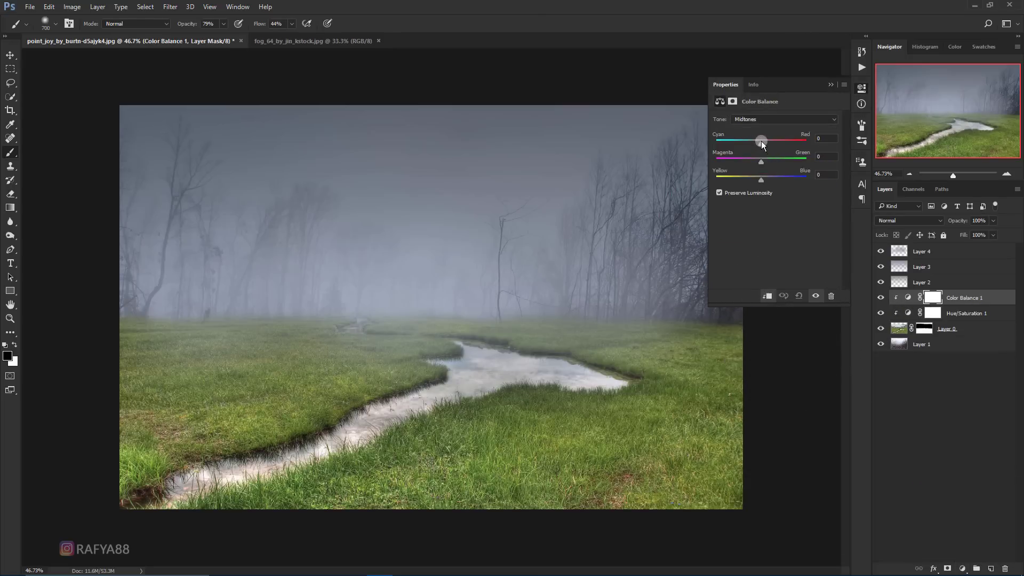
left_click_drag(756, 142, 755, 142)
left_click_drag(763, 178, 765, 178)
Set the Color Balance highlights to Cyan-Red +9 and Yellow-Blue -13, comparing before and after
left_click(775, 118)
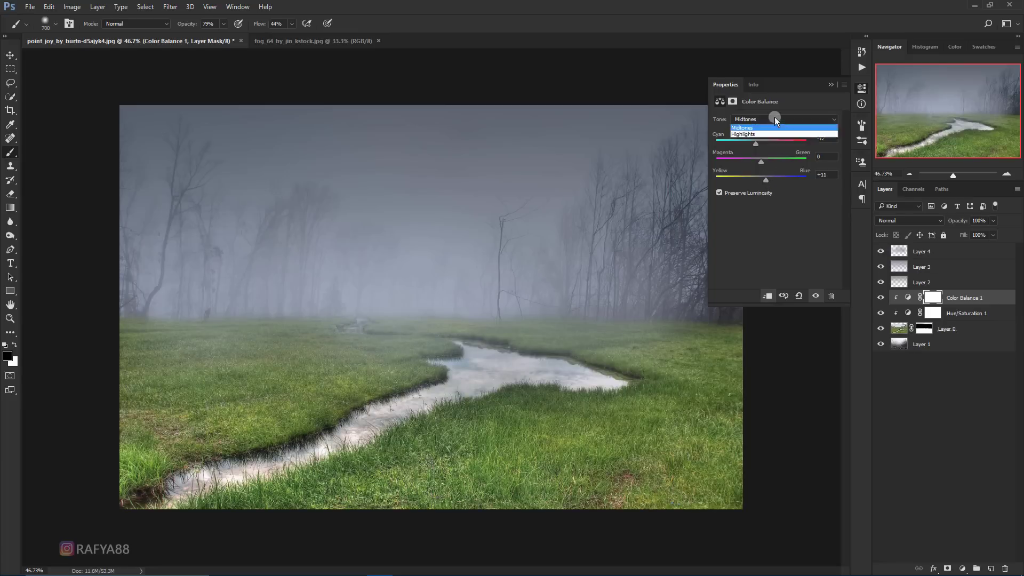
left_click(769, 139)
left_click_drag(758, 180, 755, 181)
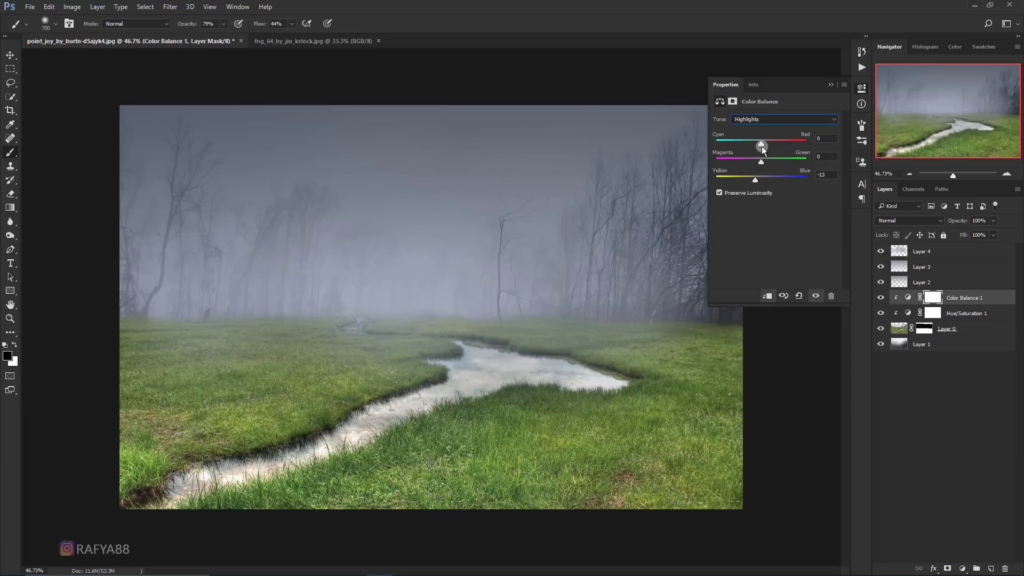
left_click_drag(761, 145, 765, 142)
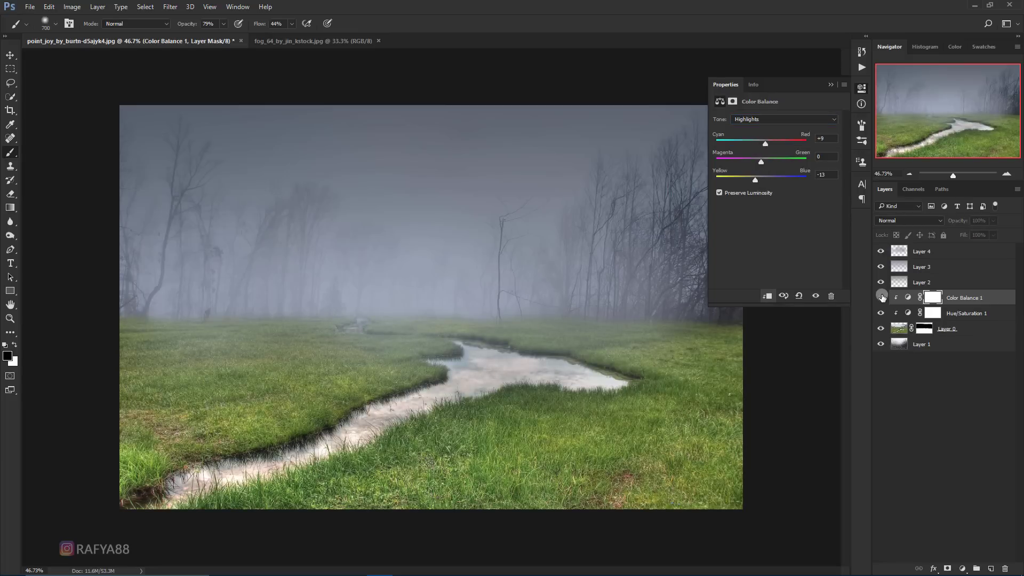
left_click(815, 296)
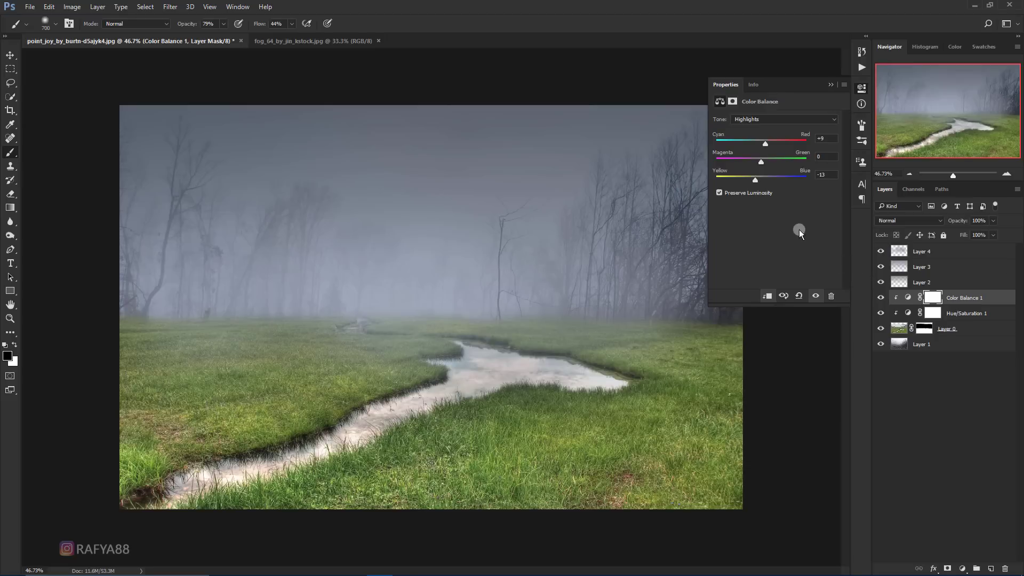
left_click(831, 84)
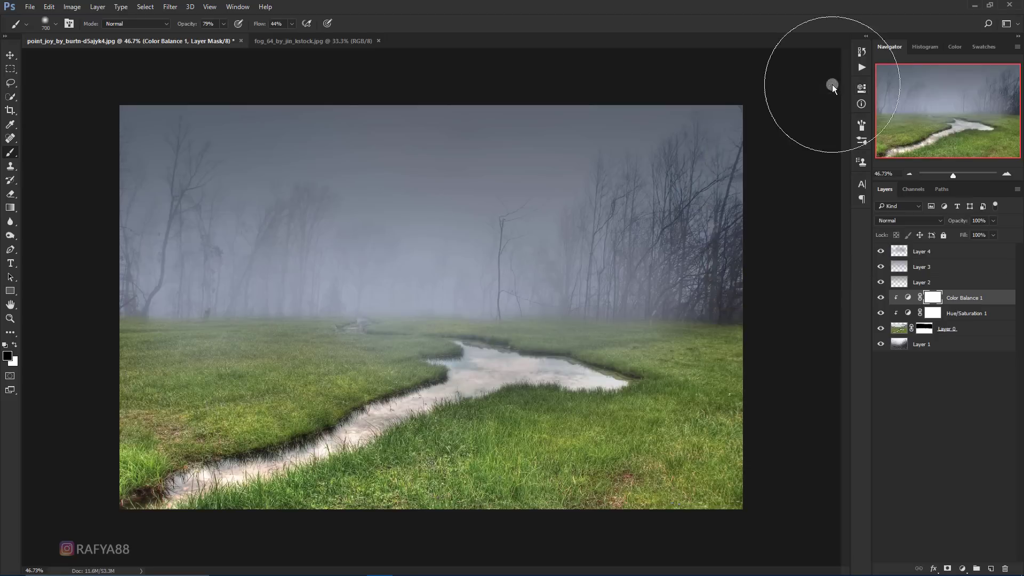
scroll(659, 176, "down", 2)
scroll(659, 175, "up", 2)
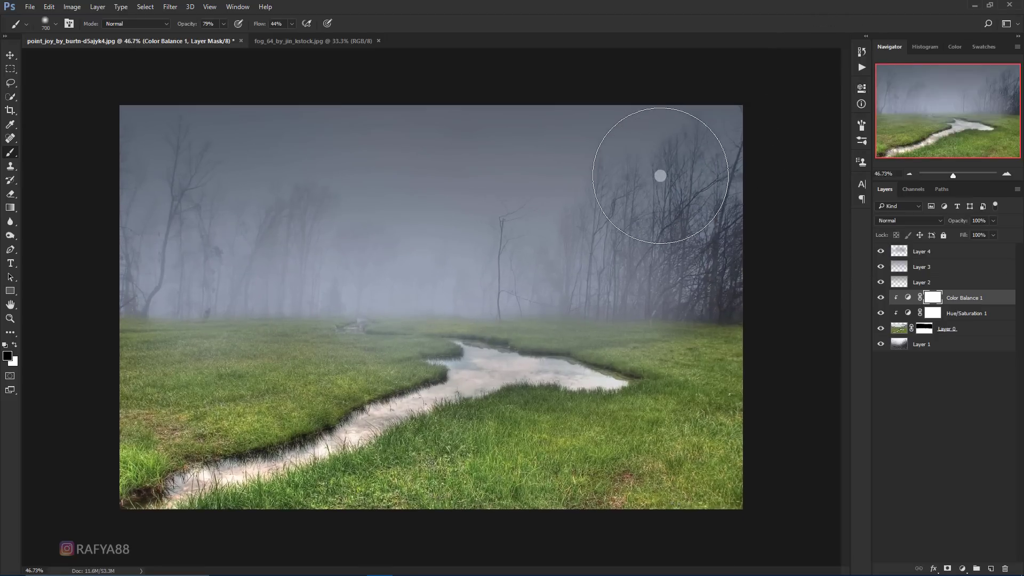
scroll(658, 172, "down", 1)
Lower Layer 2's fog to 77% opacity, comparing with the fog on and off
left_click(881, 282)
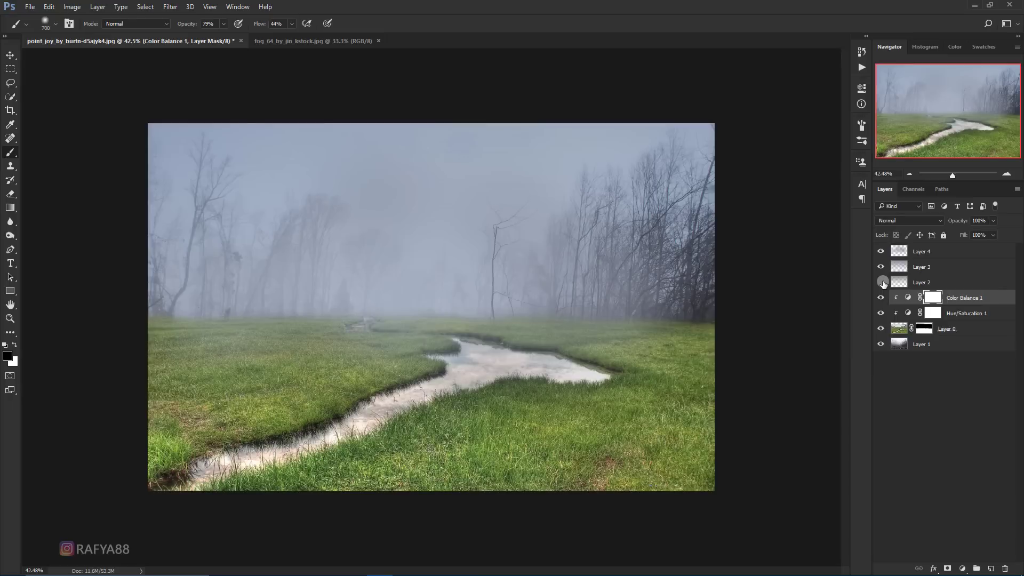
left_click(942, 281)
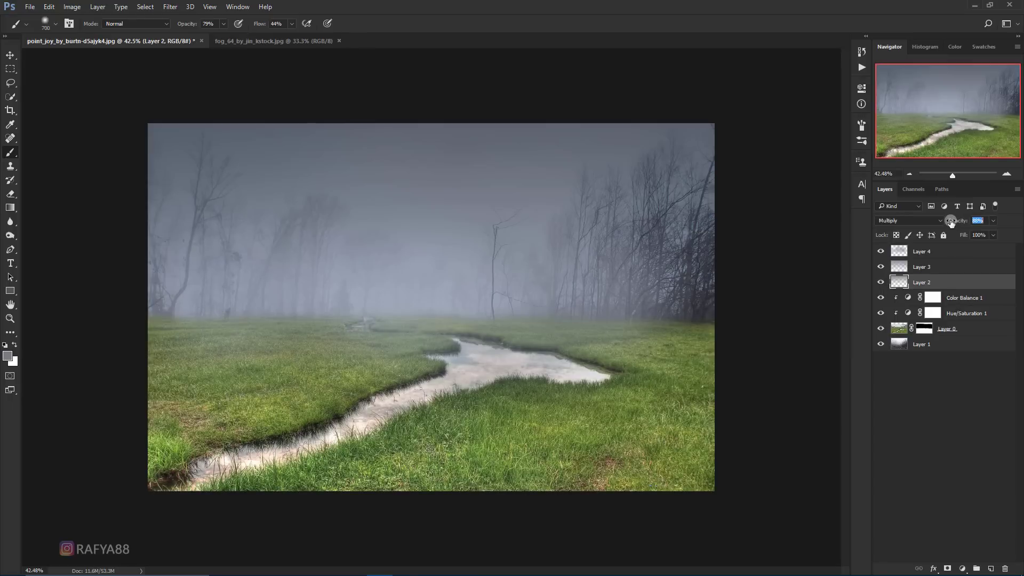
left_click_drag(951, 223, 946, 222)
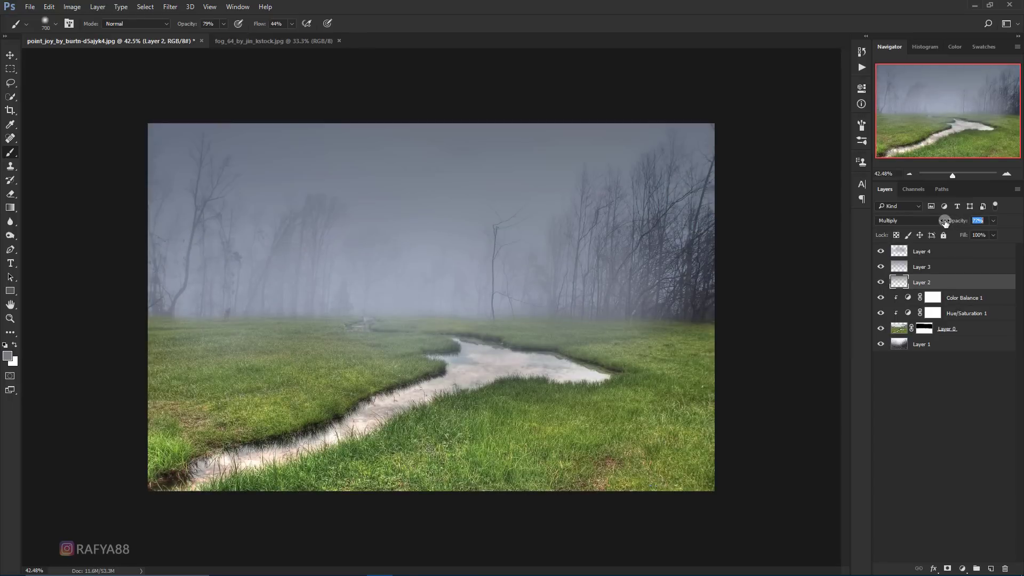
left_click(880, 282)
From the top Layer 4, stamp all visible layers into a merged Layer 5
left_click(958, 256)
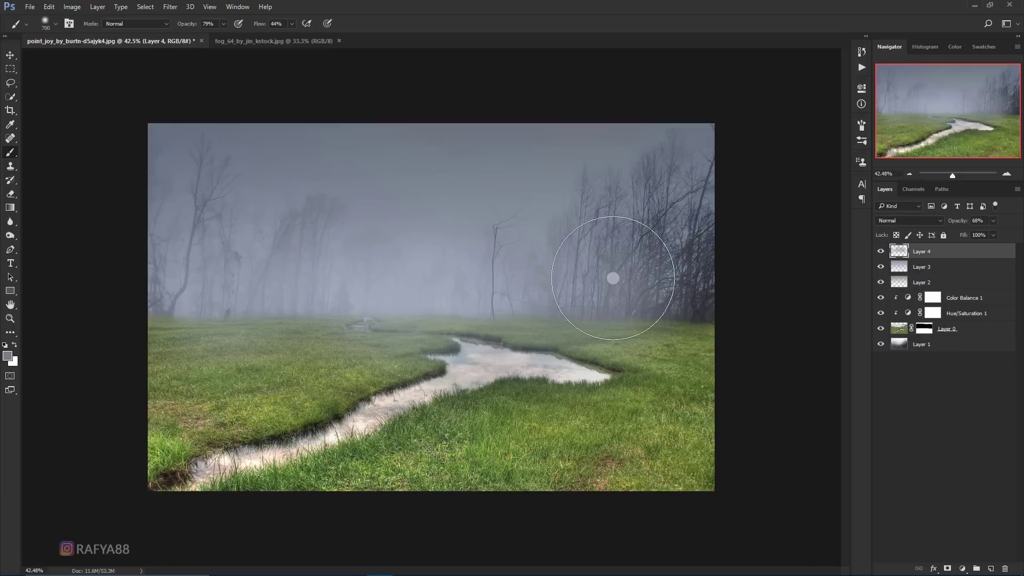
scroll(613, 275, "down", 2)
scroll(612, 277, "up", 1)
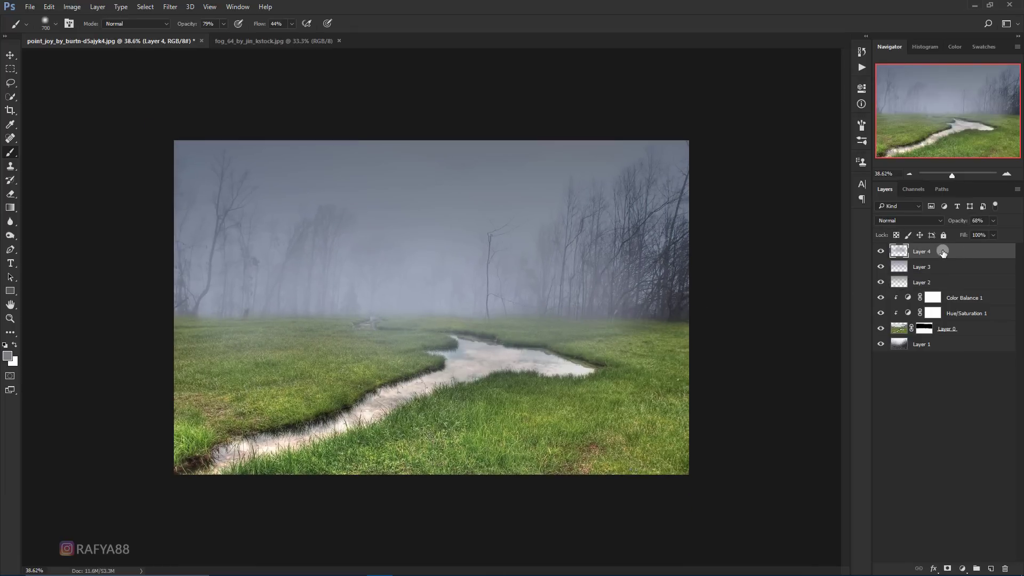
key("ctrl+shift+alt+e")
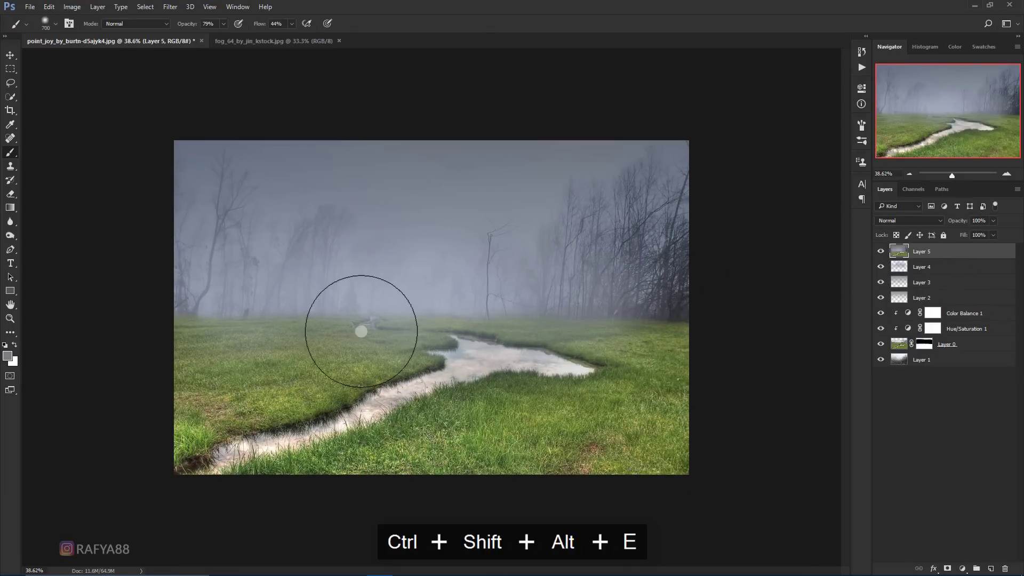
Blur Layer 5 vertically with Motion Blur (angle -90, distance 27 px), then add a layer mask
left_click(170, 6)
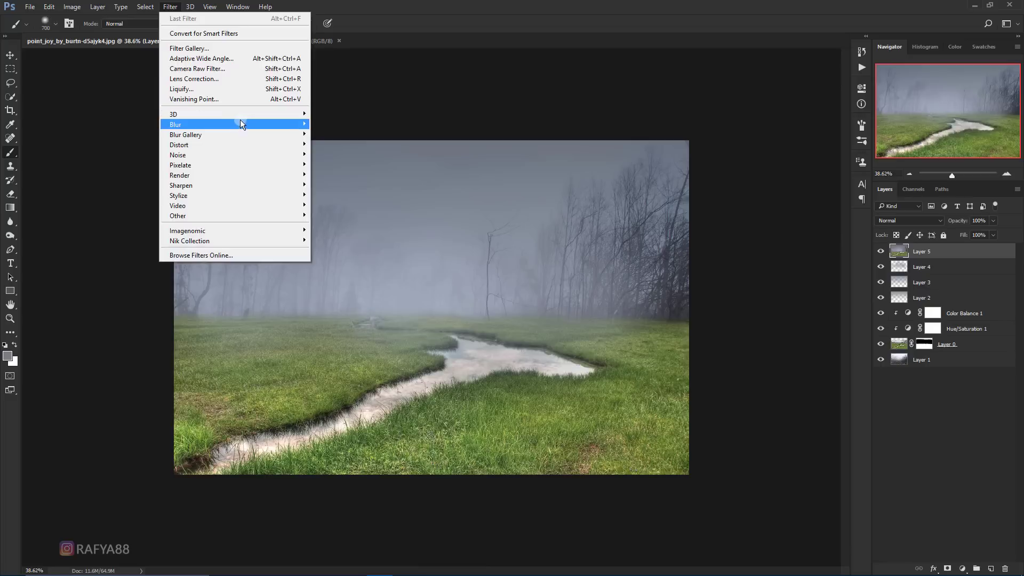
mouse_move(175, 125)
left_click(360, 184)
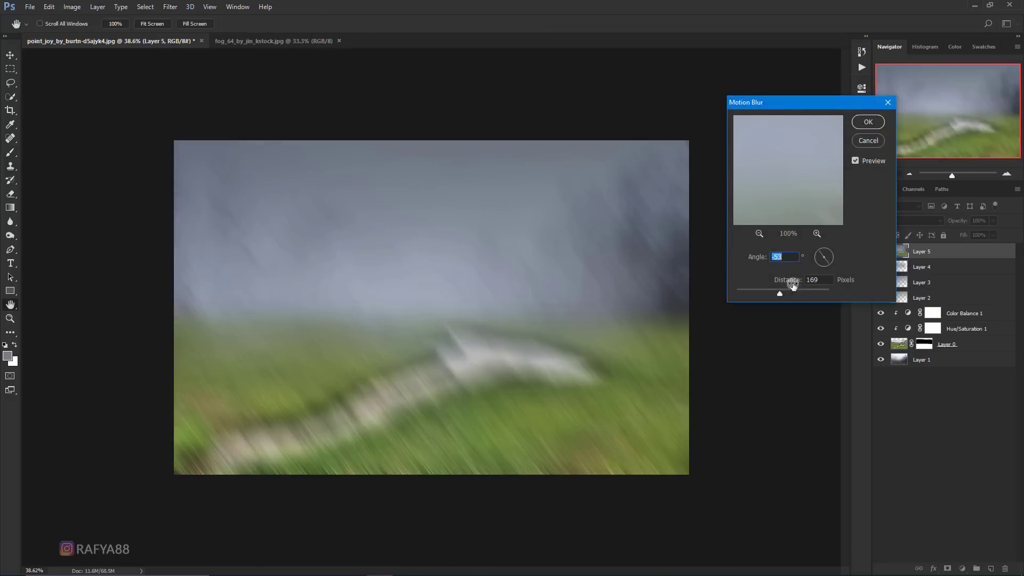
left_click(822, 262)
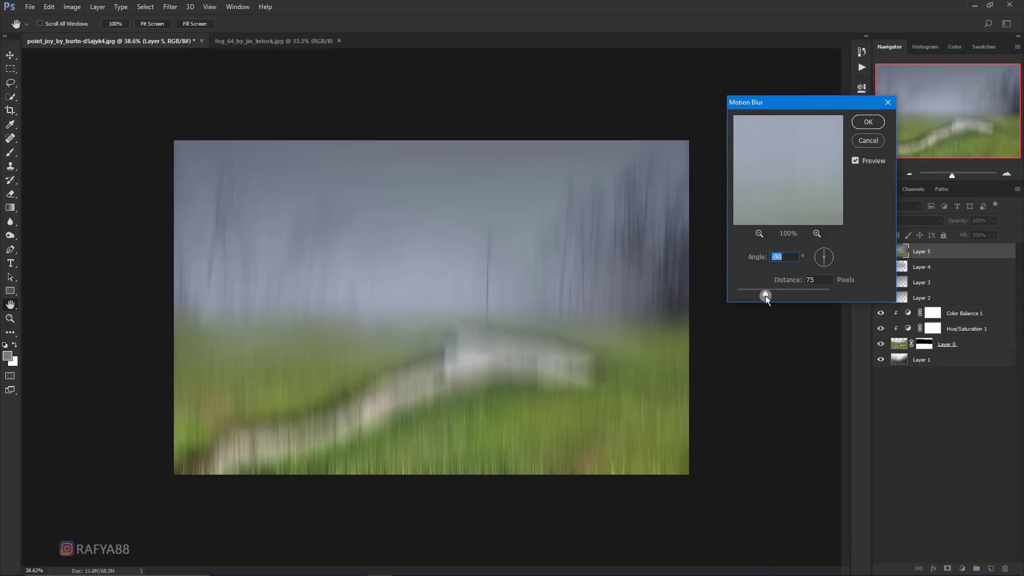
left_click_drag(766, 296, 748, 292)
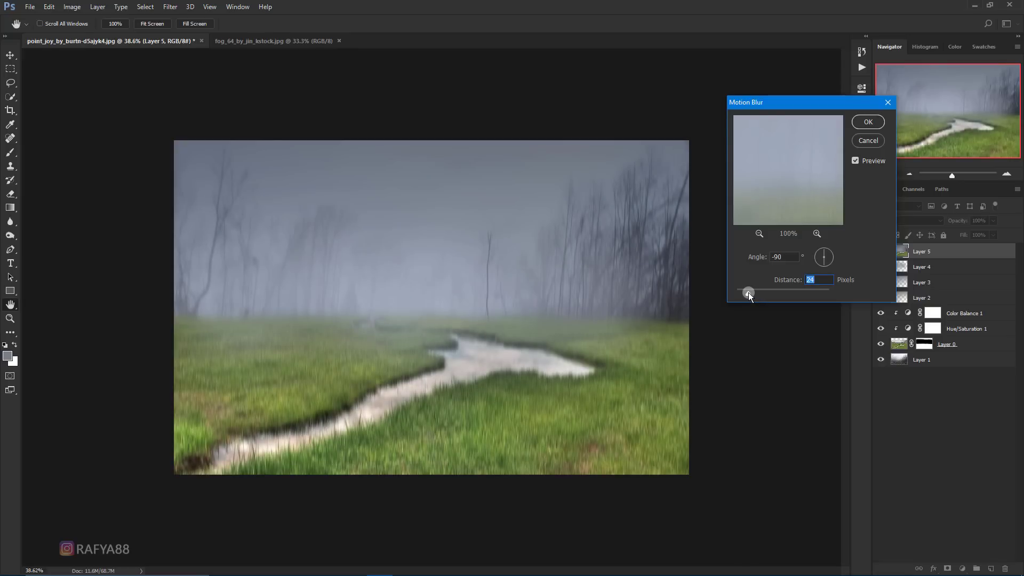
left_click(867, 121)
left_click(950, 569)
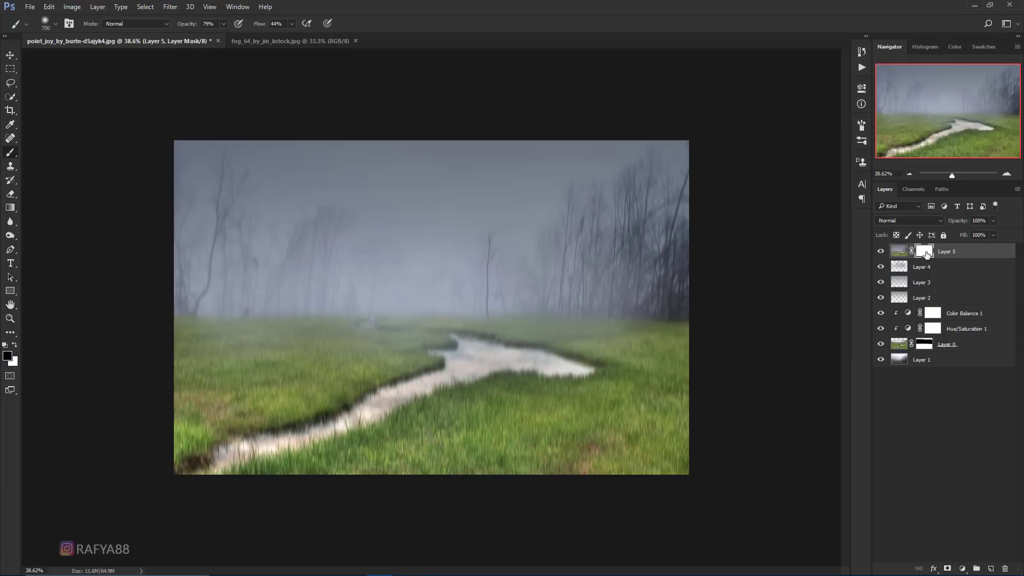
Paint black at 100% on Layer 5's mask to hide blur over the foreground grass, then compare visibility
left_click(15, 344)
left_click_drag(180, 27, 288, 23)
mouse_move(253, 472)
left_mouse_down()
mouse_move(432, 491)
mouse_move(532, 427)
mouse_move(336, 402)
left_mouse_up()
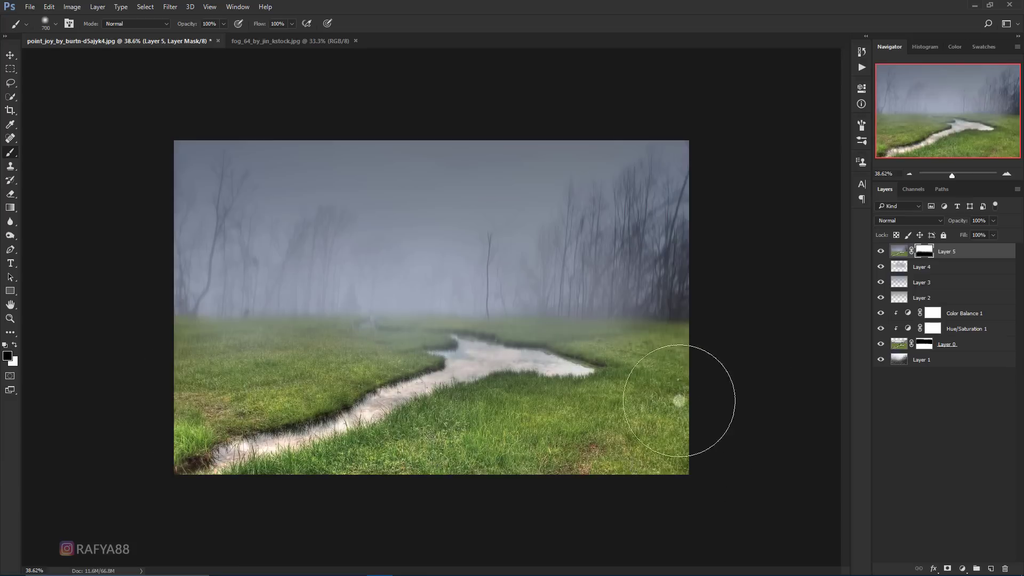
key("ctrl+z")
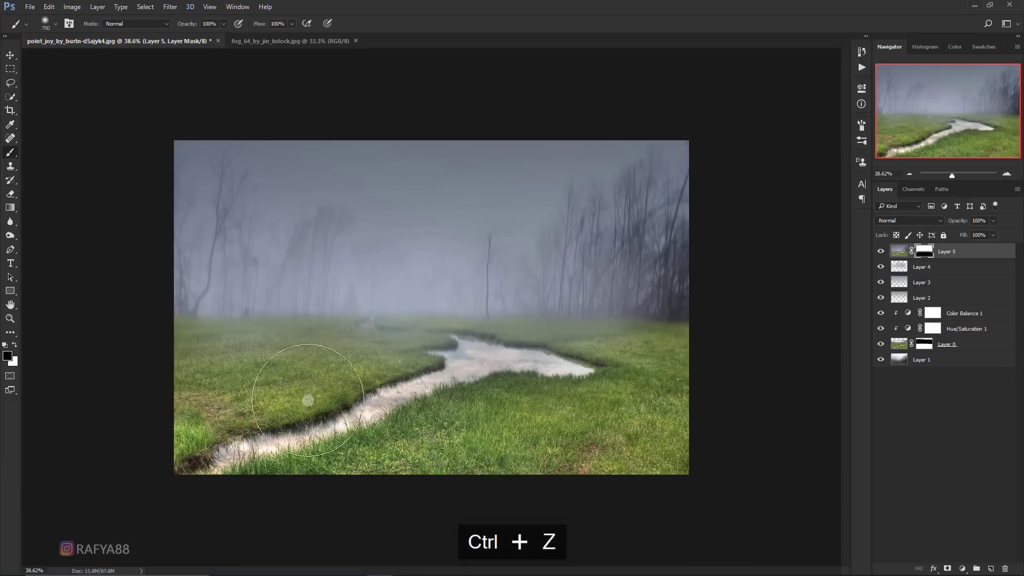
left_click(880, 251)
left_click(880, 252)
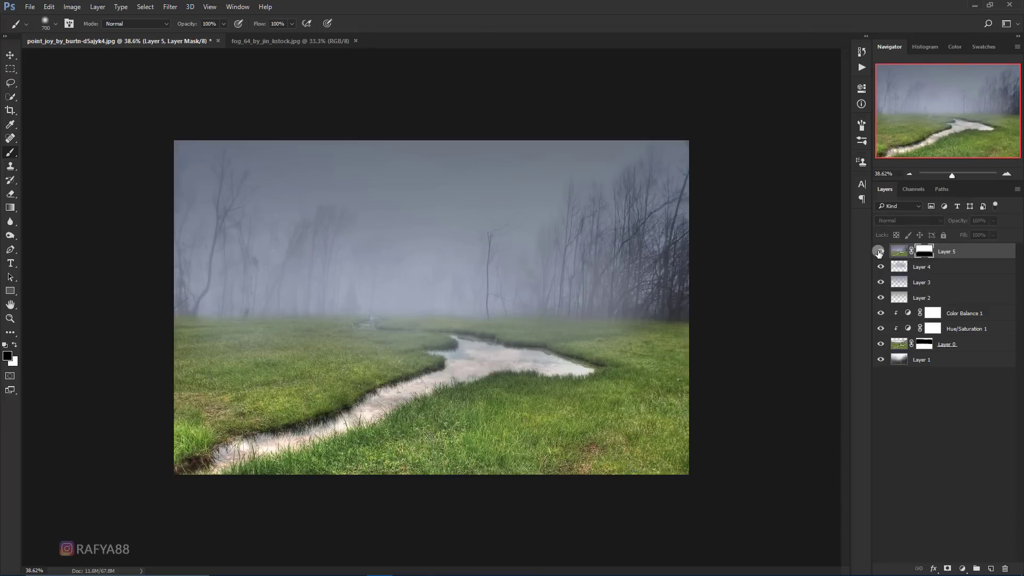
left_click(880, 252)
Draw a rectangular marquee selection from the top of the scene down to the horizon
scroll(549, 231, "down", 1)
scroll(581, 210, "down", 1)
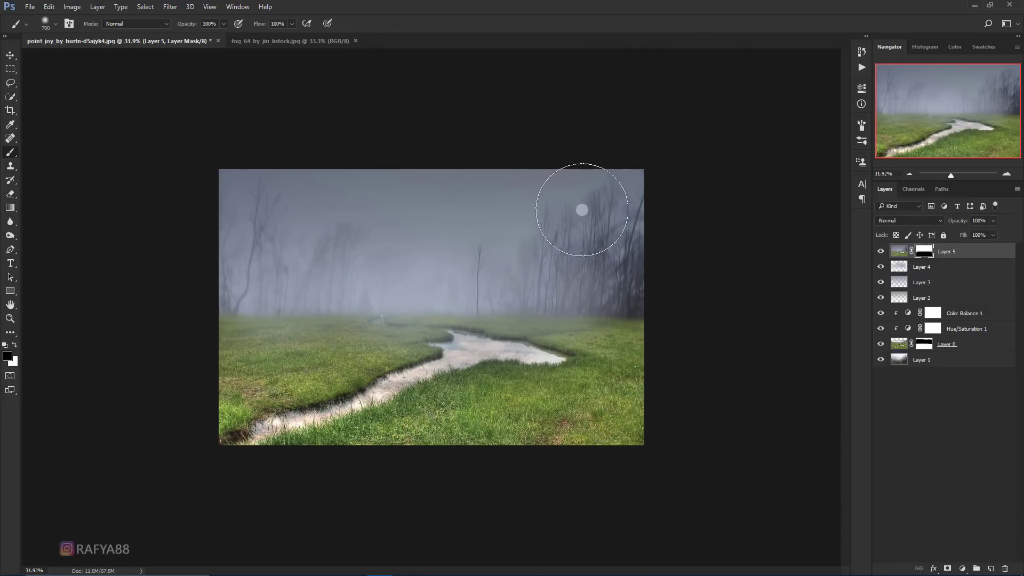
scroll(581, 209, "up", 2)
scroll(590, 208, "up", 1)
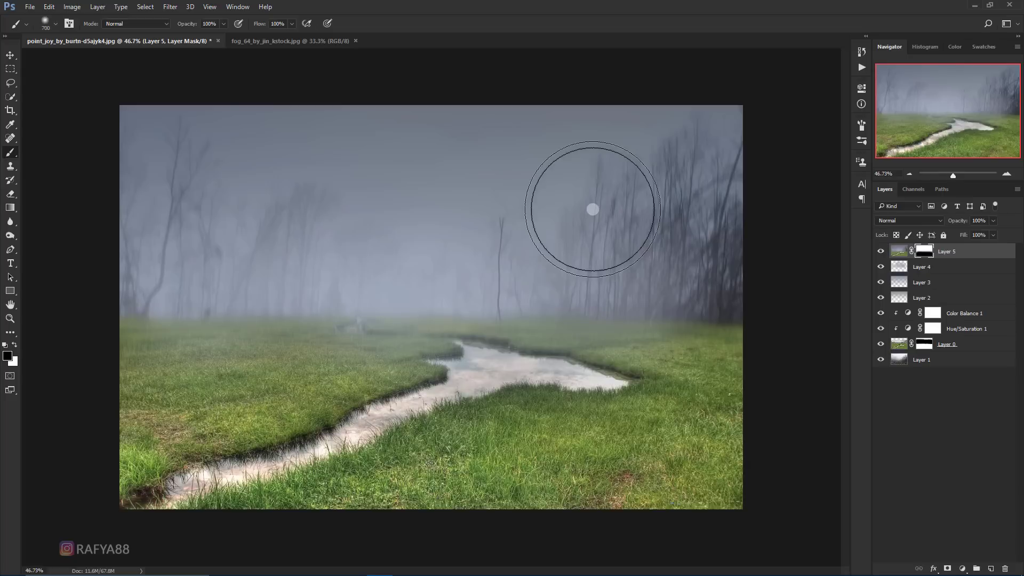
scroll(593, 209, "down", 1)
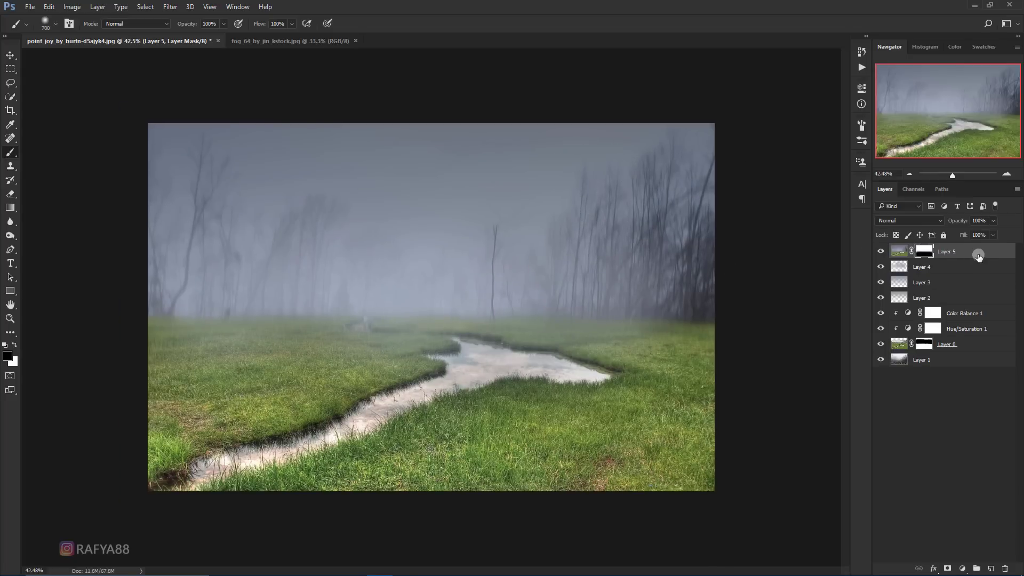
key("ctrl+2")
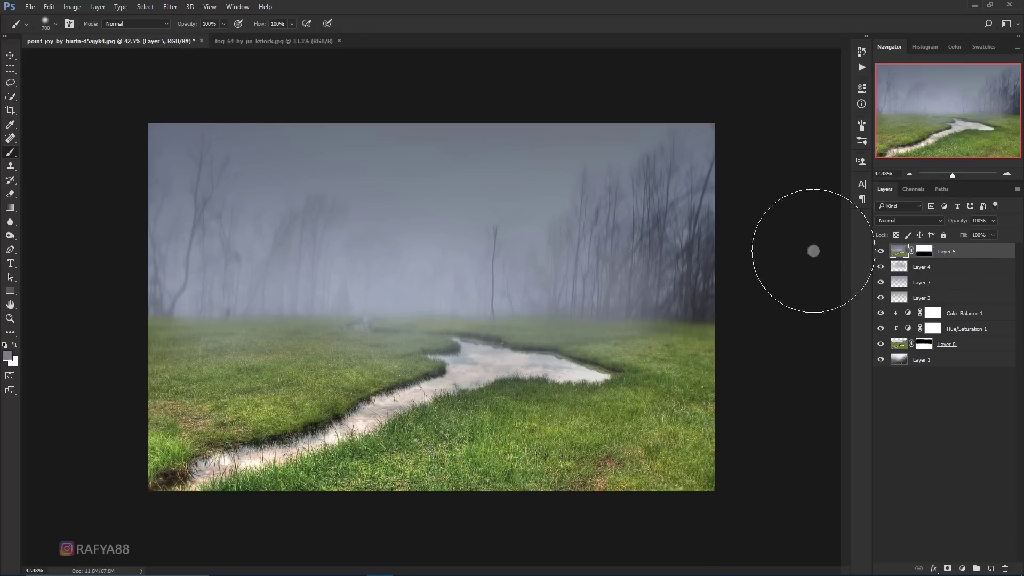
left_click(12, 70)
left_click_drag(146, 121, 854, 334)
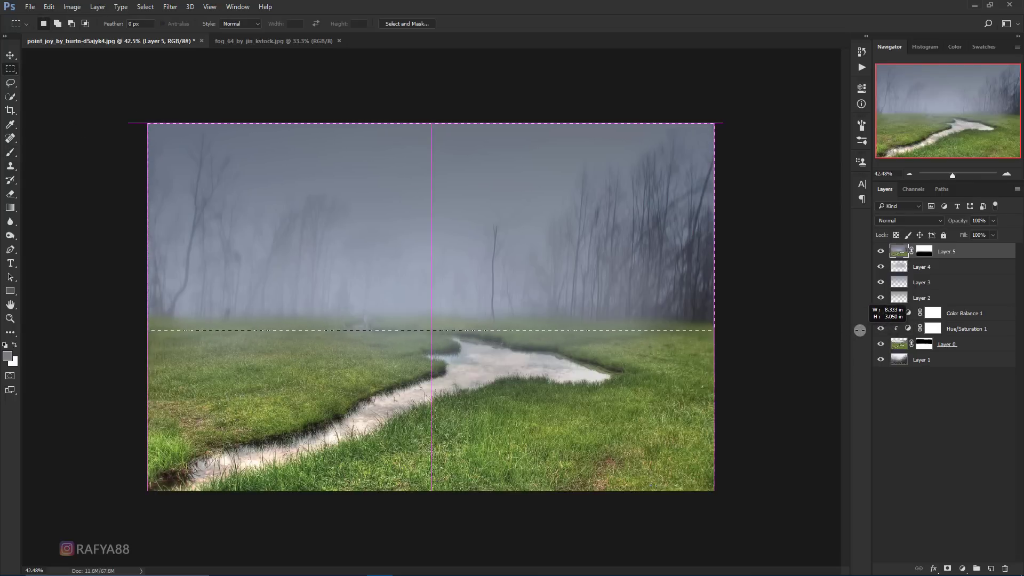
Fit the selection to the horizon and cut the upper scene onto its own layer, Layer 6
left_click_drag(853, 333, 865, 326)
right_click(570, 253)
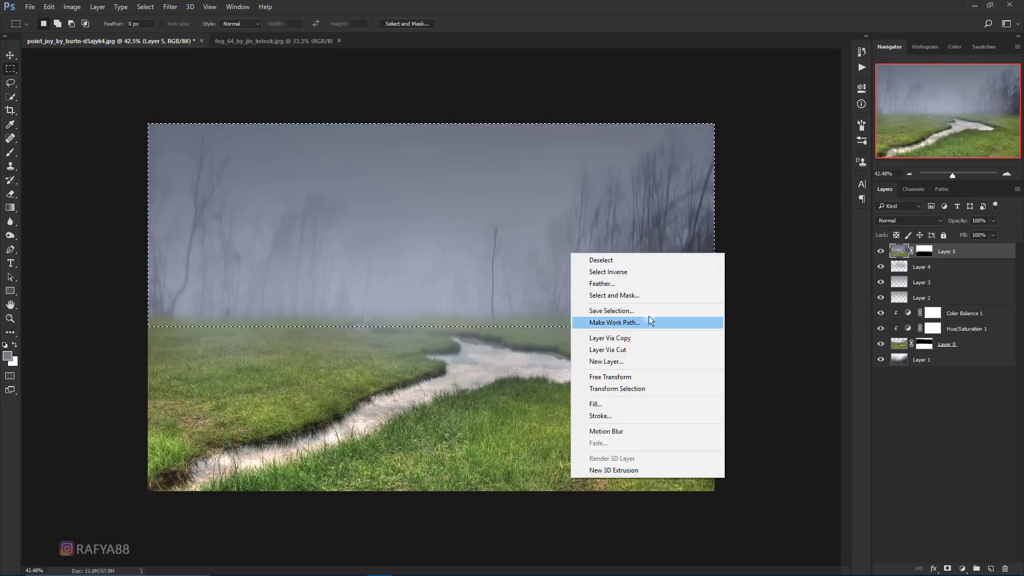
left_click(670, 348)
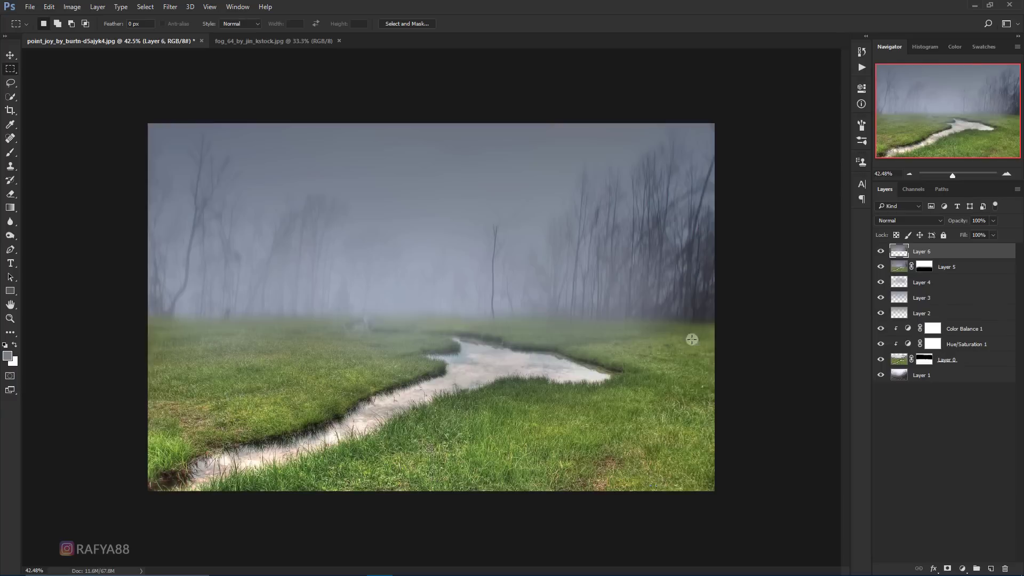
Flip Layer 6 vertically around the horizon line so it sits below as a reflection
key("ctrl+t")
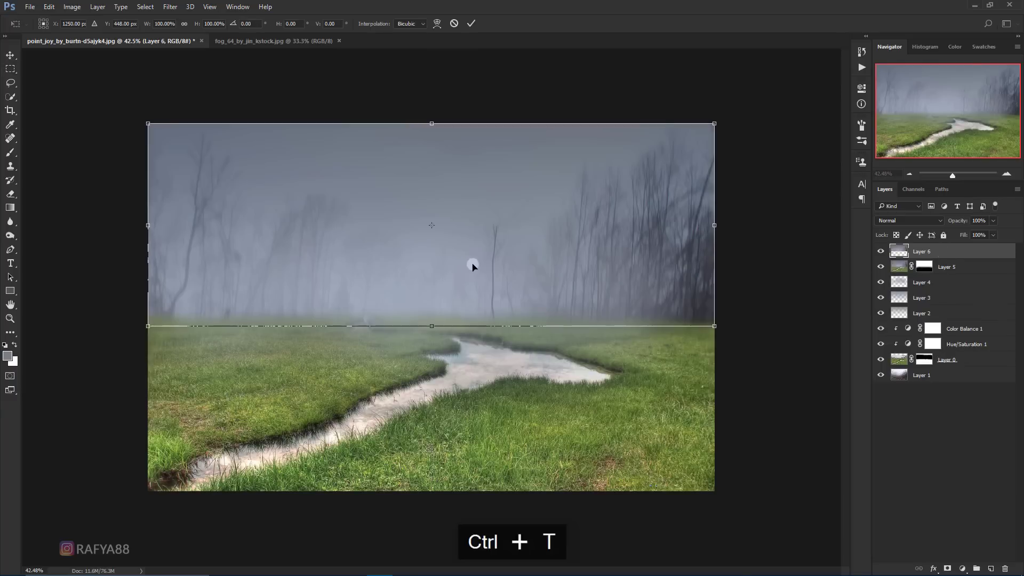
left_click_drag(432, 229, 431, 326)
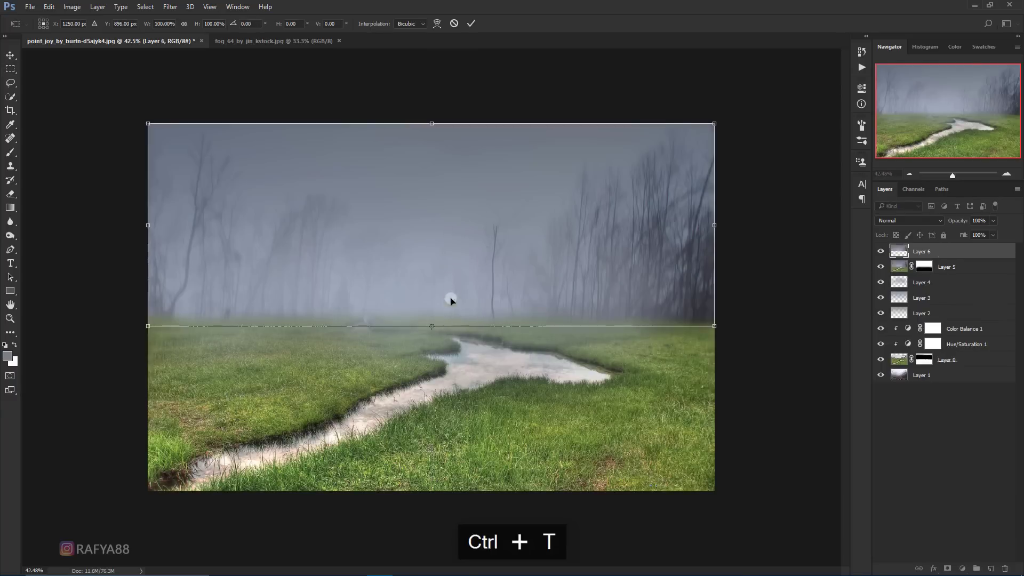
right_click(471, 254)
left_click(561, 426)
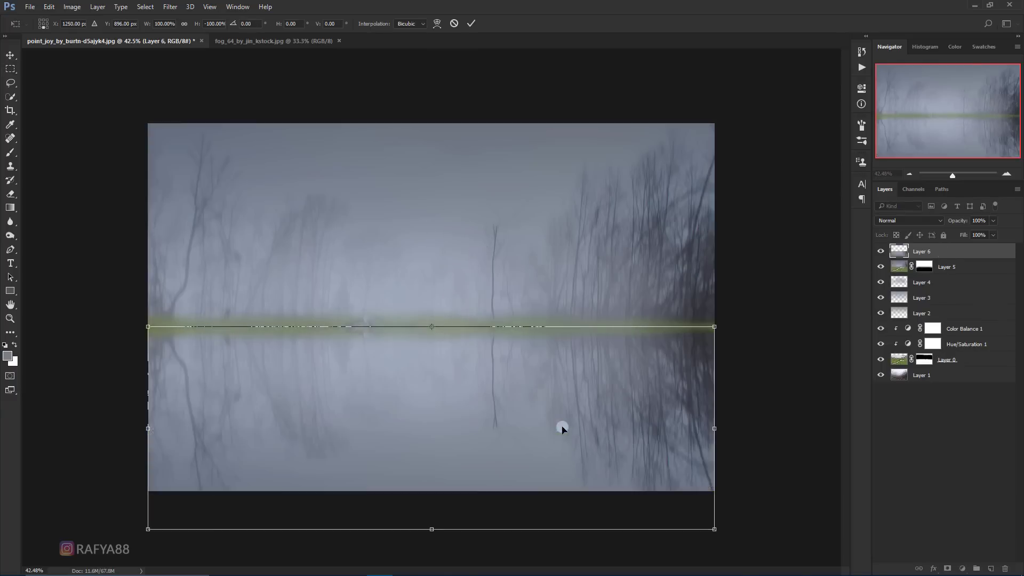
left_click(473, 23)
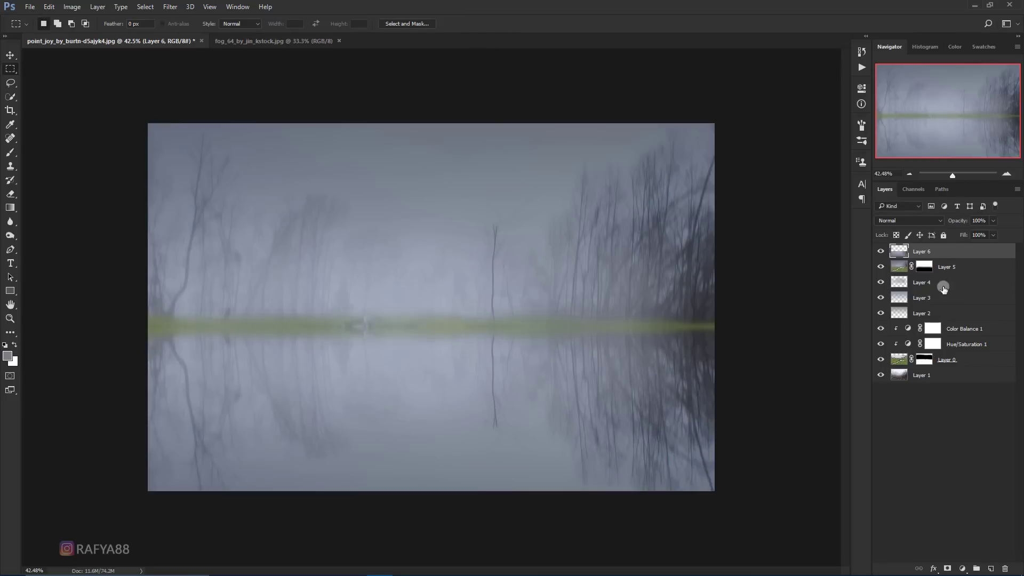
Give Layer 6 an inverted (black) mask and set up a white brush at 85% opacity
left_click(946, 568)
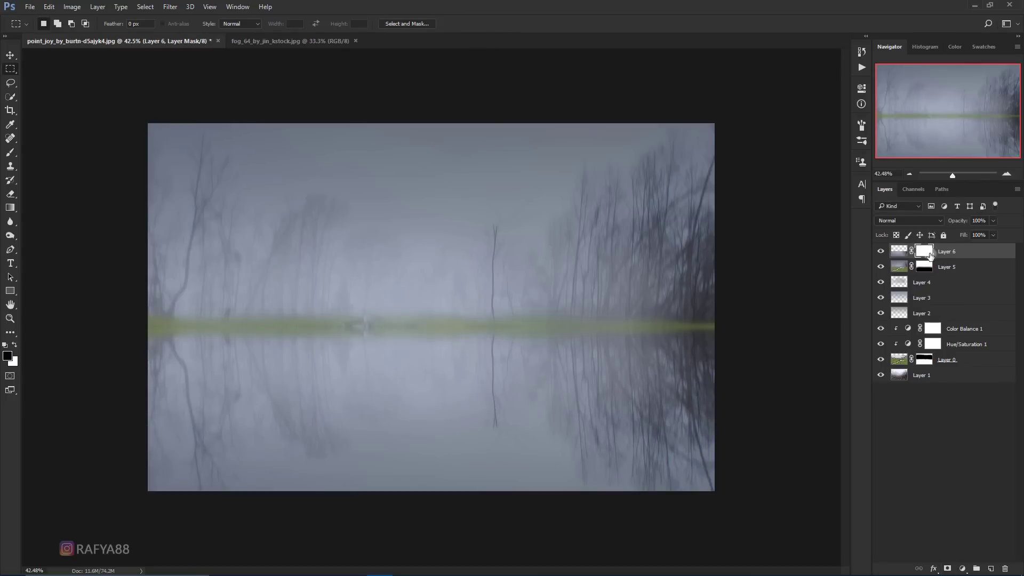
key("ctrl+i")
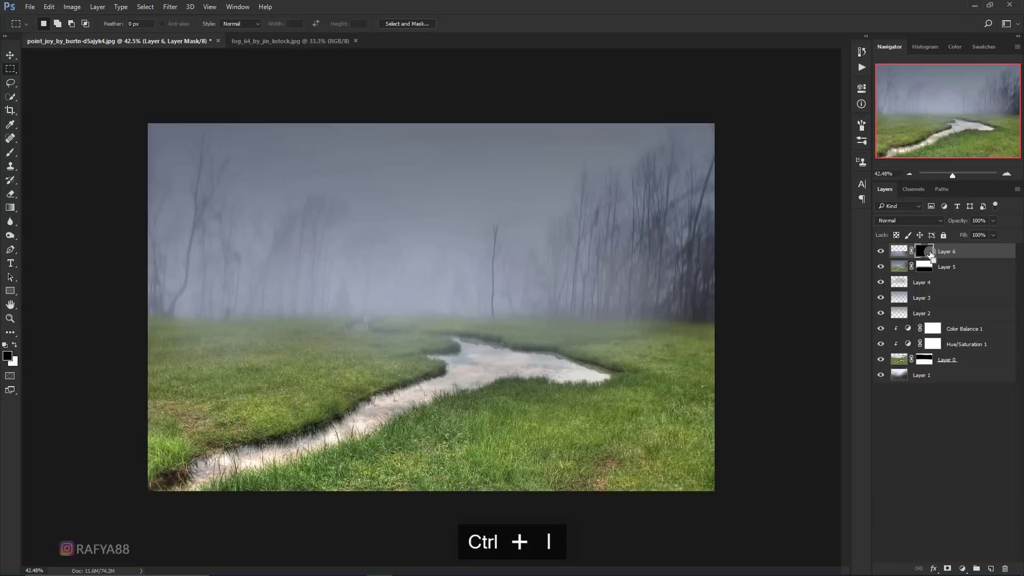
left_click(8, 153)
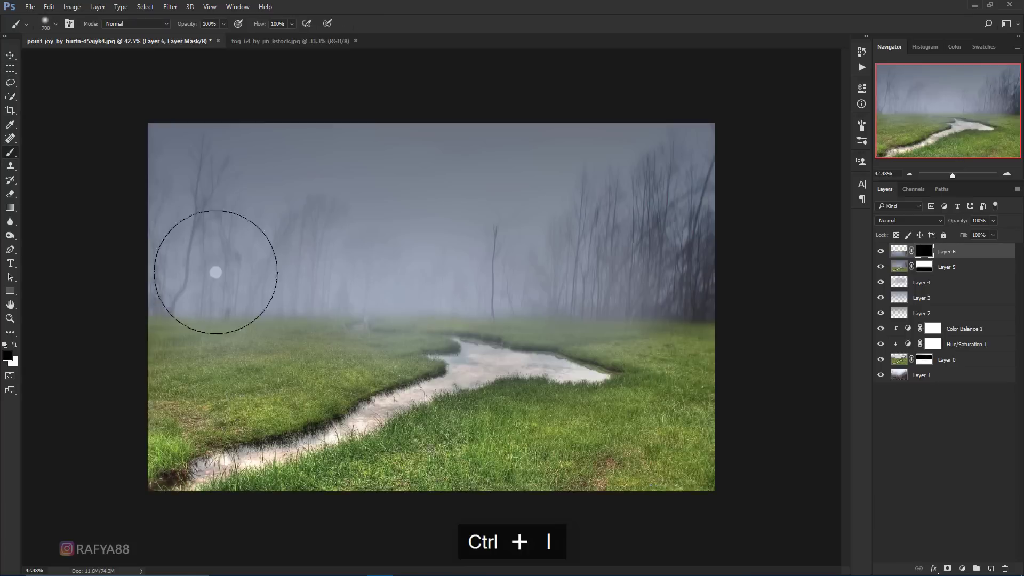
right_click(493, 297)
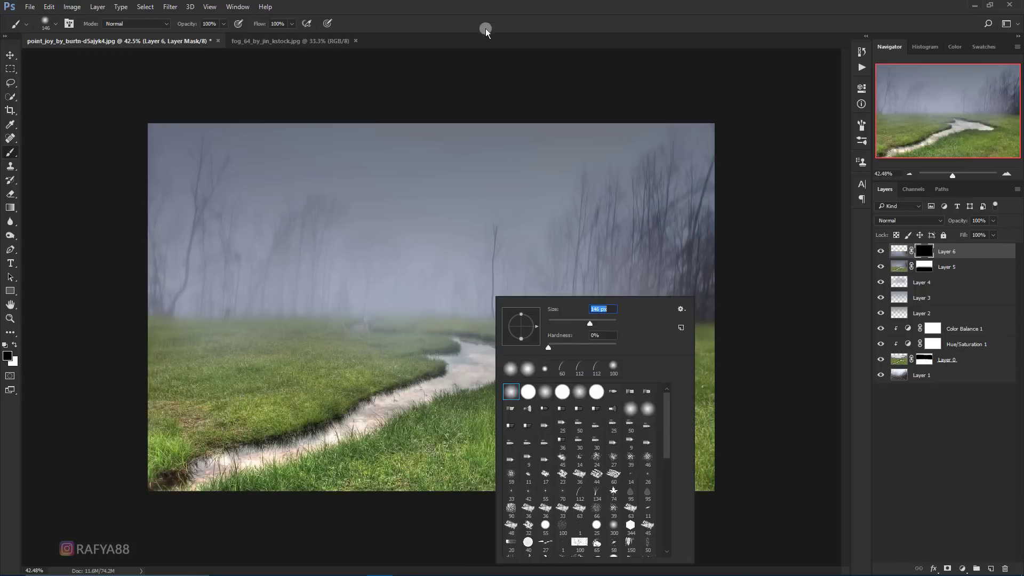
left_click(228, 42)
type("76")
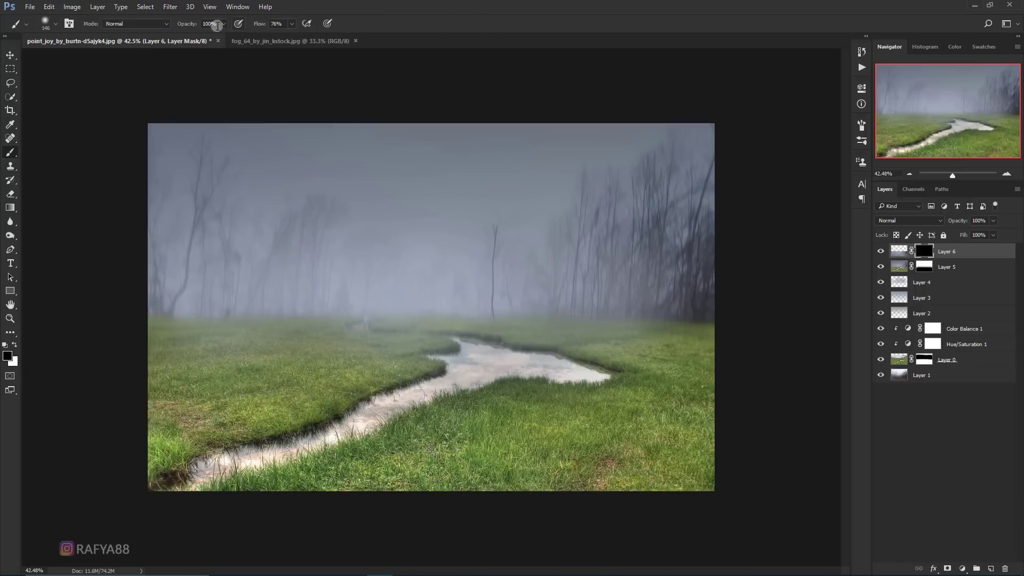
left_click_drag(194, 23, 186, 24)
scroll(416, 347, "up", 2)
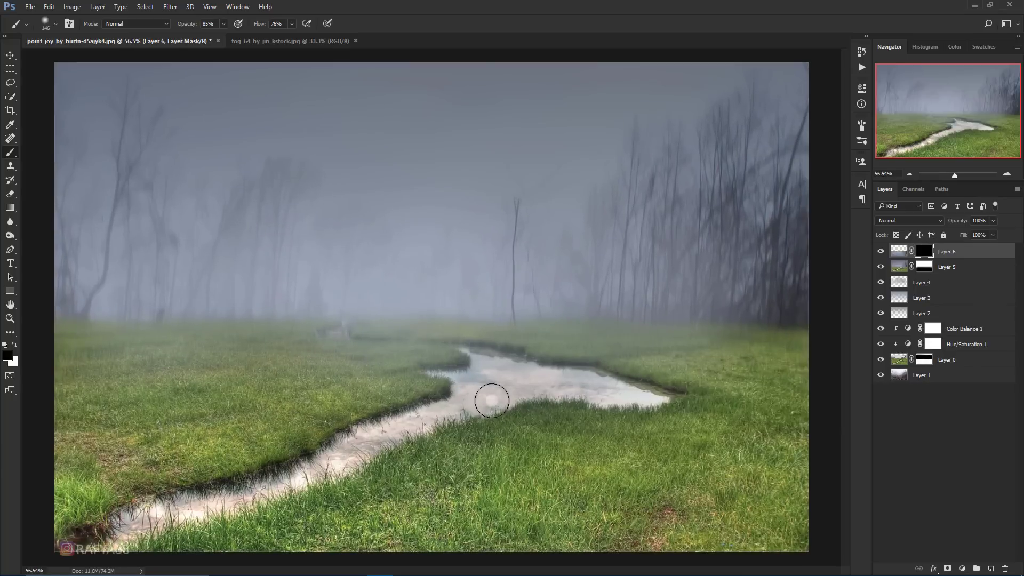
scroll(498, 393, "up", 1)
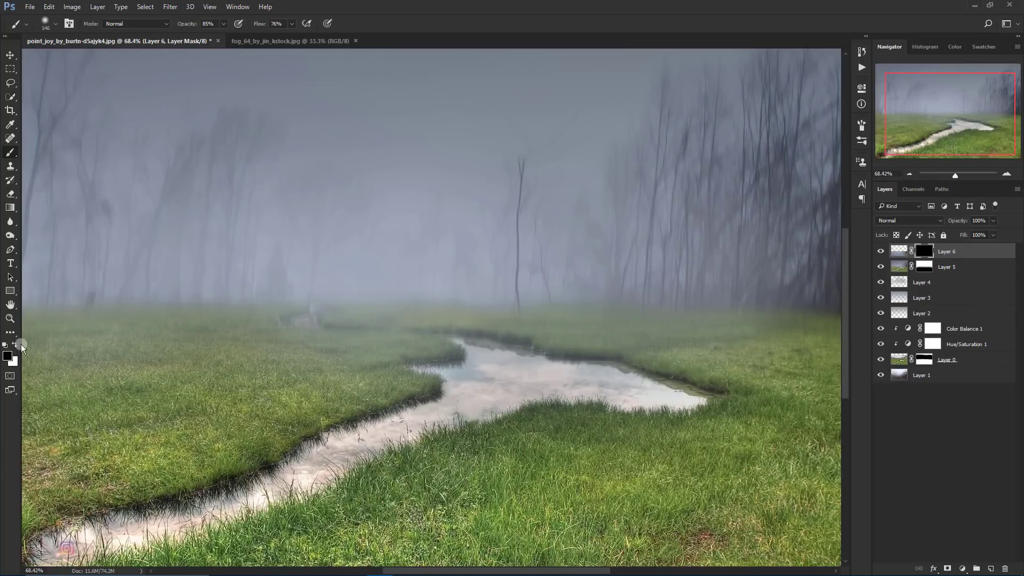
left_click(14, 344)
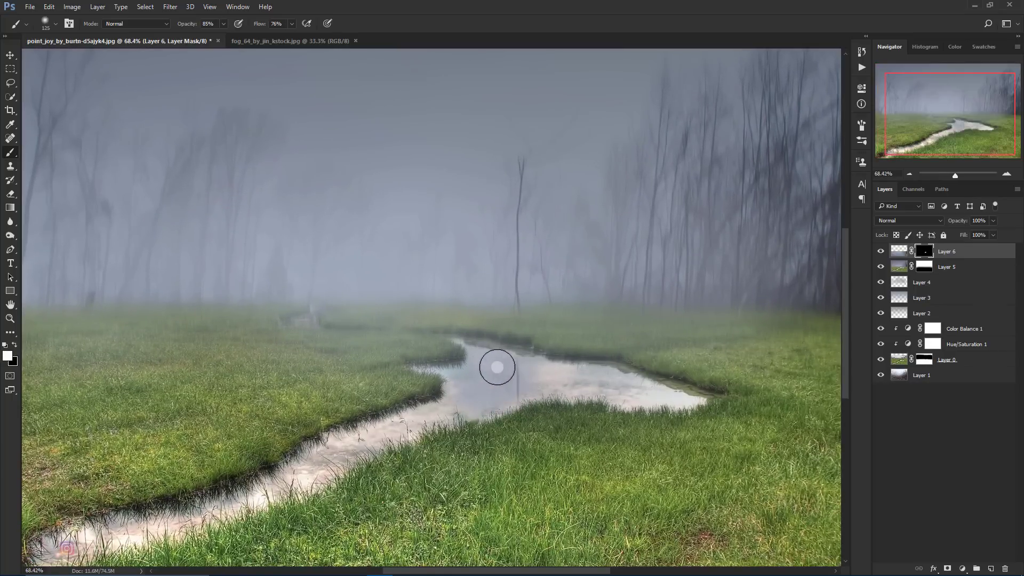
Paint white on the mask to reveal the reflection across the stream and its lower-left edge
key("bracketleft")
key("bracketleft")
mouse_move(537, 372)
left_mouse_down()
mouse_move(668, 395)
mouse_move(549, 372)
mouse_move(597, 384)
mouse_move(479, 378)
mouse_move(633, 402)
mouse_move(701, 398)
mouse_move(588, 392)
left_mouse_up()
key("bracketleft")
key("bracketleft")
key("bracketleft")
key("bracketleft")
key("bracketleft")
mouse_move(485, 406)
left_mouse_down()
mouse_move(466, 382)
mouse_move(411, 423)
mouse_move(483, 404)
mouse_move(400, 423)
left_mouse_up()
Lower brush opacity and flow, then reveal more reflection across the lower-left stream with a 100 px brush
key("4")
key("7")
key("shift+6")
key("shift+5")
key("bracketright")
key("bracketright")
key("bracketright")
scroll(391, 283, "down", 2)
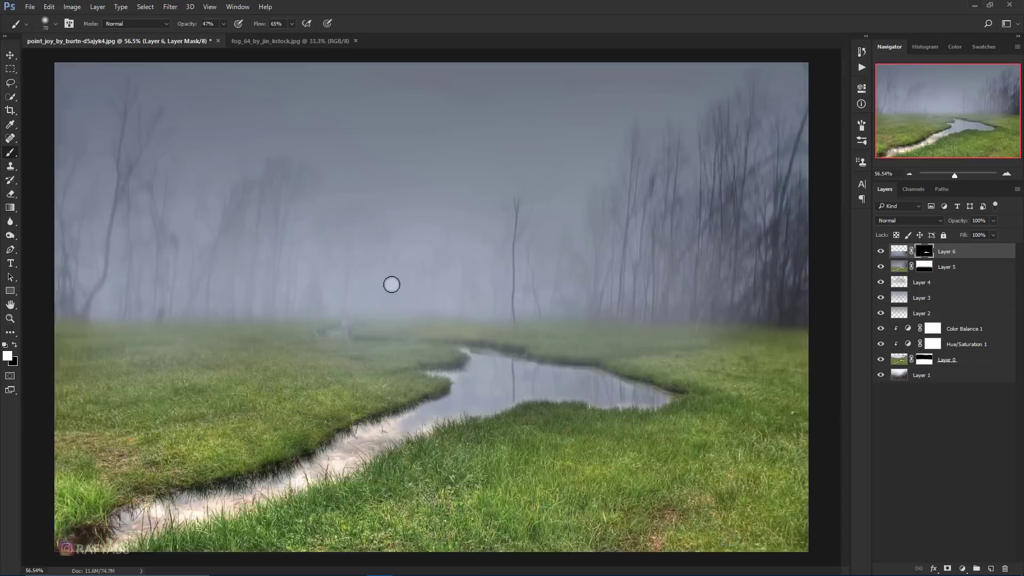
key("bracketleft")
key("bracketleft")
mouse_move(400, 400)
left_mouse_down()
mouse_move(359, 423)
mouse_move(264, 445)
mouse_move(228, 464)
mouse_move(304, 448)
mouse_move(233, 470)
left_mouse_up()
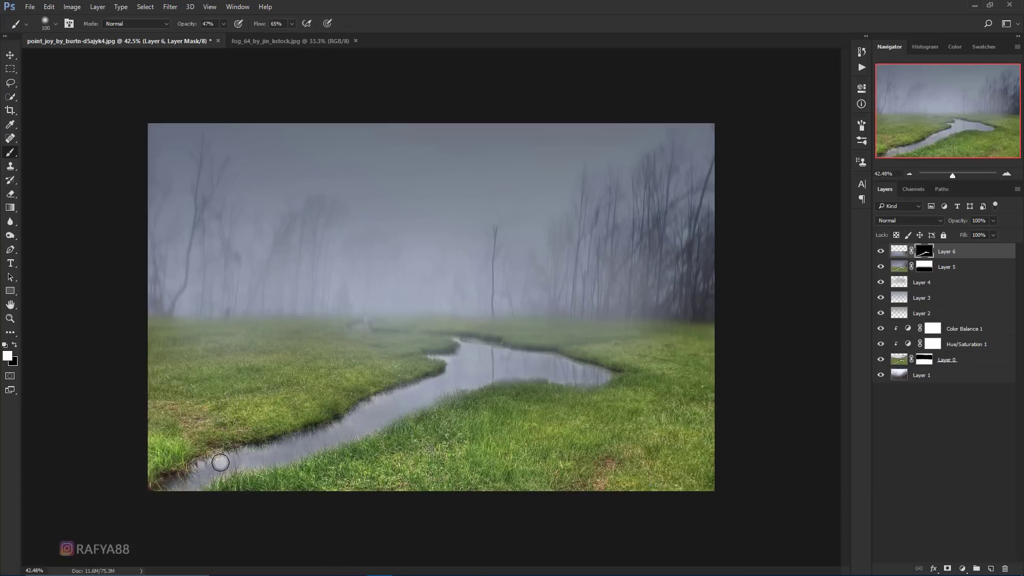
scroll(372, 425, "up", 2)
key("x")
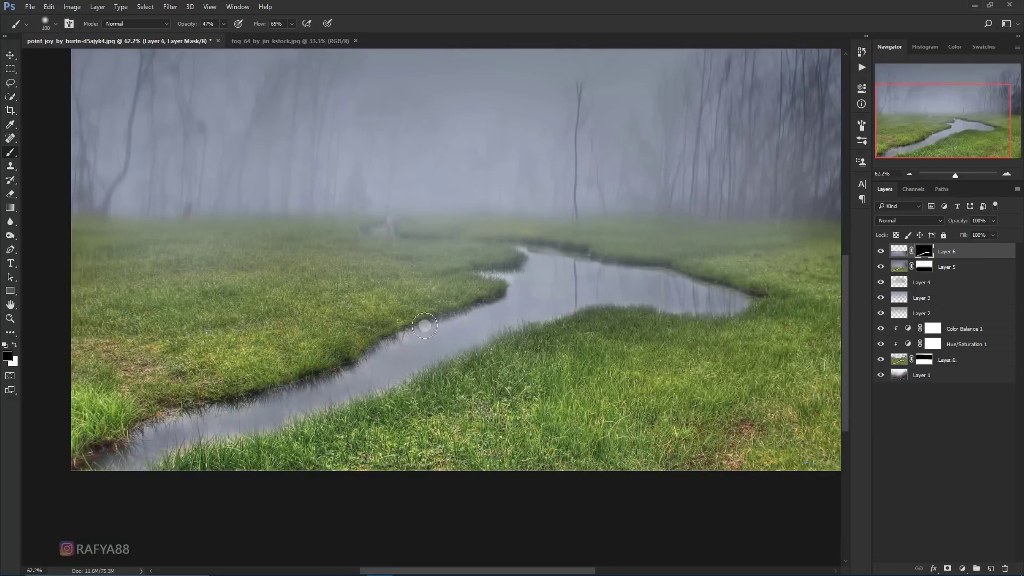
scroll(432, 320, "down", 2)
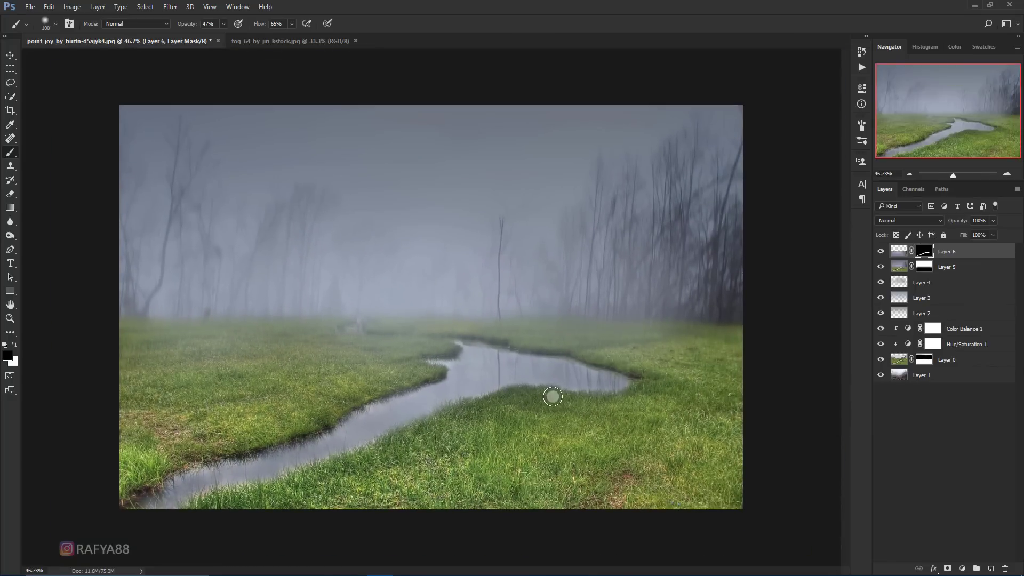
scroll(625, 313, "down", 1)
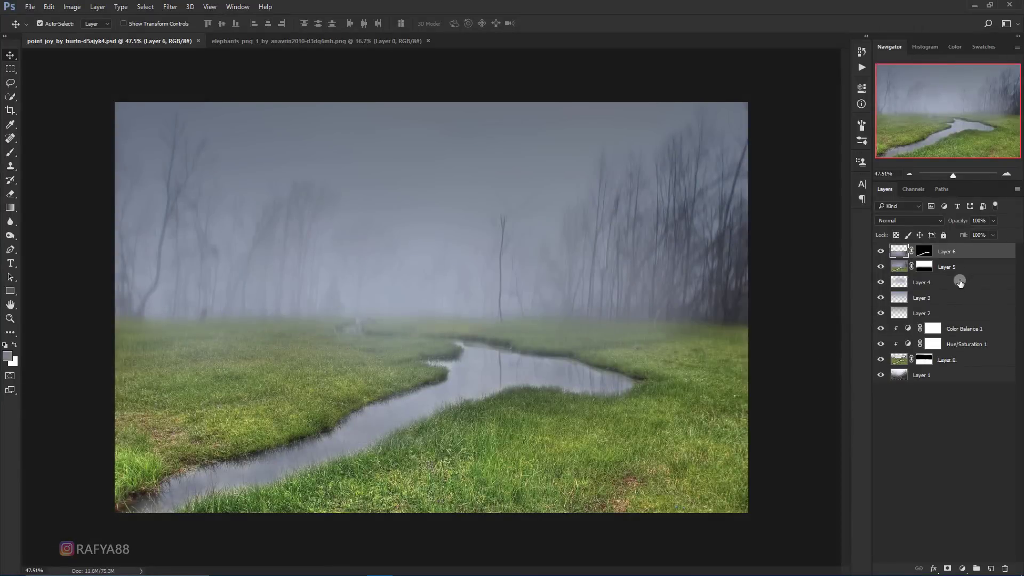
Group Layers 1–4 into Group 1, and Layers 5 and 6 into a group named BG
left_click(960, 282)
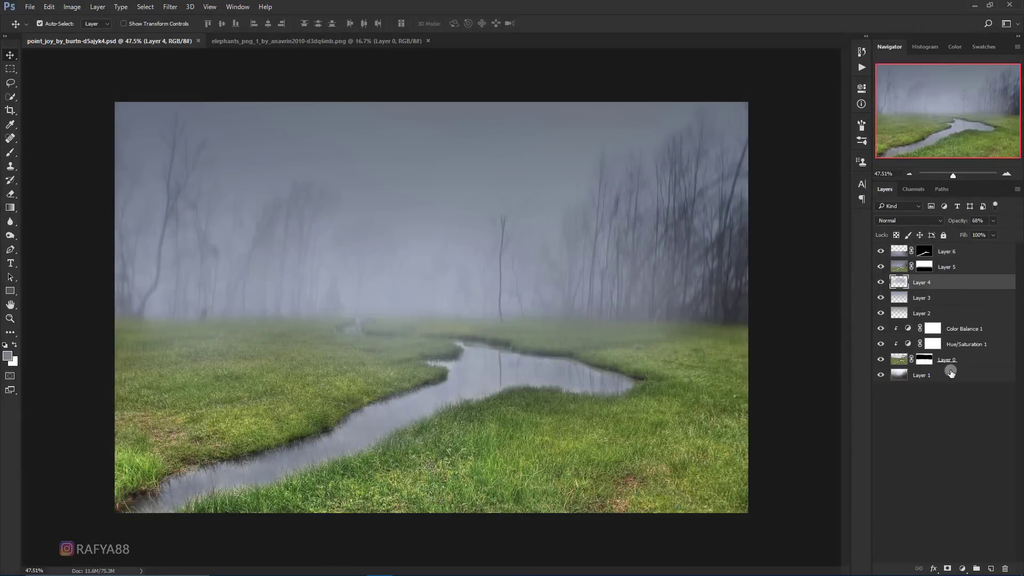
left_click(965, 373, "shift")
key("ctrl+g")
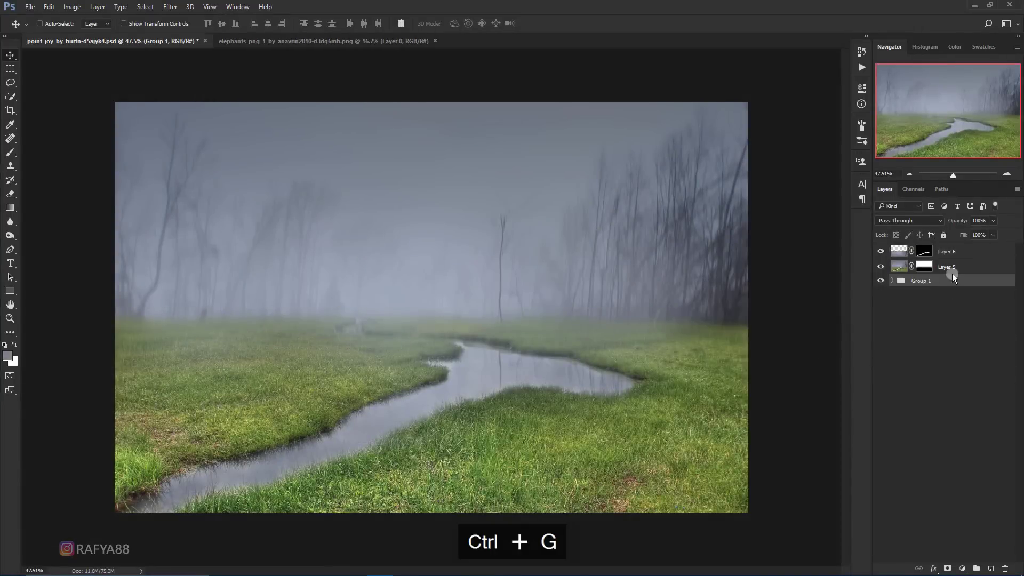
left_click(953, 270)
left_click(963, 253, "shift")
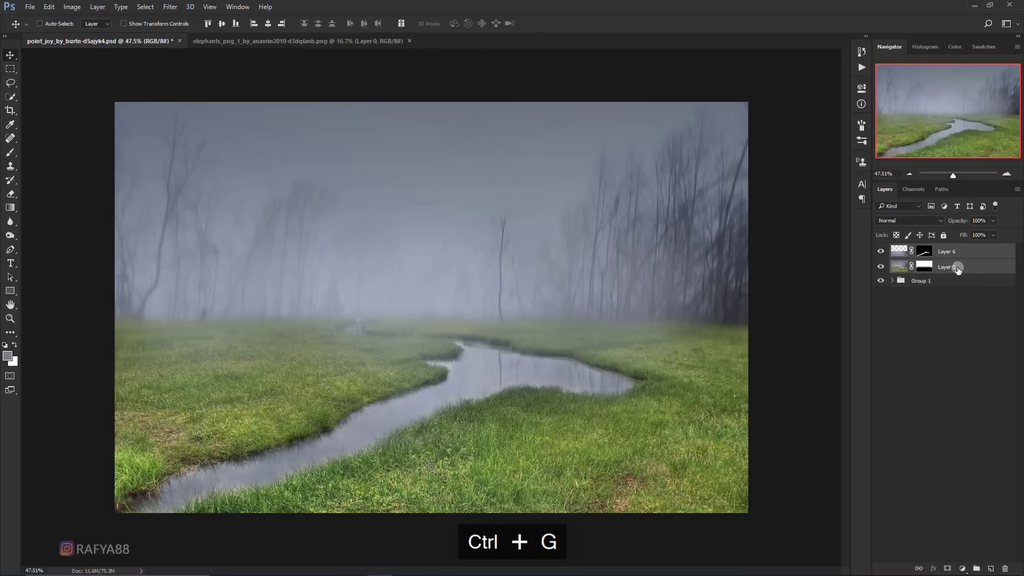
key("ctrl+g")
type("BG")
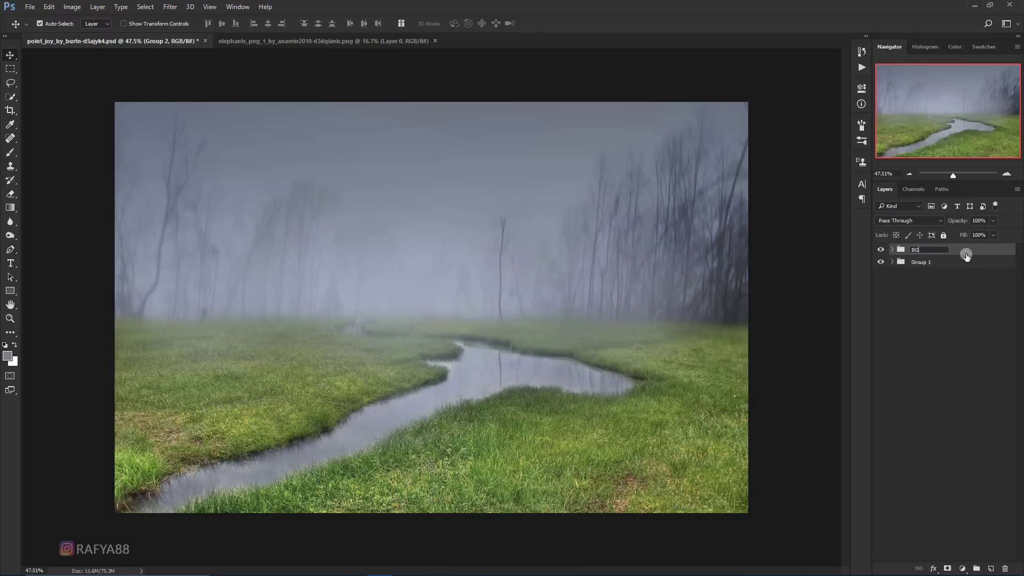
key("Return")
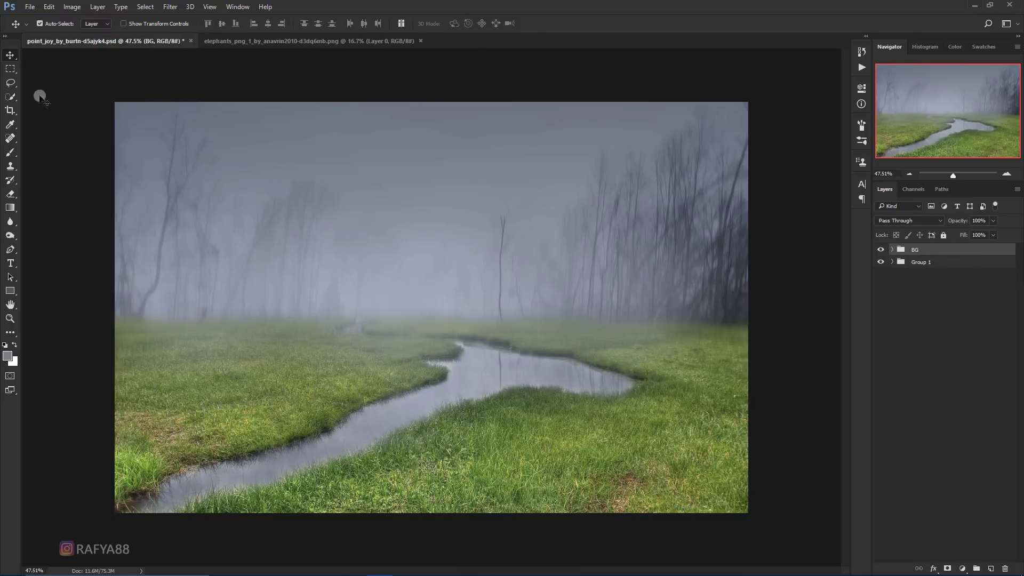
Lasso the top-left elephant on the elephants sheet and drag it into the meadow composite as Layer 7
left_click(229, 41)
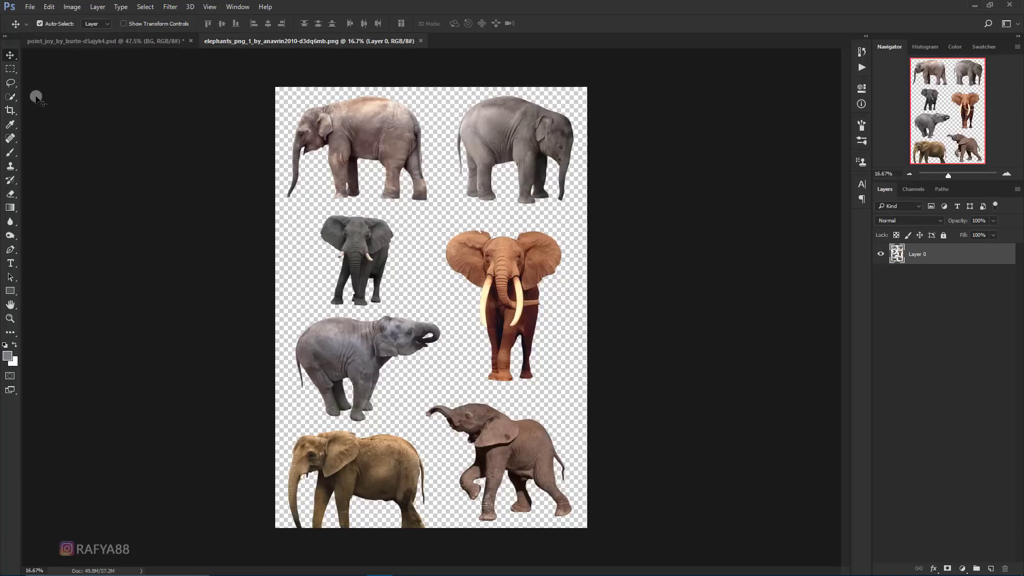
left_click(10, 83)
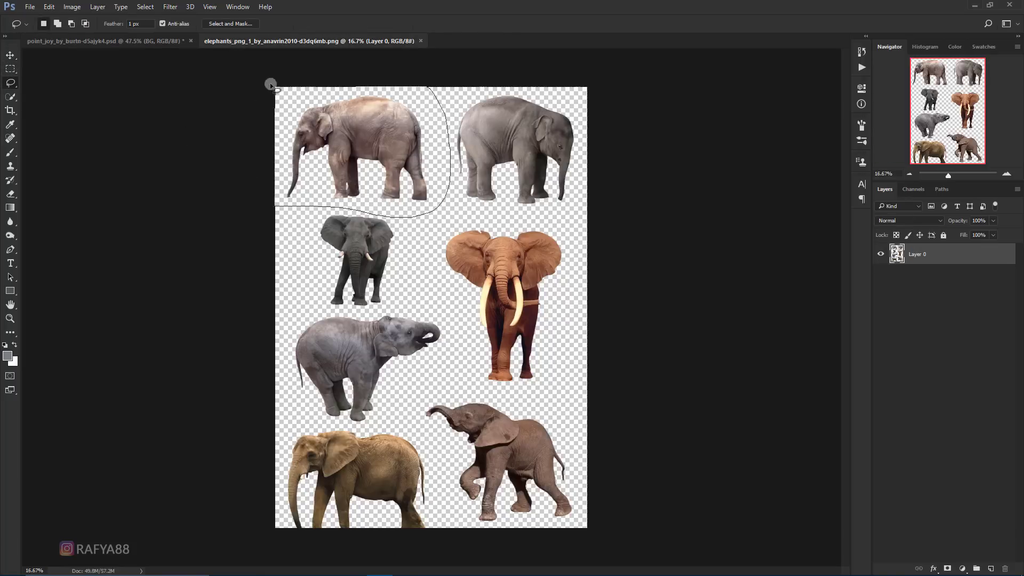
left_click_drag(270, 85, 275, 89)
key("v")
mouse_move(326, 117)
left_mouse_down()
mouse_move(155, 40)
mouse_move(426, 259)
left_mouse_up()
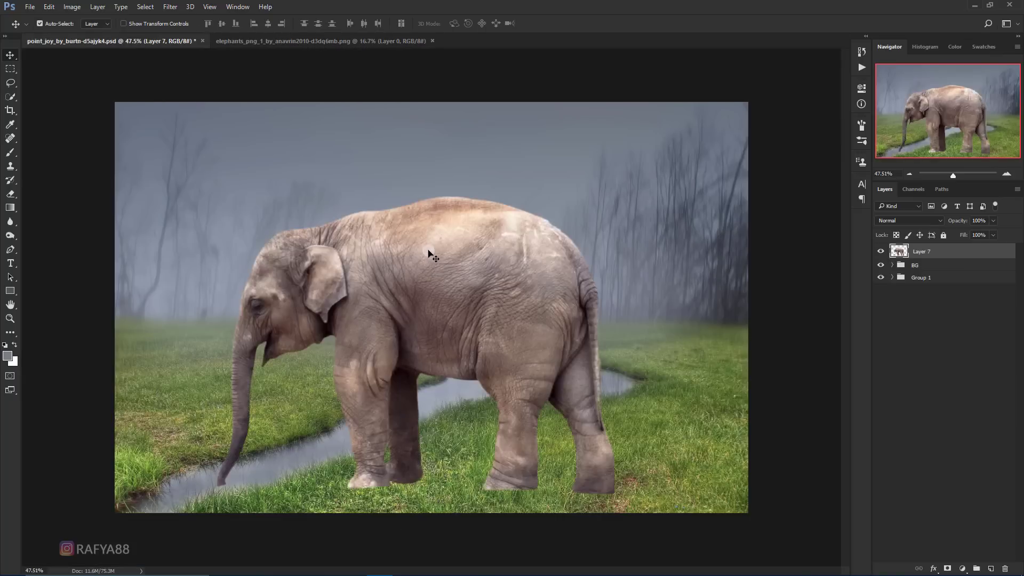
Scale the elephant down and reposition it within the meadow scene
key("ctrl+t")
left_click_drag(619, 199, 561, 237)
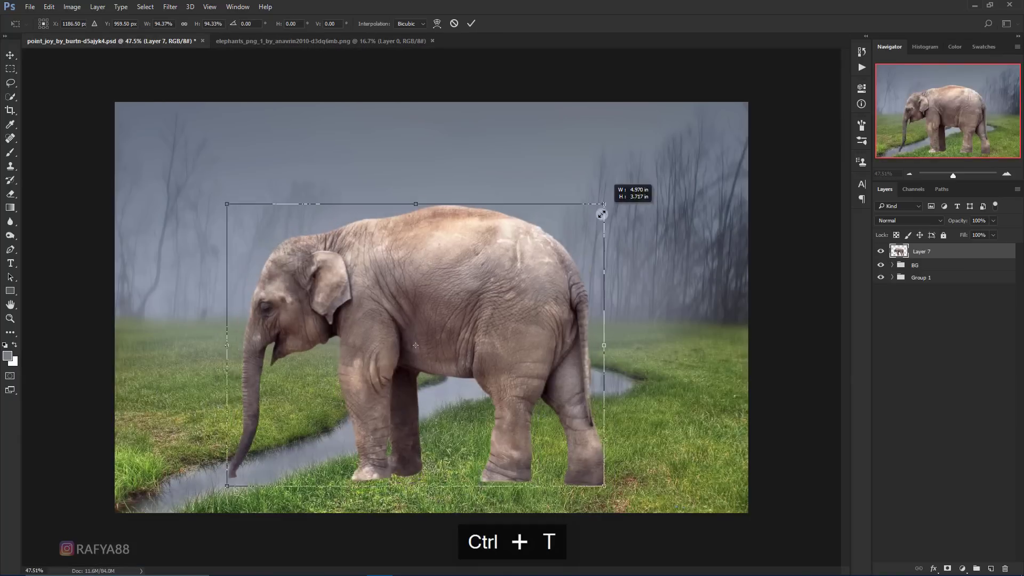
left_click_drag(514, 288, 636, 287)
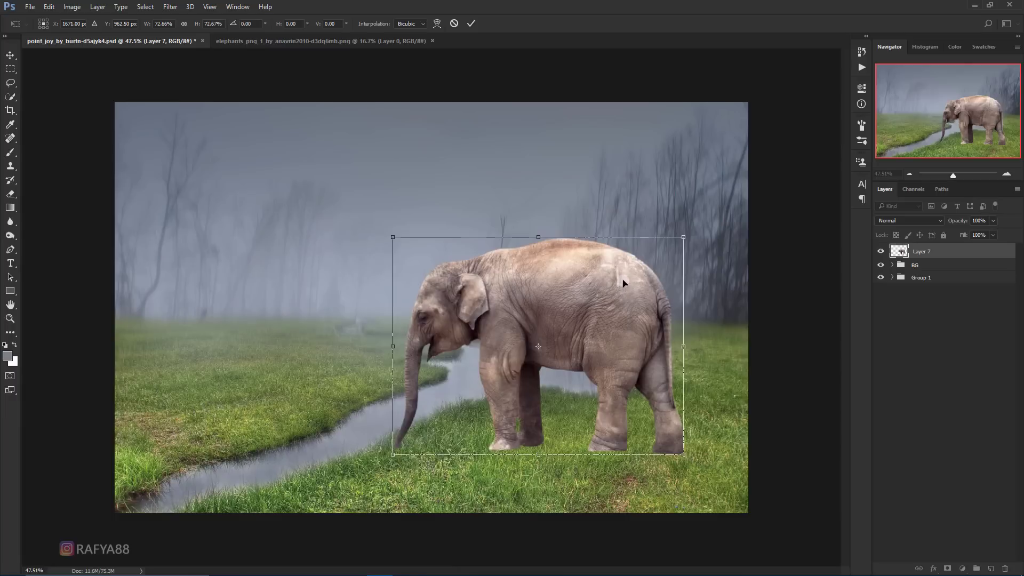
scroll(623, 283, "down", 1)
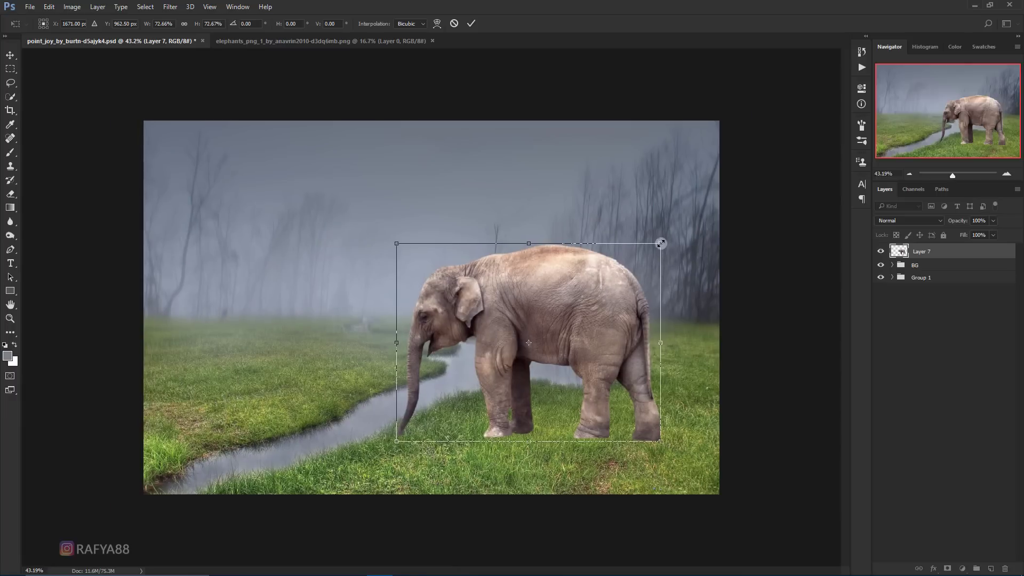
left_click_drag(660, 243, 650, 247)
left_click_drag(614, 282, 606, 268)
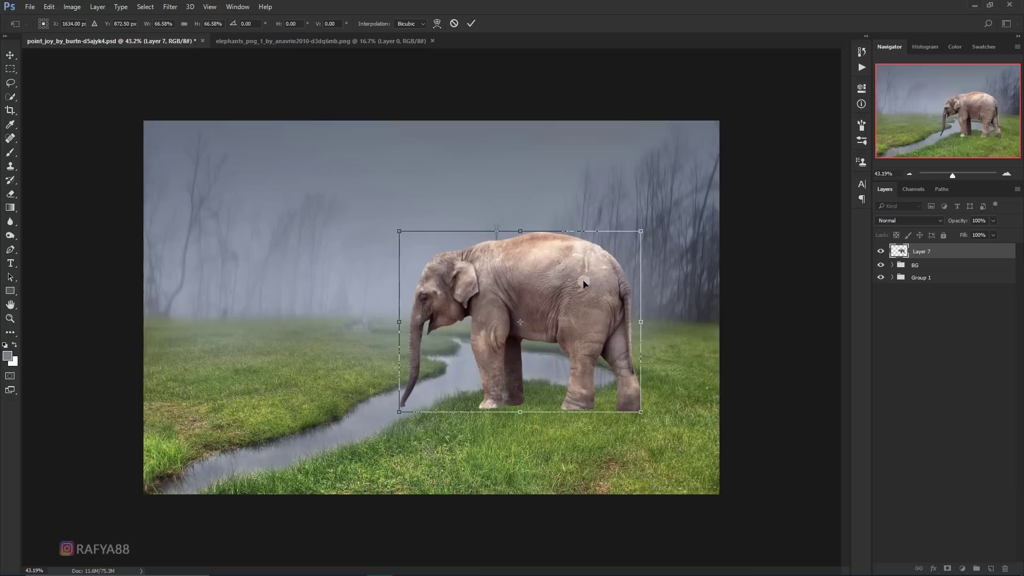
left_click_drag(583, 282, 588, 280)
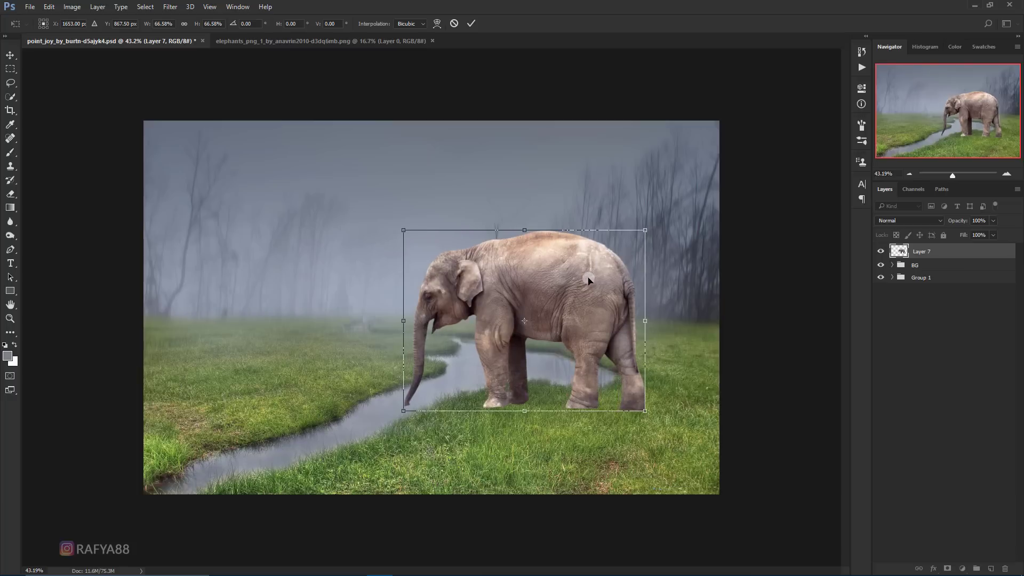
Flip the elephant horizontally, place it on the left bank at about 53.6%, and commit
right_click(588, 280)
left_click(642, 426)
left_click_drag(579, 361, 438, 330)
left_click_drag(500, 200, 453, 252)
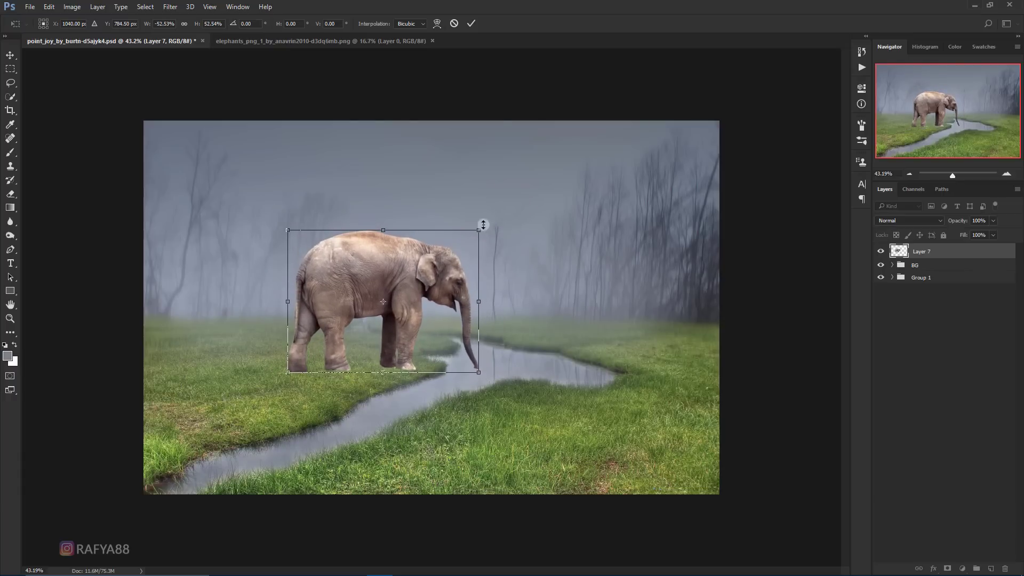
left_click_drag(481, 228, 448, 243)
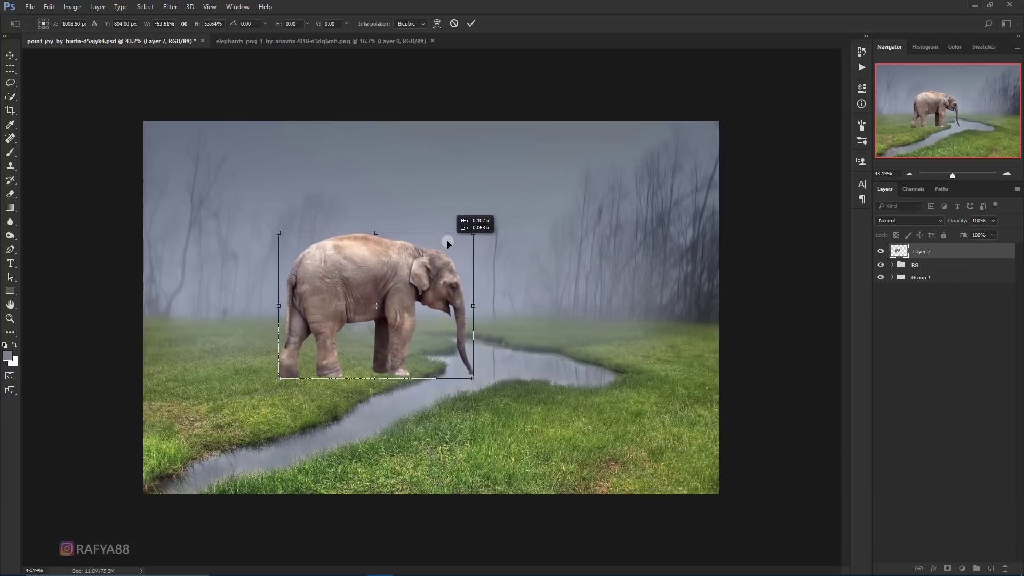
left_click_drag(448, 243, 448, 244)
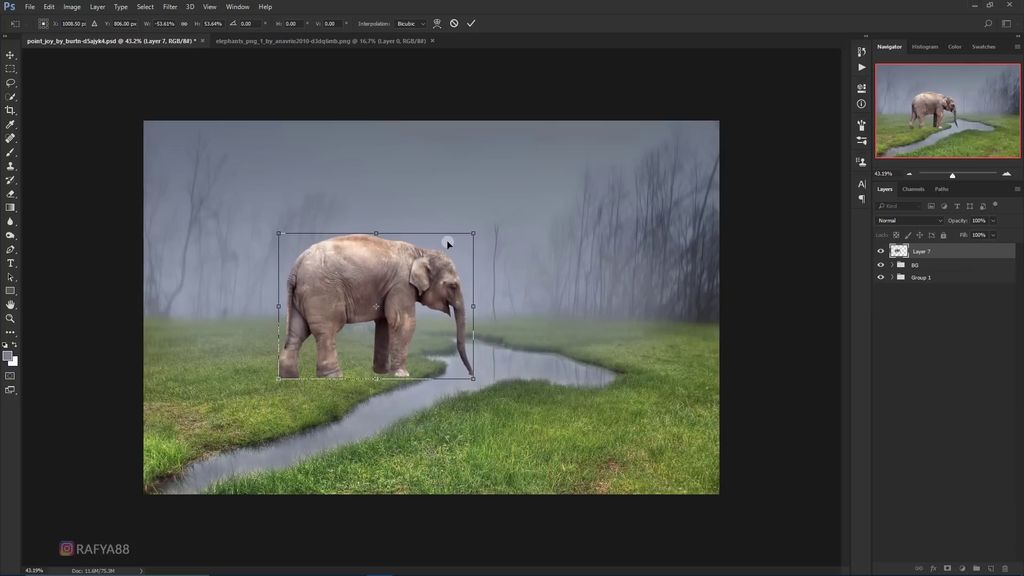
left_click(472, 24)
left_click(924, 254)
type("elephant")
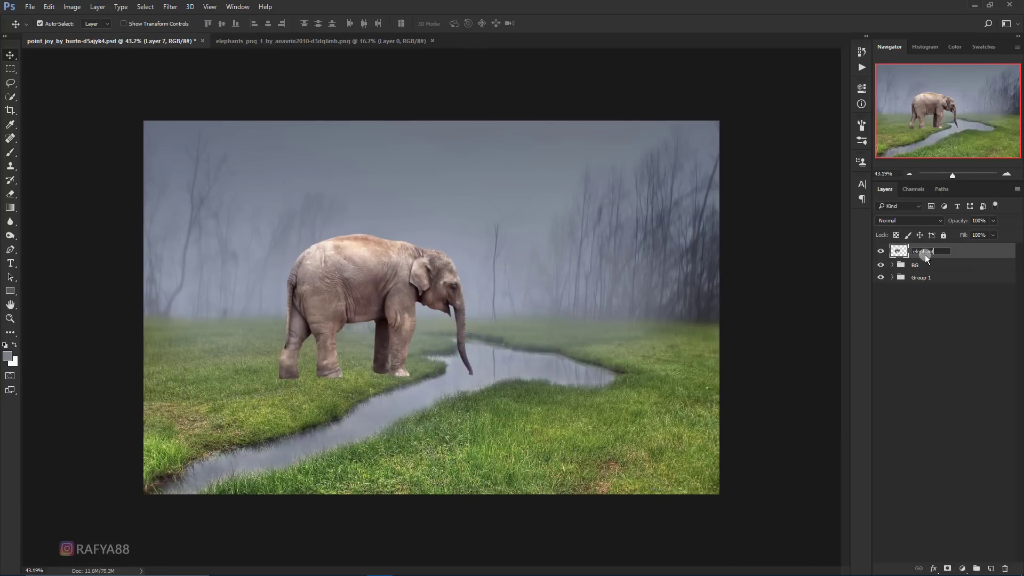
Name the layer 'elephant' and apply Camera Raw: Exposure -0.55, Clarity +14, Temperature -7, Highlights -18
key("Return")
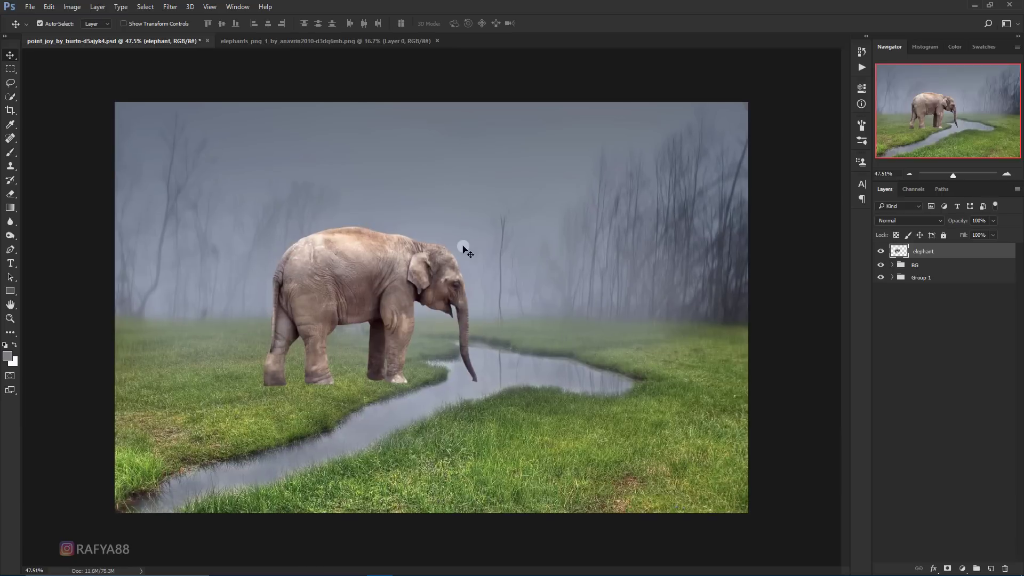
scroll(464, 245, "up", 1)
left_click(184, 10)
left_click(236, 69)
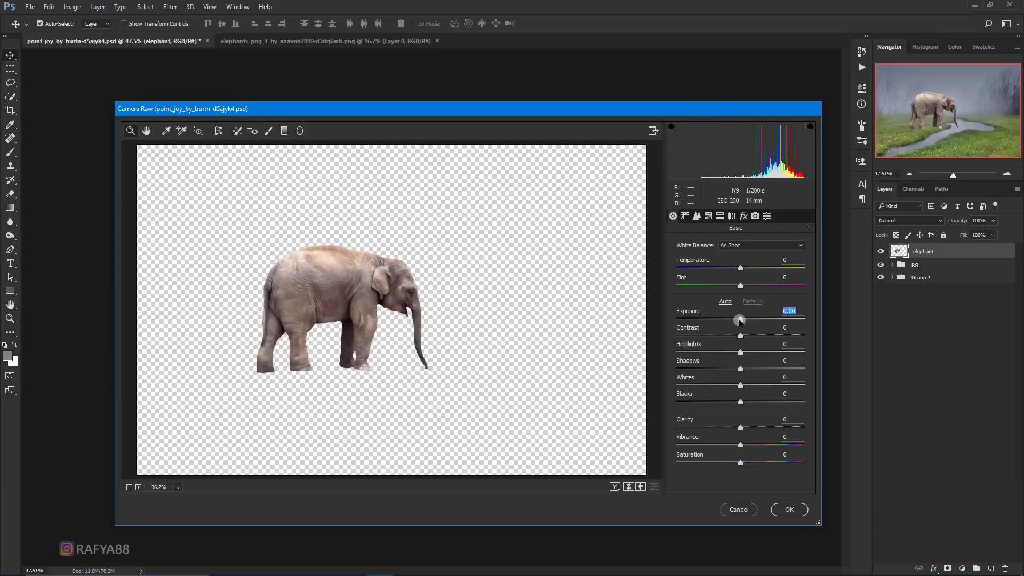
left_click_drag(740, 322, 733, 323)
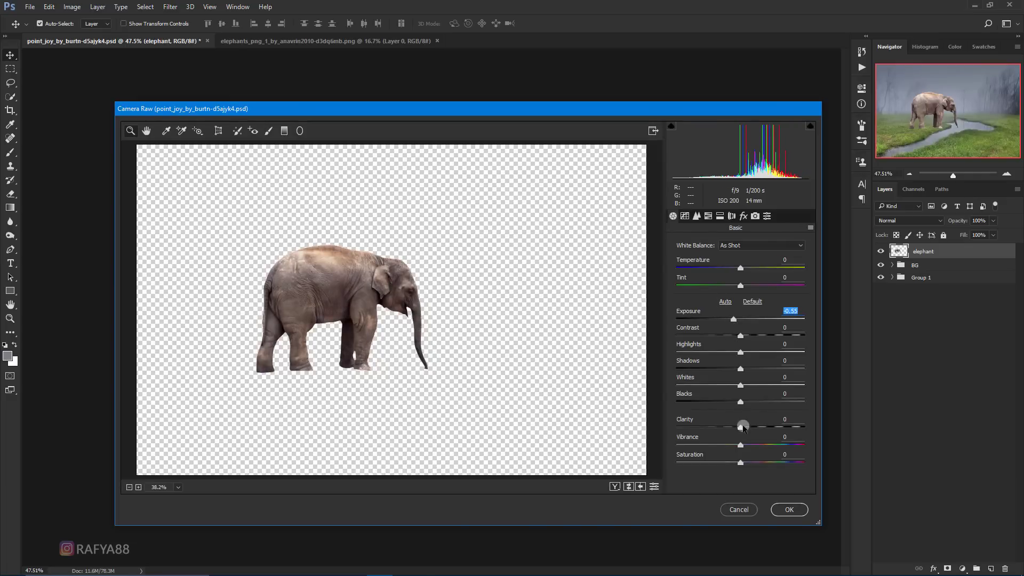
left_click_drag(743, 427, 751, 426)
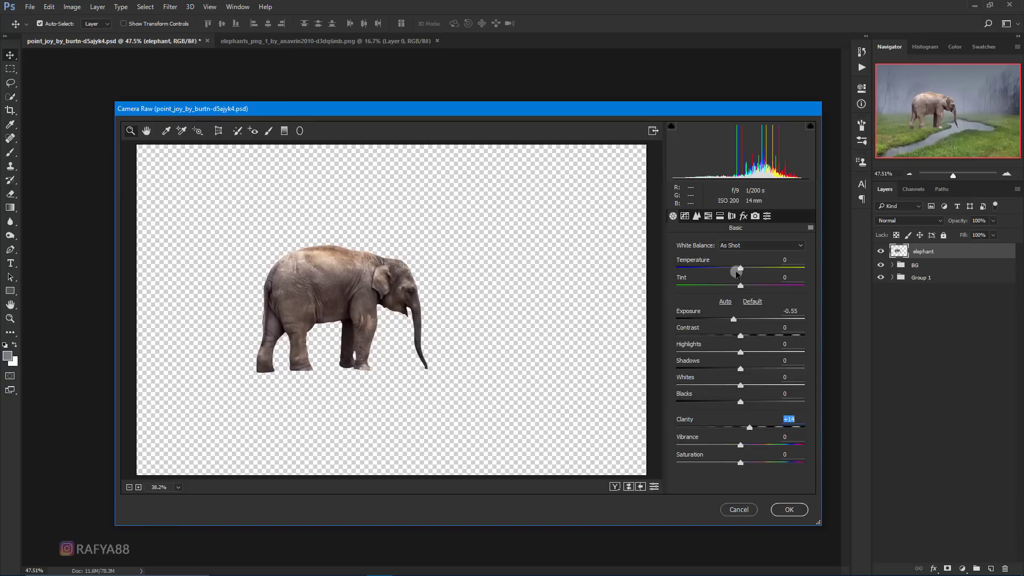
left_click_drag(739, 270, 735, 271)
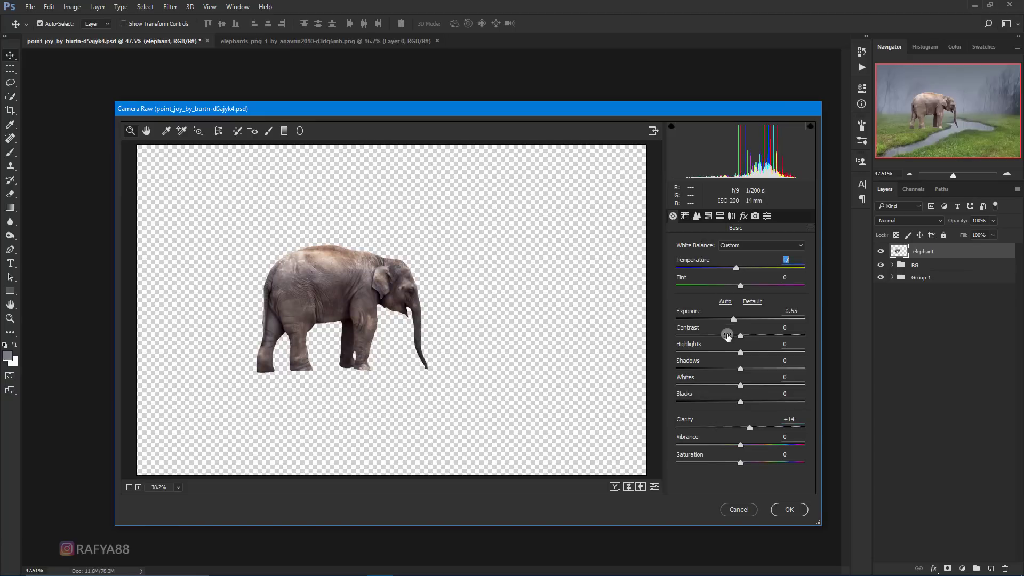
left_click_drag(741, 353, 730, 354)
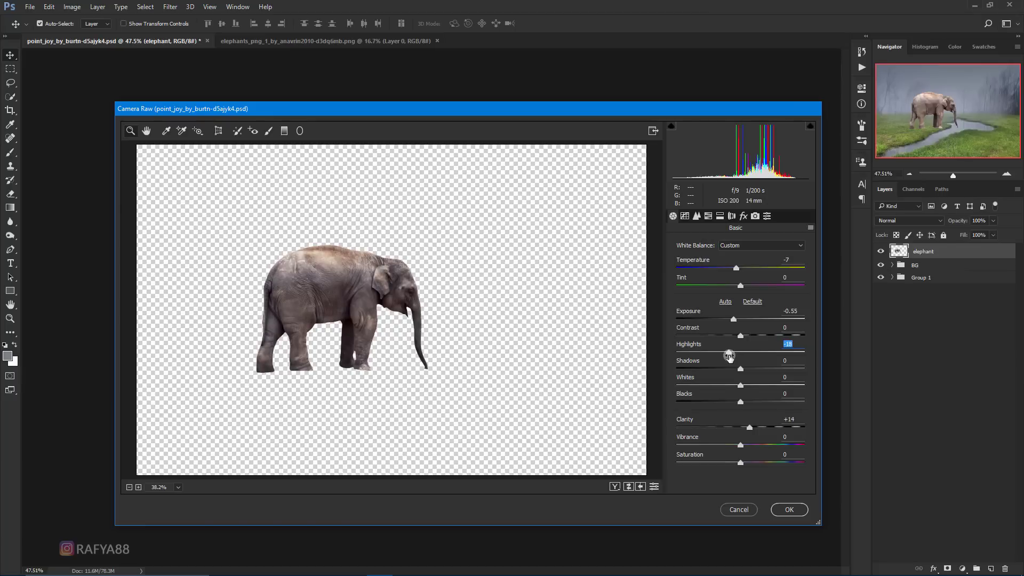
left_click(789, 510)
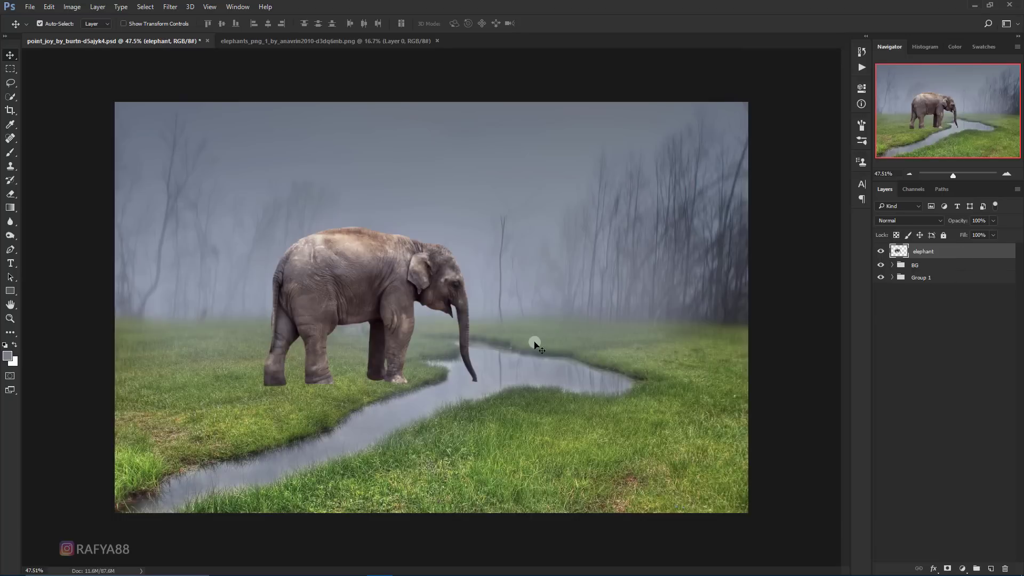
Add a mask to the elephant and paint black at 100% to hide the bottoms of its front and middle feet
left_click(948, 566)
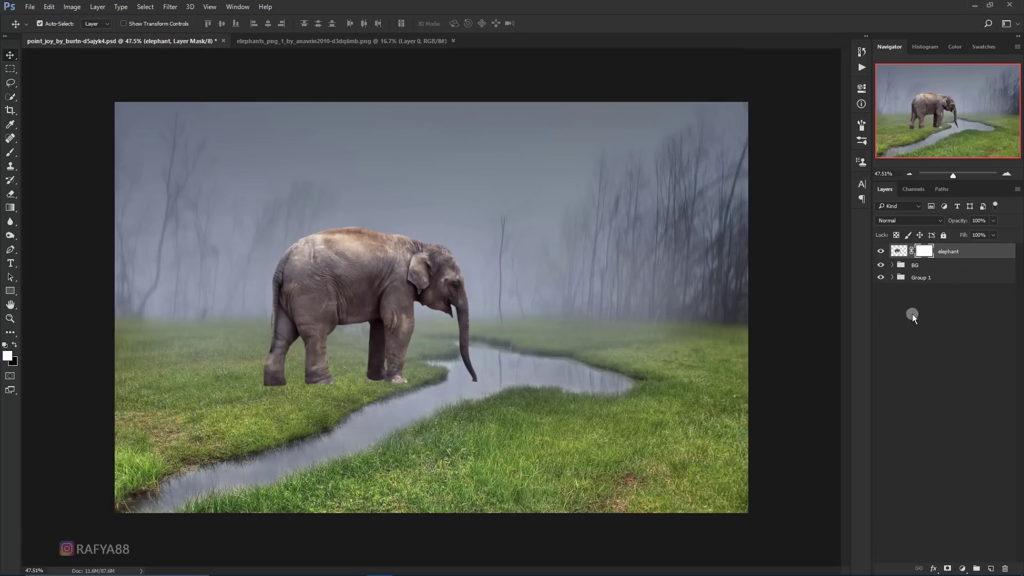
scroll(319, 393, "up", 2)
scroll(317, 386, "up", 3)
scroll(315, 382, "up", 1)
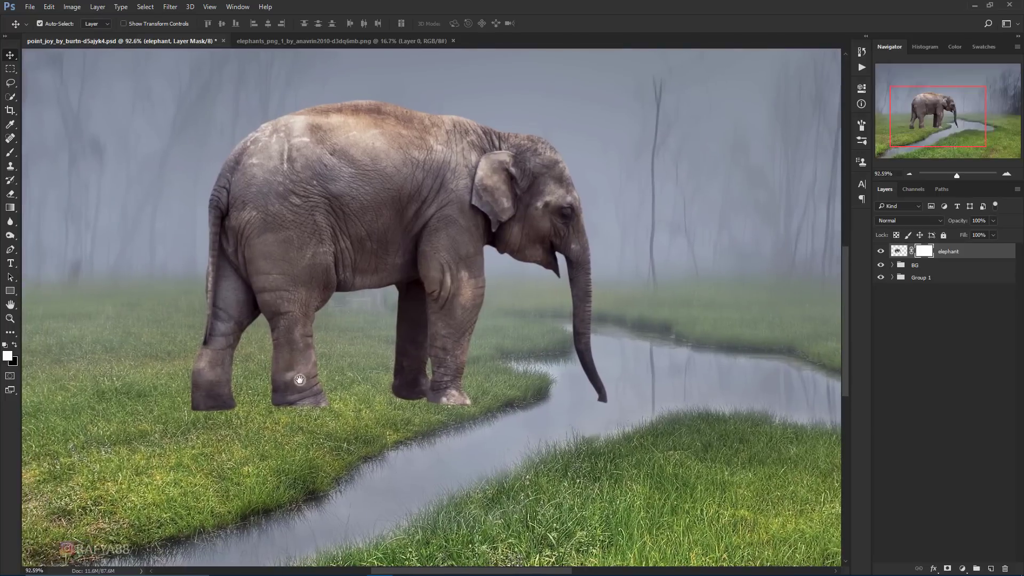
key("b")
key("x")
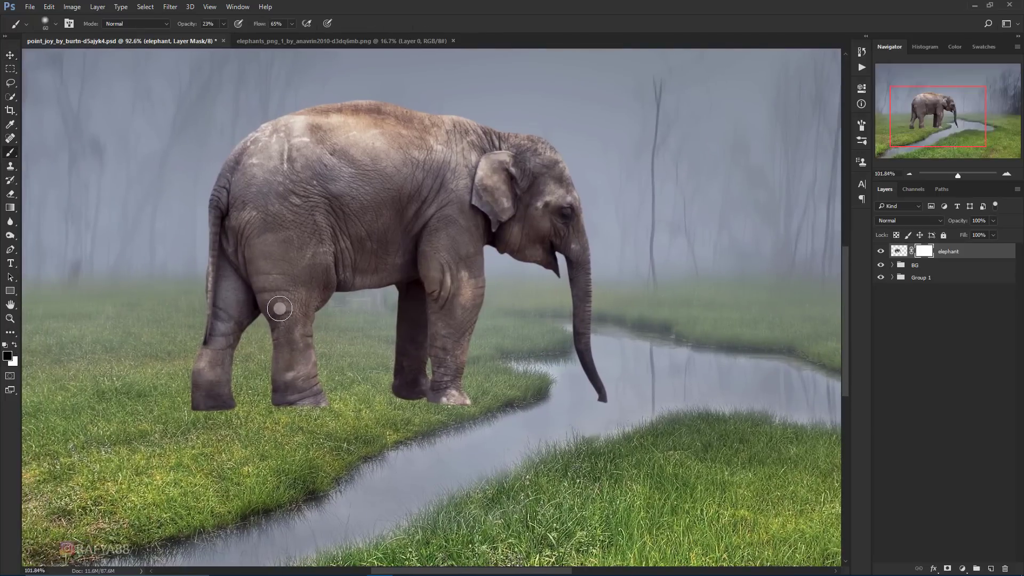
scroll(280, 308, "up", 1)
left_click_drag(190, 24, 264, 24)
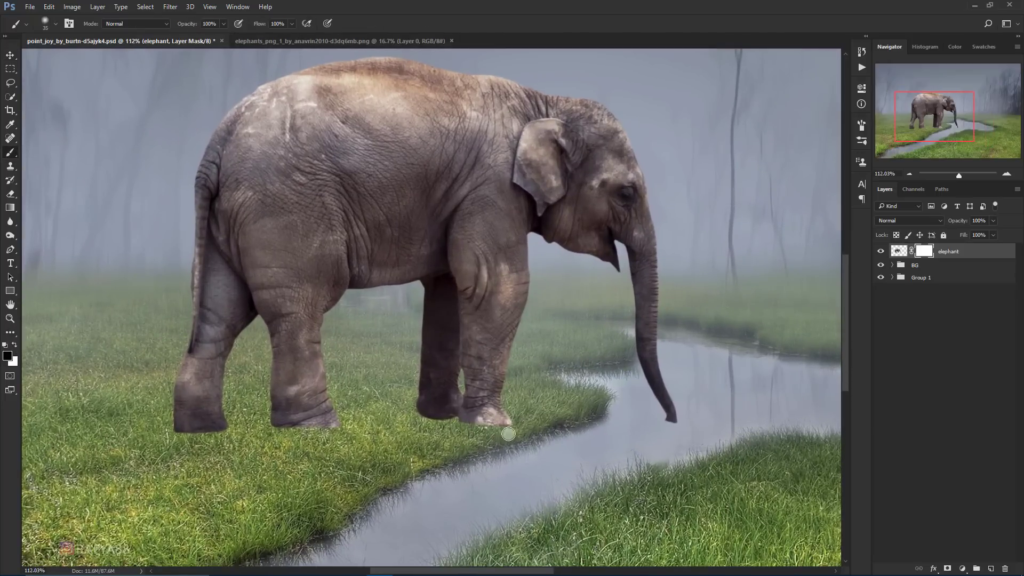
key("bracketleft")
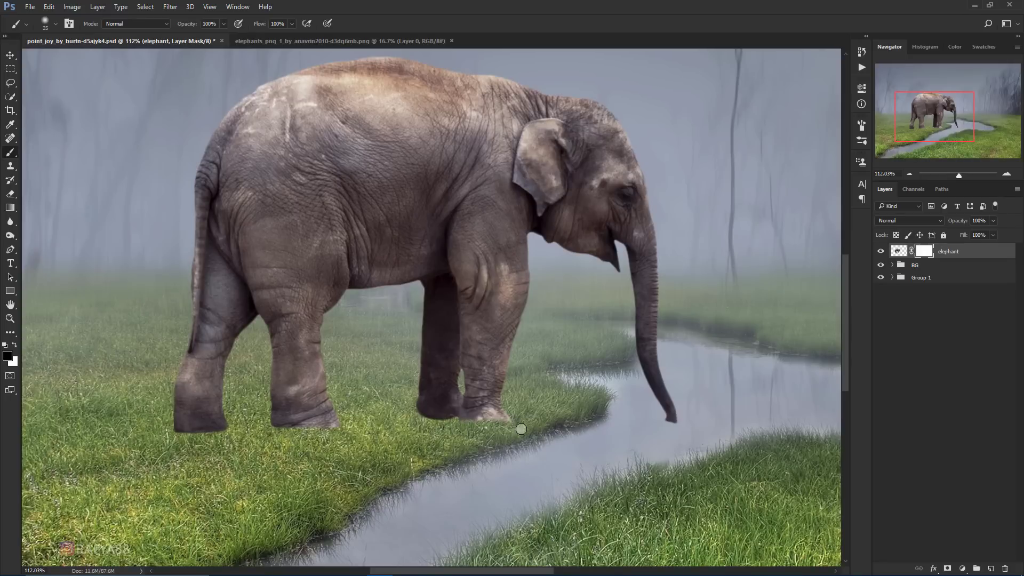
left_click_drag(401, 423, 458, 425)
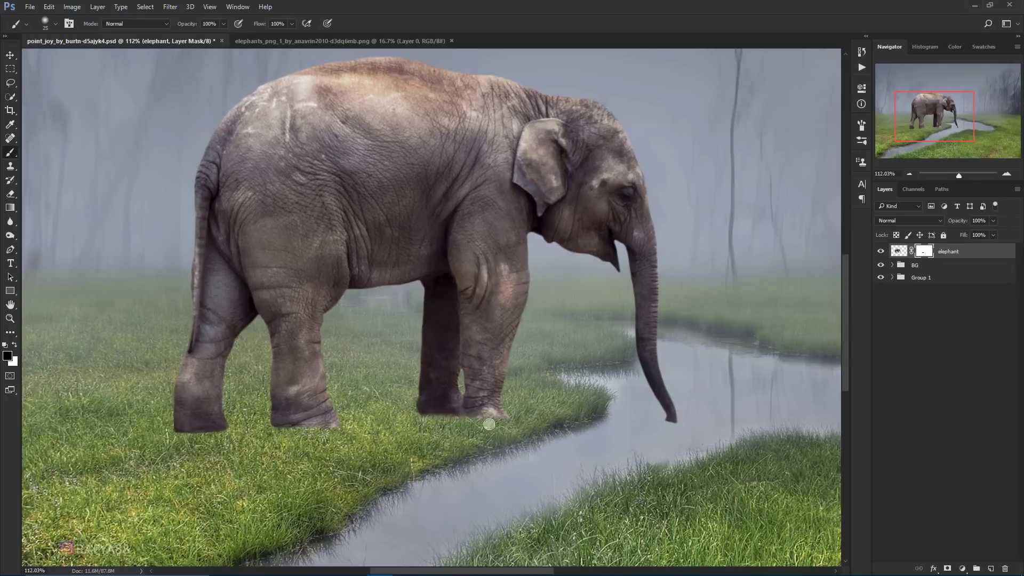
left_click_drag(361, 431, 115, 429)
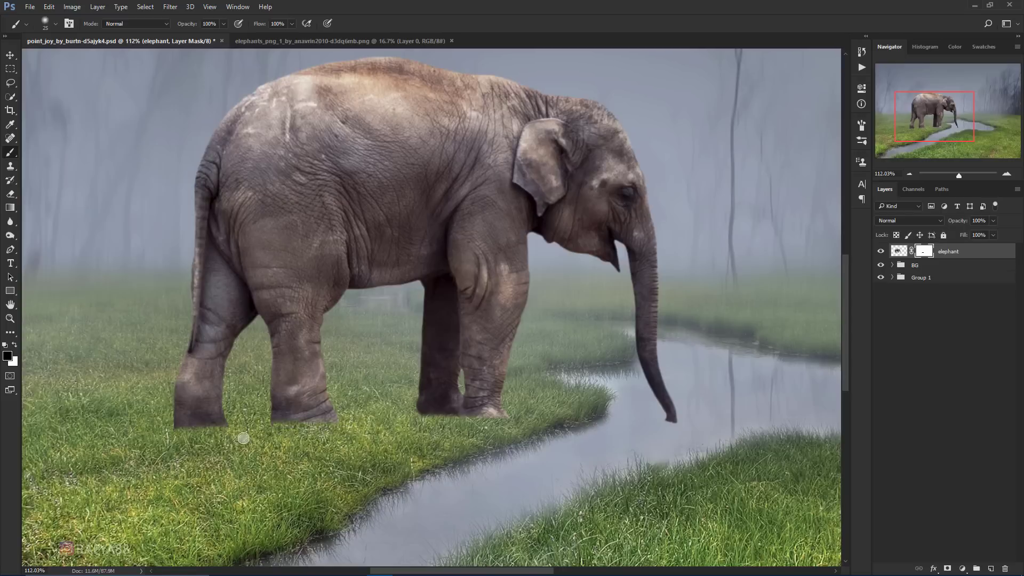
Paint grass blades over the elephant's hind foot on the mask with an enlarged grass-blade brush tip
scroll(399, 398, "down", 2)
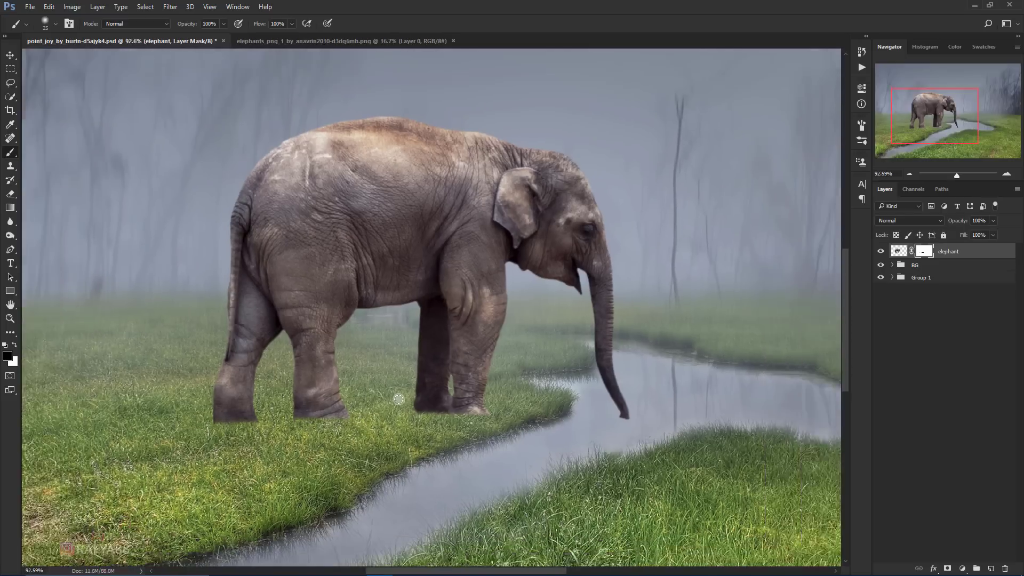
scroll(359, 413, "up", 1)
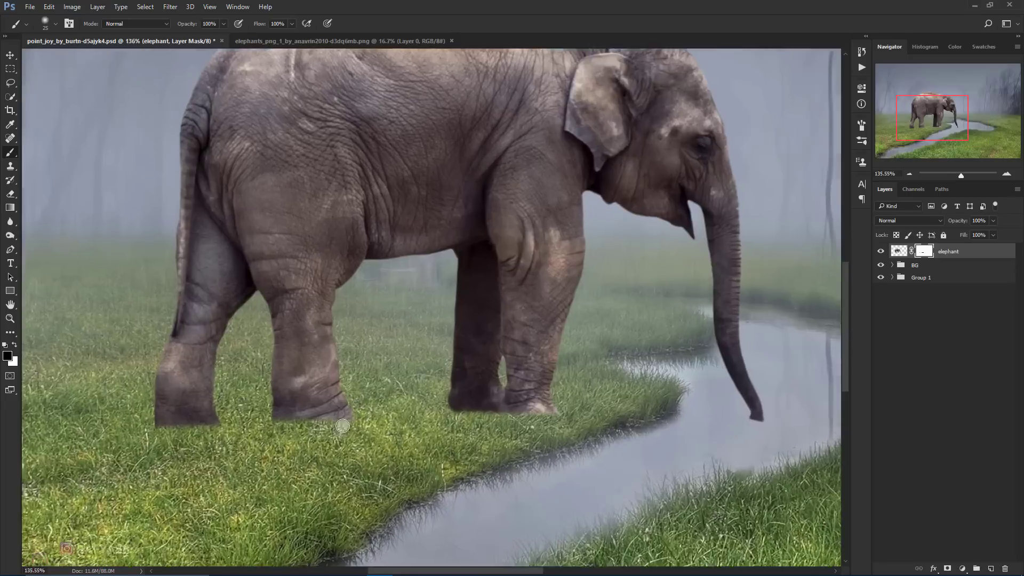
scroll(359, 414, "up", 1)
right_click(631, 417)
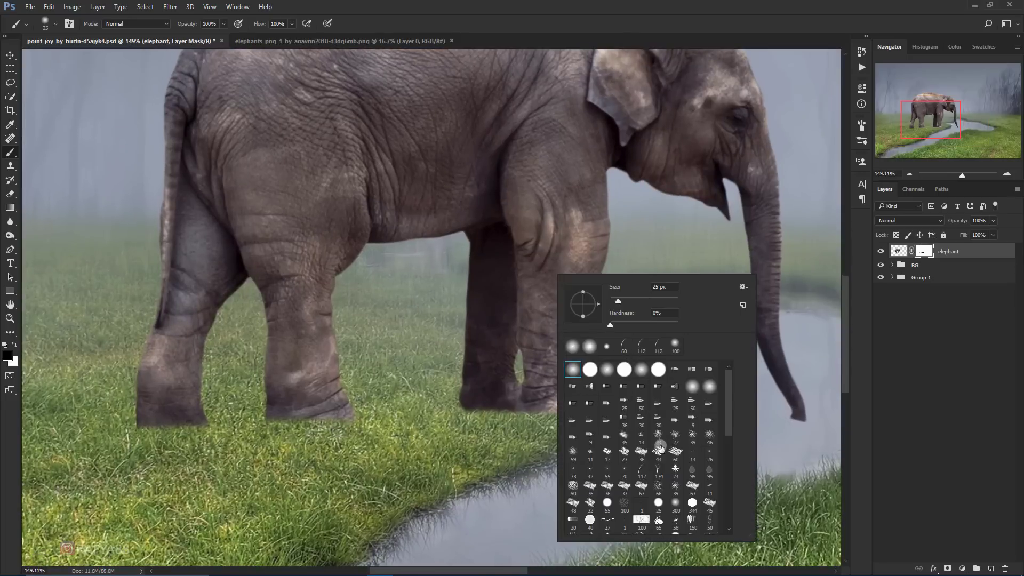
left_click(642, 469)
left_click(861, 124)
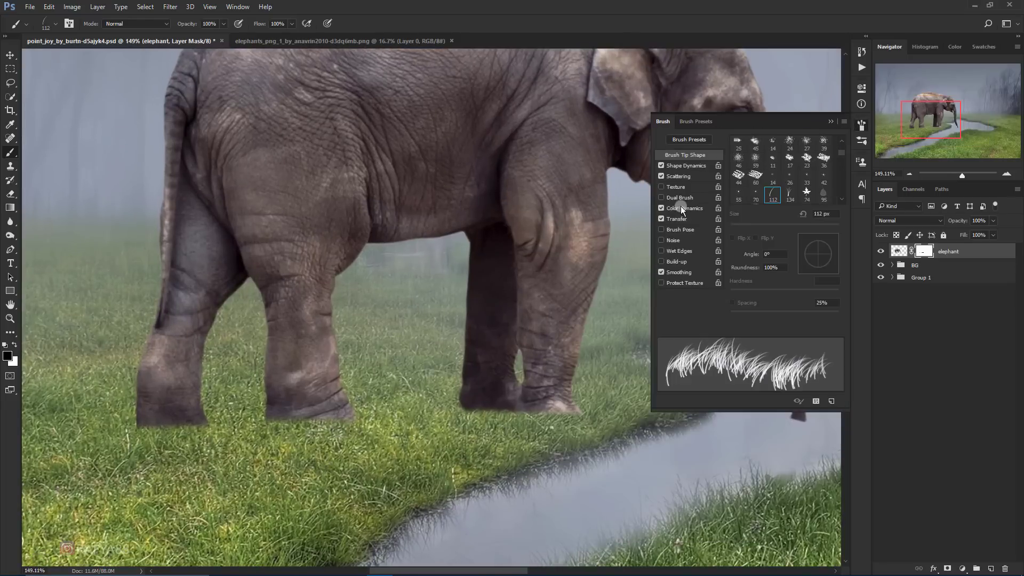
left_click(829, 122)
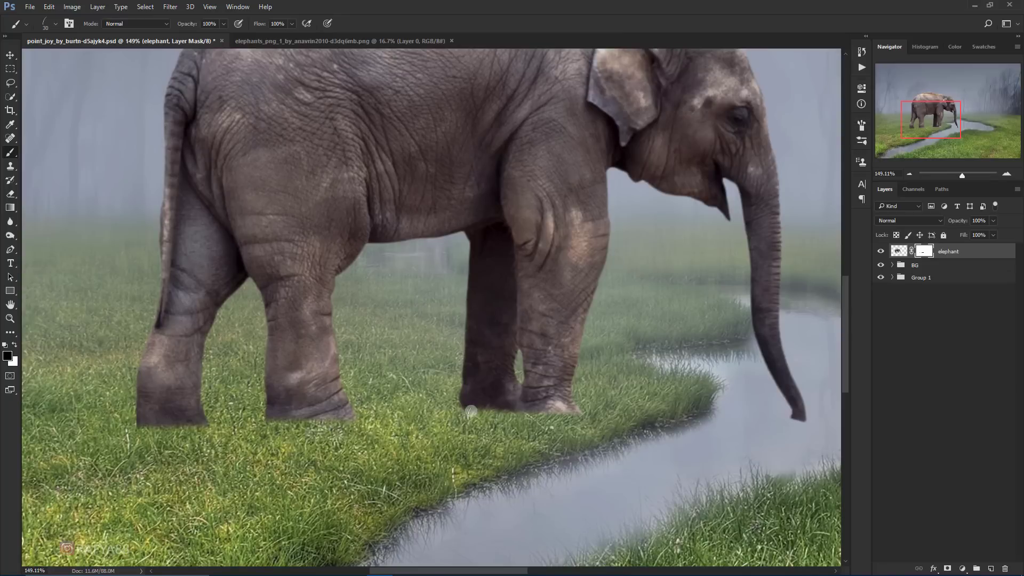
key("bracketright")
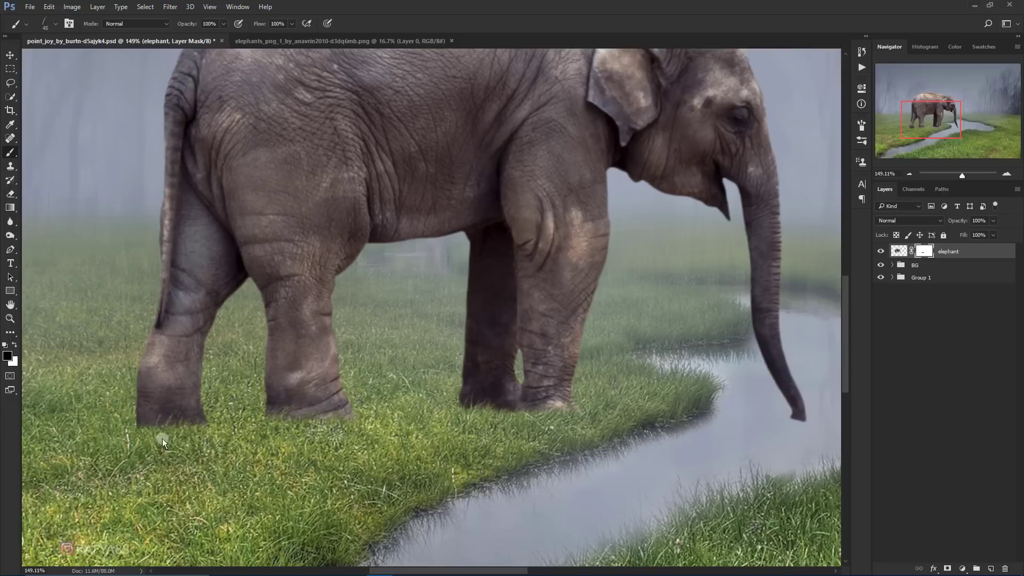
left_click_drag(144, 426, 123, 434)
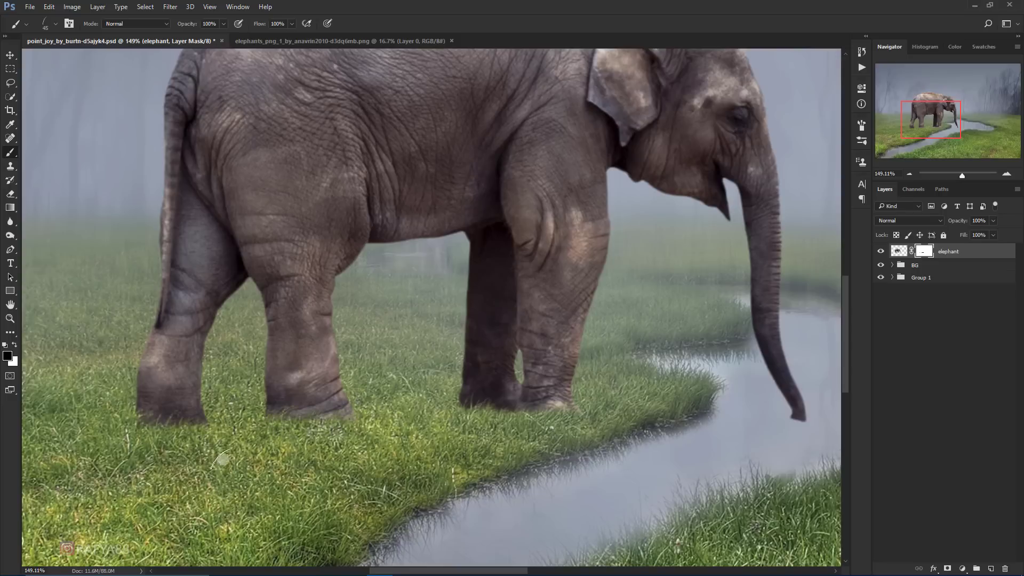
scroll(355, 306, "down", 5)
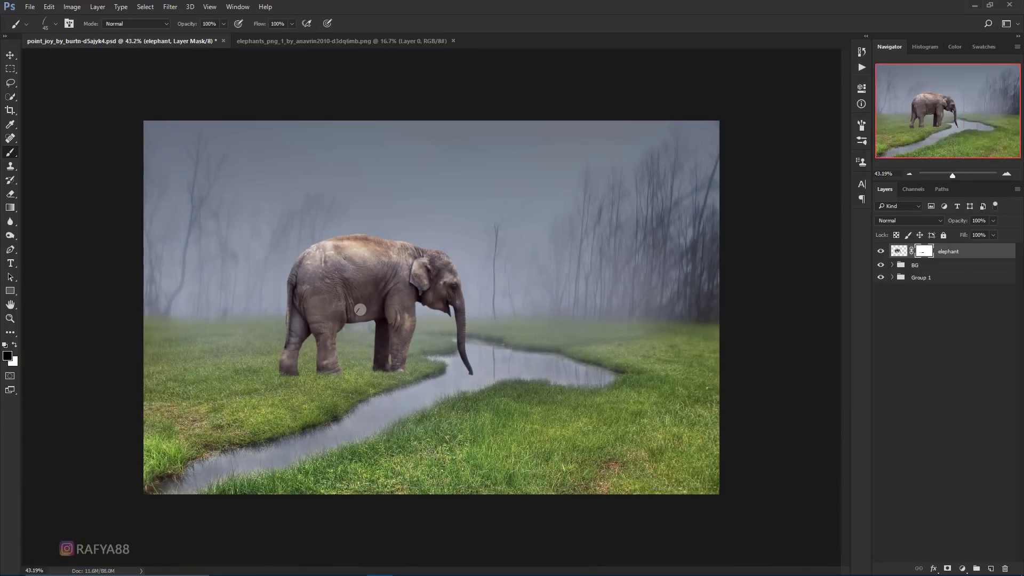
scroll(329, 305, "up", 2)
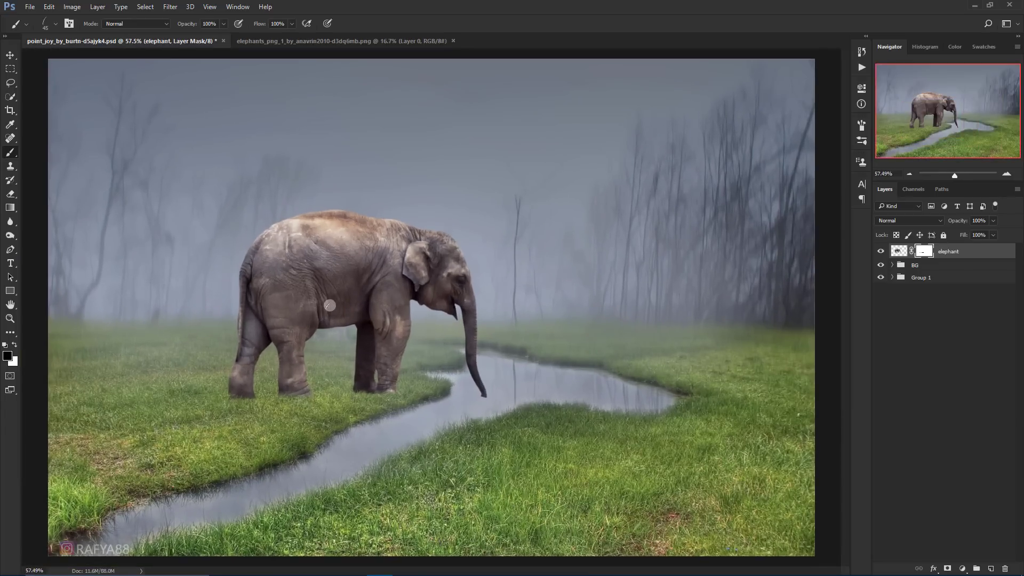
scroll(373, 315, "down", 1)
Add a new layer clipped to the elephant, filled with 50% Gray and set to Overlay
key("ctrl+2")
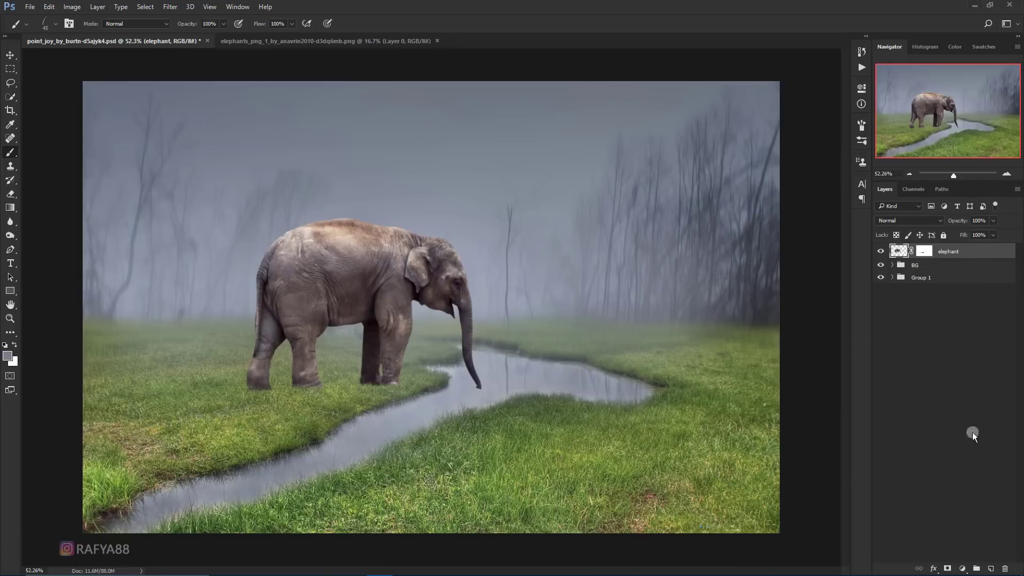
left_click(990, 568)
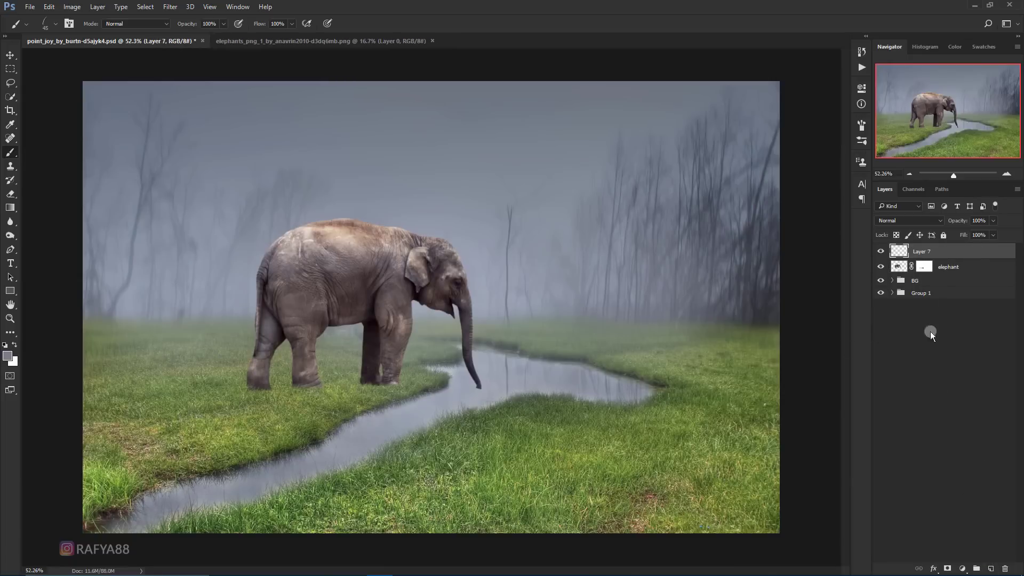
right_click(956, 253)
left_click(868, 286)
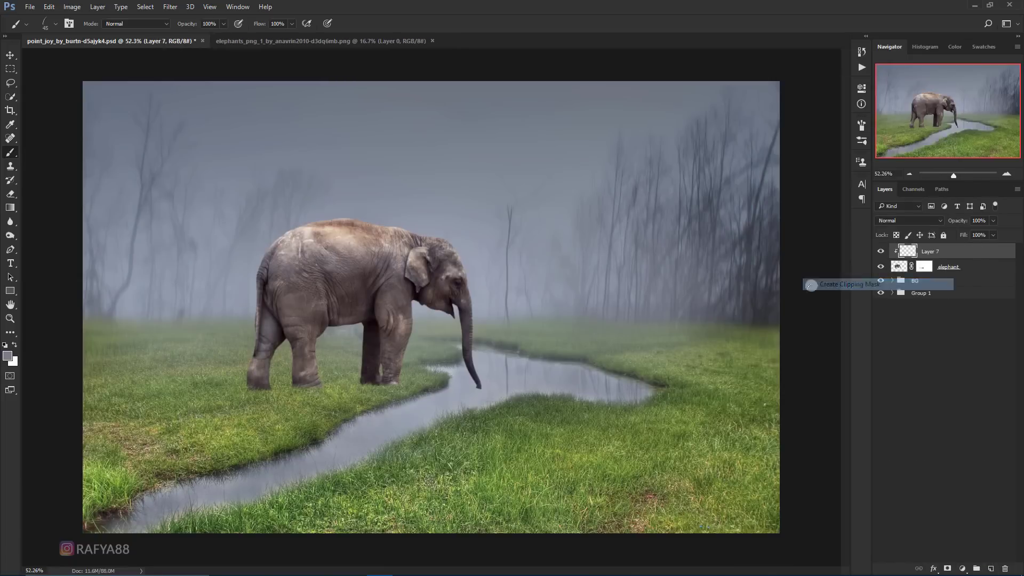
key("shift+F5")
left_click(657, 221)
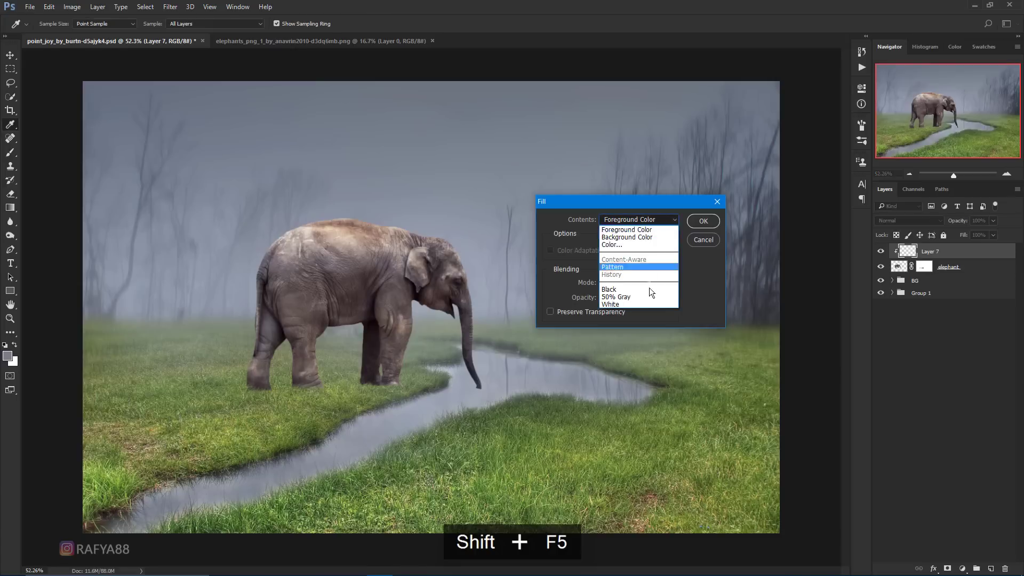
left_click(651, 293)
left_click(703, 221)
left_click(909, 221)
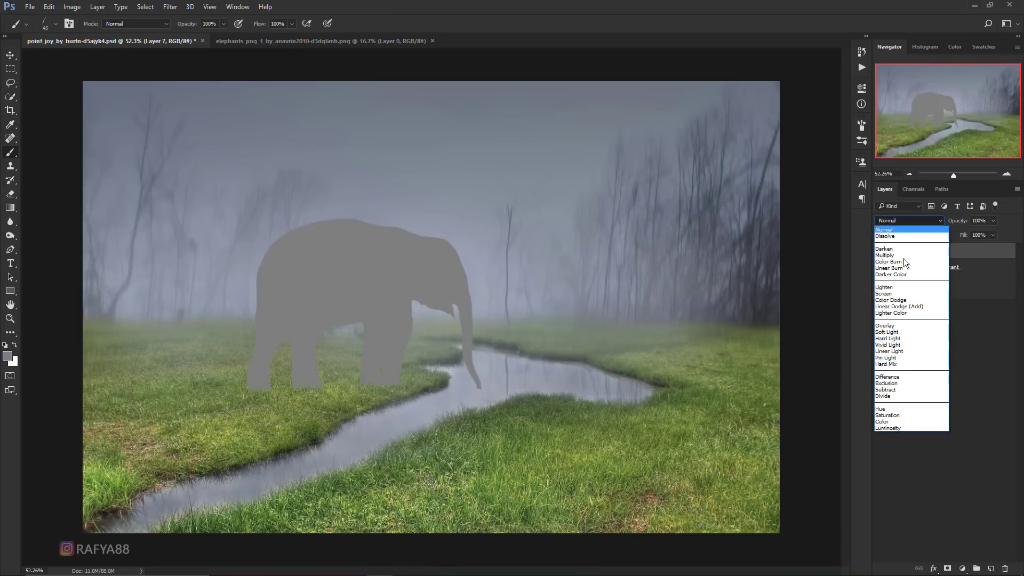
left_click(901, 324)
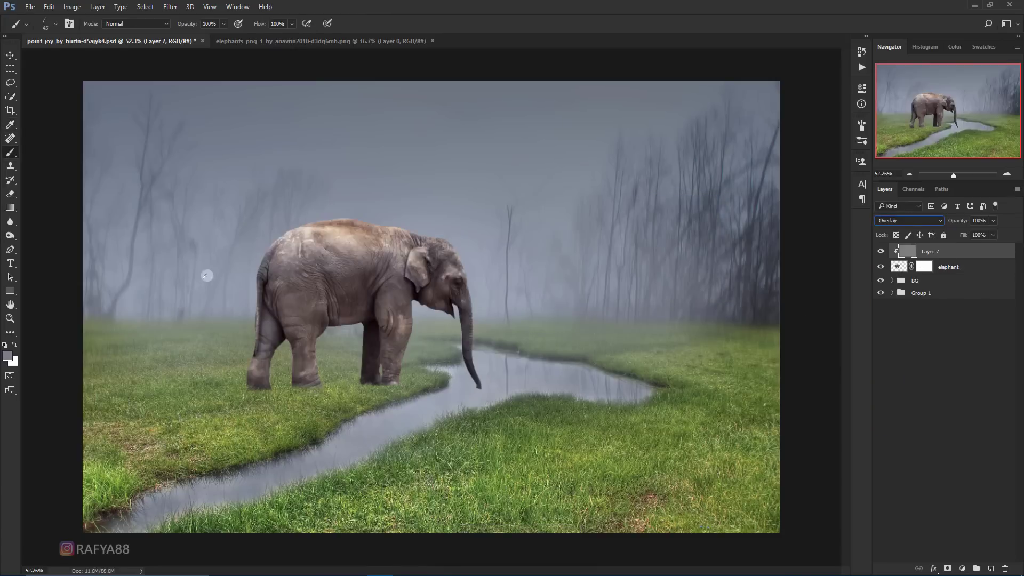
Burn the elephant's lower legs and back to deepen the shadows
left_click(20, 236)
scroll(400, 350, "up", 2)
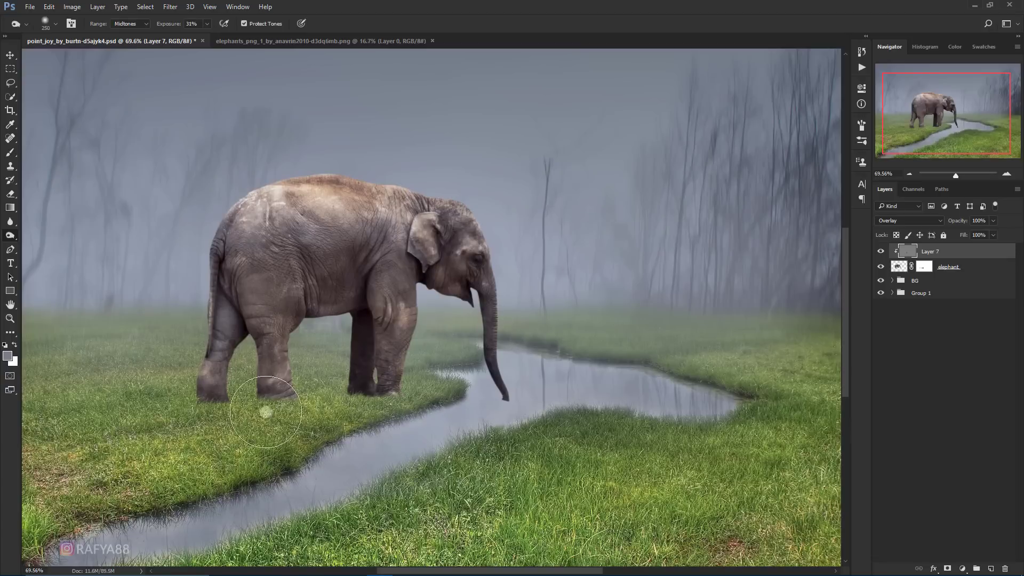
mouse_move(265, 412)
left_mouse_down()
mouse_move(217, 421)
mouse_move(297, 385)
mouse_move(440, 285)
mouse_move(222, 335)
mouse_move(445, 287)
left_mouse_up()
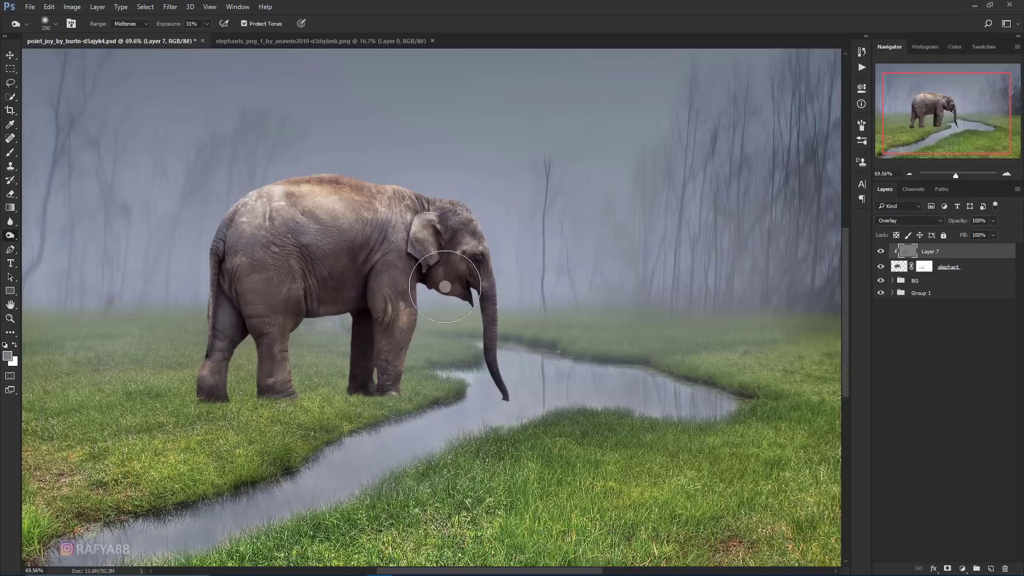
left_click_drag(297, 251, 327, 241)
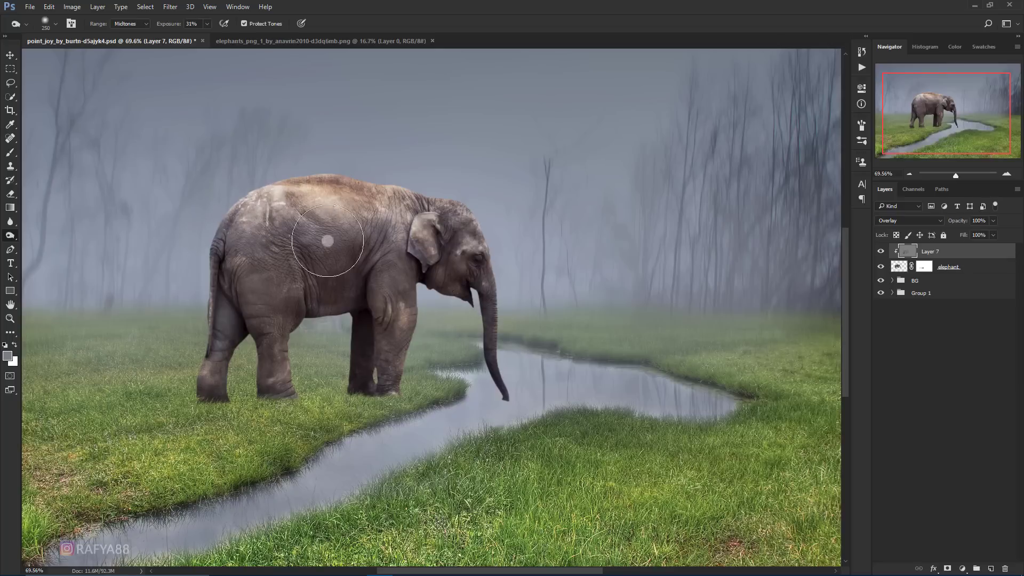
Dodge highlights on the elephant's back, trunk and front leg with a 200 then 175 brush
right_click(10, 236)
left_click(42, 235)
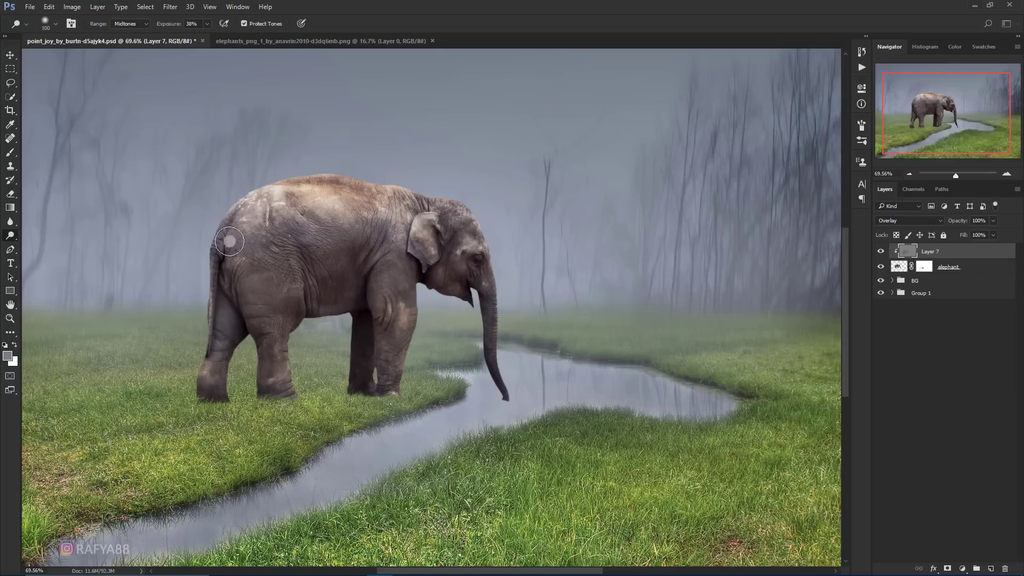
key("bracketright")
key("bracketright")
key("bracketright")
mouse_move(413, 171)
left_mouse_down()
mouse_move(366, 156)
mouse_move(246, 164)
mouse_move(466, 187)
left_mouse_up()
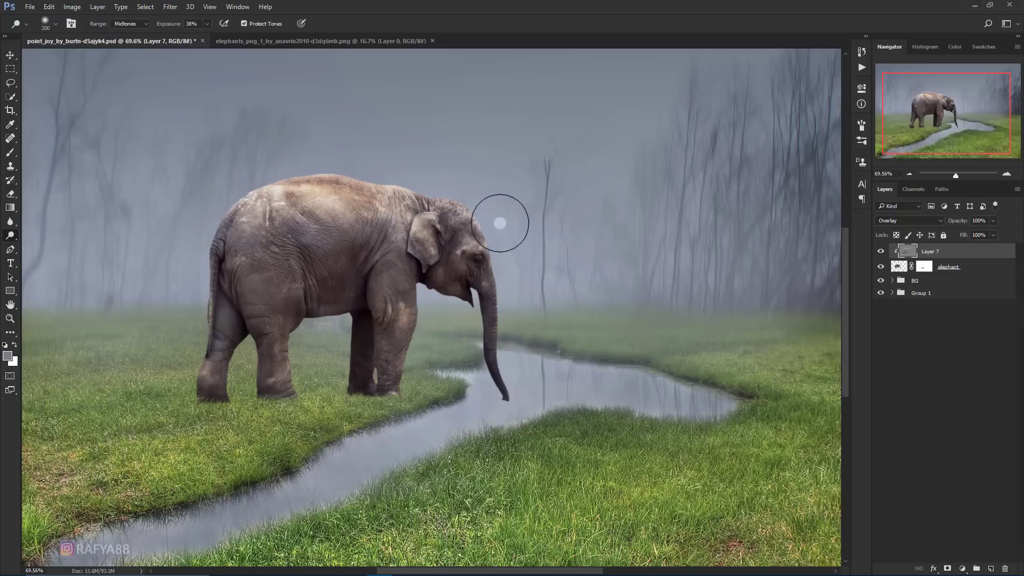
key("bracketleft")
left_click_drag(514, 267, 528, 366)
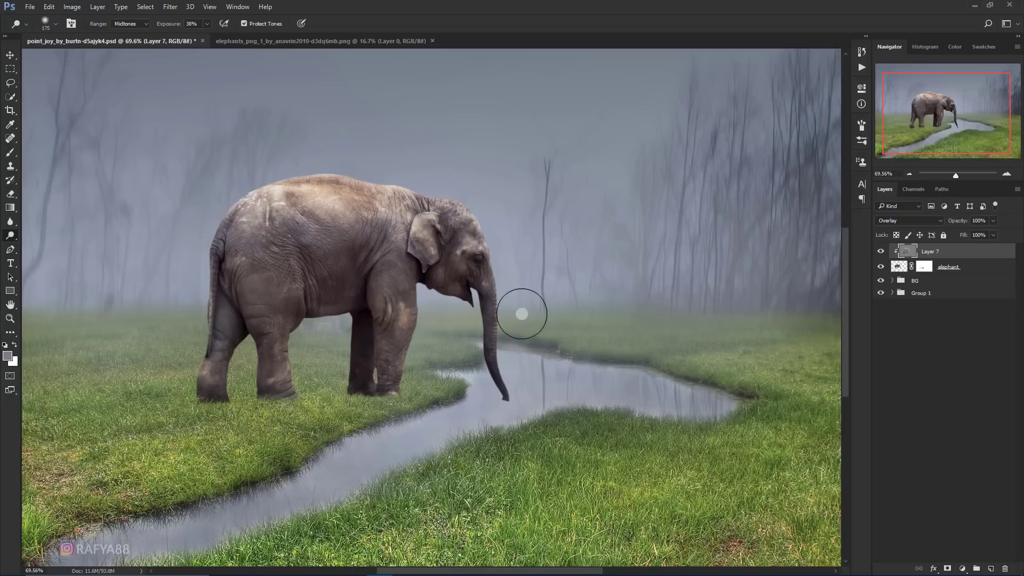
left_click_drag(416, 240, 406, 301)
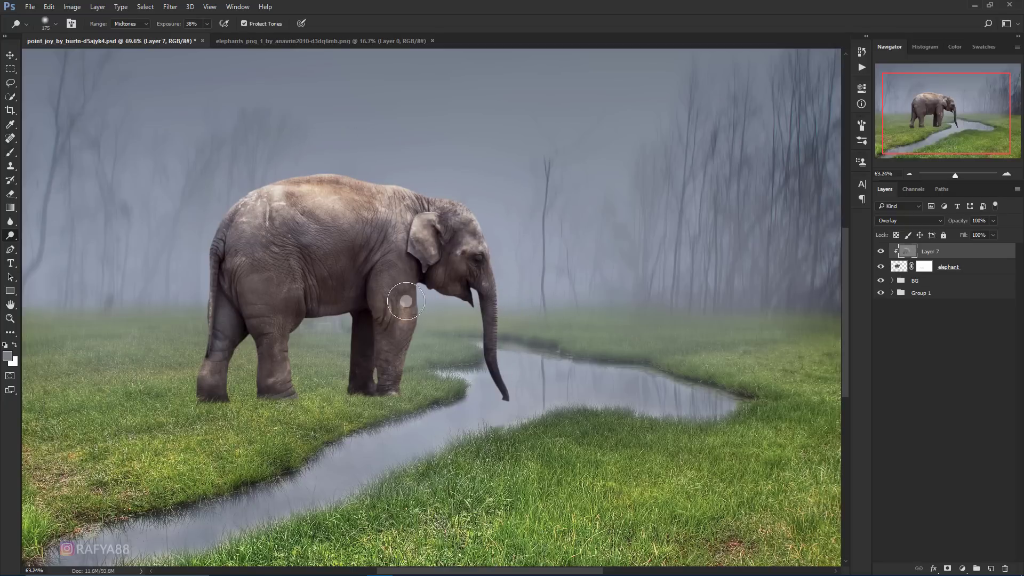
scroll(406, 302, "down", 3)
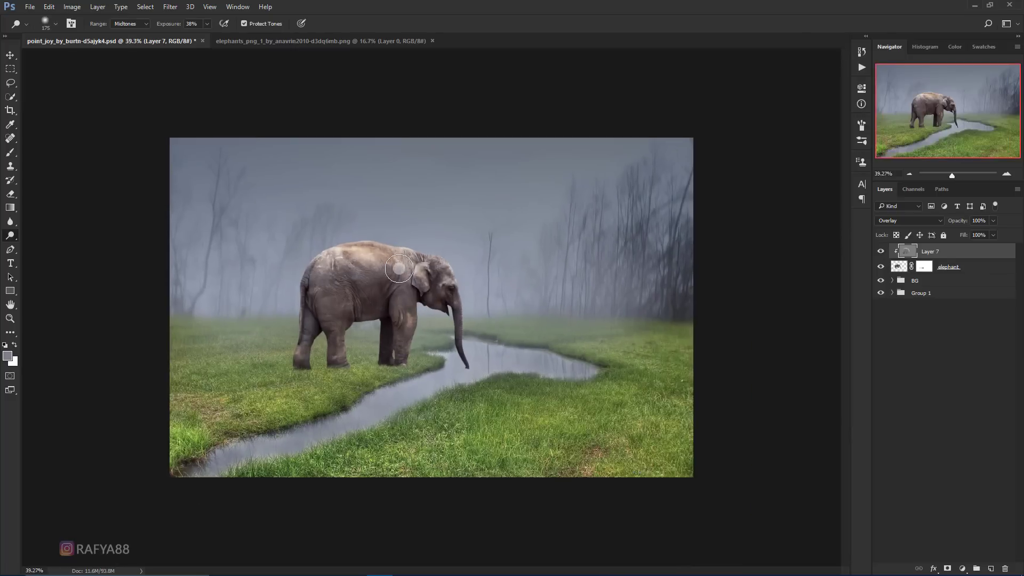
scroll(399, 268, "up", 3)
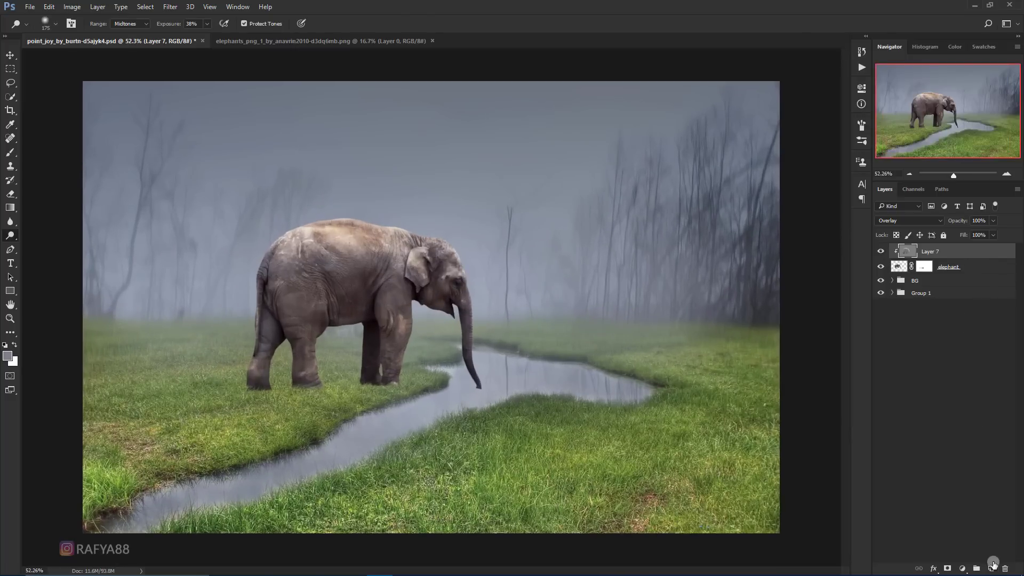
Add Layer 8 clipped to Layer 7 and sample the foggy sky's grey-blue as foreground colour
left_click(992, 567)
right_click(966, 255)
left_click(886, 284)
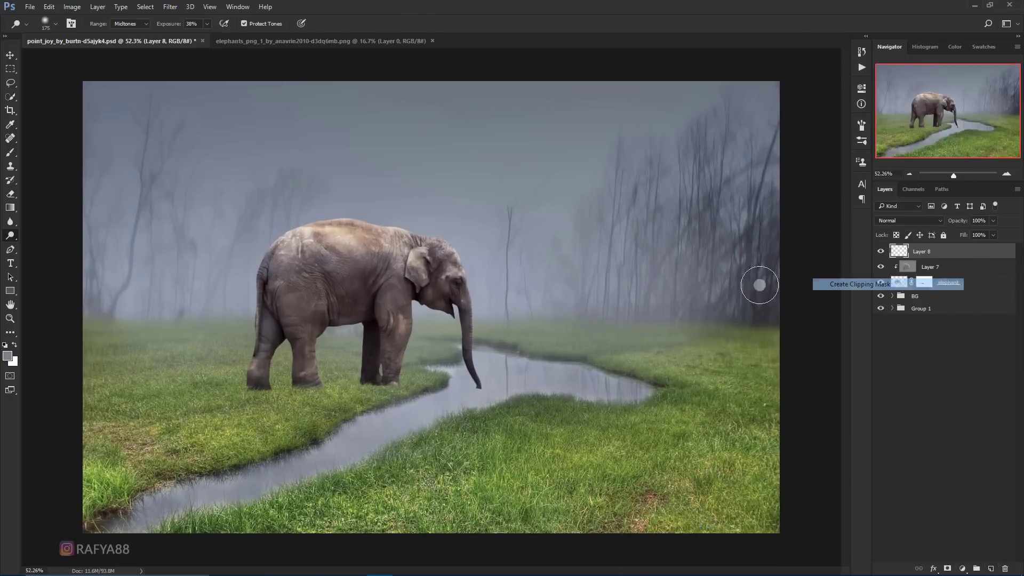
key("i")
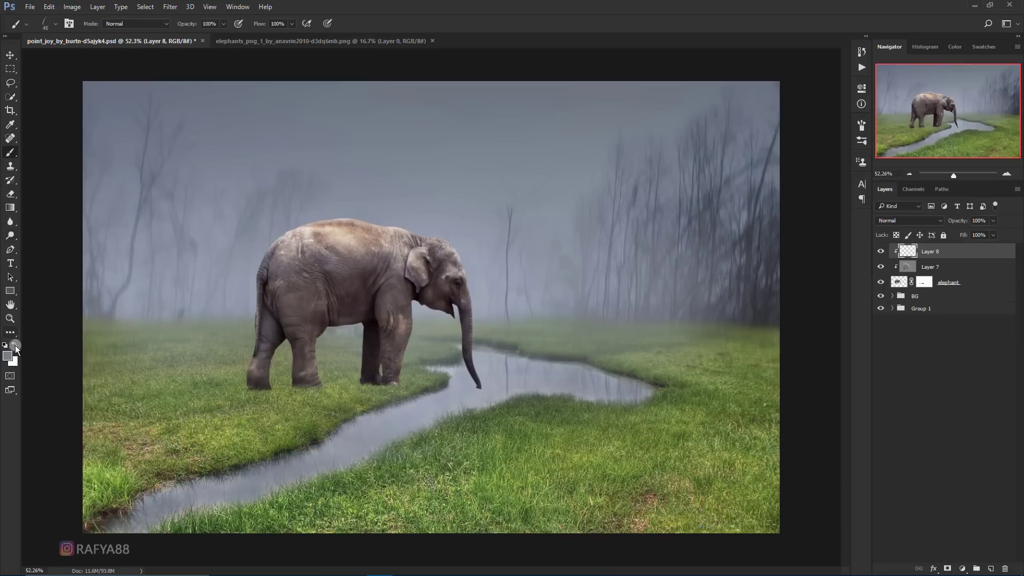
left_click(7, 355)
left_click(456, 218)
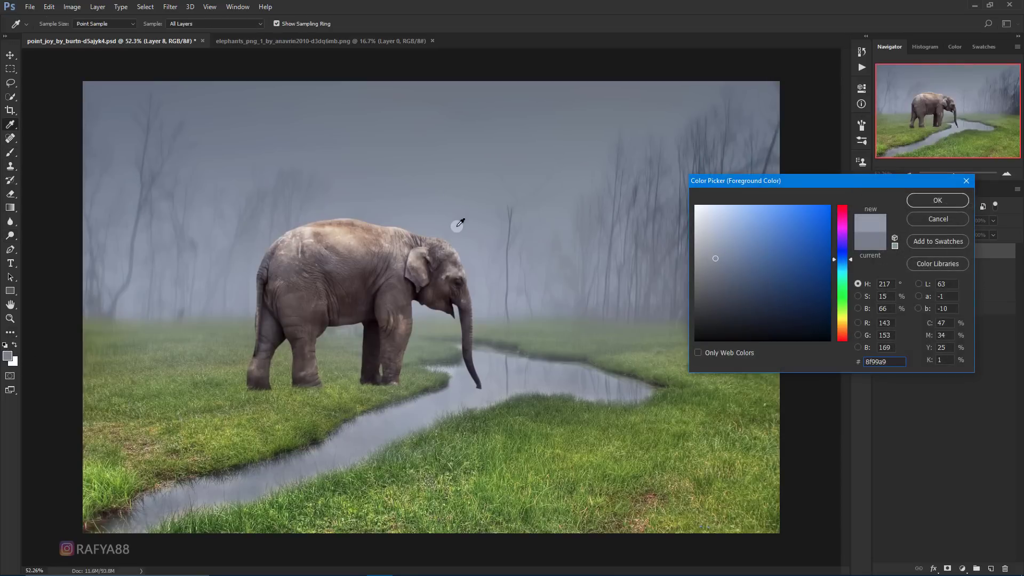
left_click(923, 201)
Paint the sky tone over the elephant with a soft 700px brush at 33% flow, then set opacity to 66%
key("b")
right_click(520, 207)
left_click(538, 300)
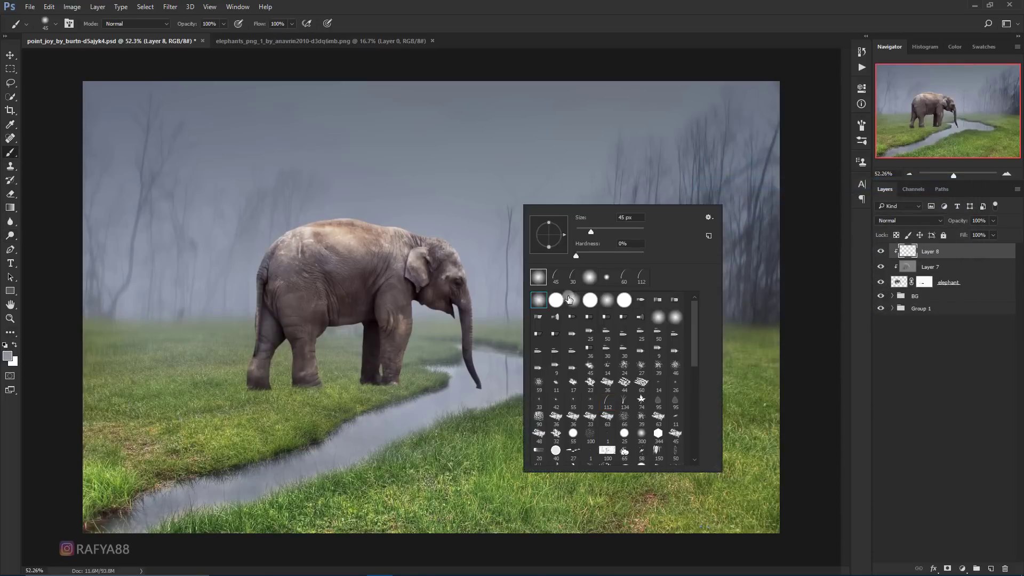
left_click(471, 30)
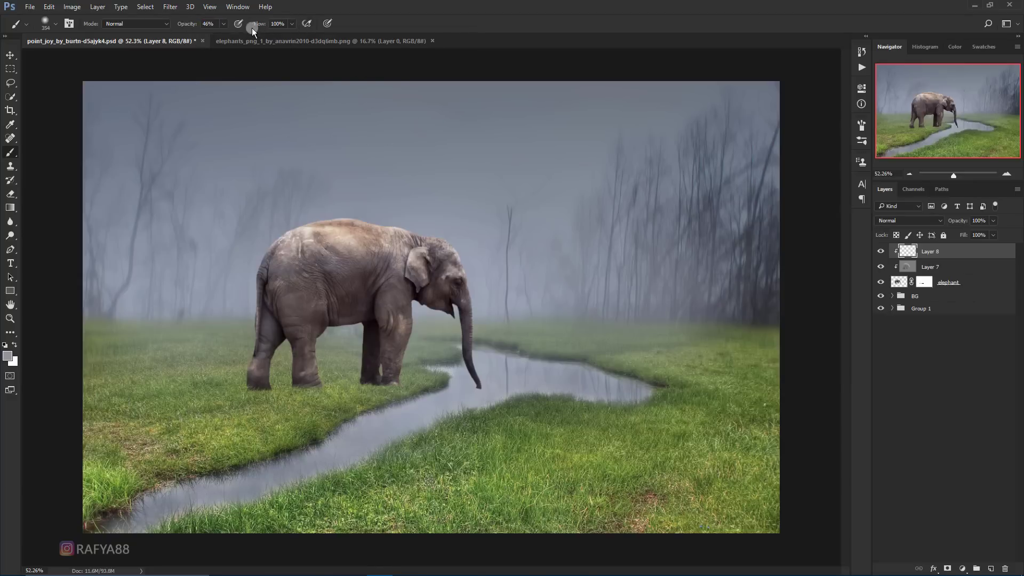
left_click_drag(260, 25, 224, 25)
key("bracketright")
key("bracketright")
key("bracketright")
key("bracketright")
mouse_move(399, 308)
left_mouse_down()
mouse_move(331, 269)
mouse_move(195, 286)
left_mouse_up()
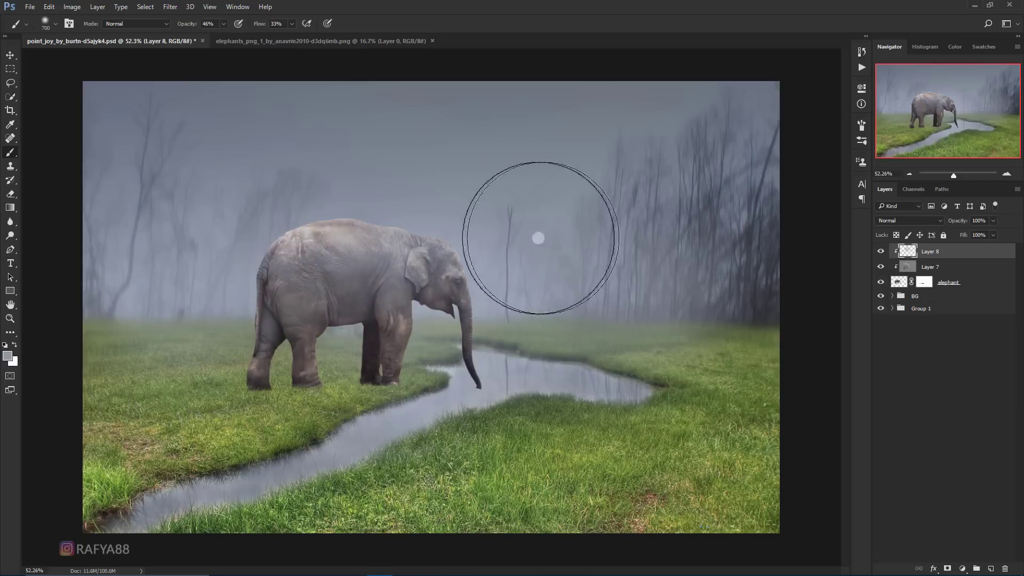
left_click_drag(514, 228, 244, 297)
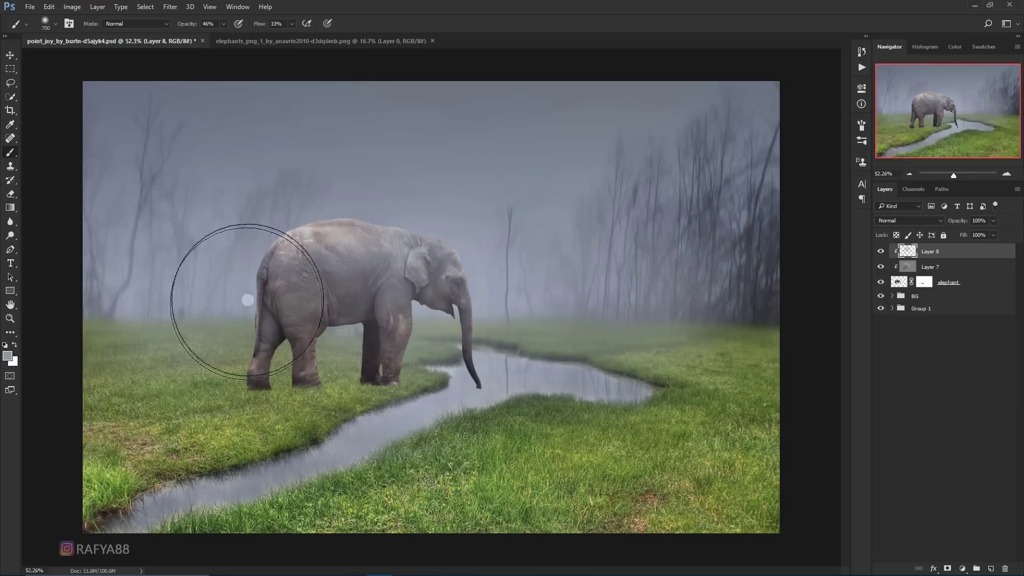
left_click_drag(955, 222, 948, 223)
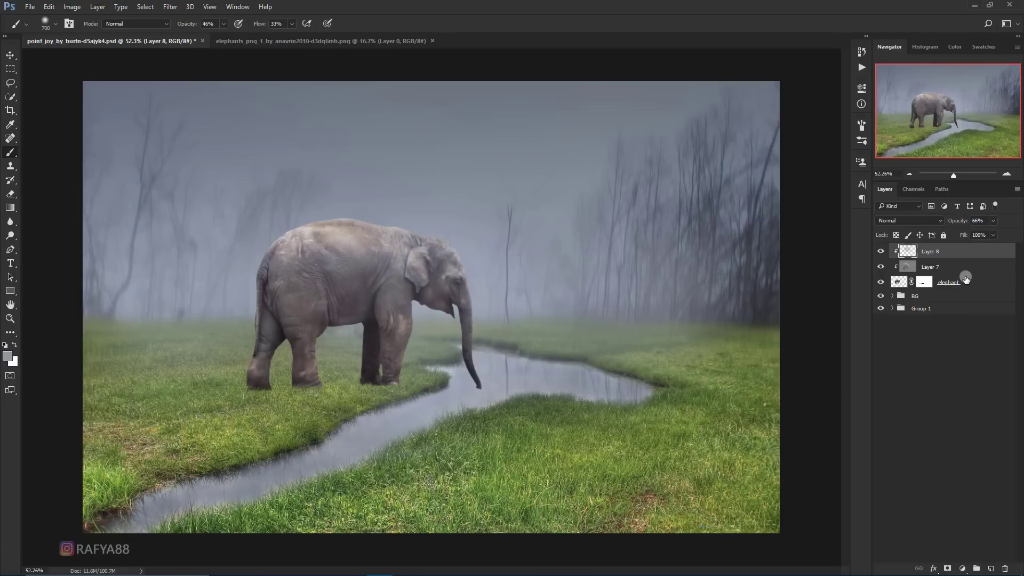
Add a Levels adjustment clipped to the elephant, raising the output black level to 9
left_click(962, 568)
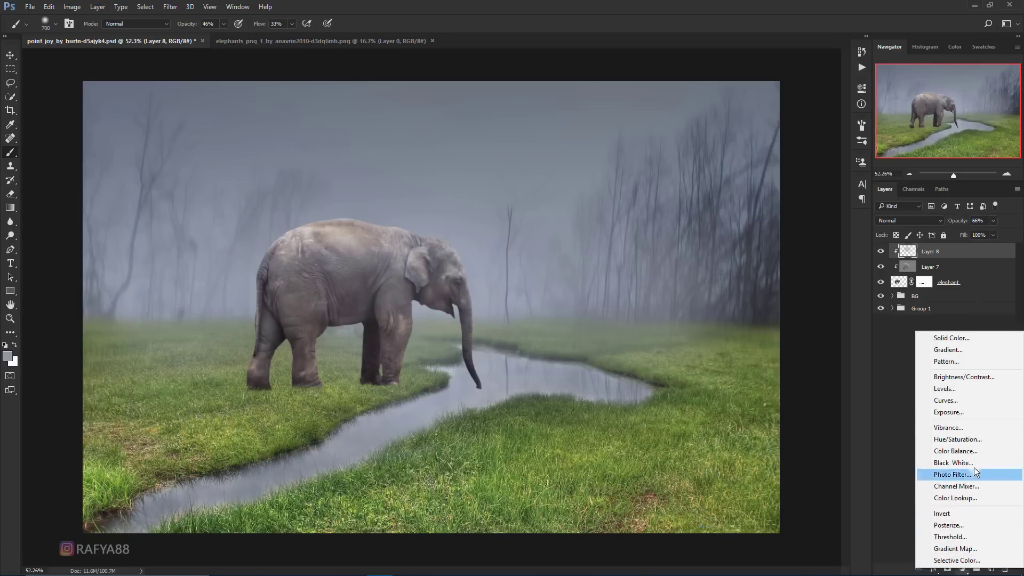
left_click(991, 391)
left_click(765, 297)
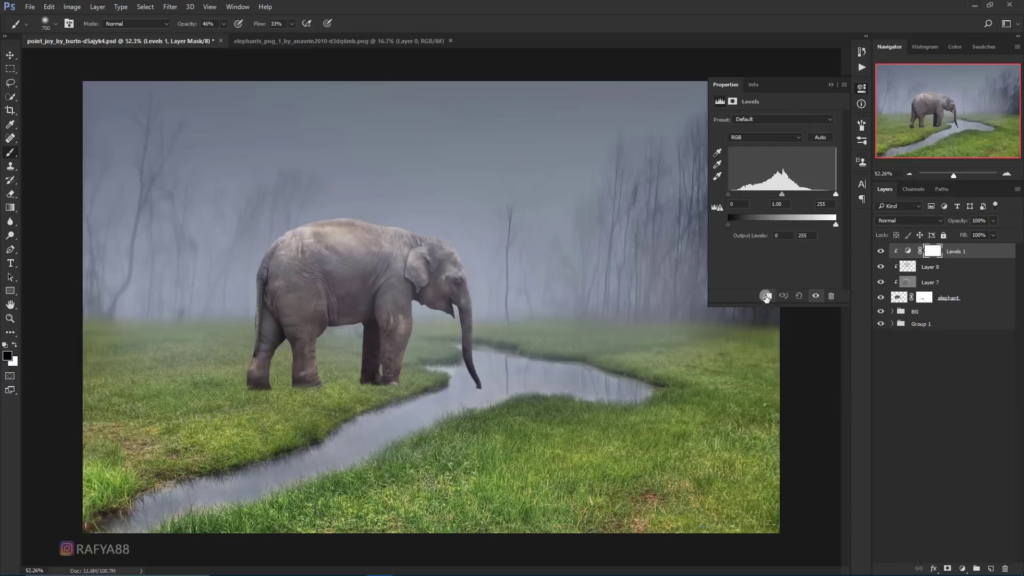
left_click_drag(730, 225, 731, 225)
left_click(830, 83)
Compare the tint on and off and set Layer 8 to 52% opacity
left_click(884, 262)
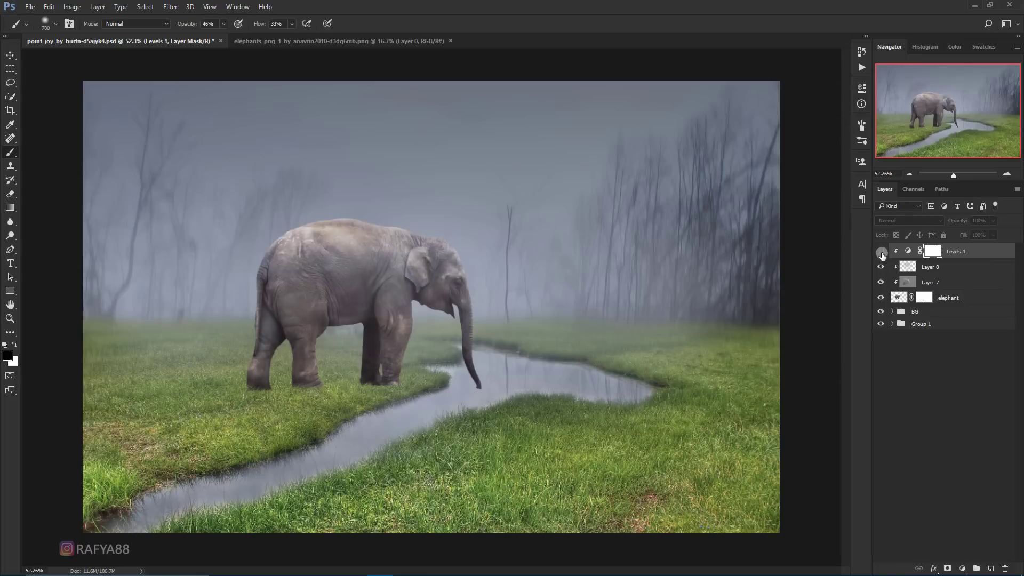
left_click(881, 266)
left_click(956, 272)
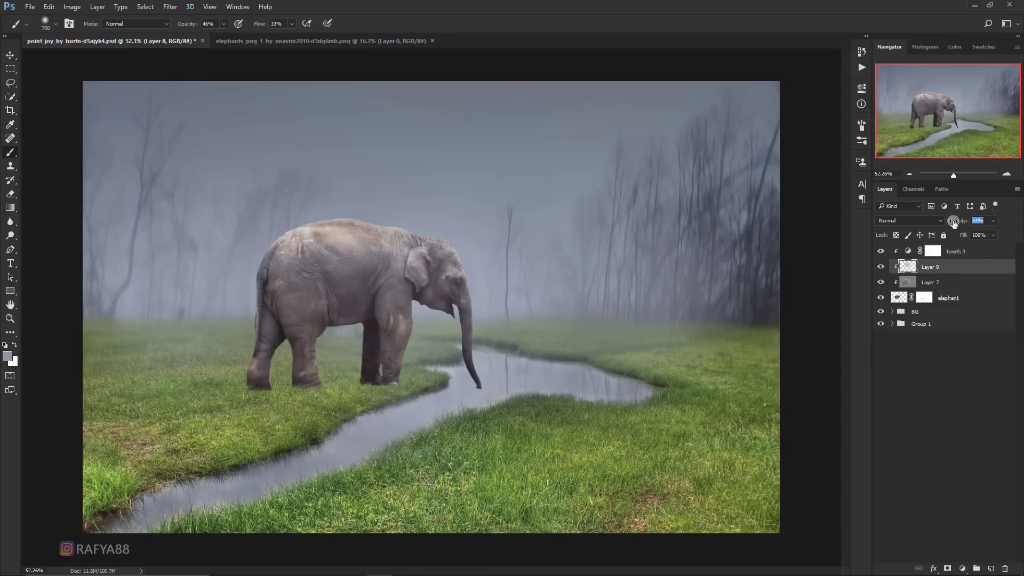
scroll(469, 240, "down", 2)
scroll(470, 240, "down", 1)
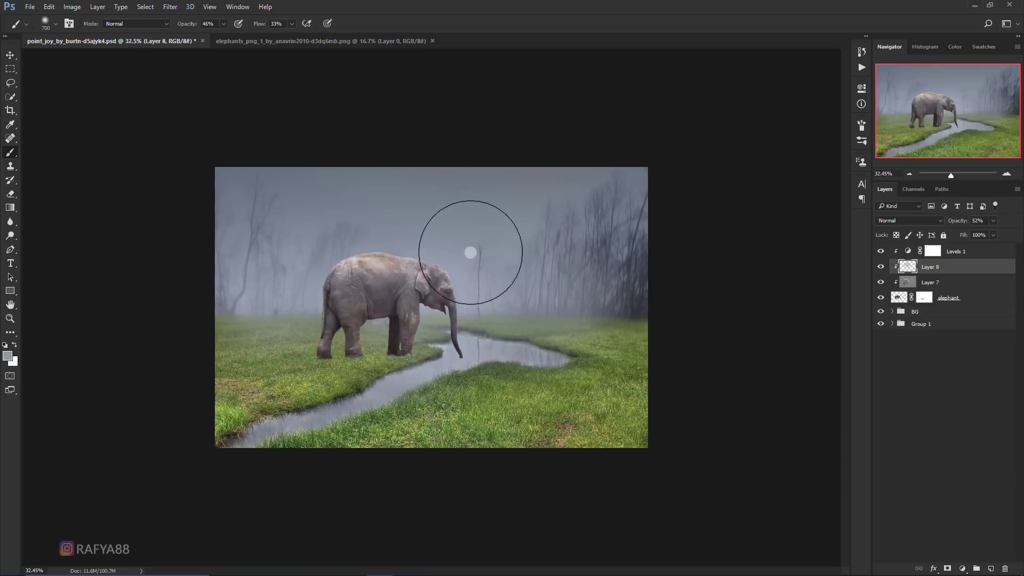
scroll(471, 251, "up", 1)
scroll(470, 252, "up", 2)
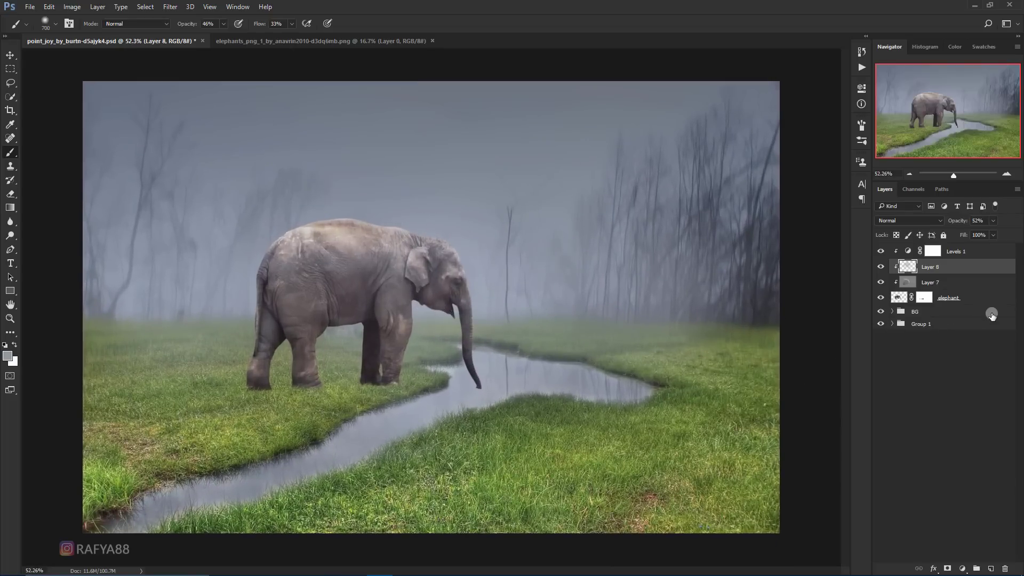
Select the Levels 1 mask with the Move tool and switch to the elephant cutouts sheet
left_click(978, 296)
left_click(976, 251)
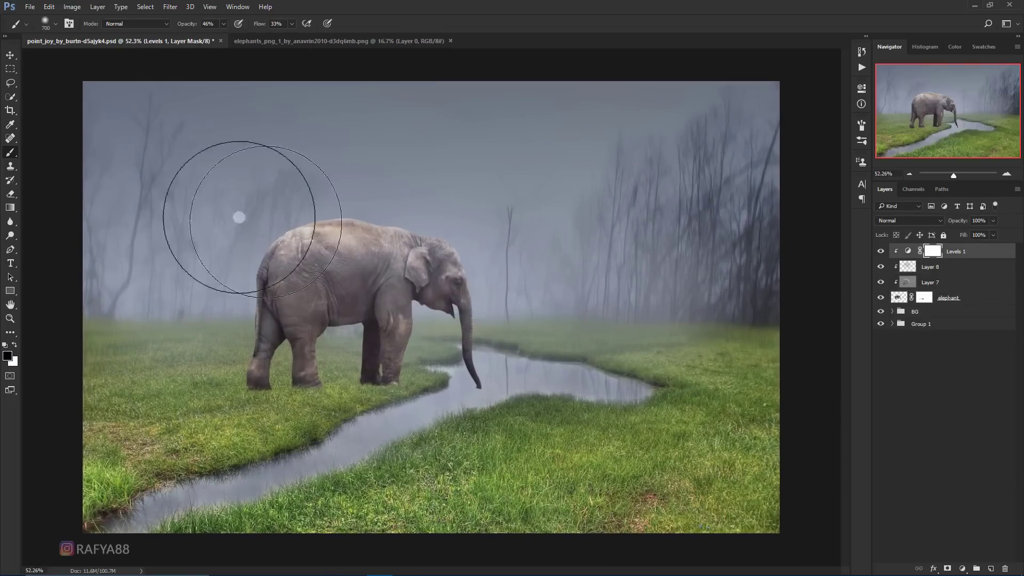
left_click(10, 54)
left_click(261, 42)
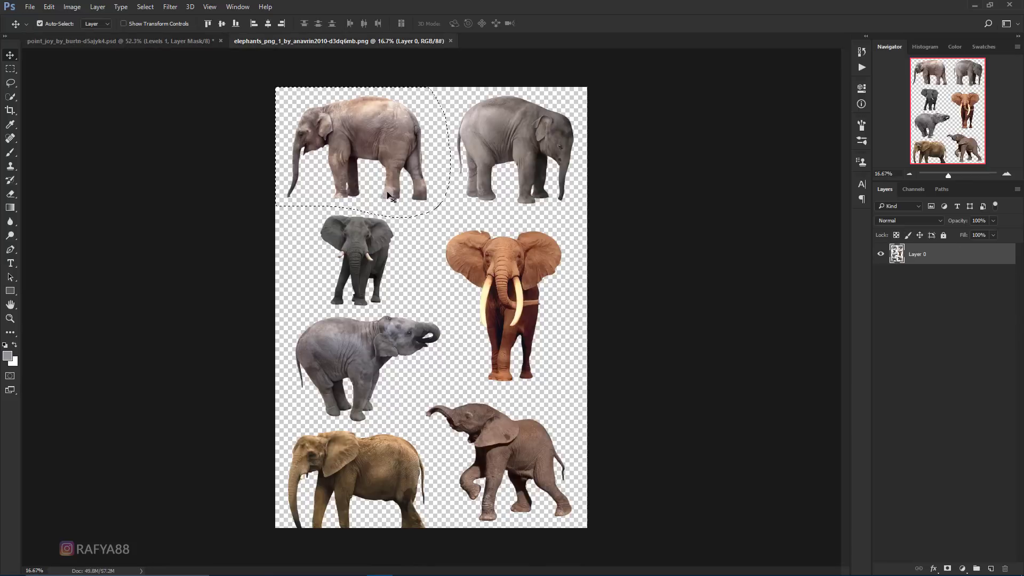
Lasso the grey elephant on the cutouts sheet and bring it into the composite
scroll(97, 158, "up", 1)
left_click(10, 82)
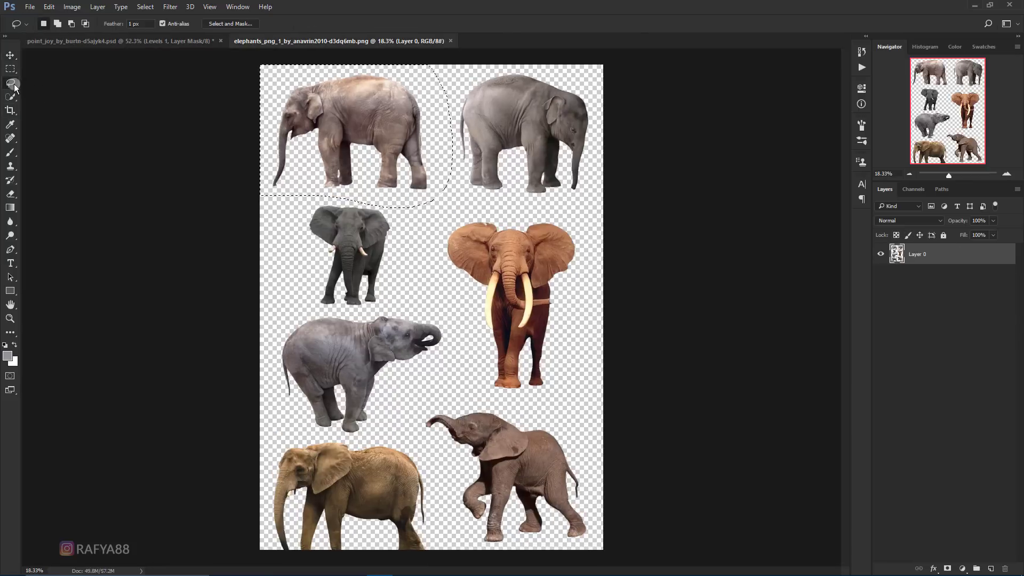
left_click_drag(487, 63, 495, 214)
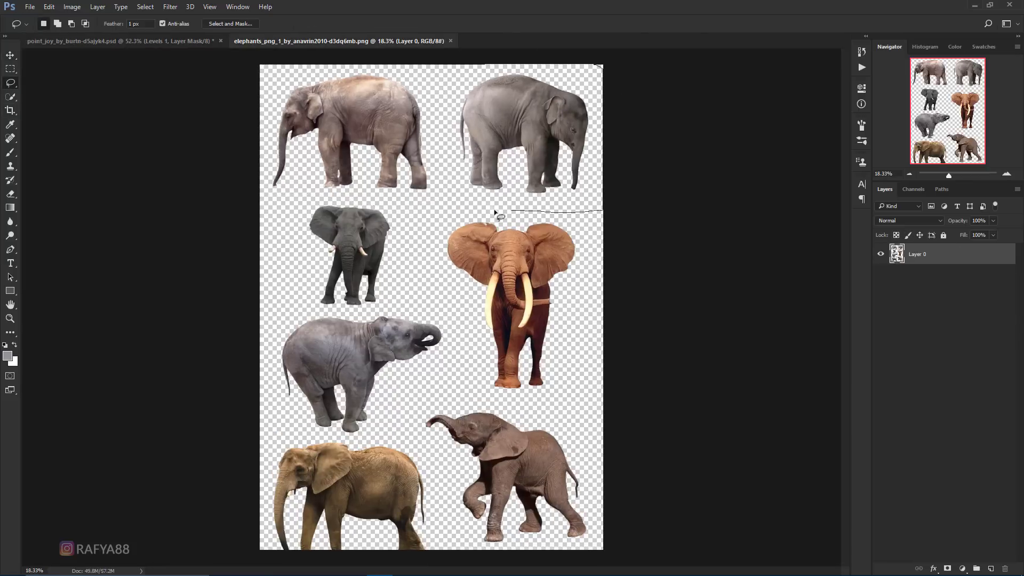
mouse_move(446, 133)
left_mouse_down()
mouse_move(465, 71)
mouse_move(173, 41)
mouse_move(277, 240)
mouse_move(267, 254)
left_mouse_up()
key("v")
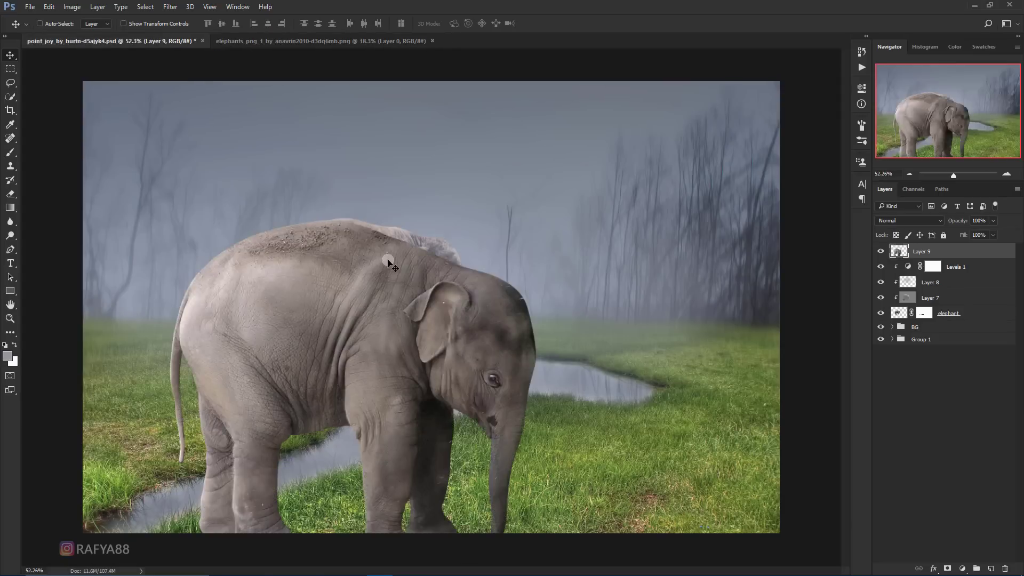
Scale the pasted elephant to about 32% and place it as a calf on the left bank
key("ctrl+t")
left_click_drag(537, 218, 393, 298)
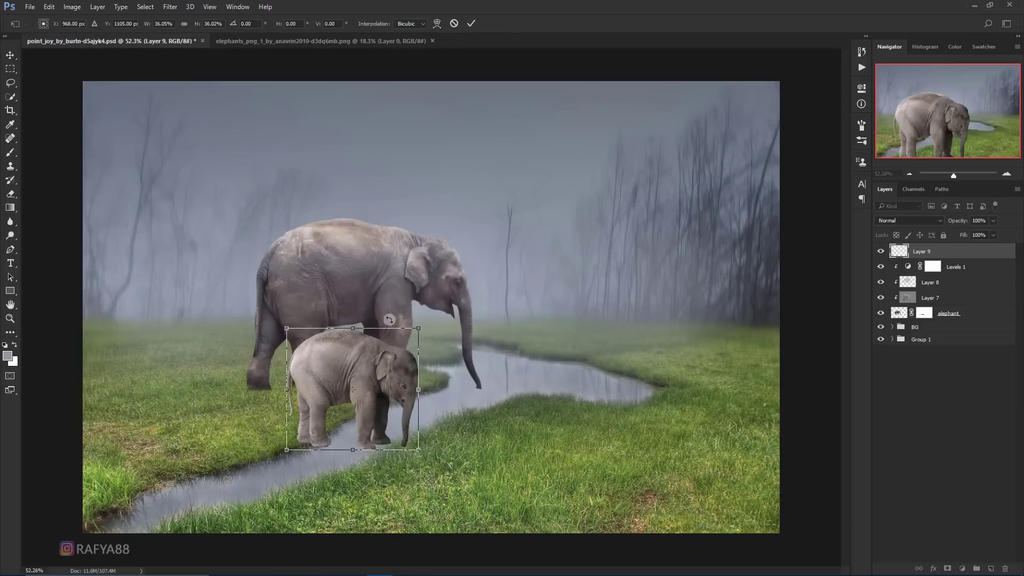
left_click_drag(369, 354, 288, 333)
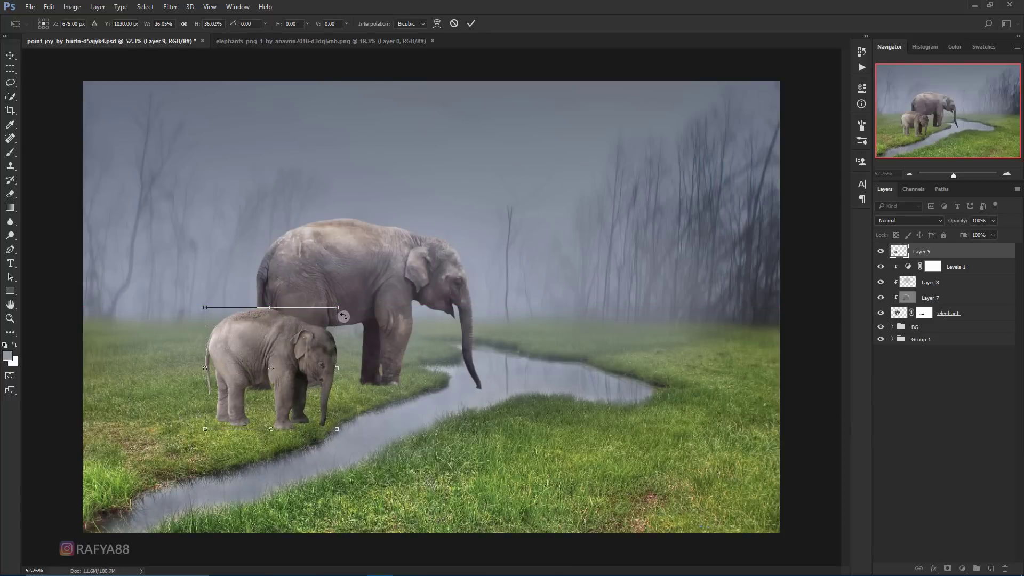
mouse_move(336, 309)
left_mouse_down()
mouse_move(320, 322)
mouse_move(327, 334)
left_mouse_up()
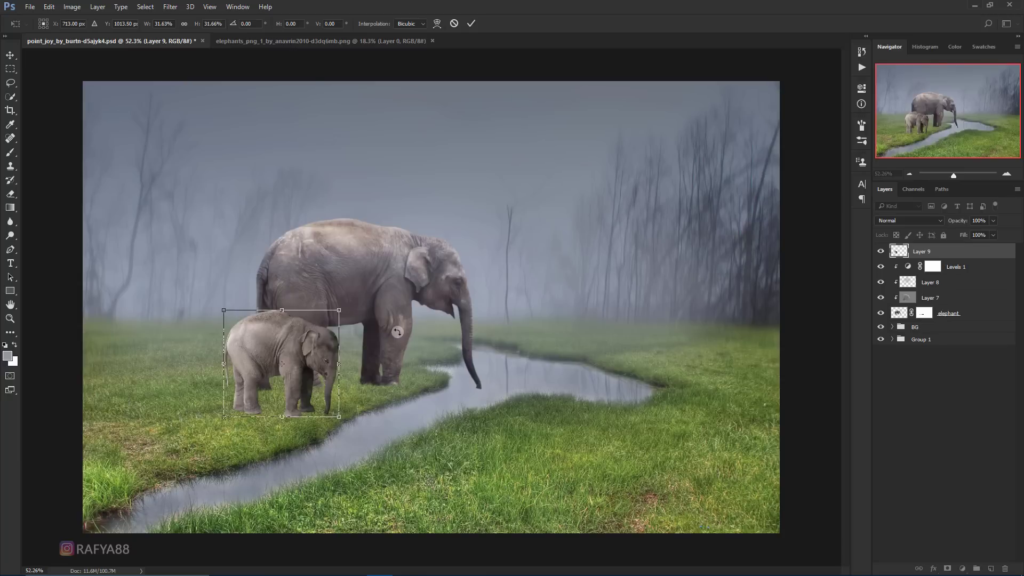
left_click(471, 23)
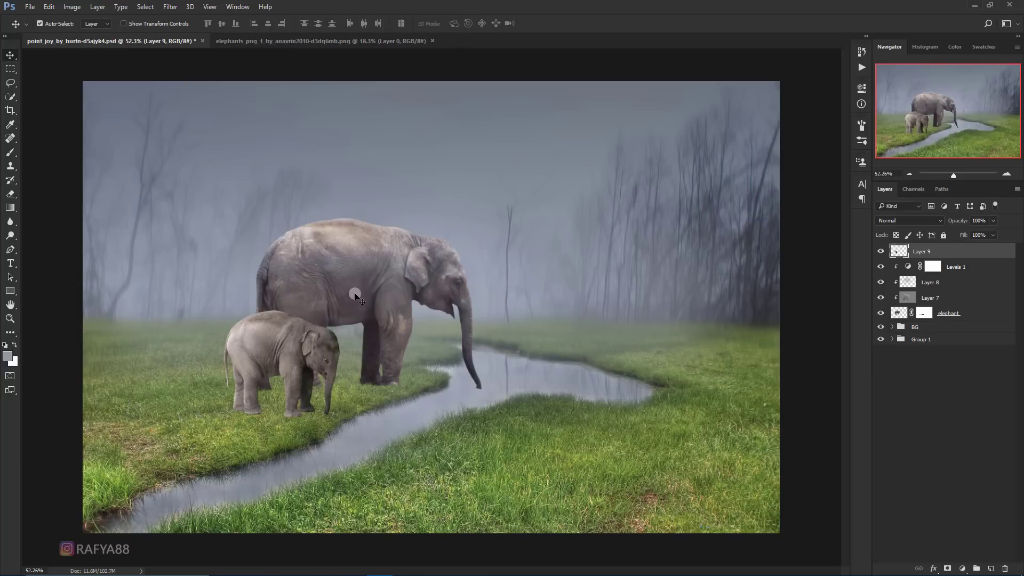
scroll(355, 294, "up", 1)
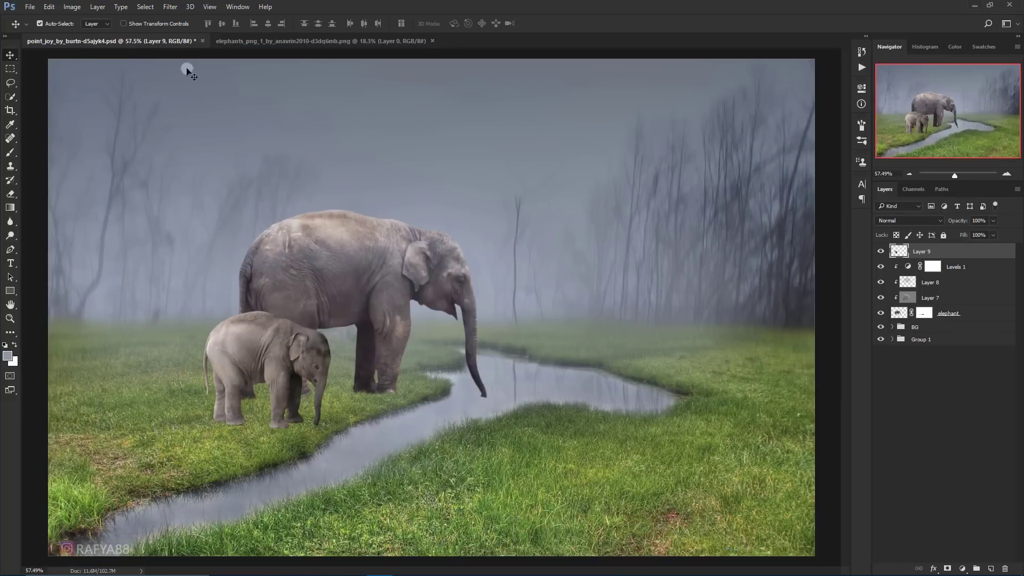
Apply a Camera Raw filter to Layer 9 with Exposure lowered to -0.40 and added Clarity
left_click(169, 7)
left_click(253, 69)
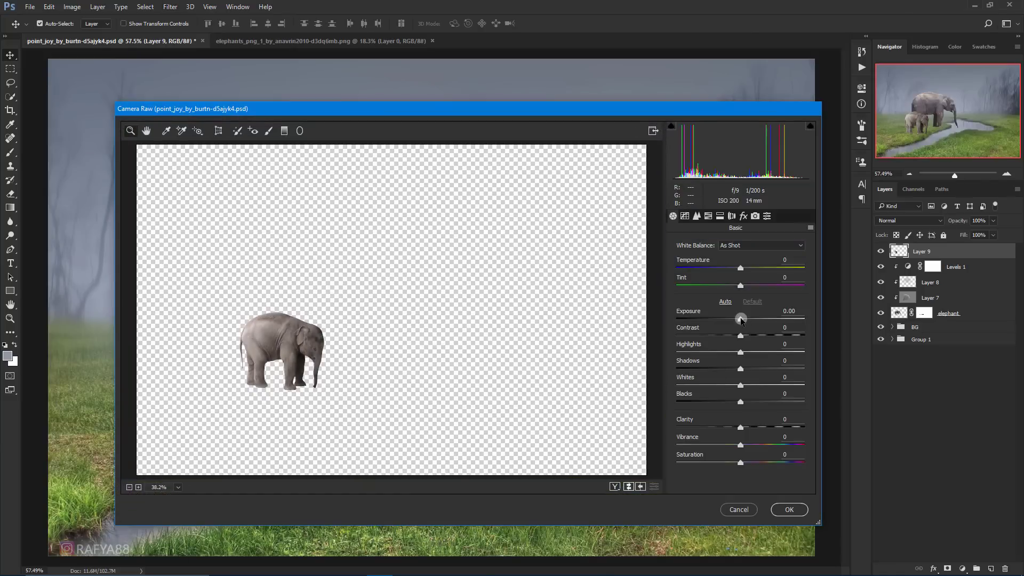
left_click_drag(740, 319, 732, 352)
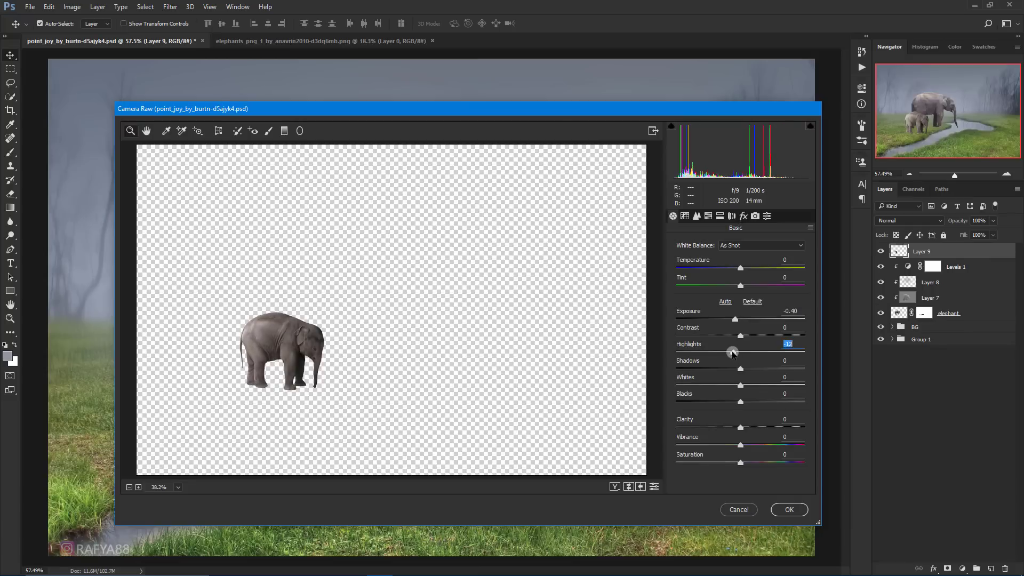
left_click_drag(740, 427, 739, 449)
left_click(788, 509)
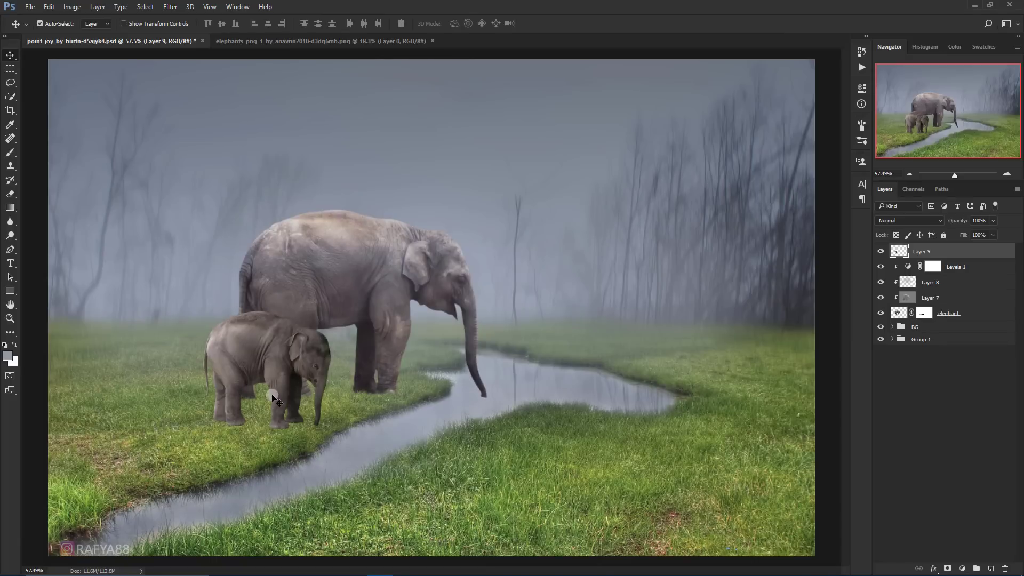
Dodge the rim of the calf's head and trunk with a size-90 Dodge Tool brush
scroll(284, 399, "up", 1)
scroll(274, 397, "up", 1)
scroll(269, 392, "up", 1)
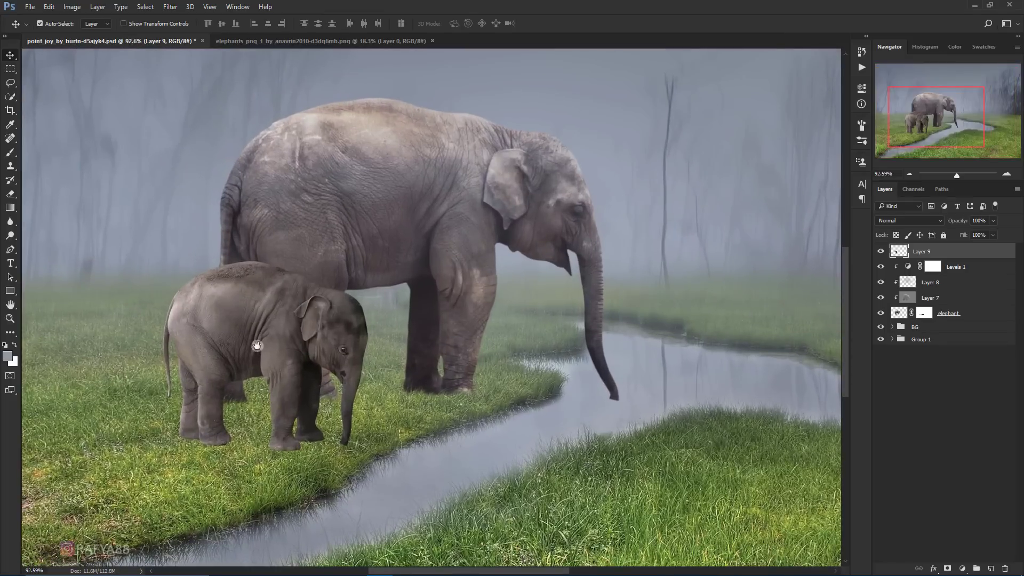
left_click(10, 235)
left_click(42, 242)
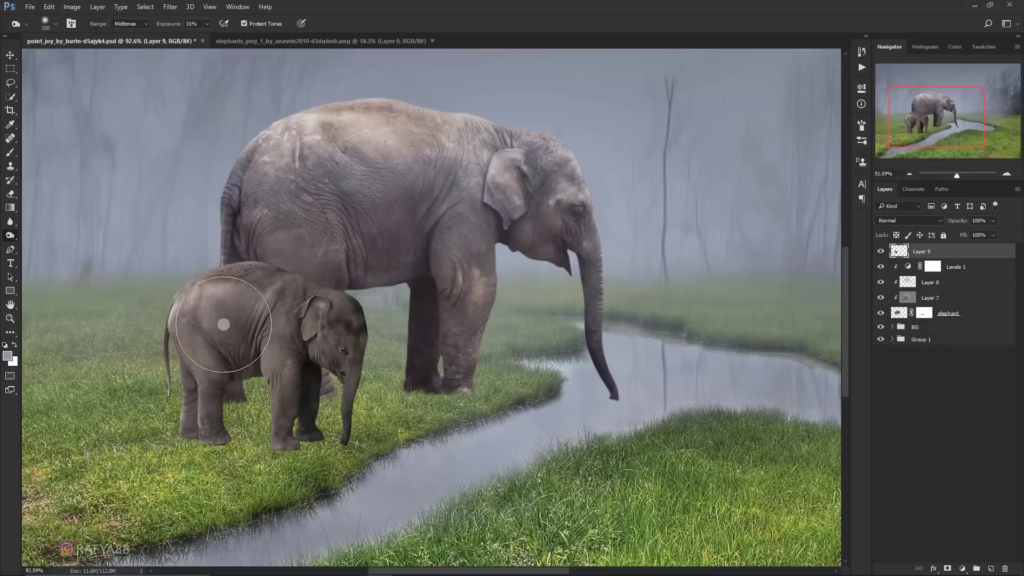
right_click(10, 235)
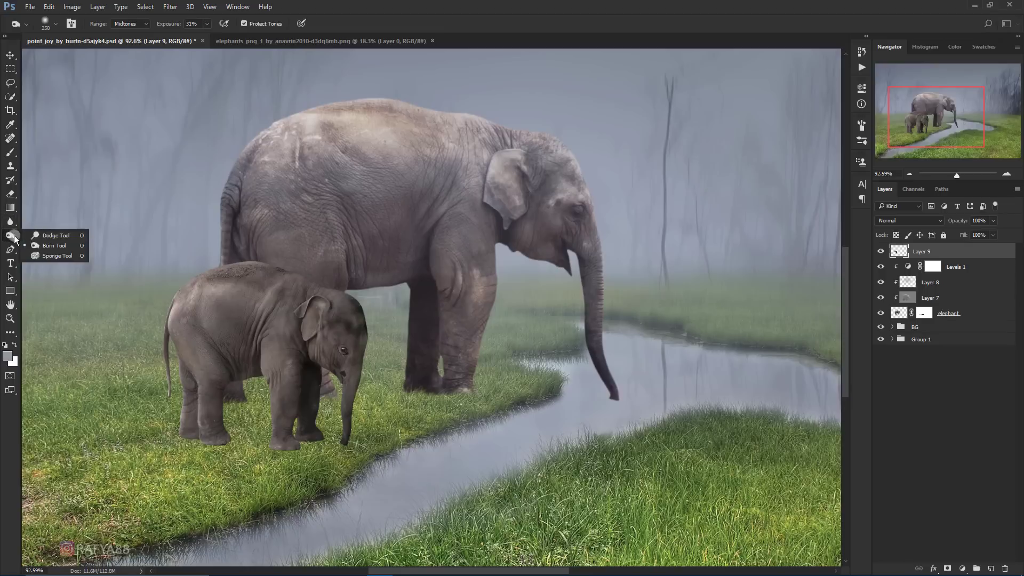
left_click(54, 235)
key("bracketleft")
key("bracketleft")
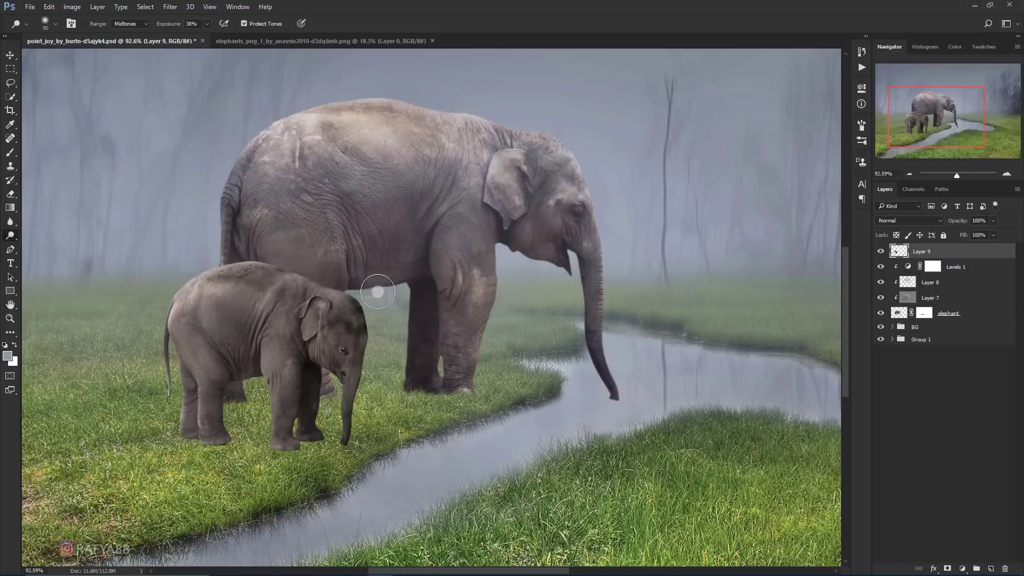
mouse_move(402, 299)
left_mouse_down()
mouse_move(377, 354)
mouse_move(350, 319)
left_mouse_up()
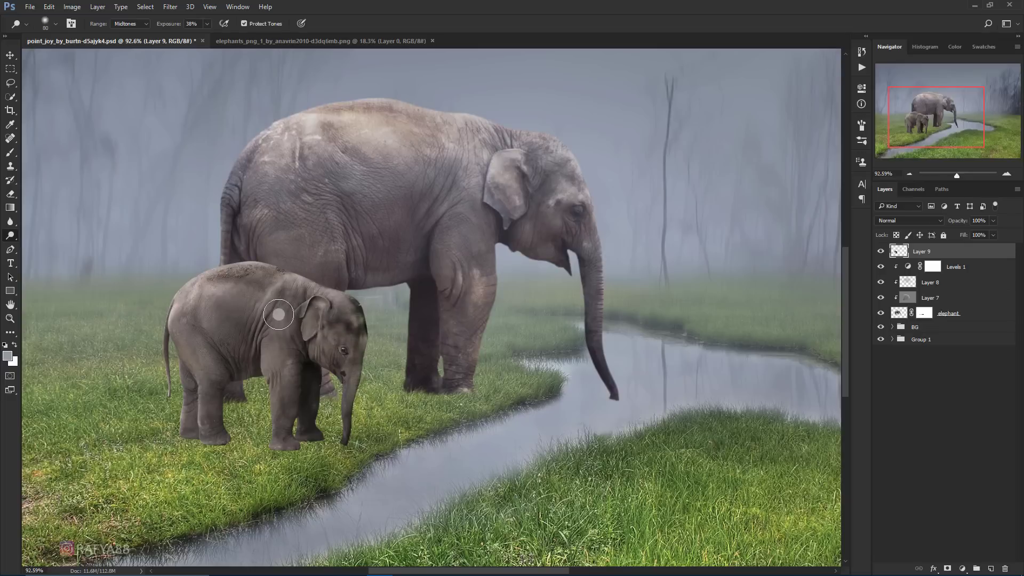
scroll(375, 315, "down", 3)
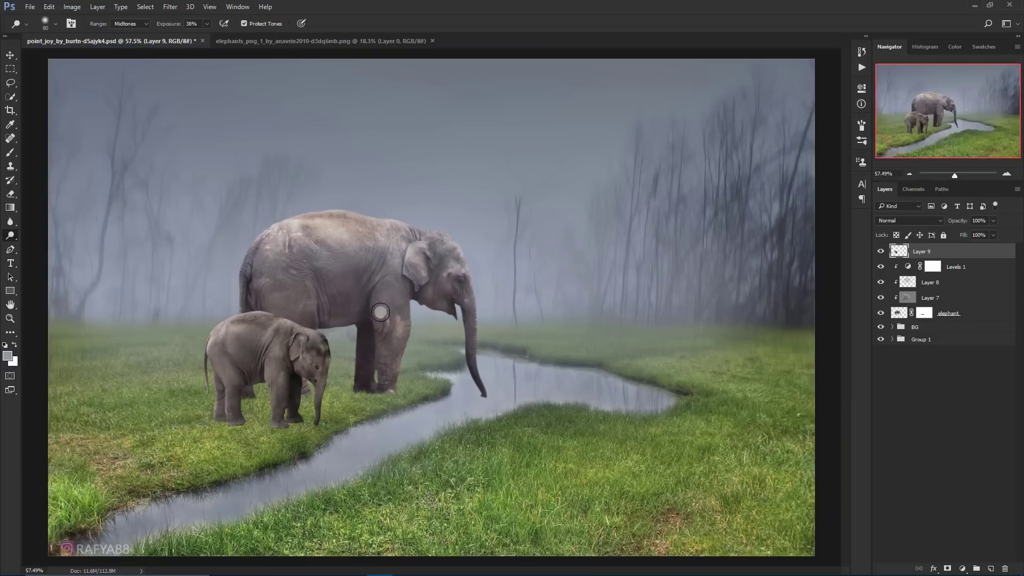
scroll(389, 307, "down", 2)
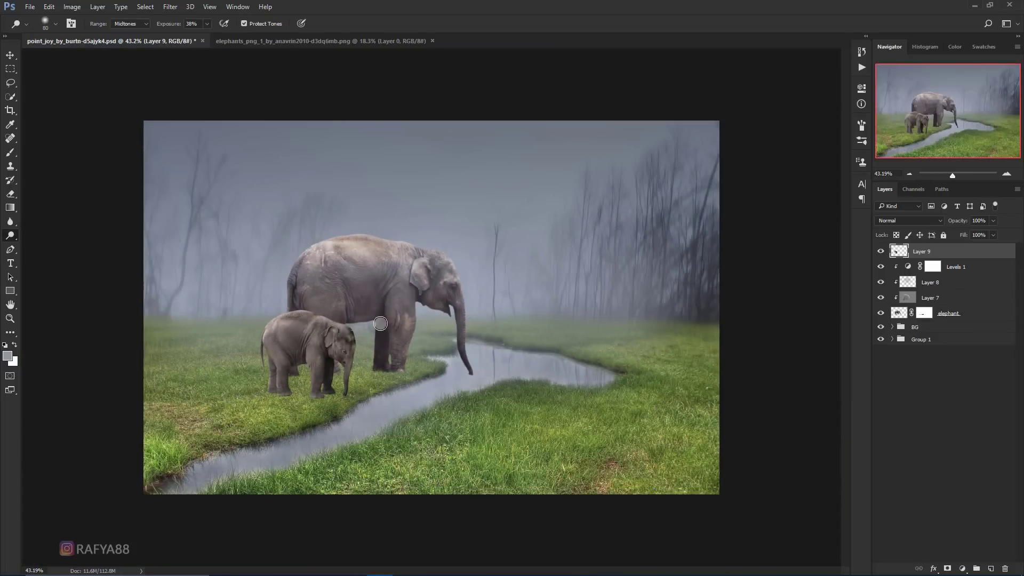
scroll(307, 376, "up", 2)
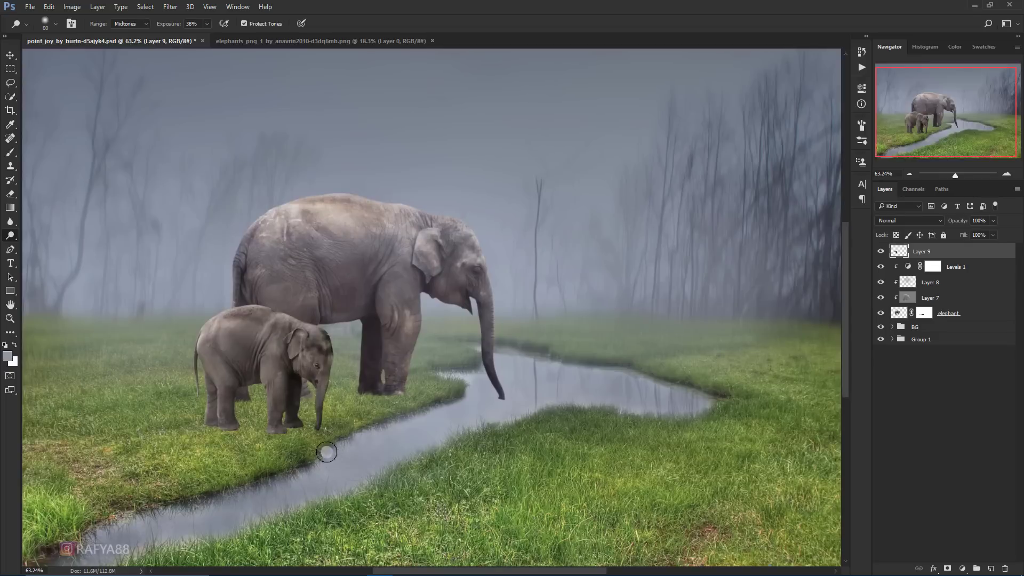
scroll(290, 426, "up", 2)
Add a mask to Layer 9 and brush its edges with a 30px brush at 100% opacity and flow
left_click(945, 569)
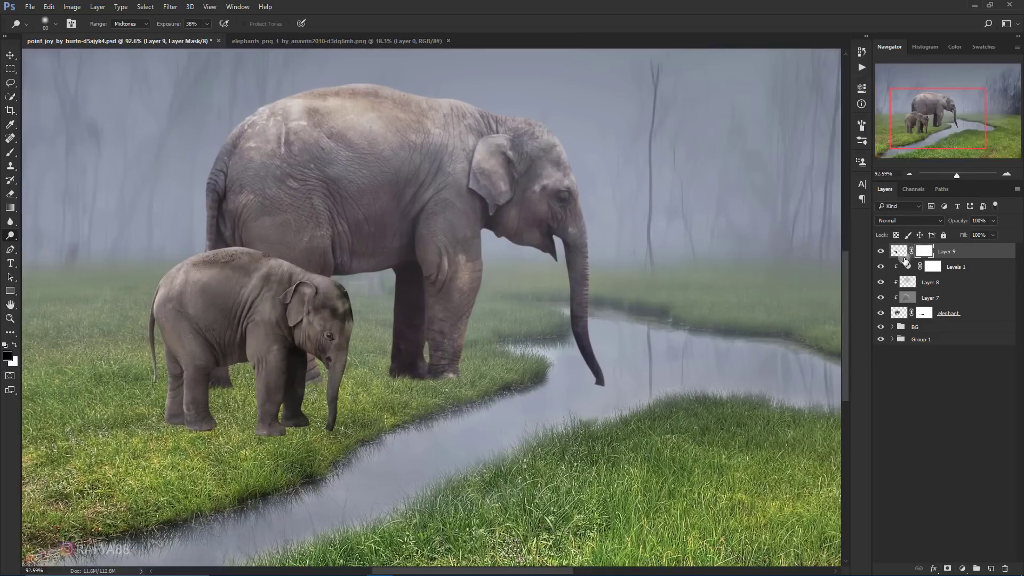
scroll(229, 341, "up", 1)
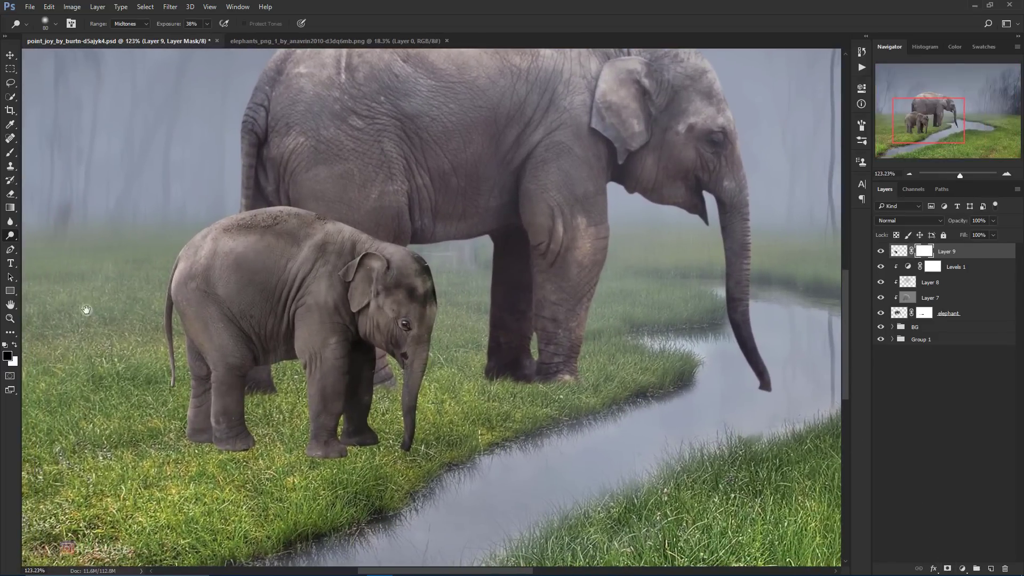
left_click(10, 153)
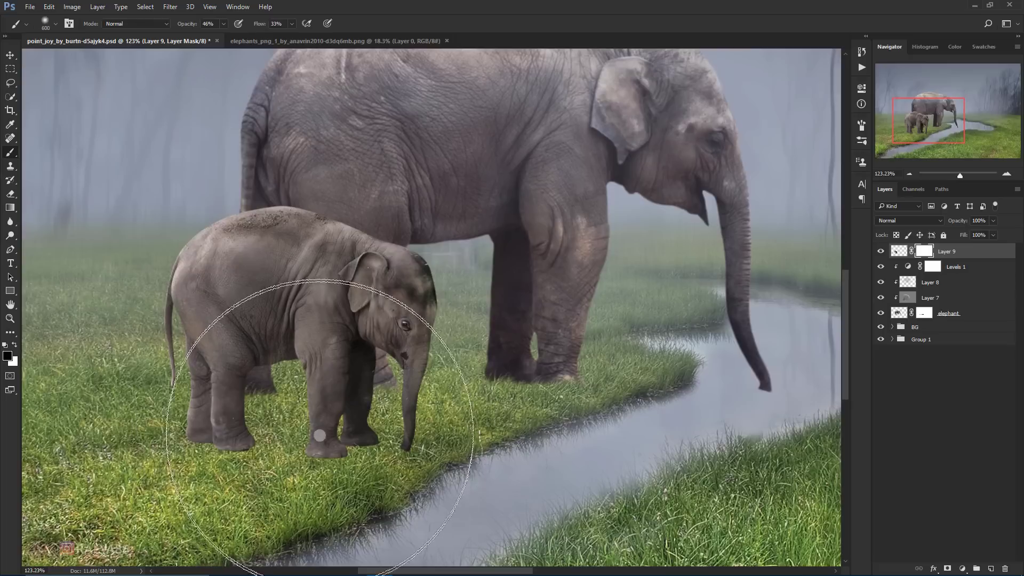
key("bracketleft")
key("bracketleft")
key("bracketleft")
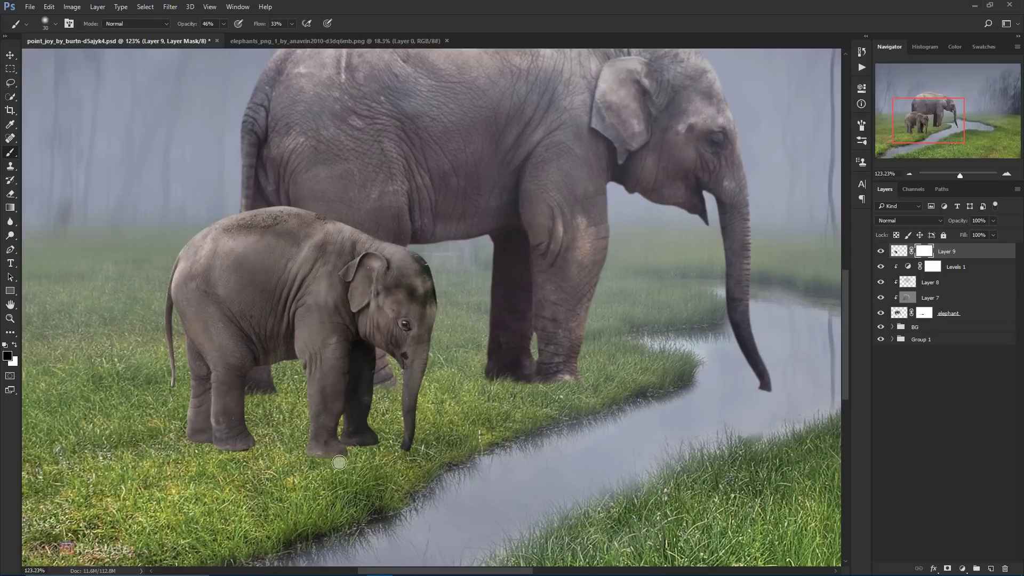
left_click_drag(189, 23, 355, 45)
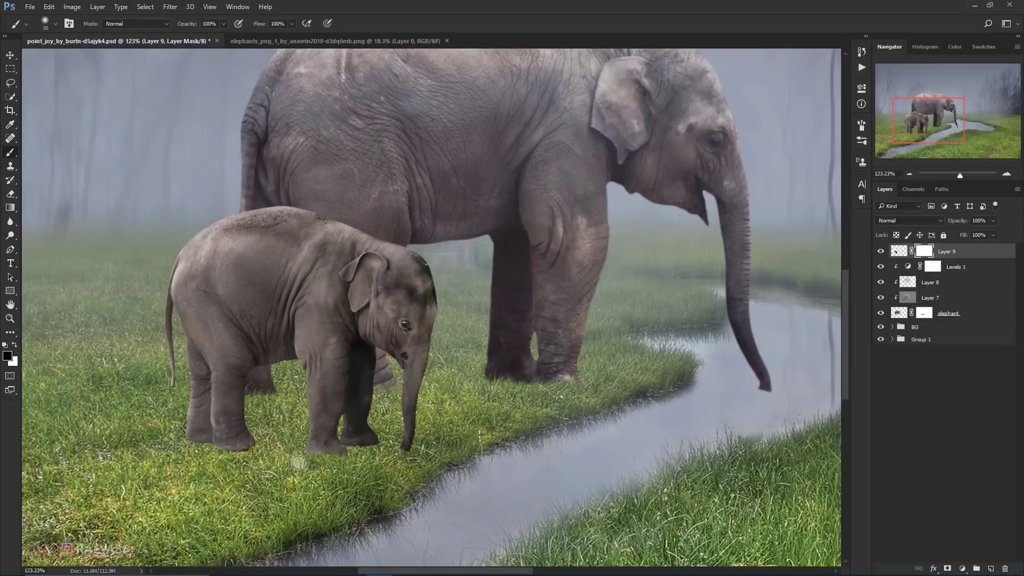
key("ctrl+z")
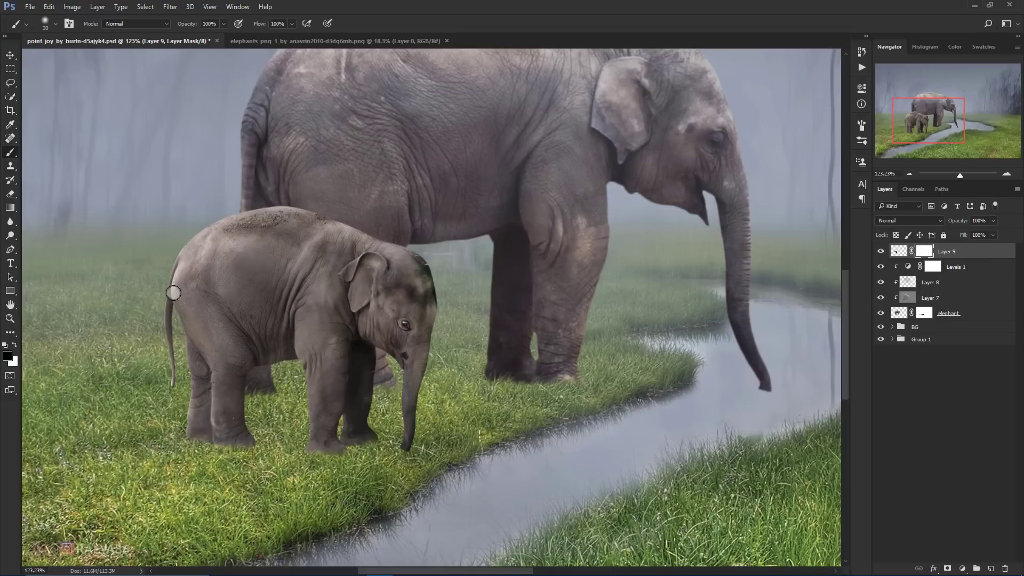
scroll(323, 311, "down", 3)
scroll(324, 311, "down", 2)
scroll(323, 311, "down", 1)
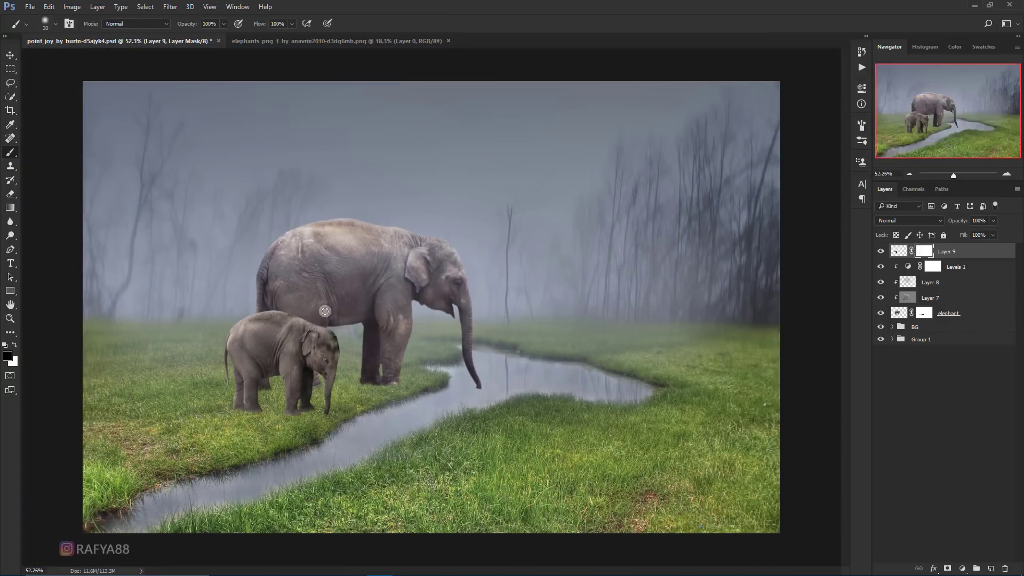
scroll(320, 315, "down", 1)
scroll(298, 346, "up", 1)
scroll(285, 362, "up", 1)
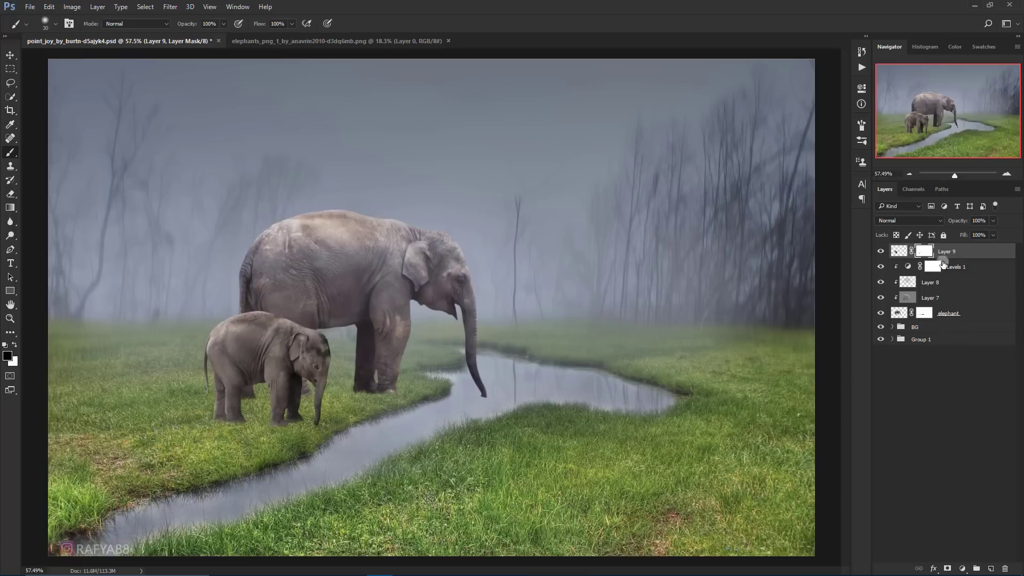
Rename Layer 9 to Eleph 2 and add an empty layer above the BG group
double_click(946, 251)
type("Eleph 2")
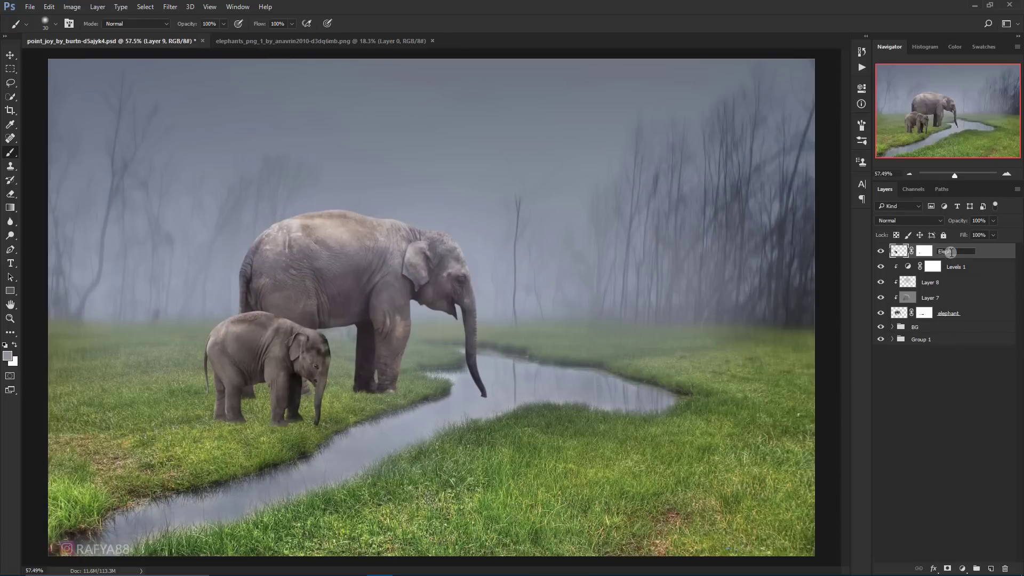
left_click(965, 327)
scroll(336, 391, "down", 1)
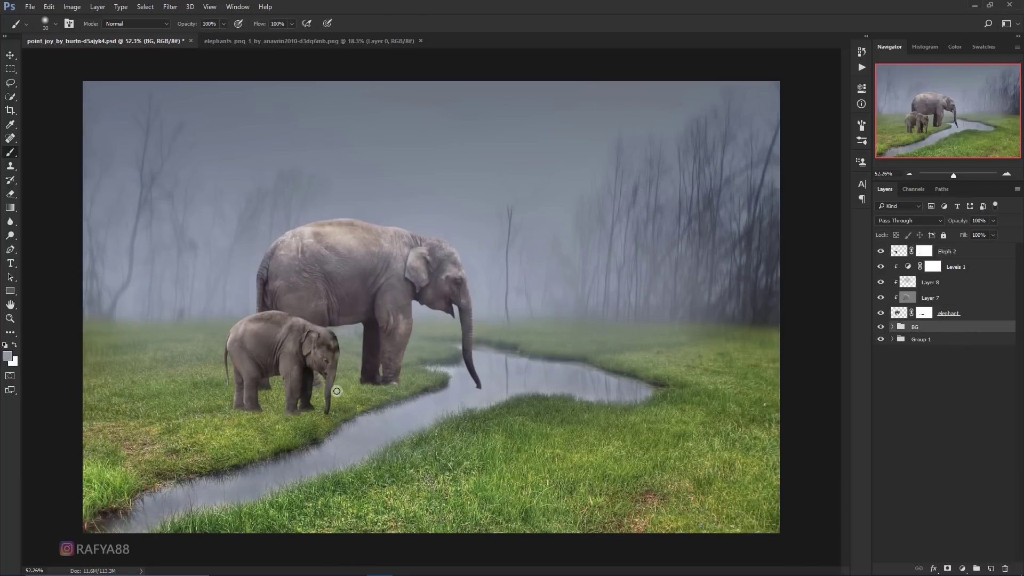
left_click(990, 566)
scroll(176, 381, "up", 1)
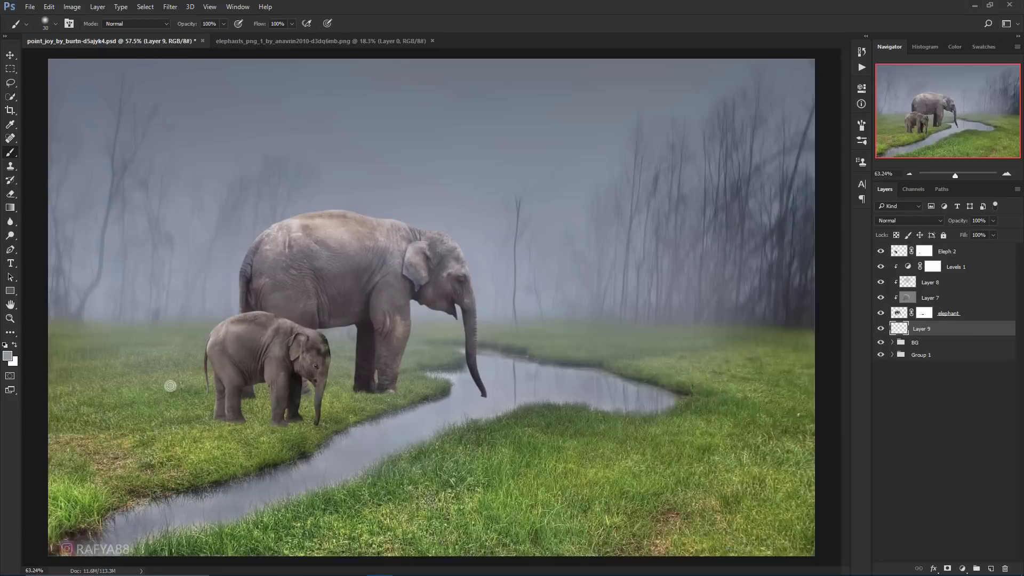
scroll(170, 385, "up", 1)
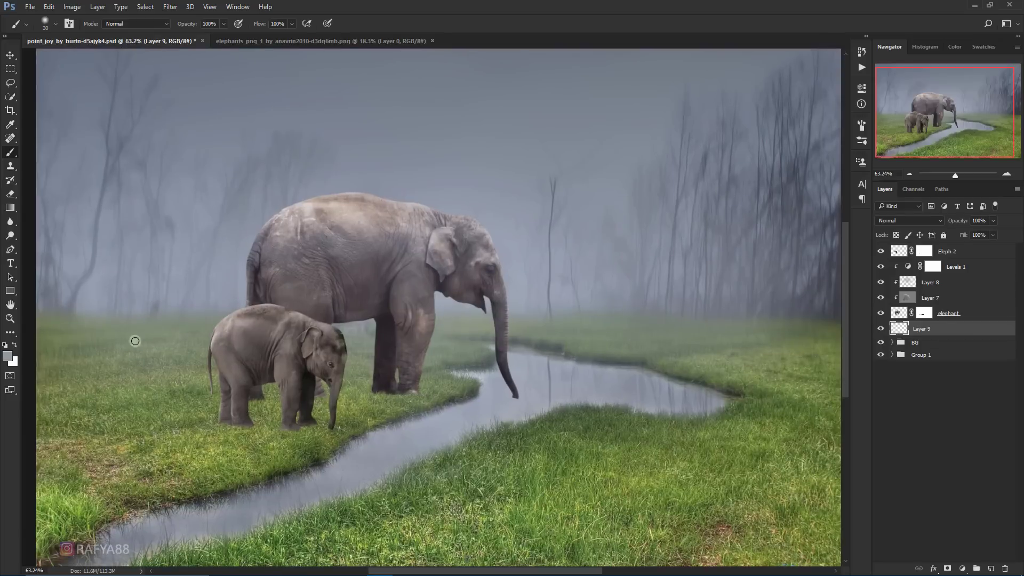
Set the foreground to a dark grass green (404e33) sampled from the meadow and test a brush stroke
left_click(7, 356)
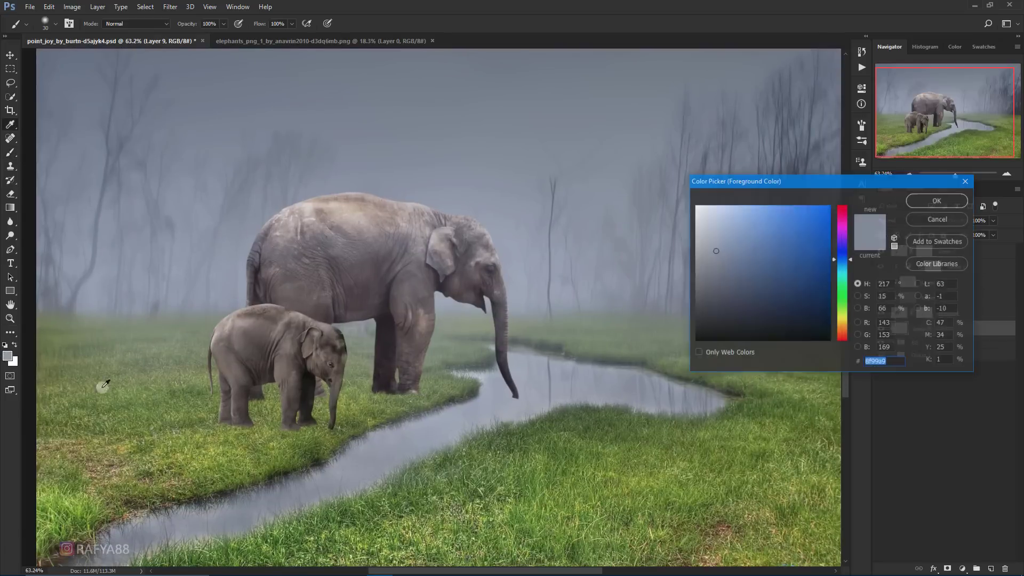
left_click(418, 395)
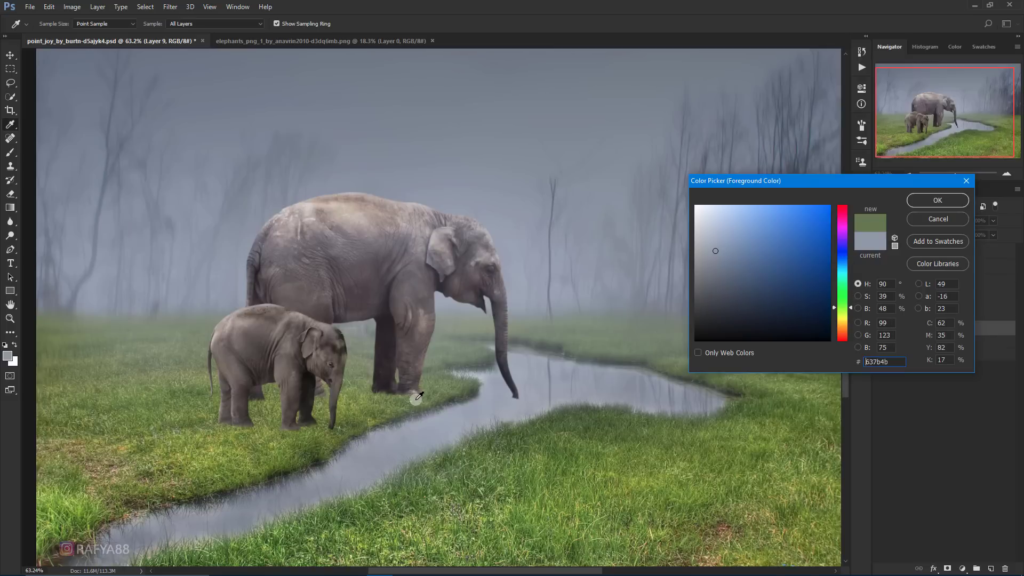
left_click(741, 298)
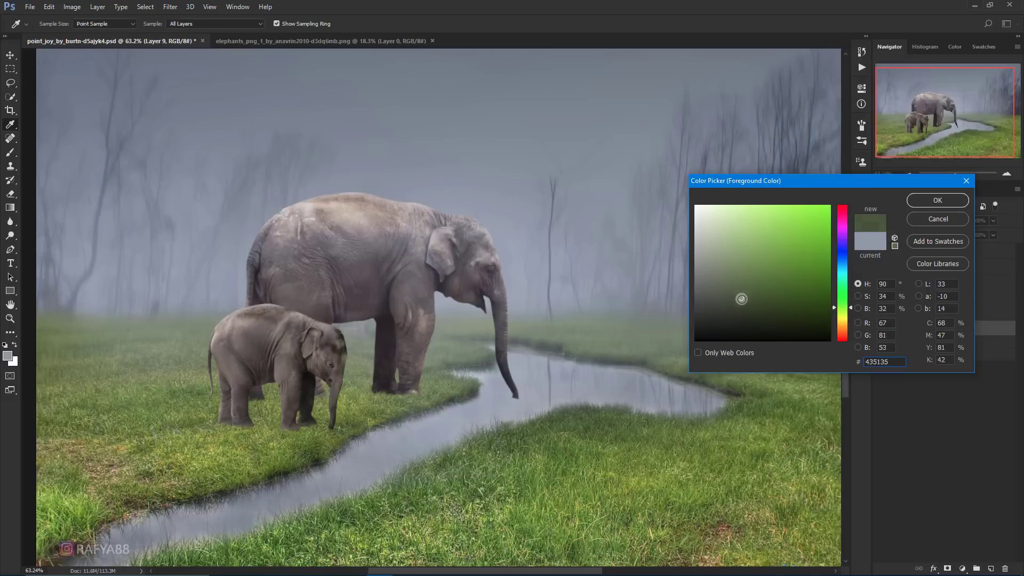
left_click(915, 200)
key("b")
scroll(350, 429, "up", 1)
scroll(349, 429, "up", 1)
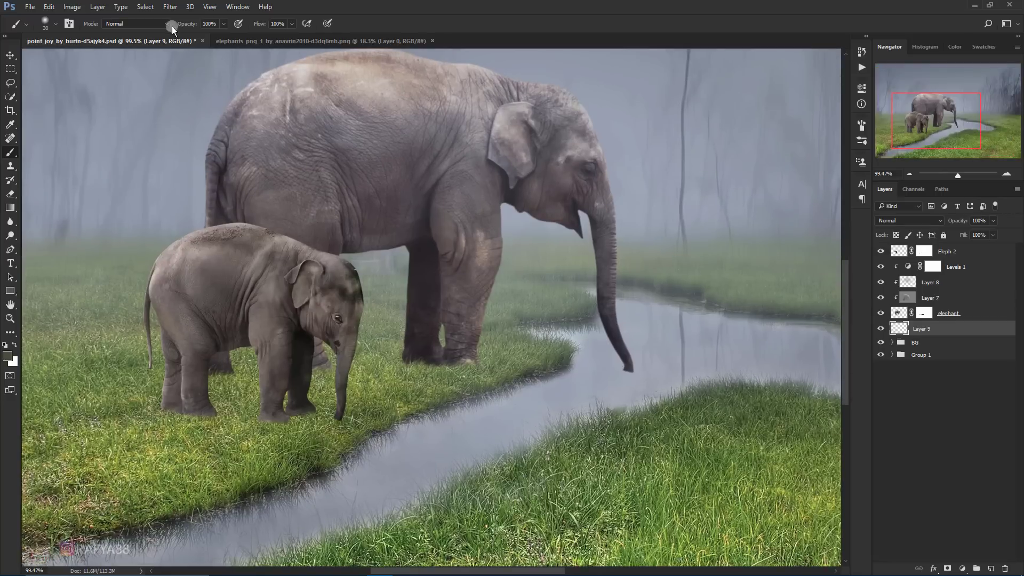
key("bracketright")
left_click_drag(425, 367, 394, 368)
key("ctrl+z")
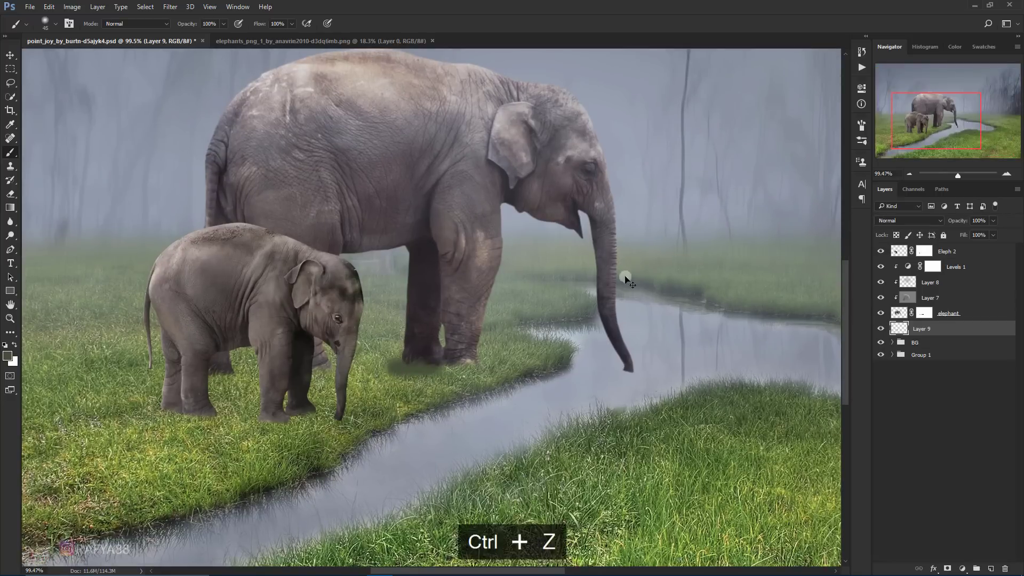
Dab dark green under the mother's feet with a large soft brush and set the layer to Multiply
key("bracketright")
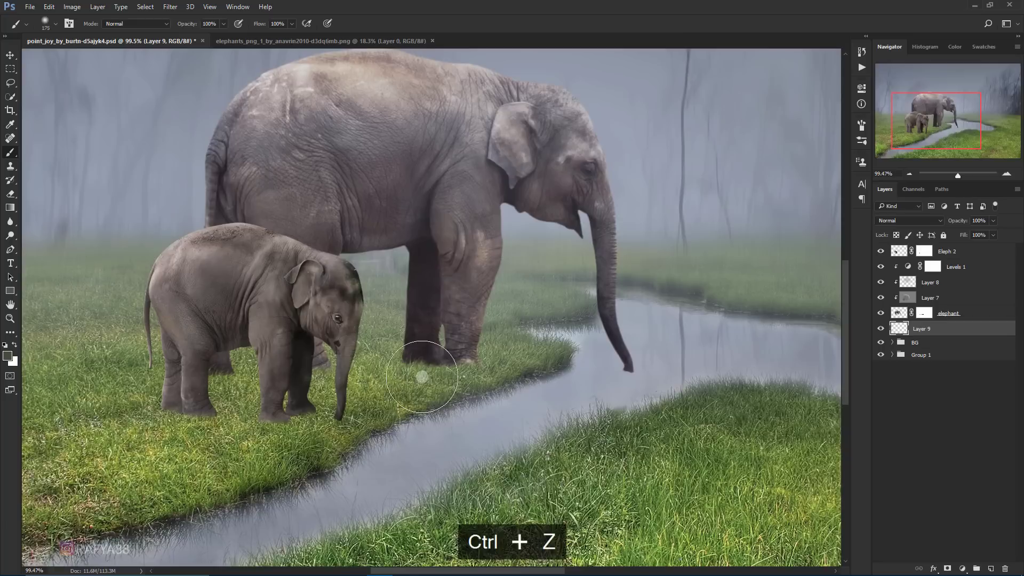
left_click(423, 376)
left_click(881, 221)
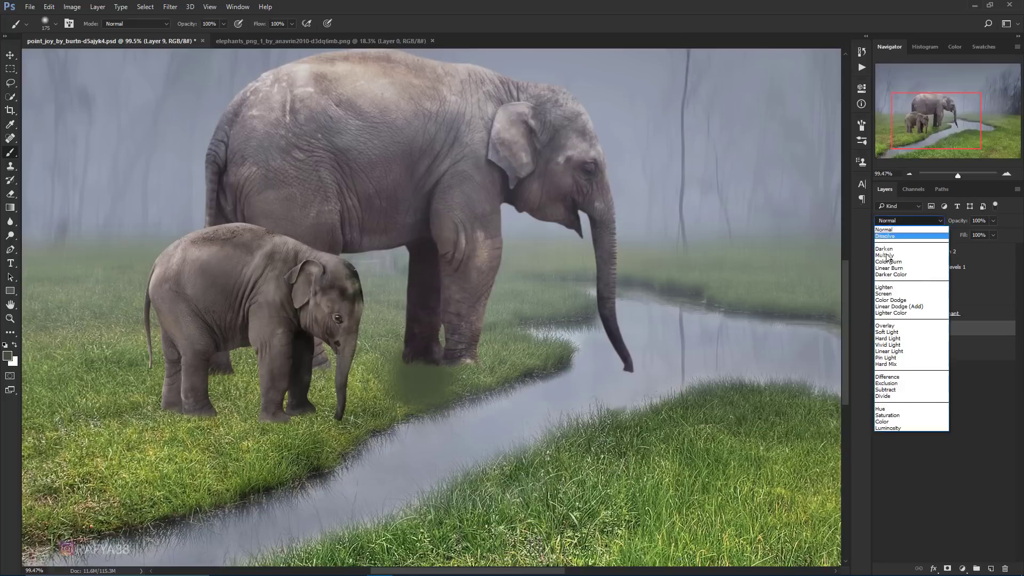
left_click(891, 254)
Flatten and widen the green dab into a ground shadow beneath both elephants
key("ctrl+t")
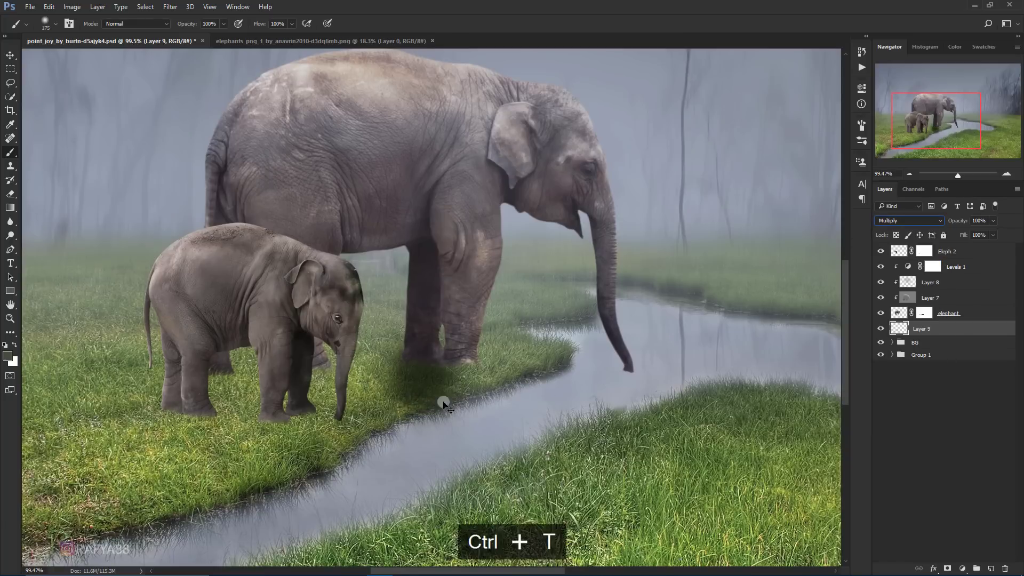
mouse_move(421, 450)
left_mouse_down()
mouse_move(473, 398)
mouse_move(655, 376)
left_mouse_up()
left_click_drag(419, 401, 424, 407)
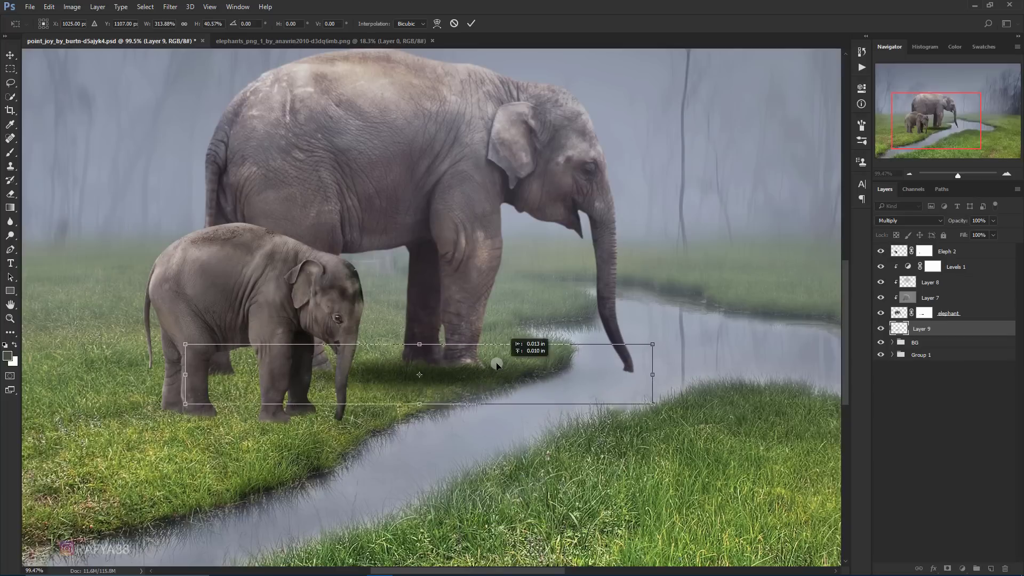
left_click_drag(494, 359, 432, 354)
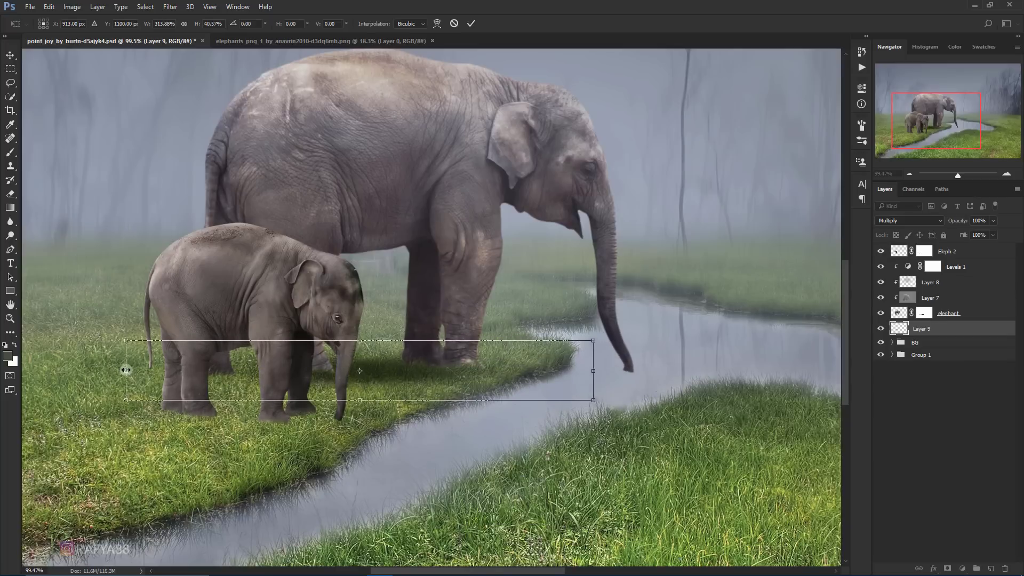
left_click_drag(126, 370, 24, 370)
left_click_drag(479, 366, 435, 363)
scroll(548, 280, "down", 3)
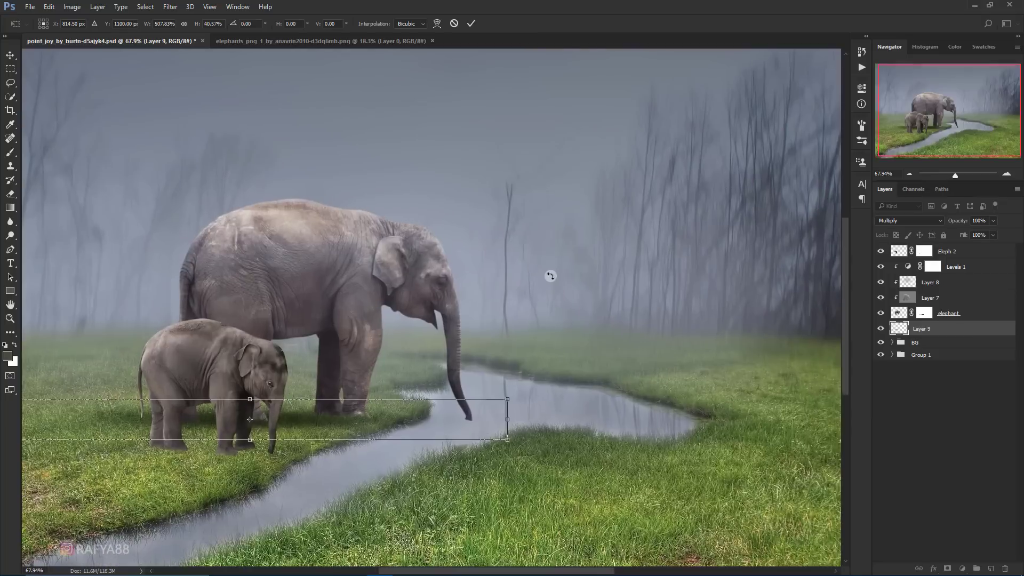
left_click(473, 28)
scroll(322, 373, "up", 1)
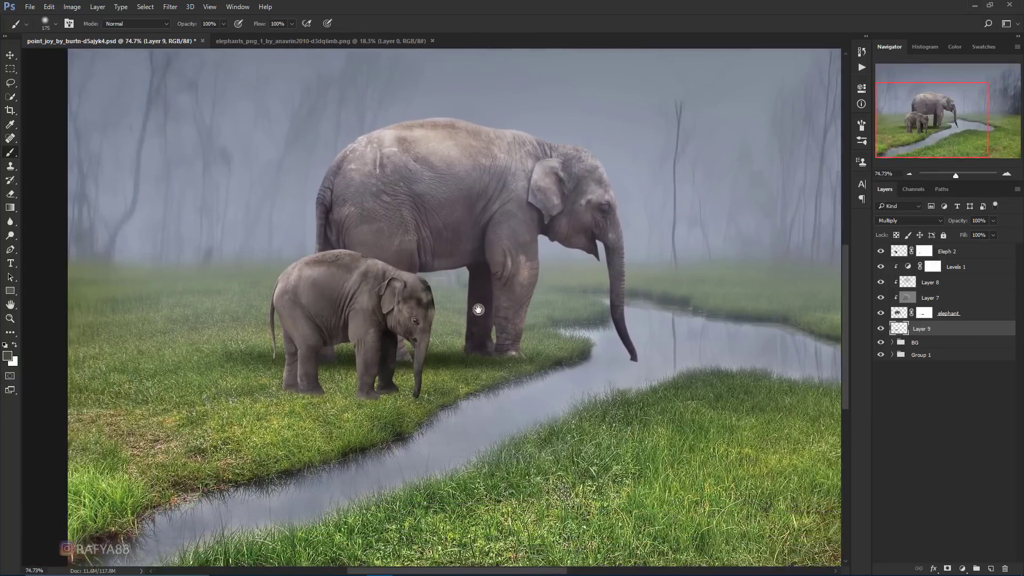
key("b")
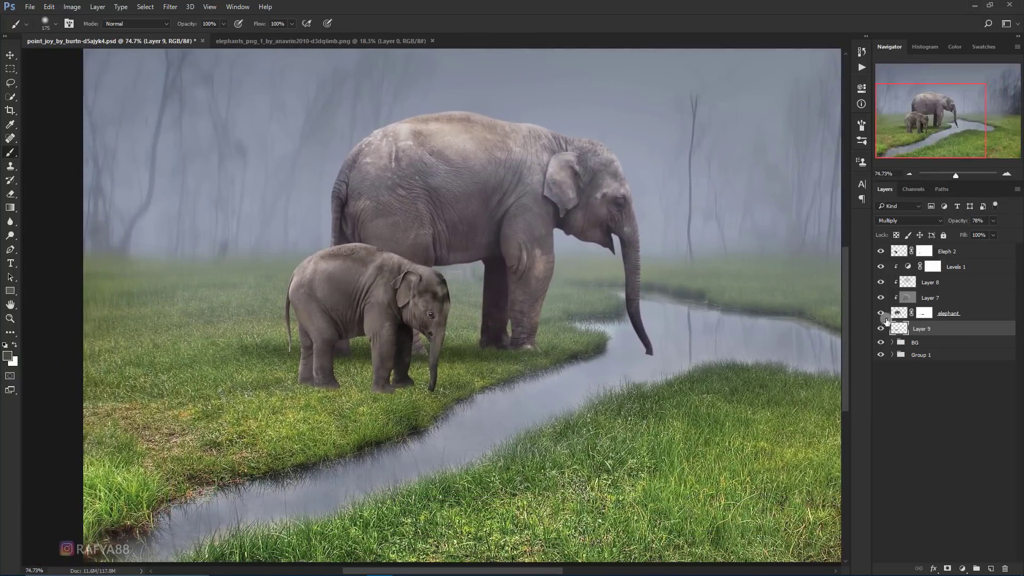
Duplicate the shadow, narrow it under the calf's feet, and lower the copy to 44% opacity
key("ctrl+j")
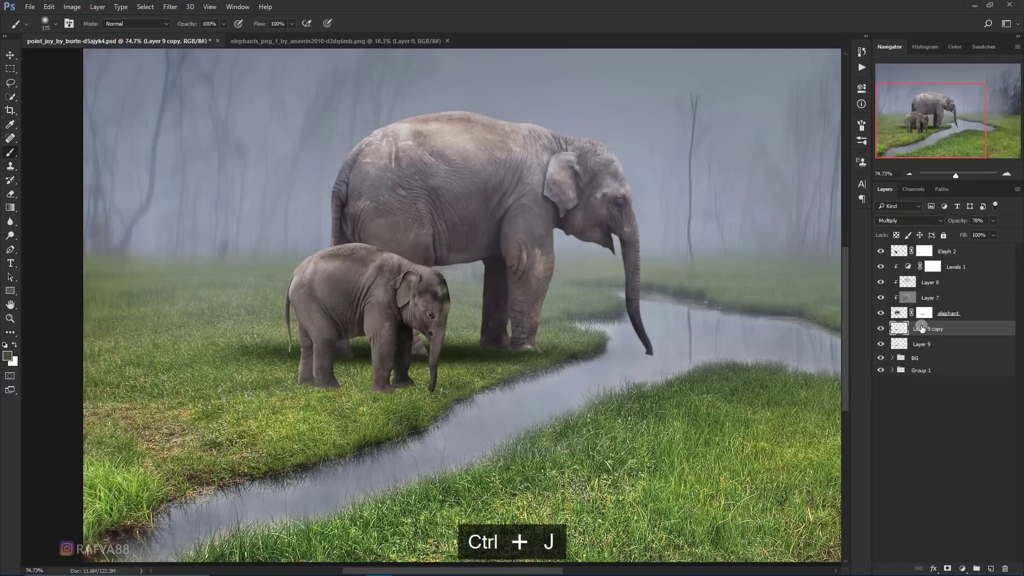
key("ctrl+t")
left_click_drag(515, 348, 430, 380)
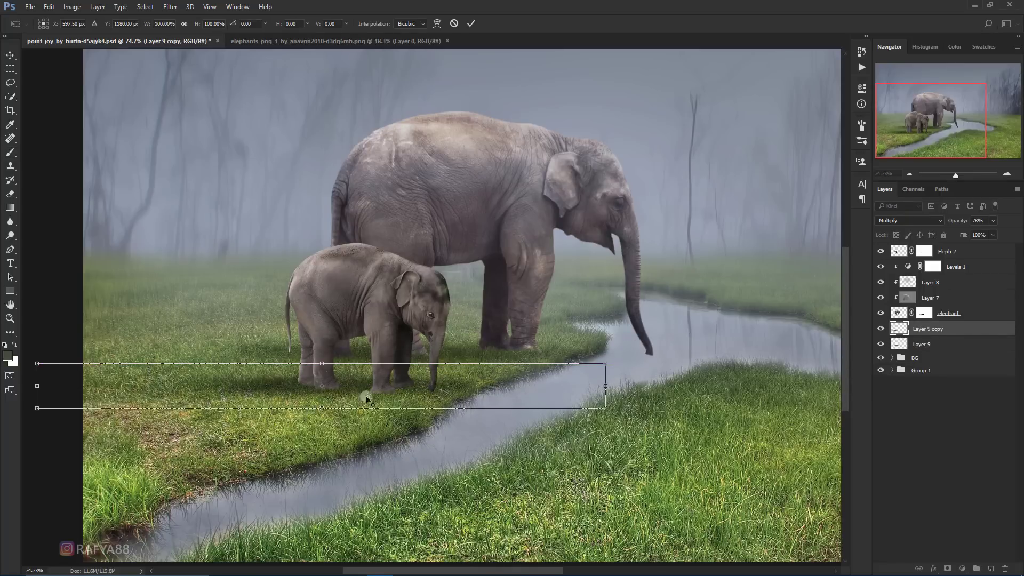
left_click_drag(424, 386, 395, 385)
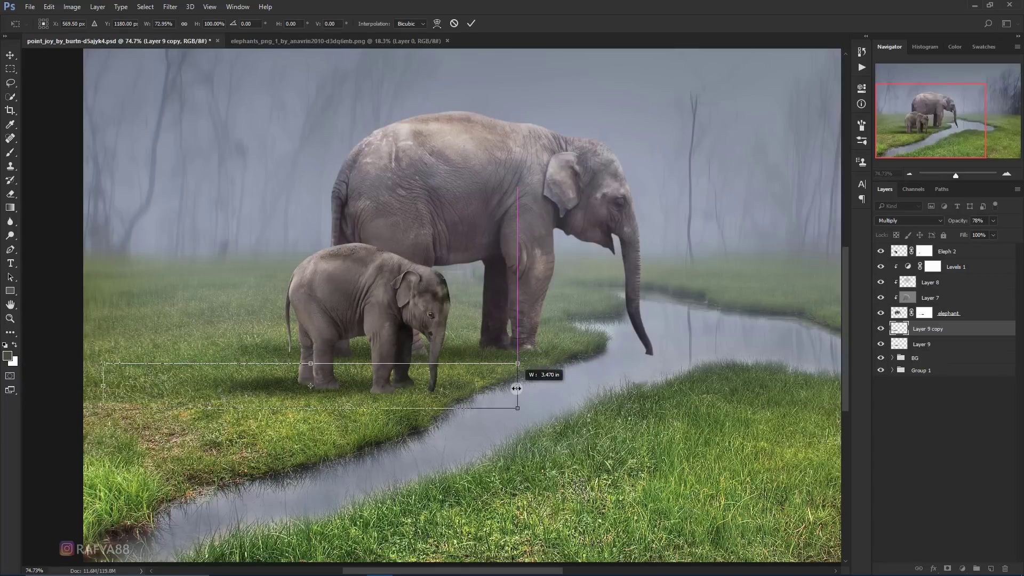
left_click_drag(579, 388, 480, 392)
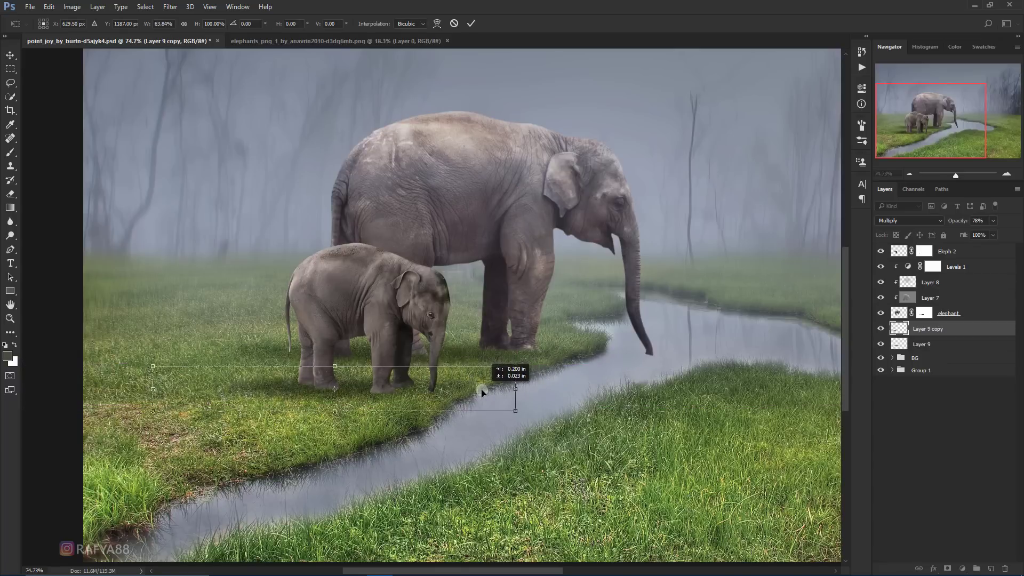
left_click(473, 23)
left_click_drag(955, 224, 953, 224)
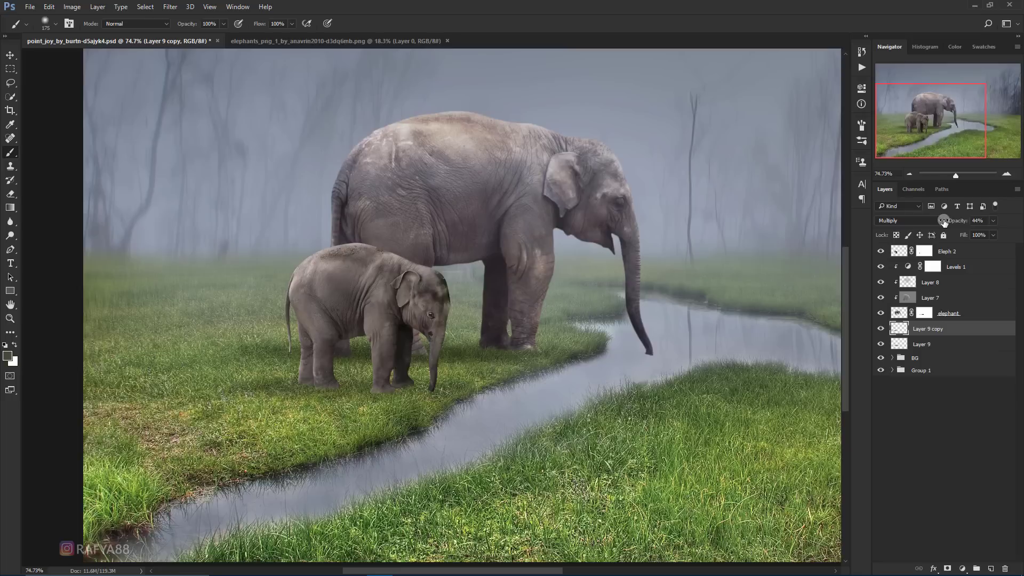
left_click(939, 342)
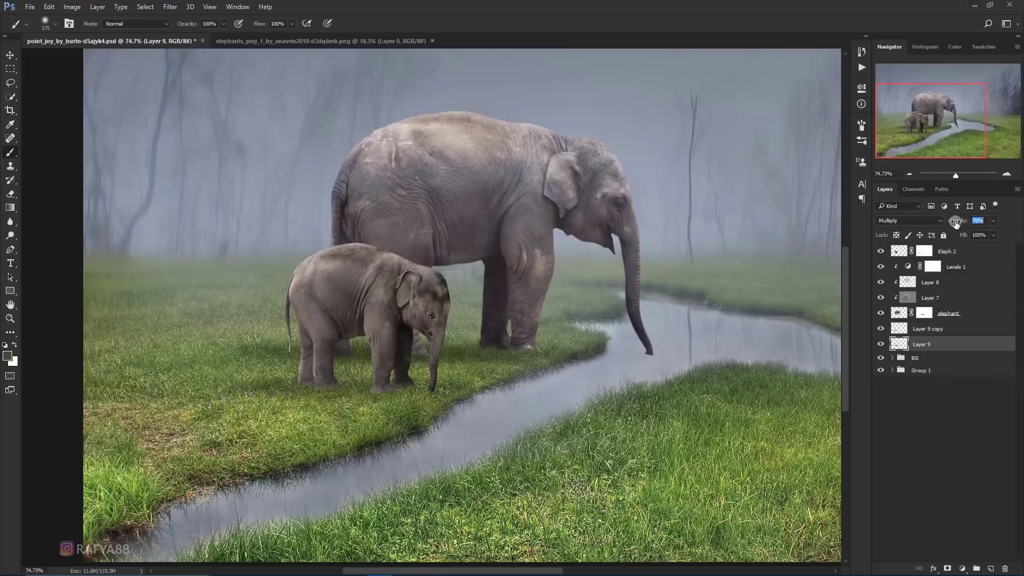
Keep Layer 9 at 69% and add a taller, wider, fainter shadow copy, Layer 9 copy 2
left_click(941, 361)
key("ctrl+j")
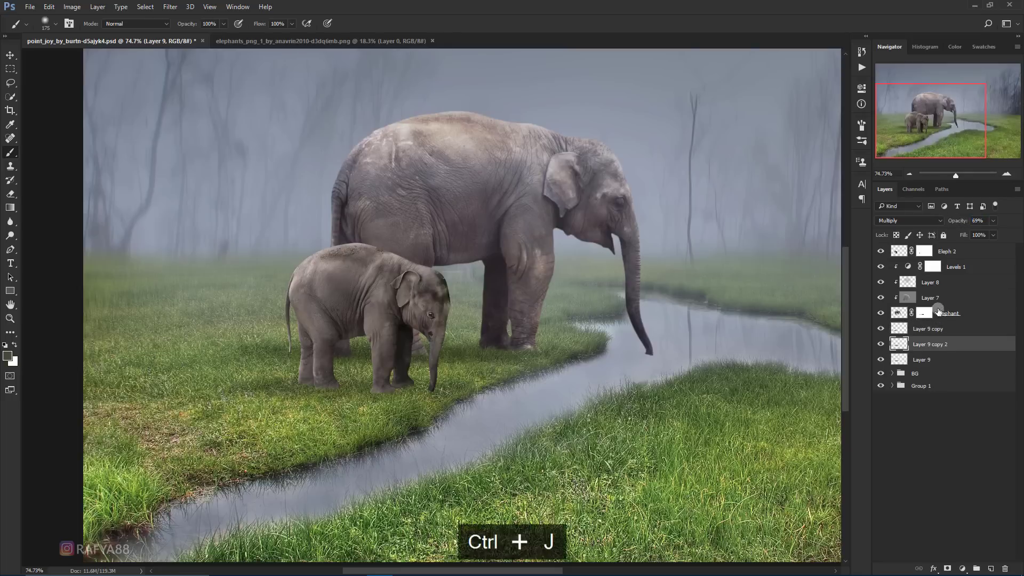
key("ctrl+t")
left_click_drag(422, 301, 429, 288)
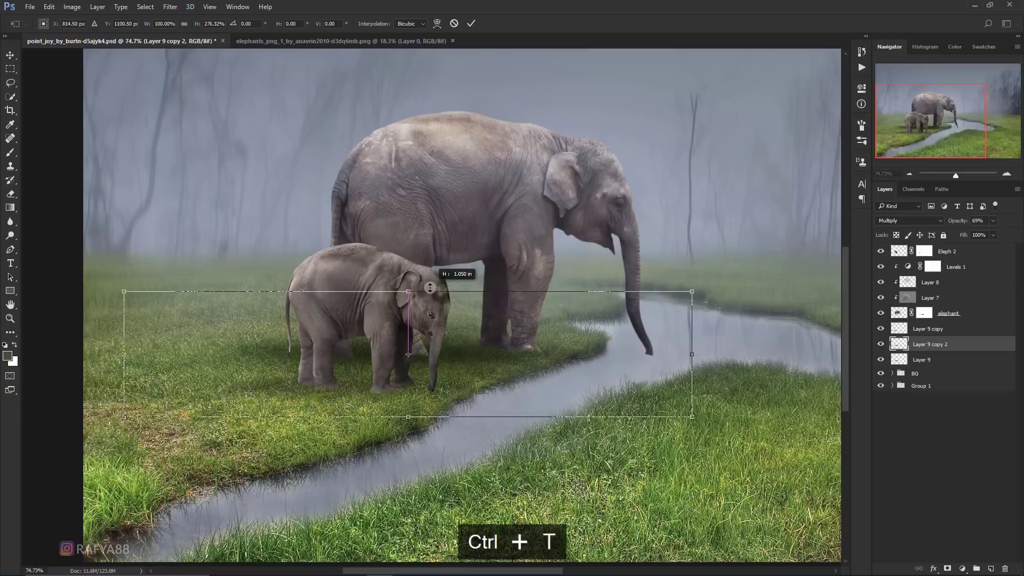
left_click_drag(542, 324, 472, 336)
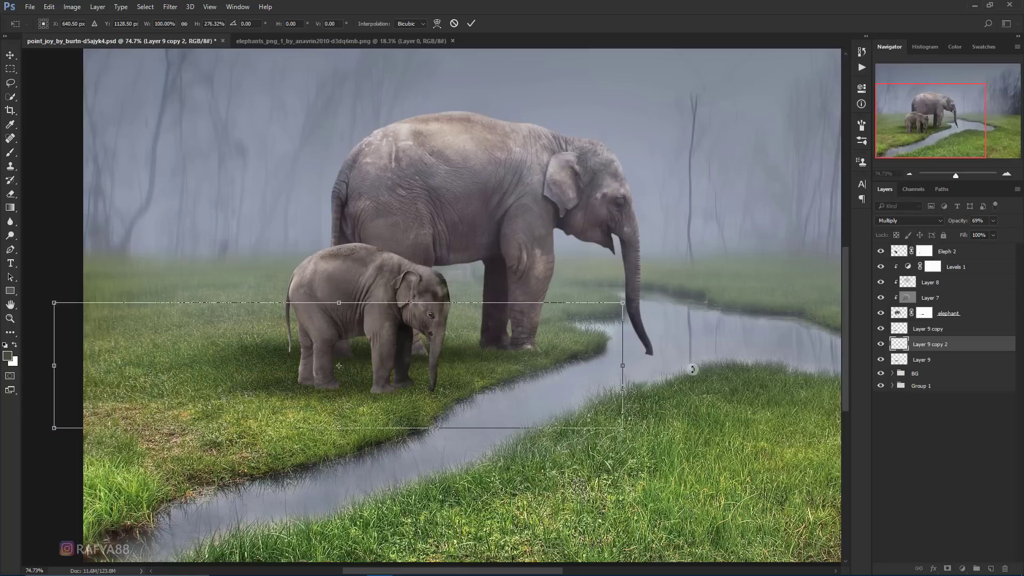
left_click_drag(618, 365, 671, 358)
key("Return")
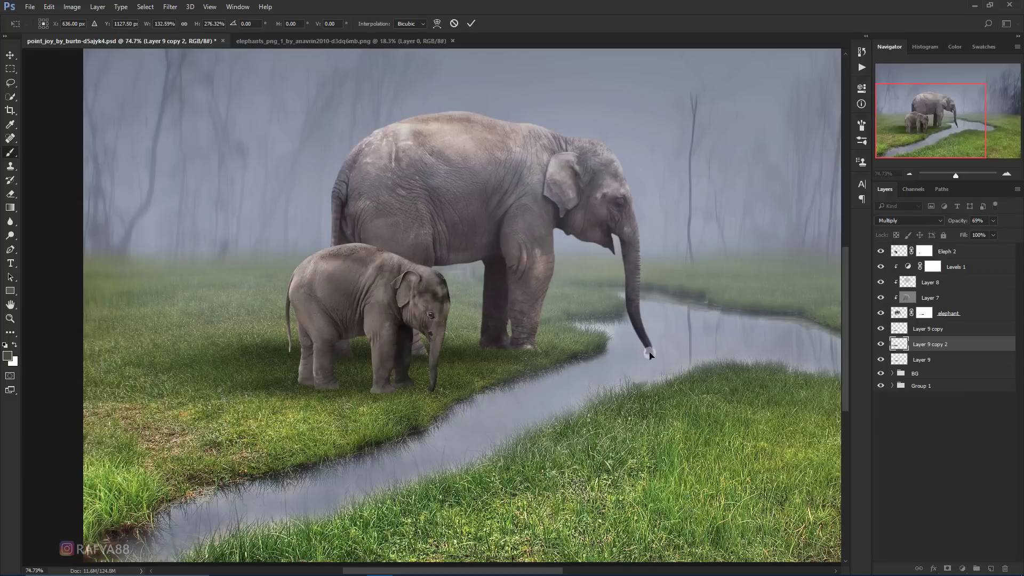
key("b")
left_click_drag(964, 223, 948, 222)
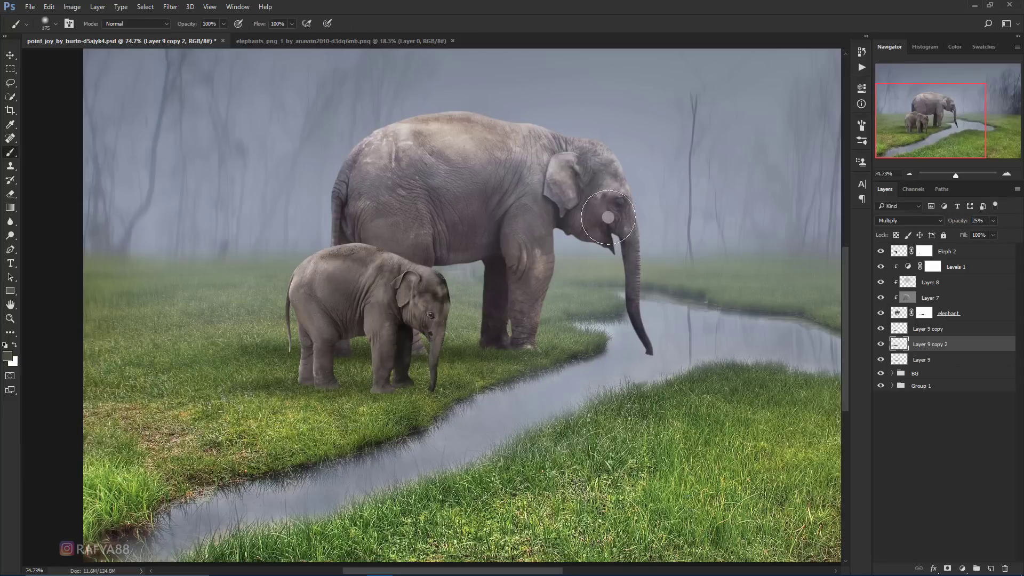
scroll(583, 217, "down", 3)
scroll(583, 217, "down", 1)
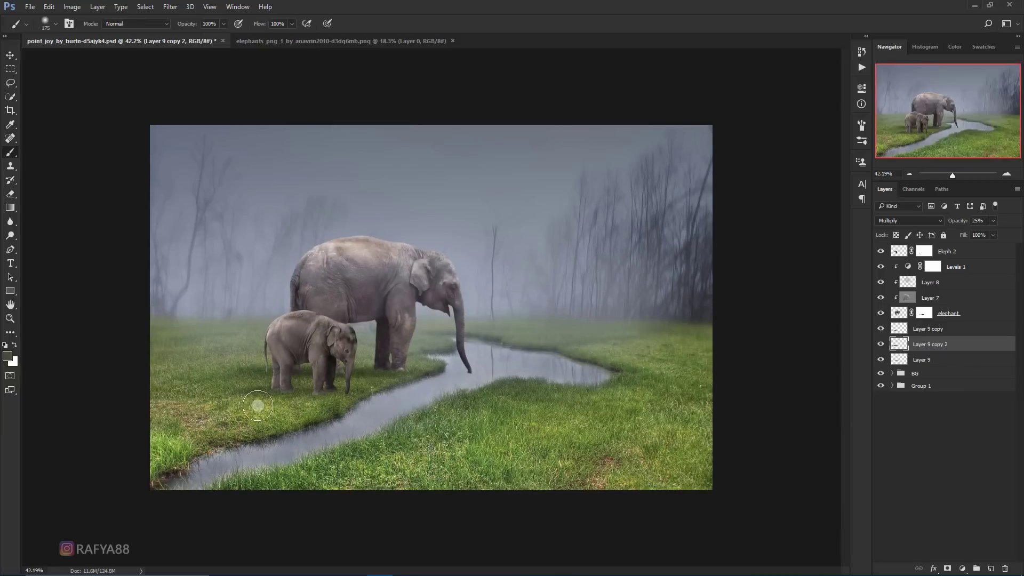
scroll(261, 406, "up", 1)
Softly erase excess shadow on the left grass from Layer 9 copy with a 400px eraser at 53% opacity
left_click(917, 330)
left_click(11, 194)
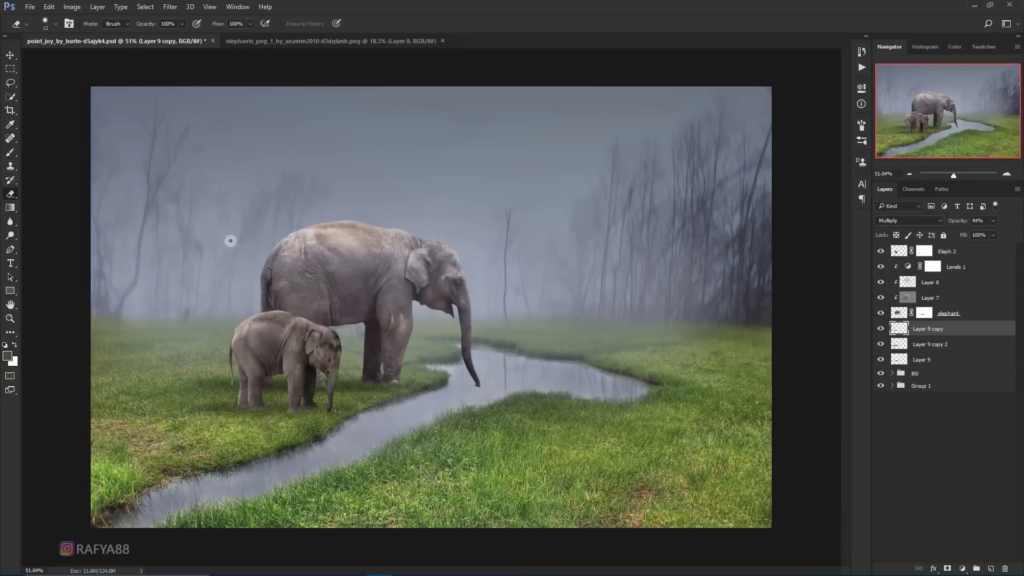
left_click_drag(156, 25, 130, 27)
scroll(262, 446, "up", 1)
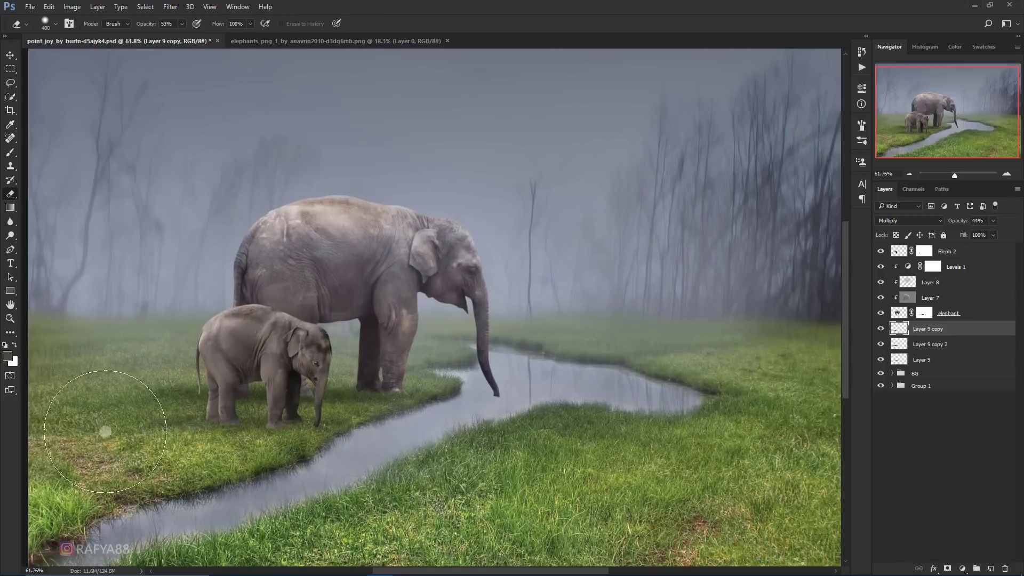
key("bracketright")
key("bracketright")
key("bracketright")
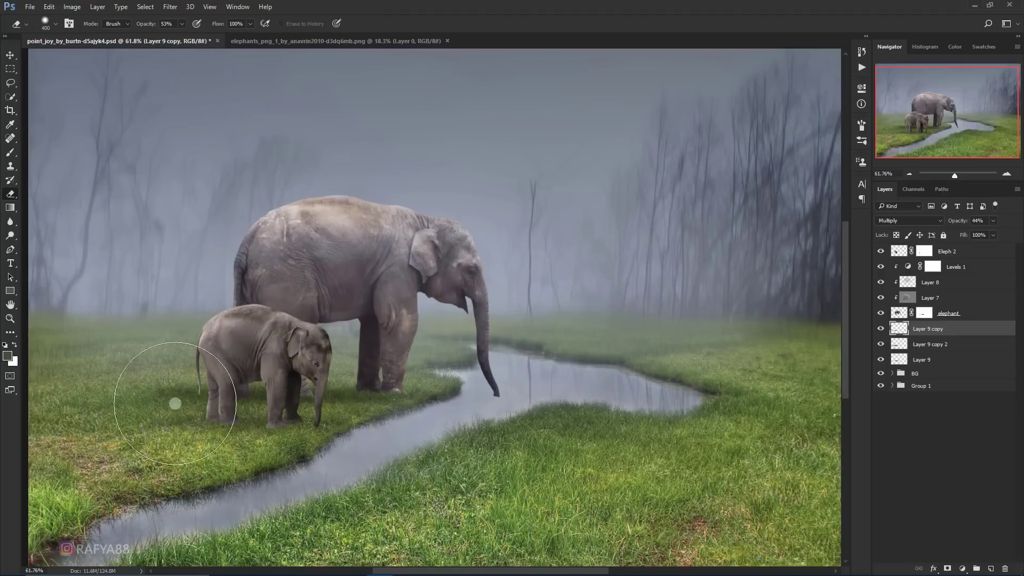
left_click_drag(171, 401, 137, 361)
left_click(923, 358)
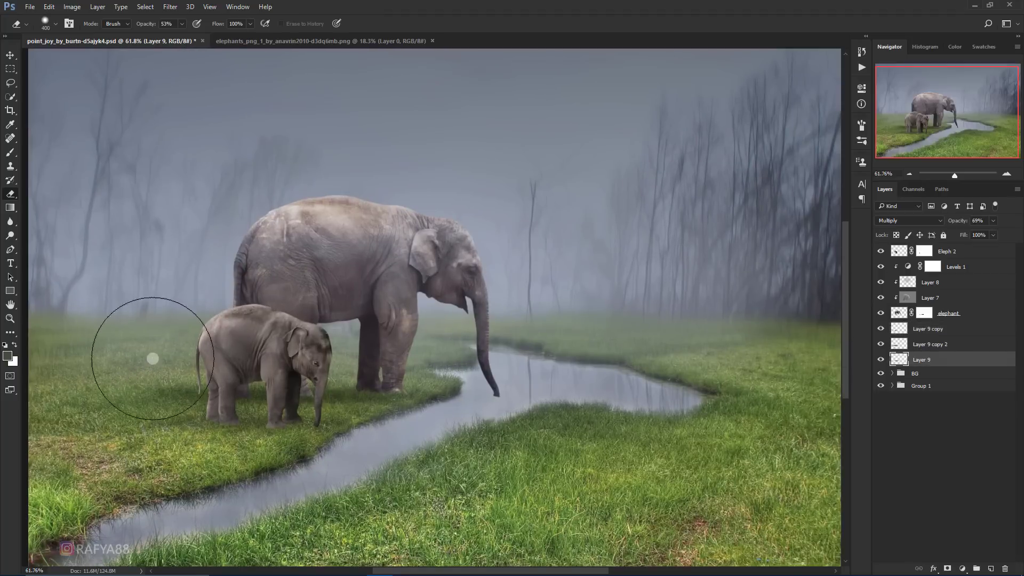
scroll(357, 302, "down", 3)
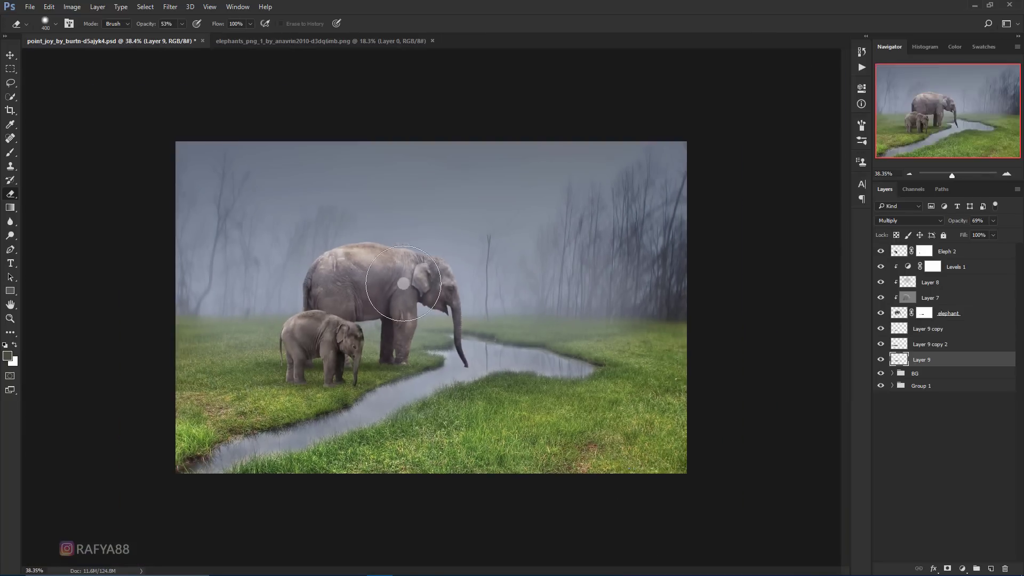
scroll(484, 259, "up", 1)
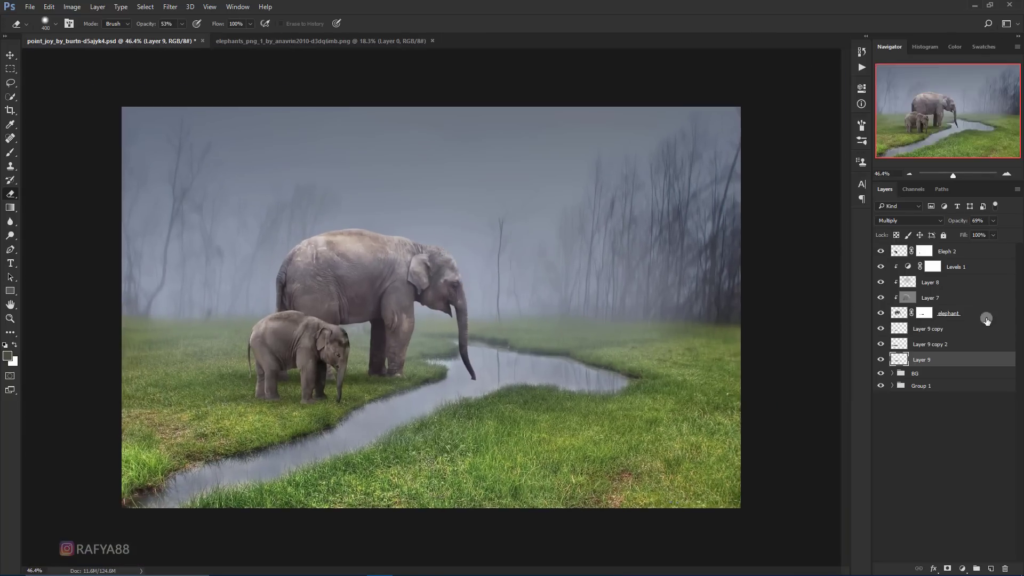
Group the three Layer 9 shadow layers into Group 2
left_click(946, 328, "shift")
key("ctrl+g")
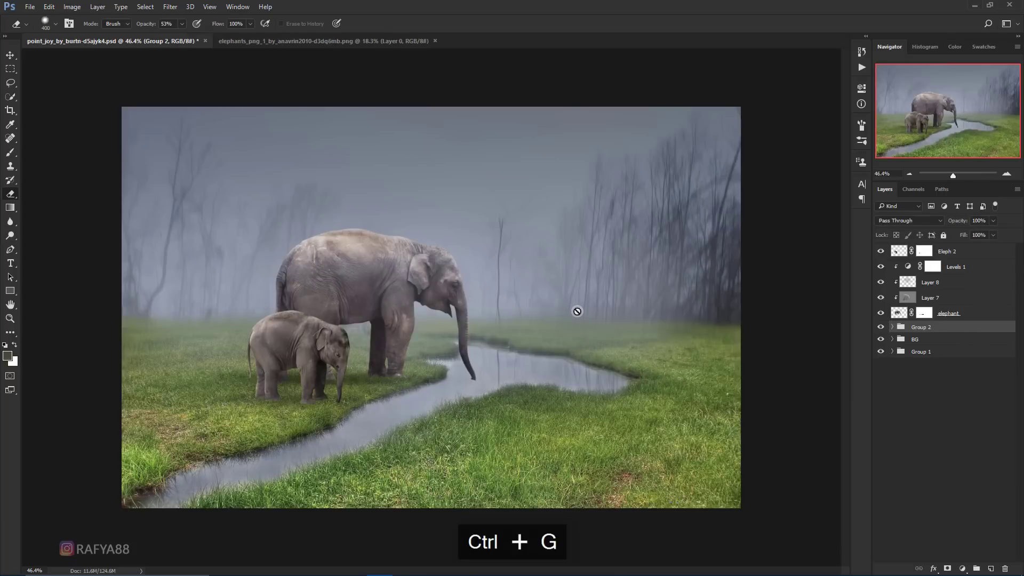
scroll(573, 311, "up", 1)
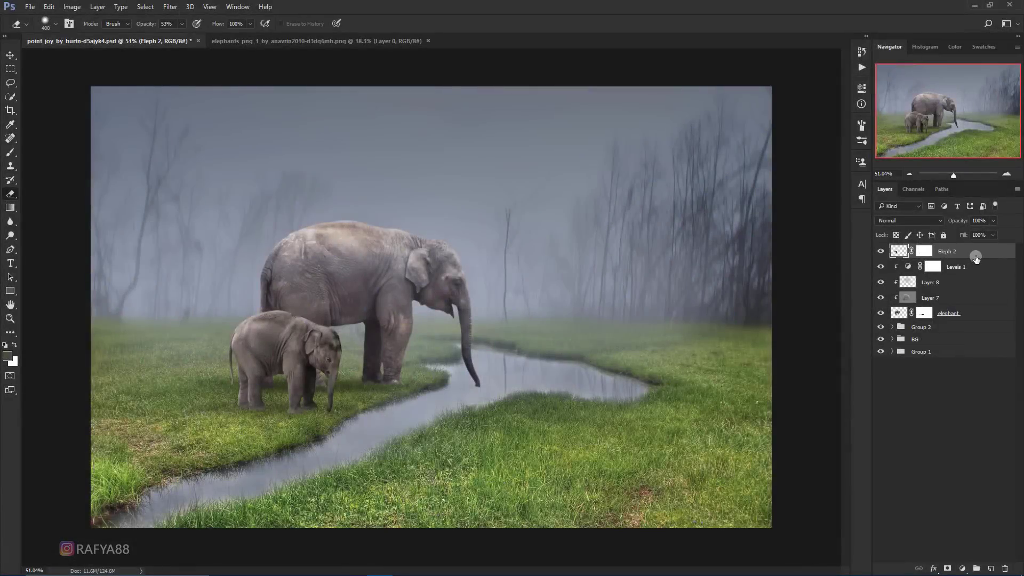
Group the five elephant layers as 'Elephant' and duplicate it as Elephant copy
left_click(969, 315, "shift")
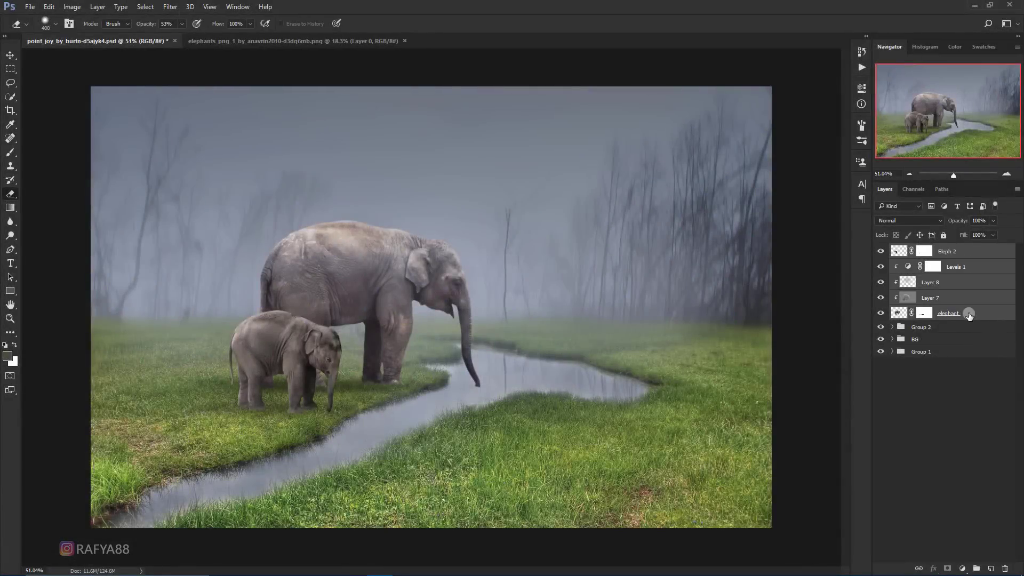
key("ctrl+g")
type("Elep")
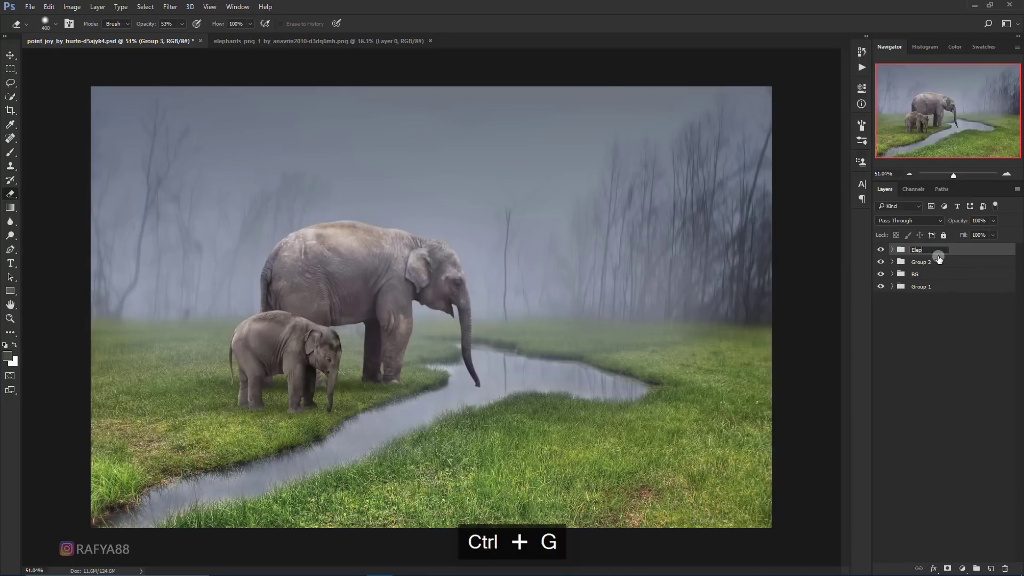
type("hant")
key("Return")
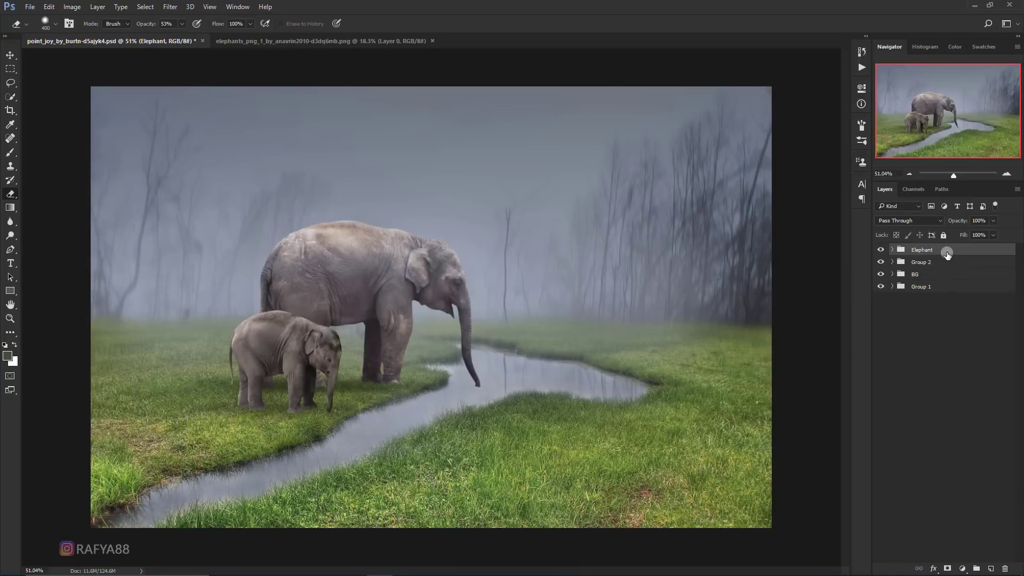
key("ctrl+j")
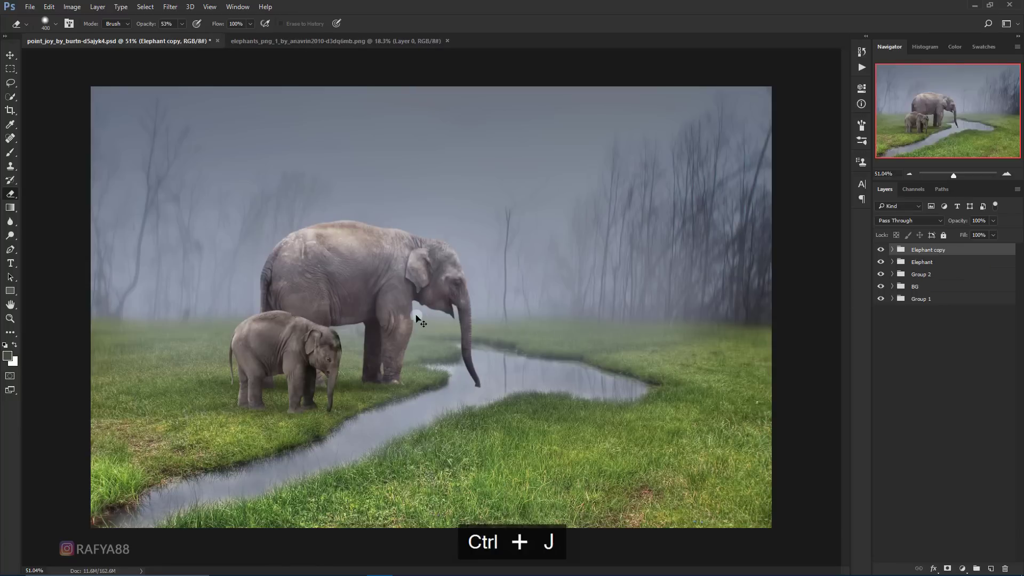
Flip the Elephant copy group vertically and move it down beneath the elephants
key("ctrl+t")
scroll(376, 312, "down", 2)
right_click(397, 289)
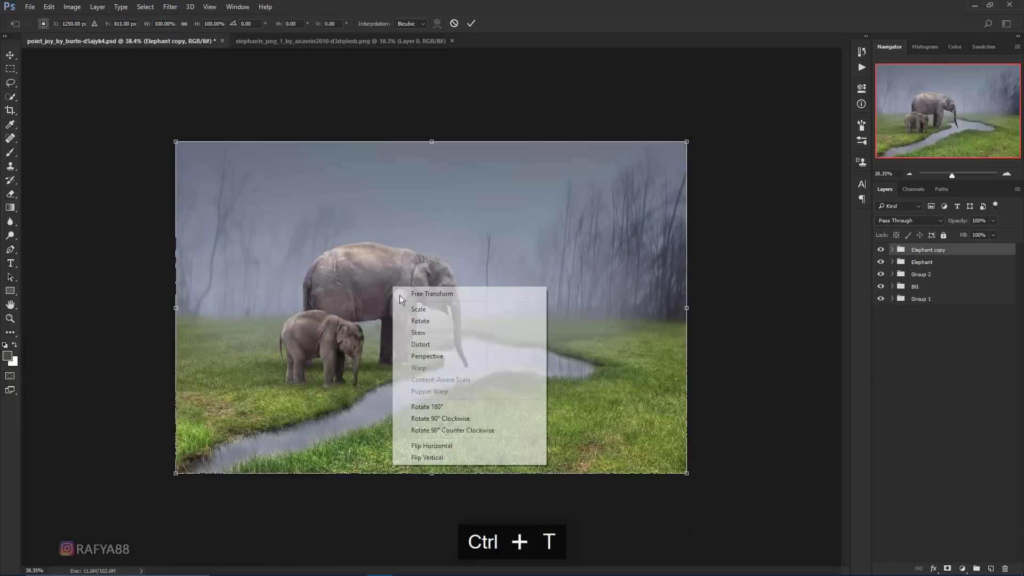
left_click(463, 454)
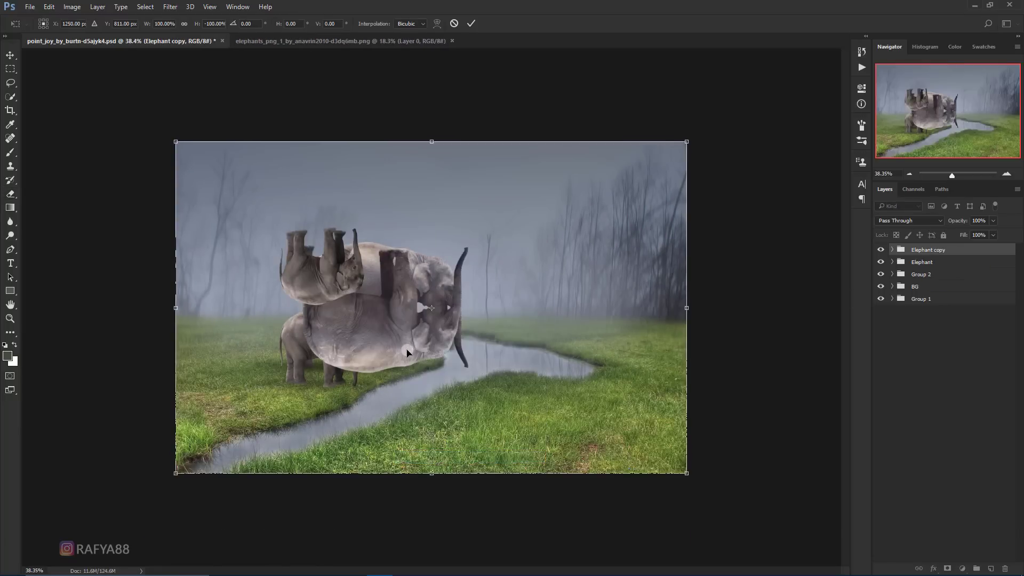
left_click_drag(407, 353, 406, 472)
left_click(470, 24)
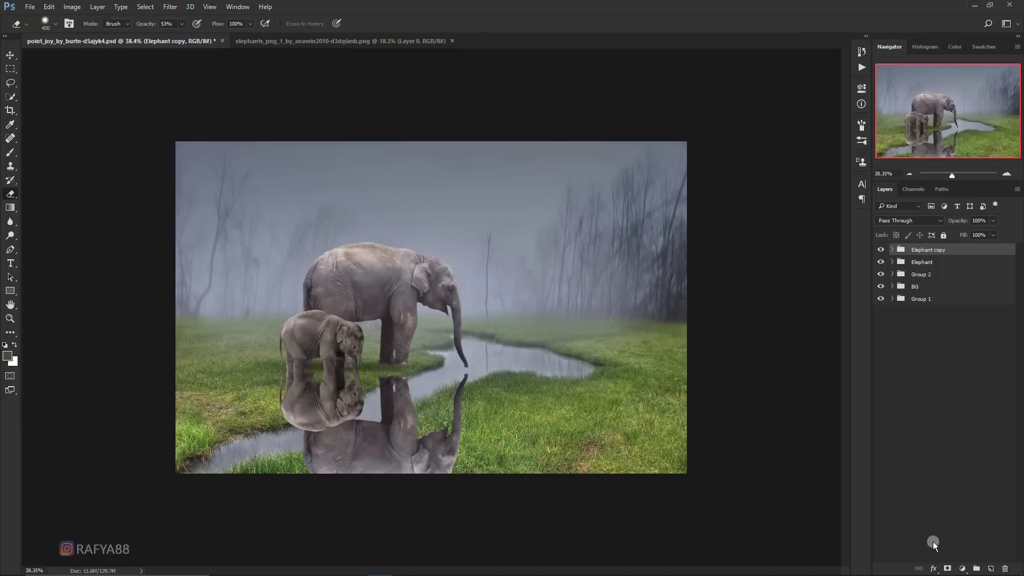
Add an inverted mask to Elephant copy and set up a white brush at 52% flow
left_click(942, 566)
left_click(924, 253)
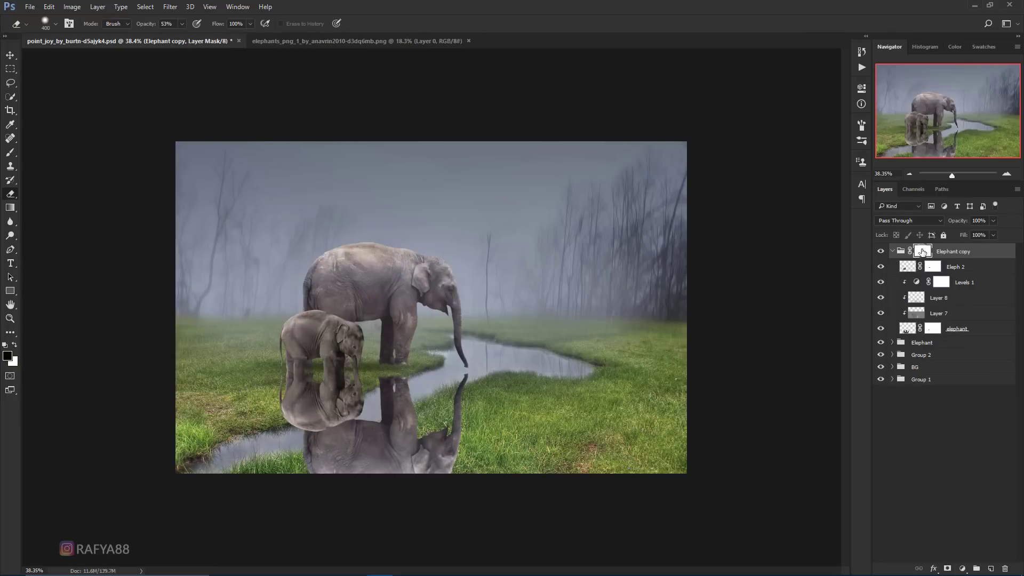
key("ctrl+i")
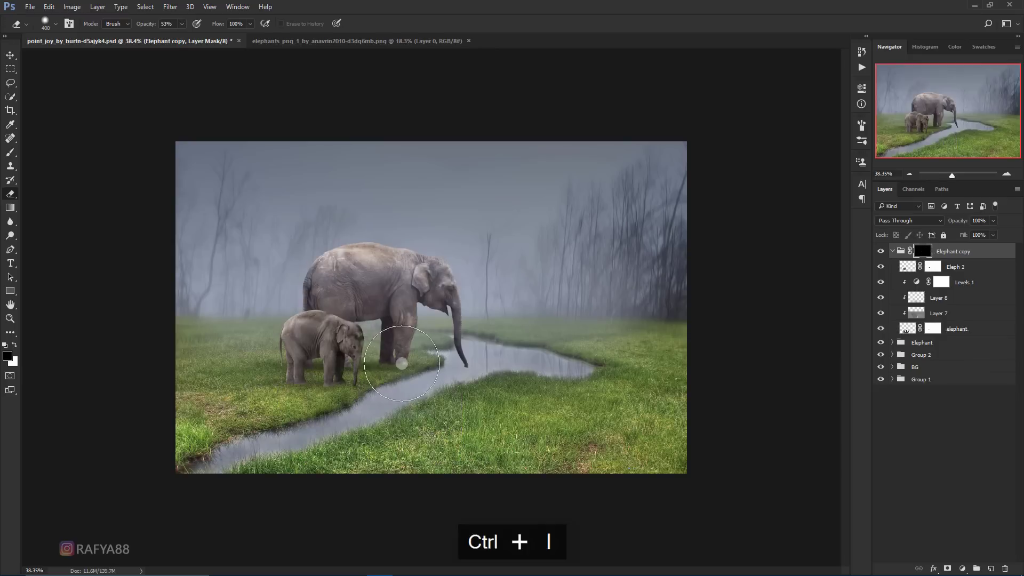
left_click(11, 157)
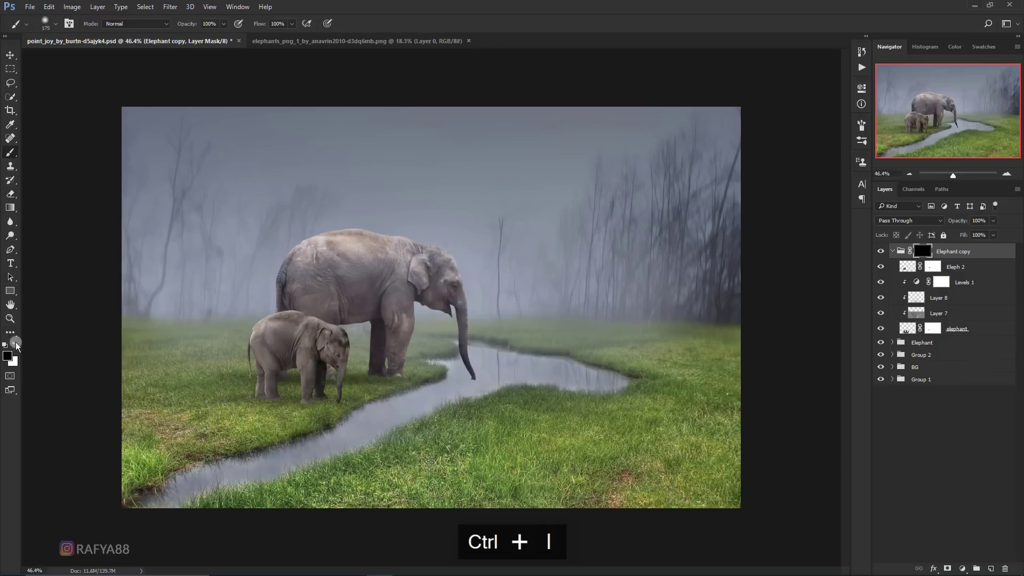
left_click(15, 346)
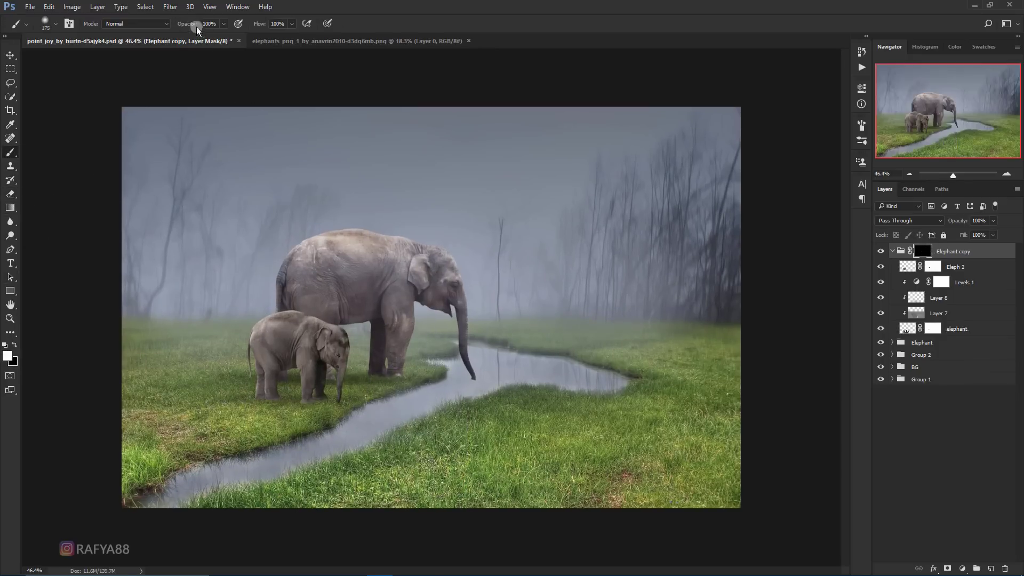
type("52")
scroll(430, 308, "up", 1)
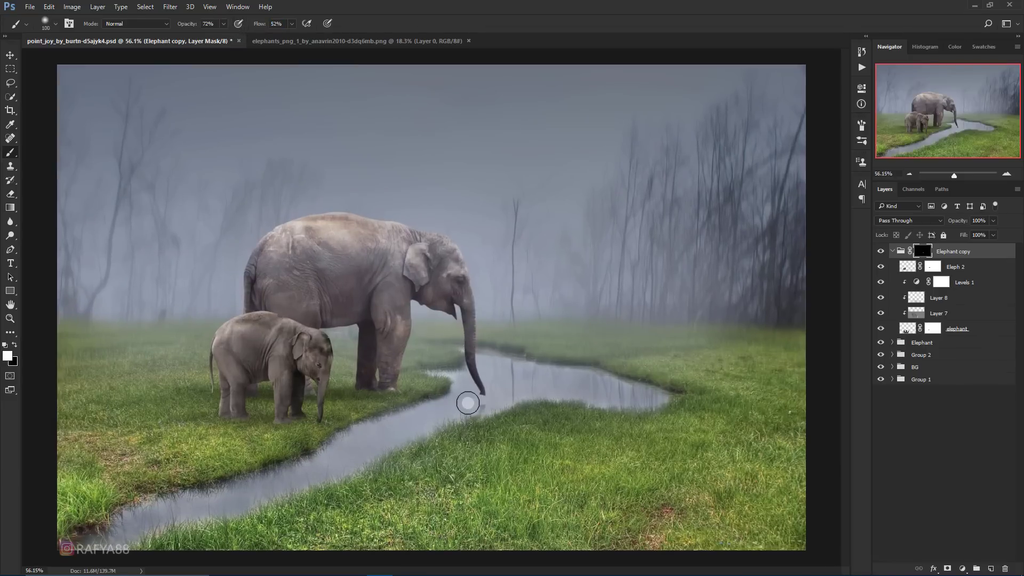
scroll(481, 400, "up", 1)
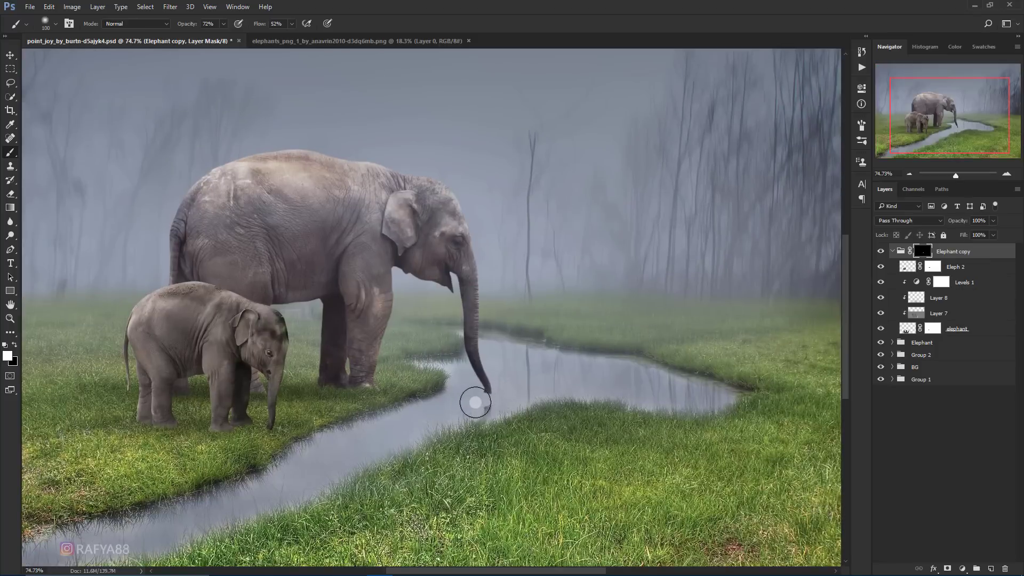
Paint the reflection back in over the stream under the elephants, undoing the last stroke
left_click_drag(471, 403, 496, 393)
mouse_move(411, 413)
left_mouse_down()
mouse_move(420, 423)
mouse_move(391, 434)
mouse_move(407, 431)
mouse_move(267, 471)
left_mouse_up()
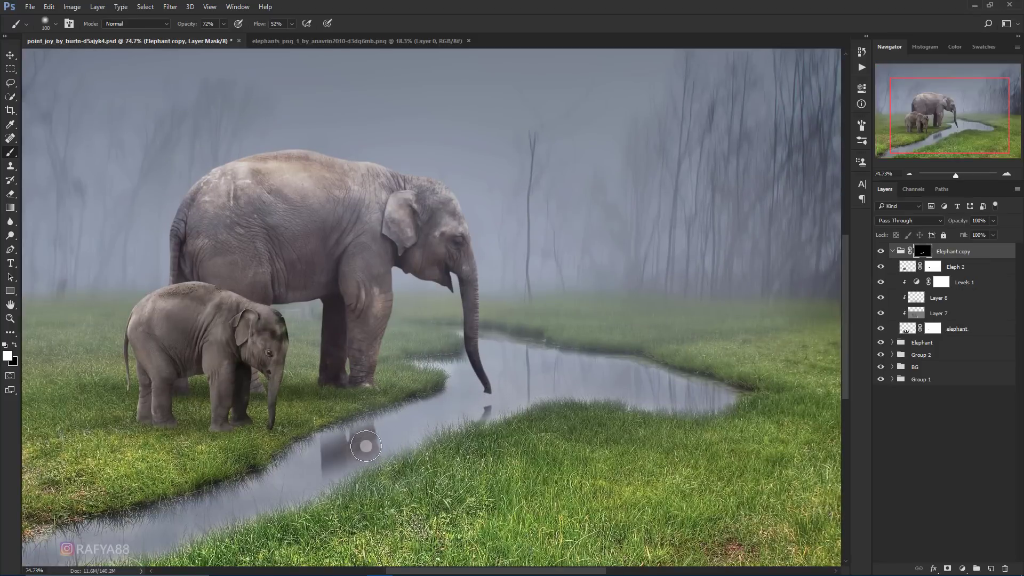
scroll(424, 406, "down", 1)
mouse_move(355, 453)
left_mouse_down()
mouse_move(159, 505)
mouse_move(281, 488)
left_mouse_up()
key("ctrl+z")
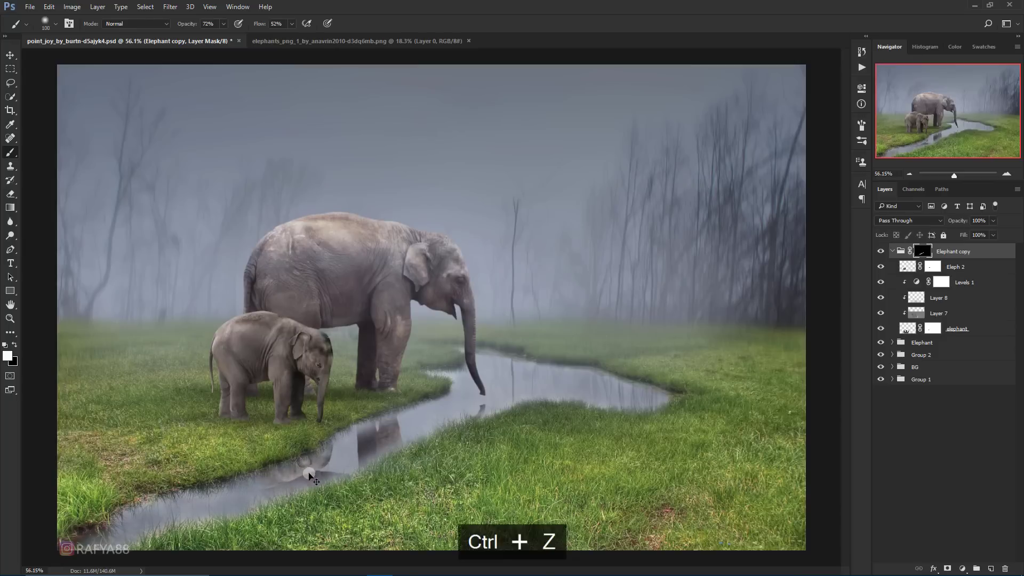
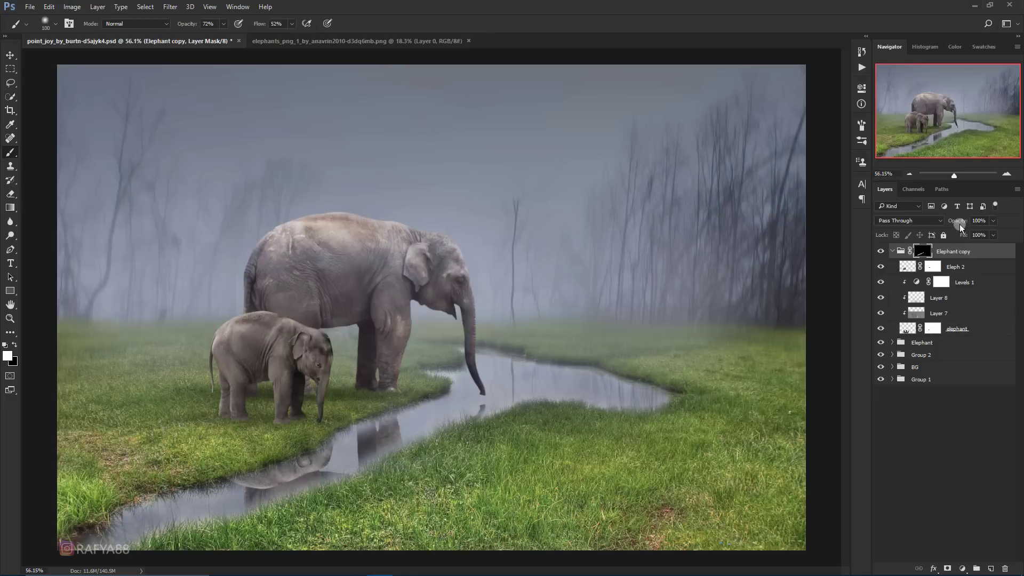
Fade the Elephant copy reflection group to 40% opacity, then hide the baby elephant to compare
left_click_drag(958, 223, 938, 223)
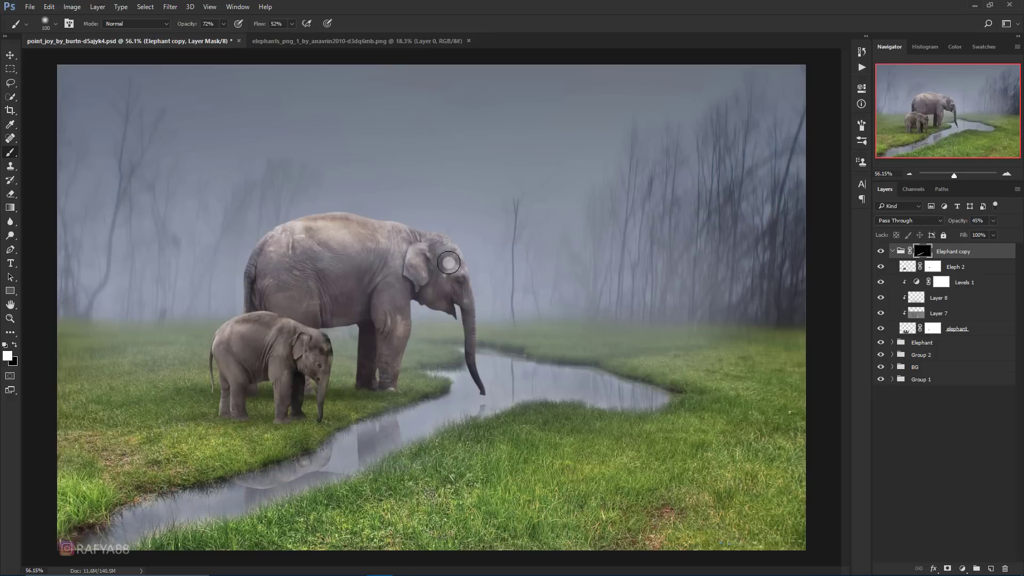
scroll(448, 262, "down", 3)
scroll(449, 262, "up", 1)
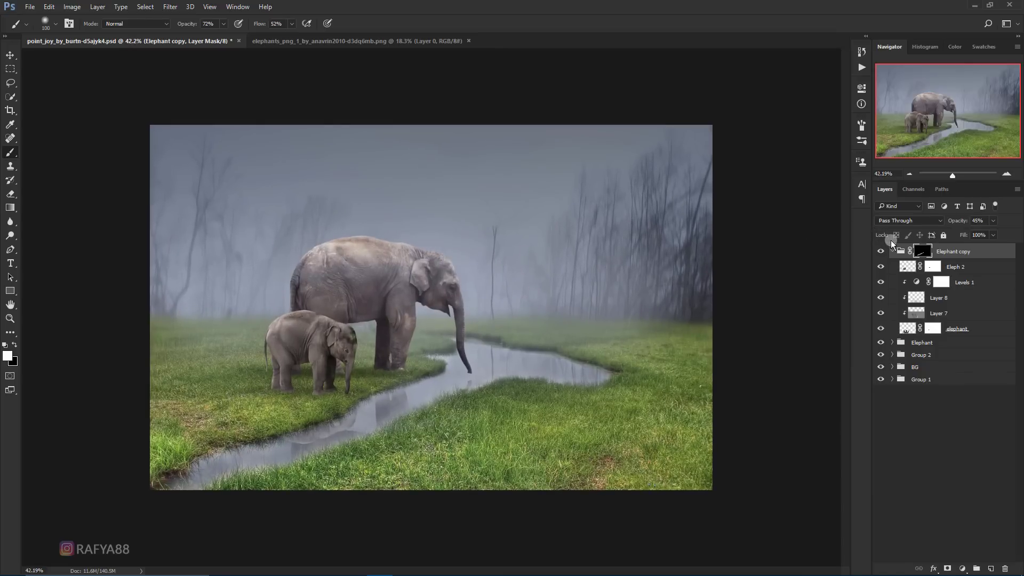
left_click_drag(958, 222, 955, 222)
scroll(673, 345, "up", 1)
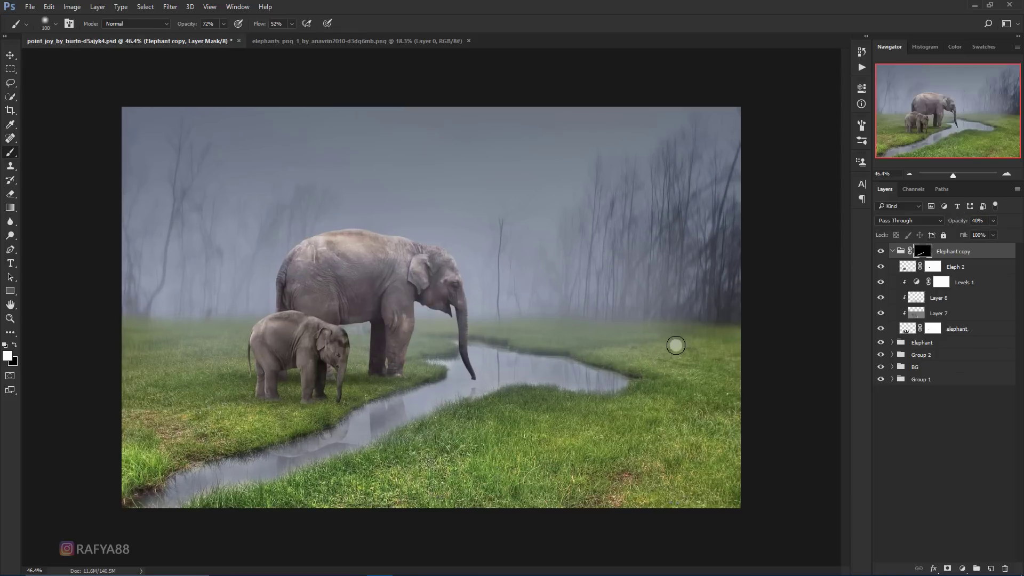
scroll(676, 346, "up", 1)
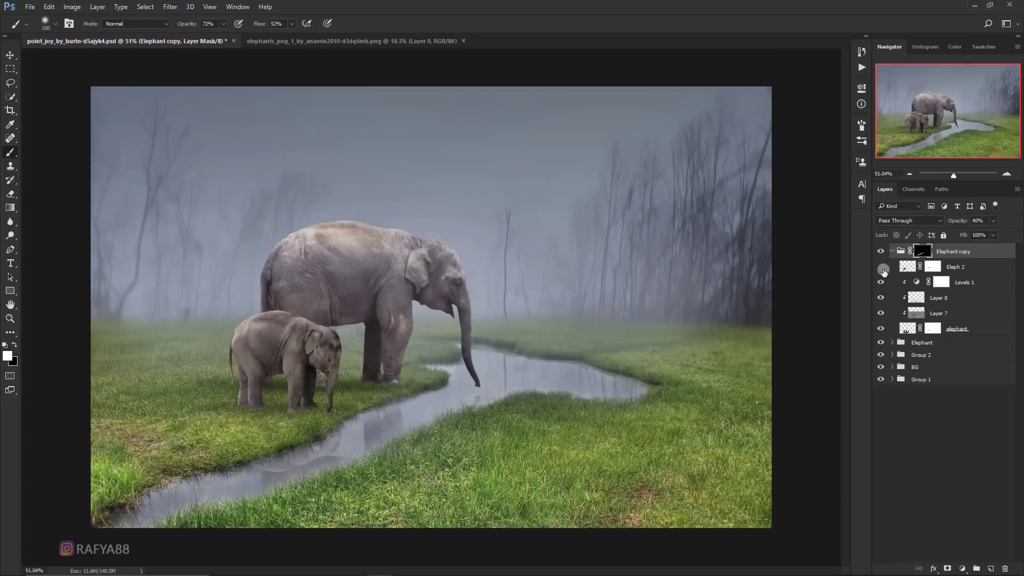
left_click(883, 270)
Try moving the baby elephant slightly lower with Free Transform, then undo the move
left_click(906, 267)
key("ctrl+t")
left_click_drag(323, 381, 325, 400)
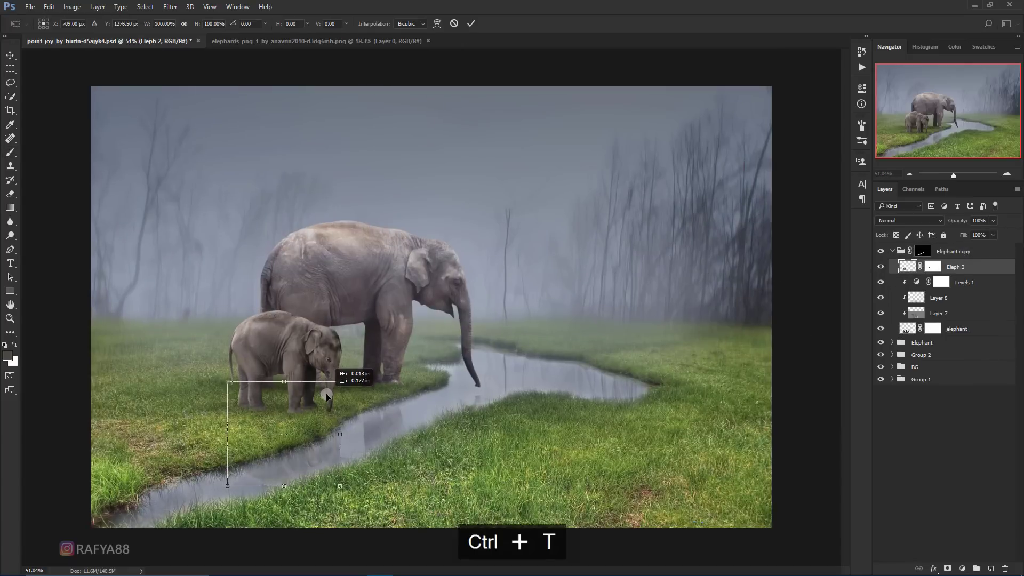
key("Return")
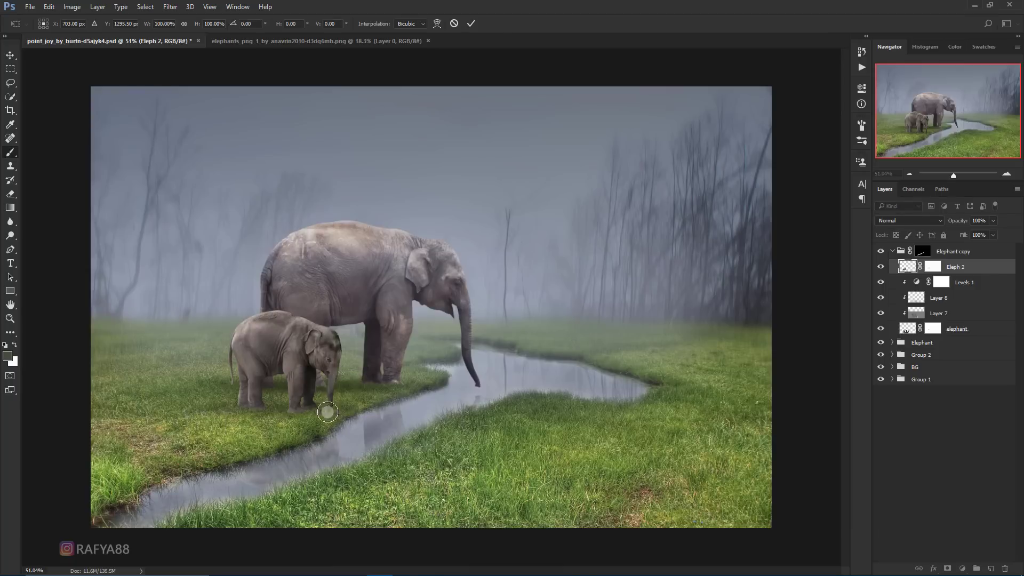
key("b")
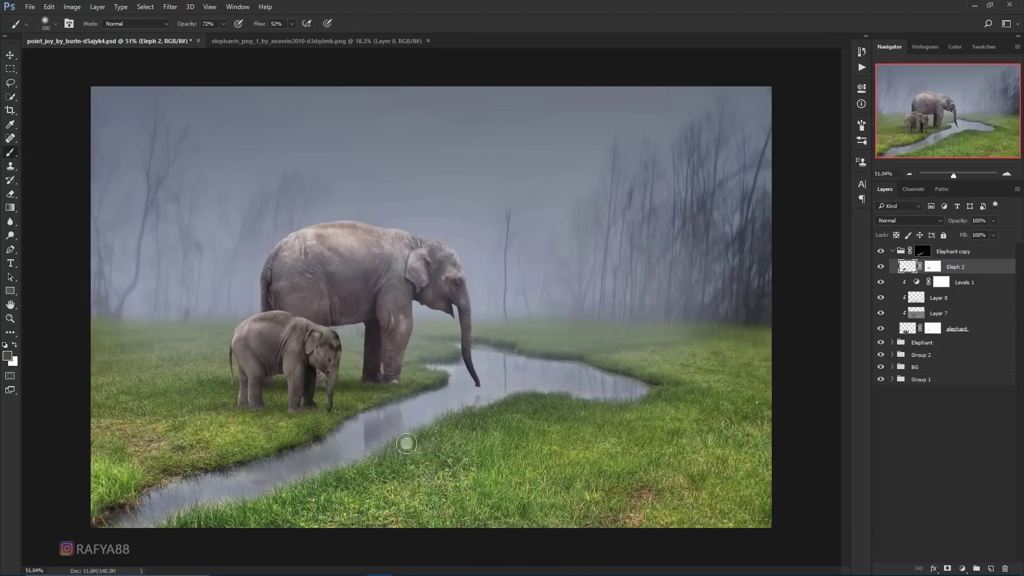
key("ctrl+z")
key("ctrl+alt+z")
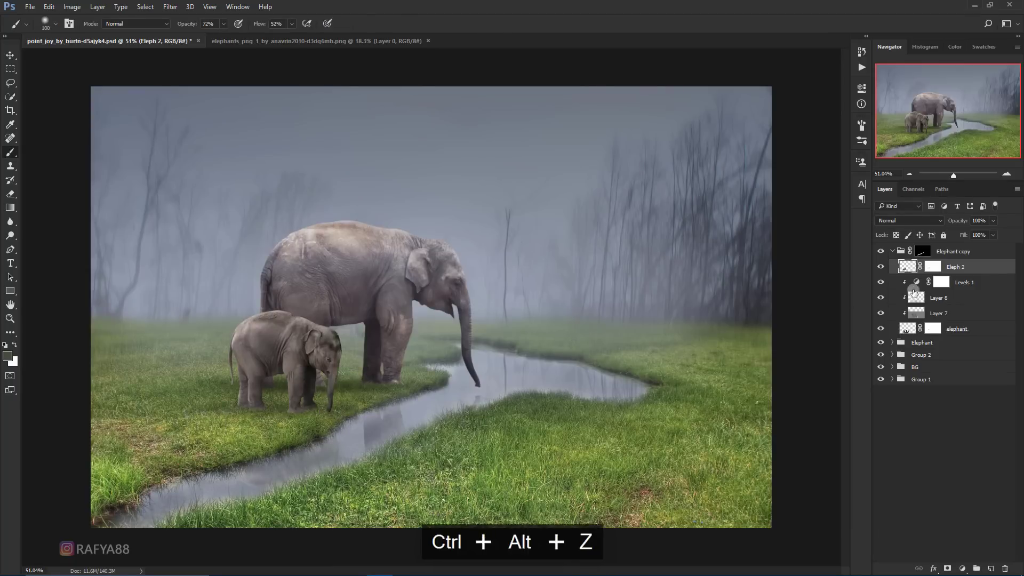
Target the baby elephant's layer mask with white as the painting colour
left_click(932, 266)
key("x")
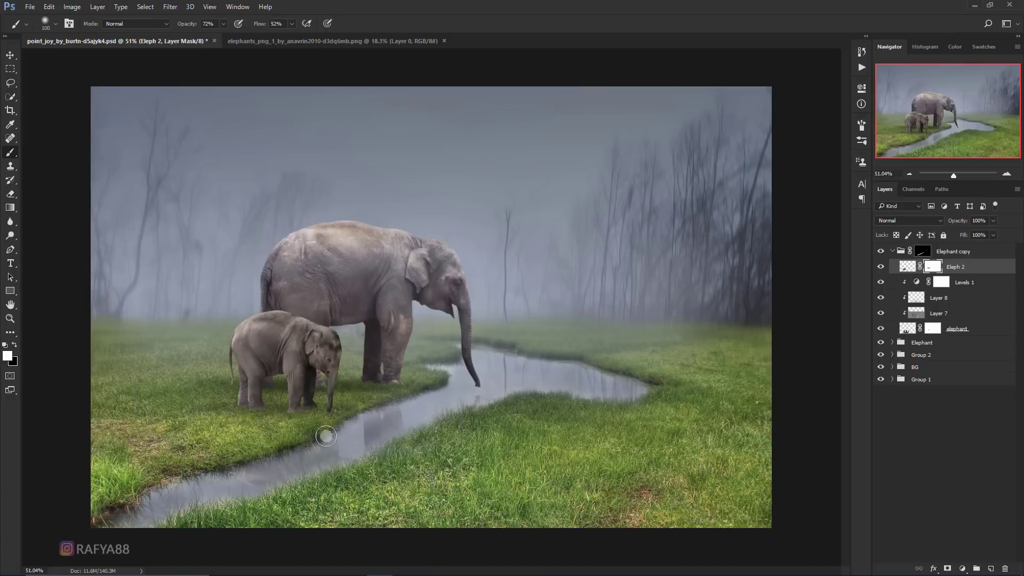
key("ctrl+minus")
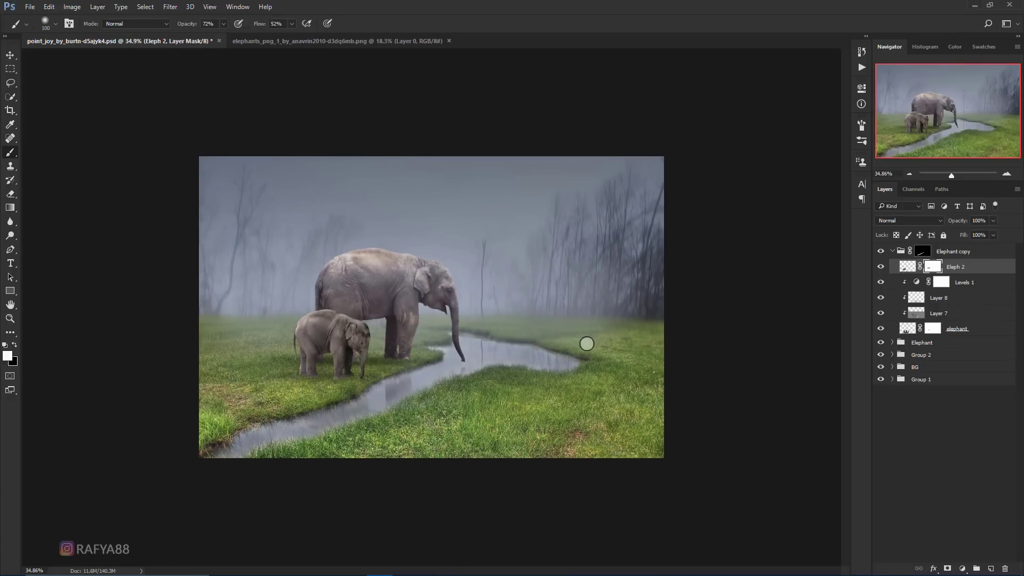
key("ctrl+plus")
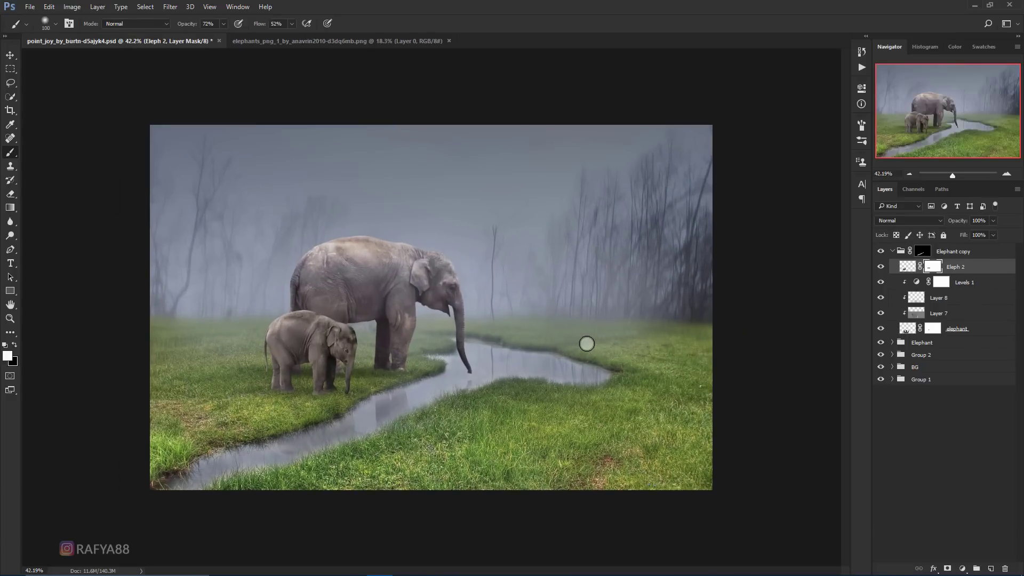
Collapse the Elephant group, give it a colour label and reselect the reflection group
left_click(893, 251)
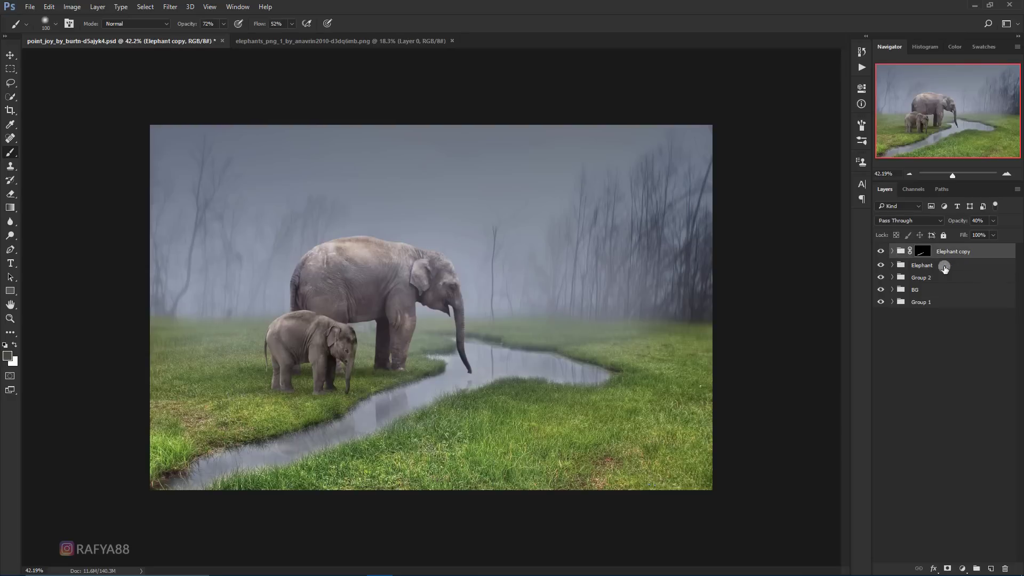
right_click(944, 266)
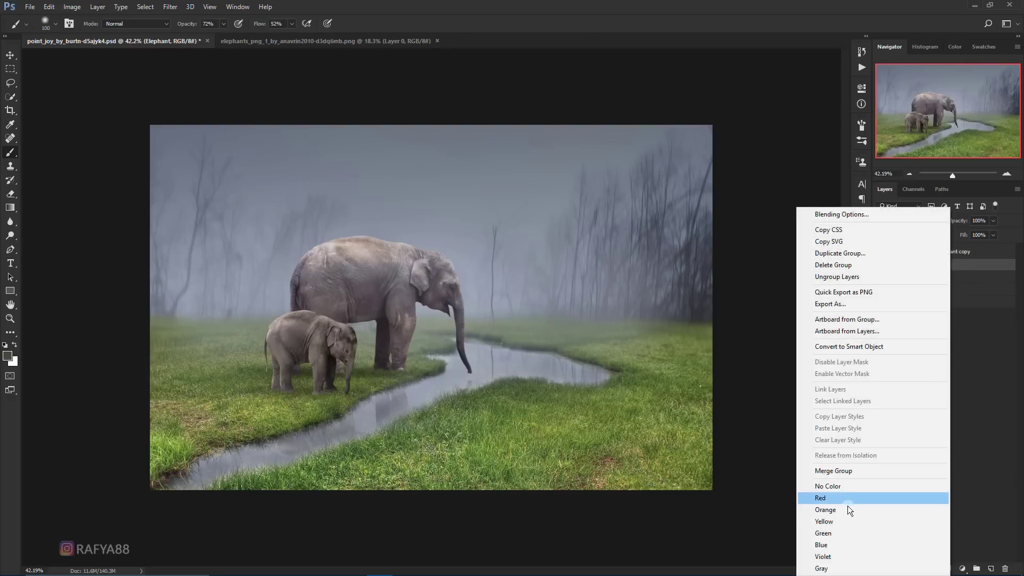
left_click(850, 544)
left_click(982, 249)
key("x")
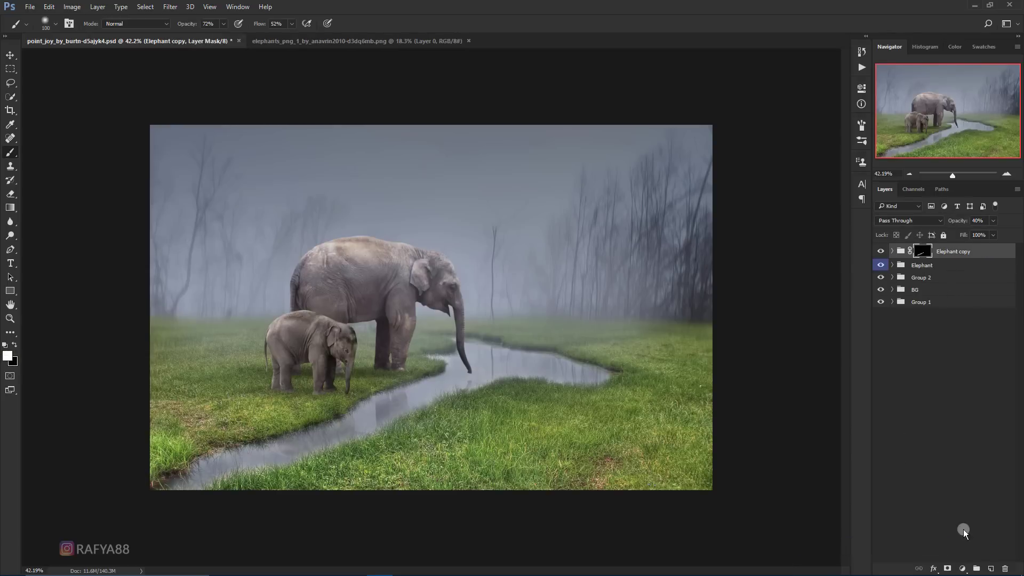
Add a new layer above the reflection and set the foreground to near-black dark blue
left_click(991, 569)
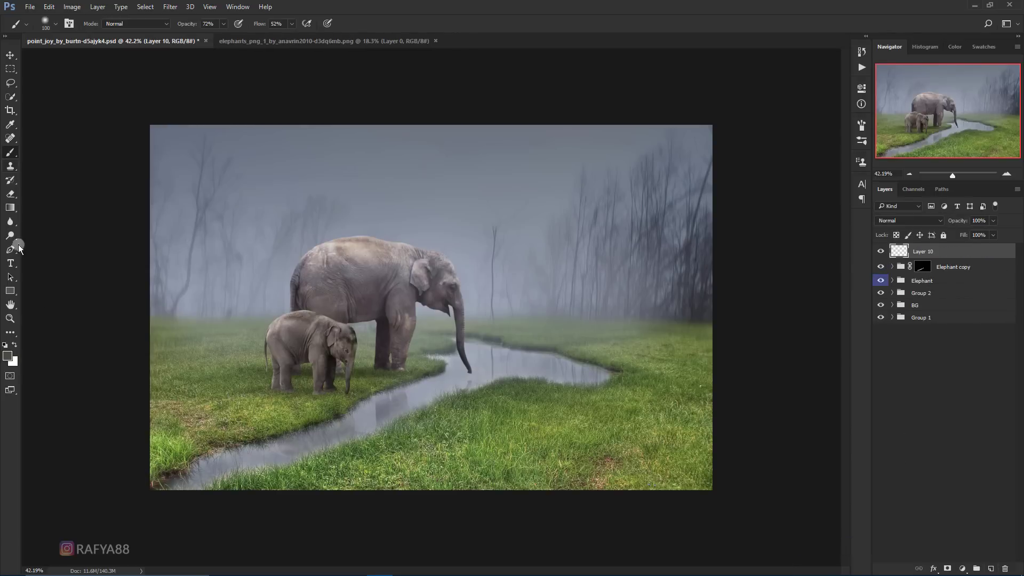
left_click(8, 357)
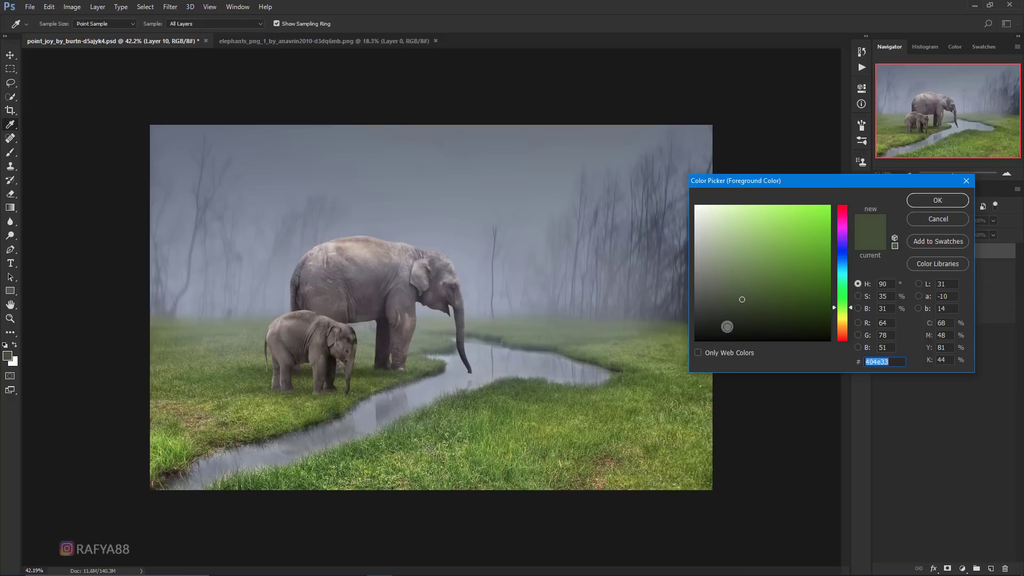
left_click_drag(727, 313, 724, 318)
left_click_drag(841, 268, 842, 263)
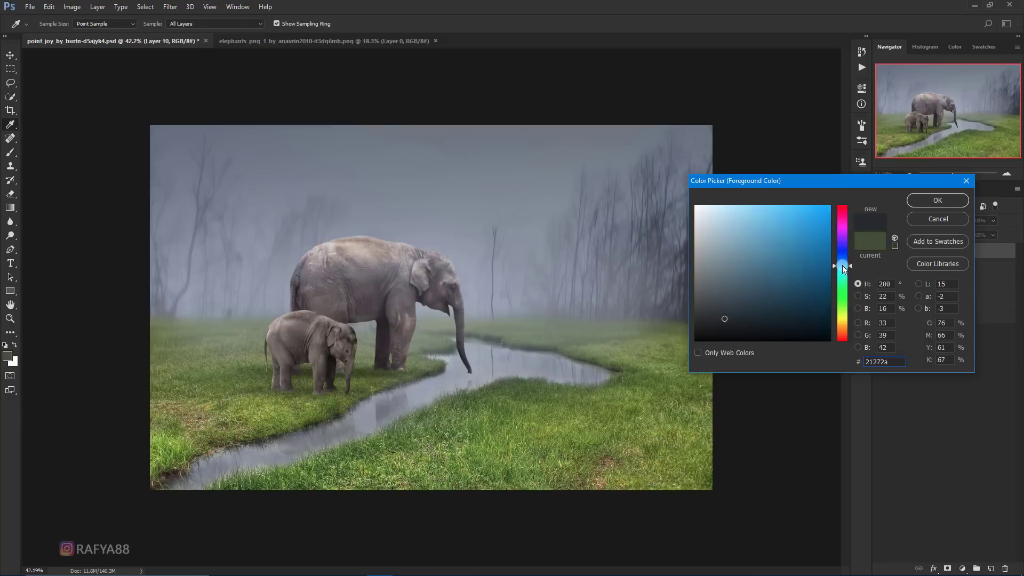
left_click_drag(745, 320, 746, 329)
left_click(910, 205)
Paint the bottom edge and bottom-left corner with a 1700 px brush, then lower the layer to 61%
key("b")
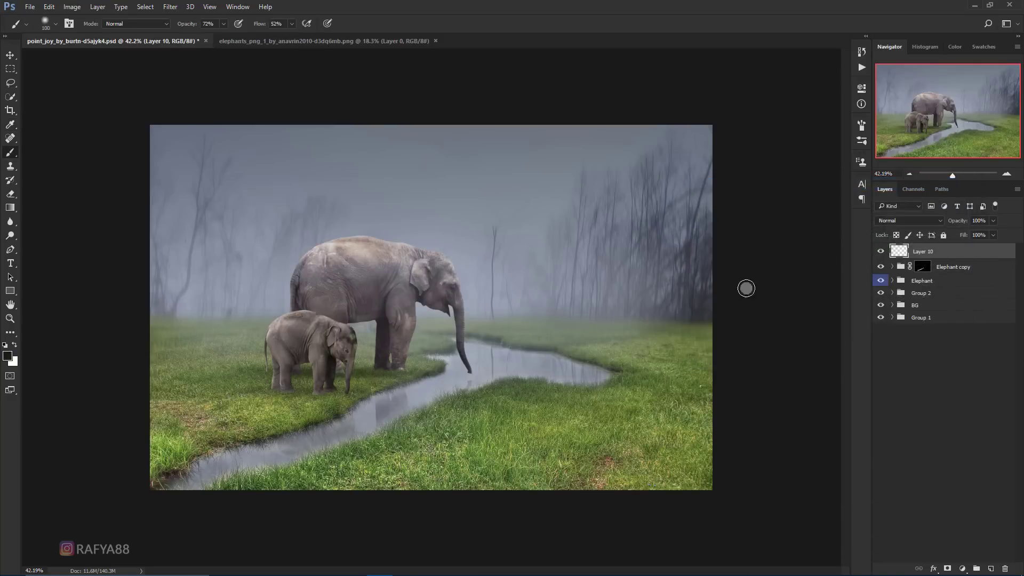
scroll(425, 370, "down", 1)
scroll(354, 372, "down", 4)
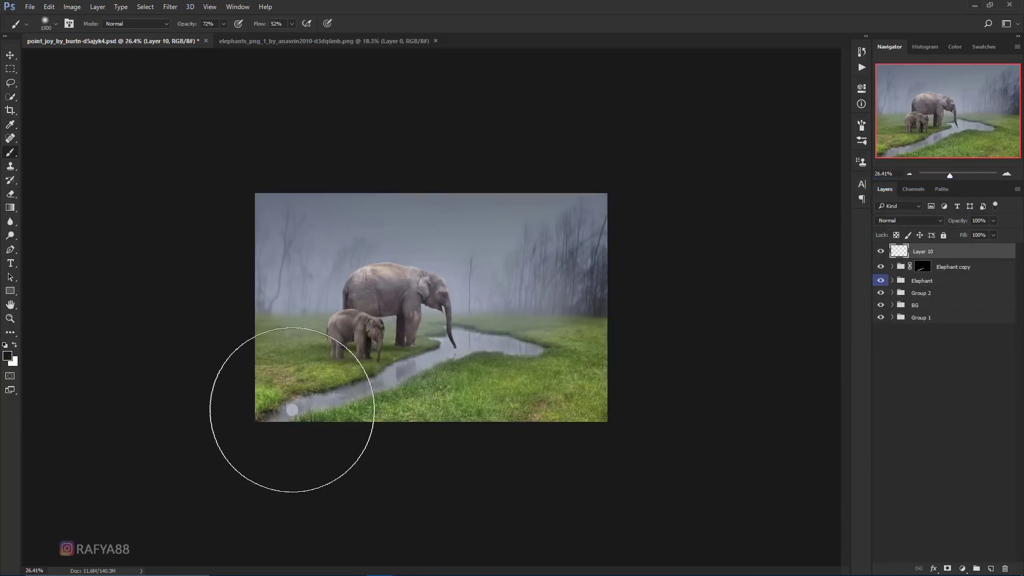
key("bracketright")
key("bracketright")
key("bracketright")
mouse_move(235, 430)
left_mouse_down()
mouse_move(405, 491)
mouse_move(733, 487)
mouse_move(535, 478)
mouse_move(704, 427)
mouse_move(581, 501)
left_mouse_up()
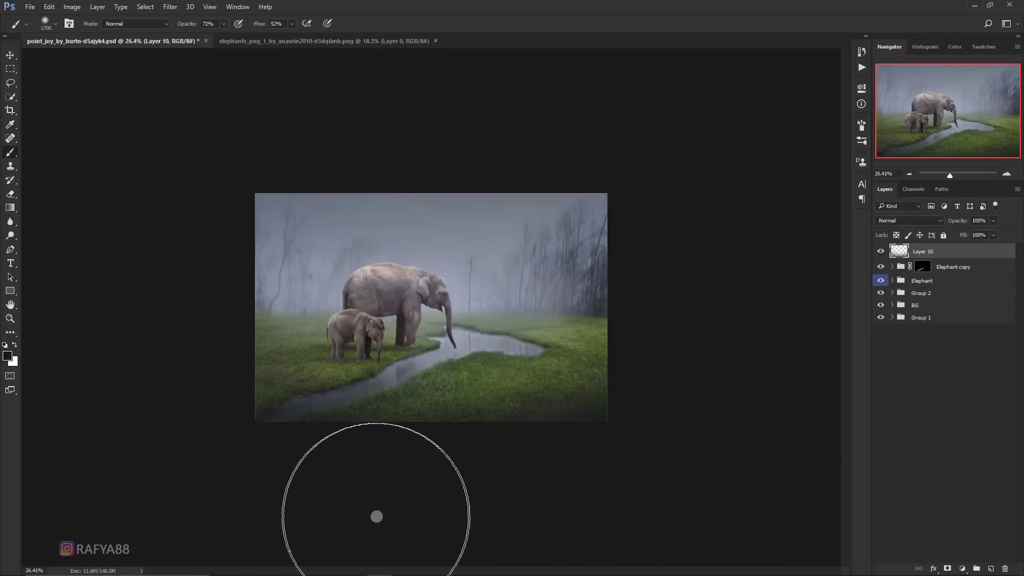
mouse_move(256, 503)
left_mouse_down()
mouse_move(166, 462)
mouse_move(249, 488)
mouse_move(536, 523)
mouse_move(425, 512)
mouse_move(686, 450)
mouse_move(484, 519)
left_mouse_up()
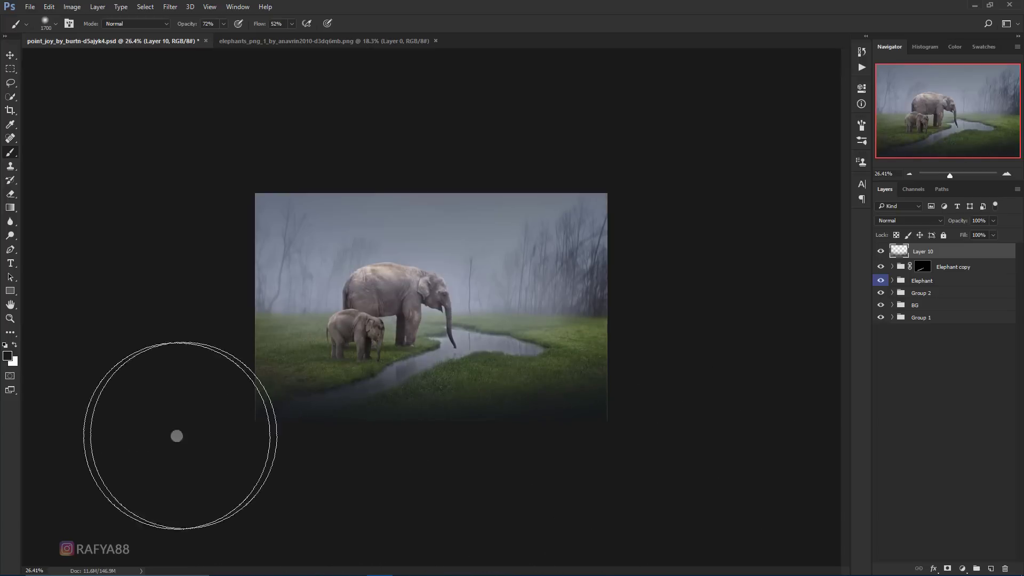
left_click_drag(962, 223, 948, 226)
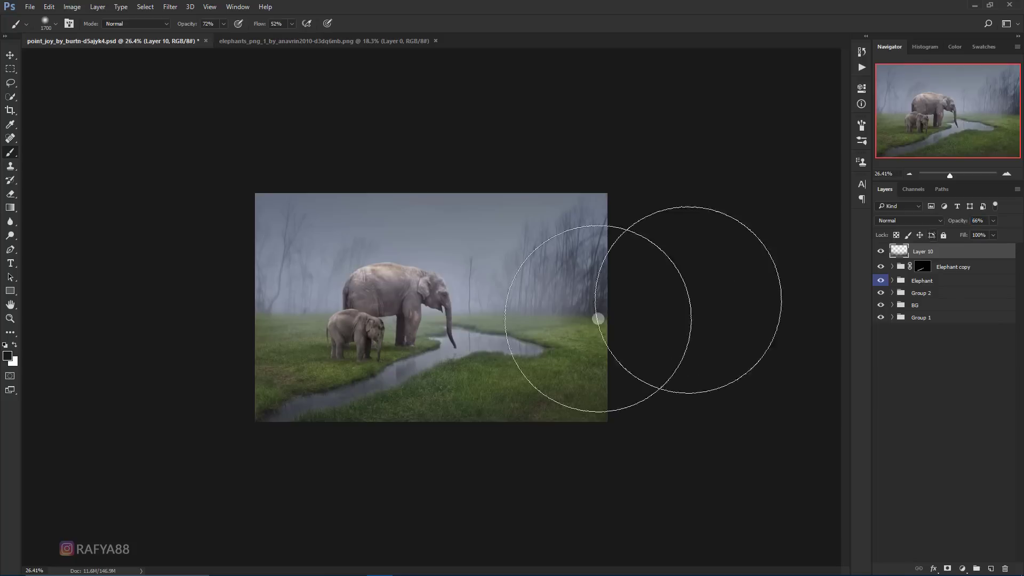
scroll(330, 351, "up", 3)
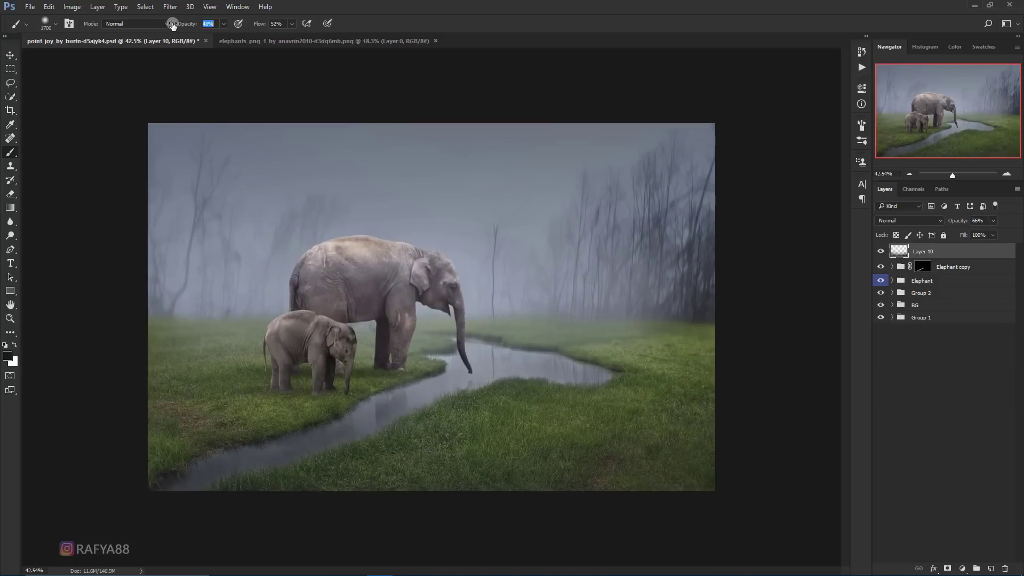
Erase the dark layer's centre with a 1300 px eraser and toggle it to compare
key("bracketleft")
key("bracketleft")
key("bracketleft")
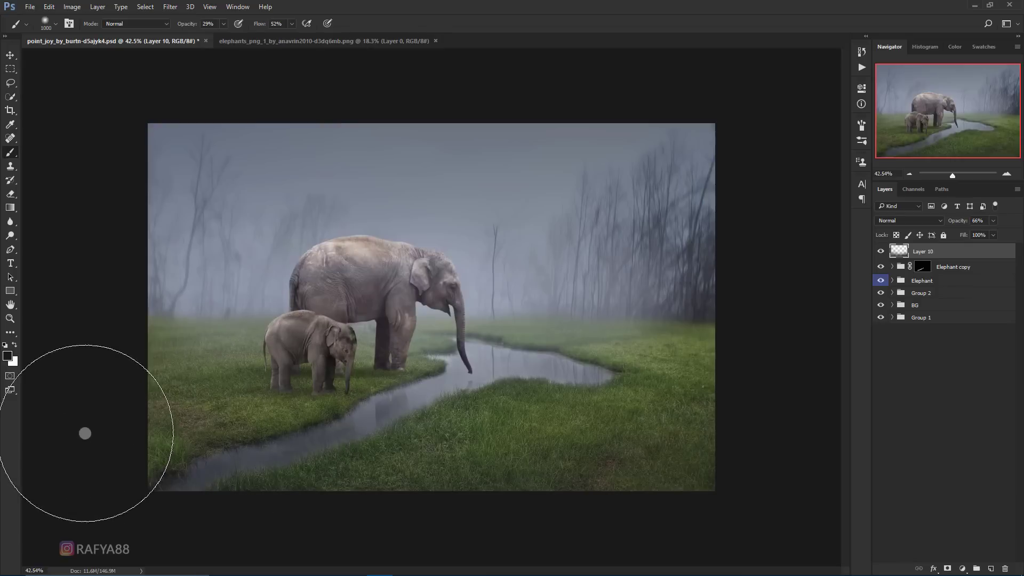
key("bracketleft")
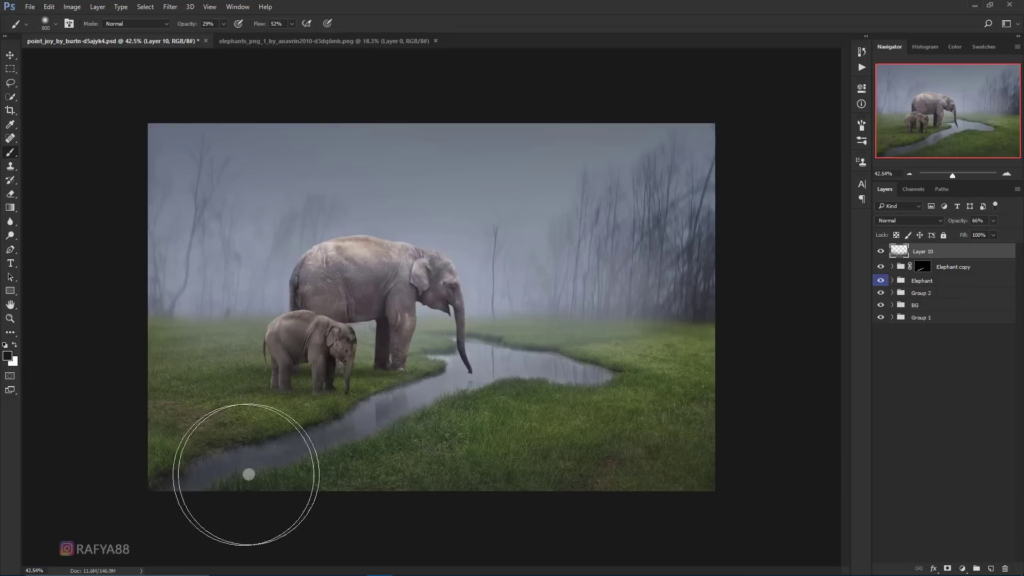
key("bracketleft")
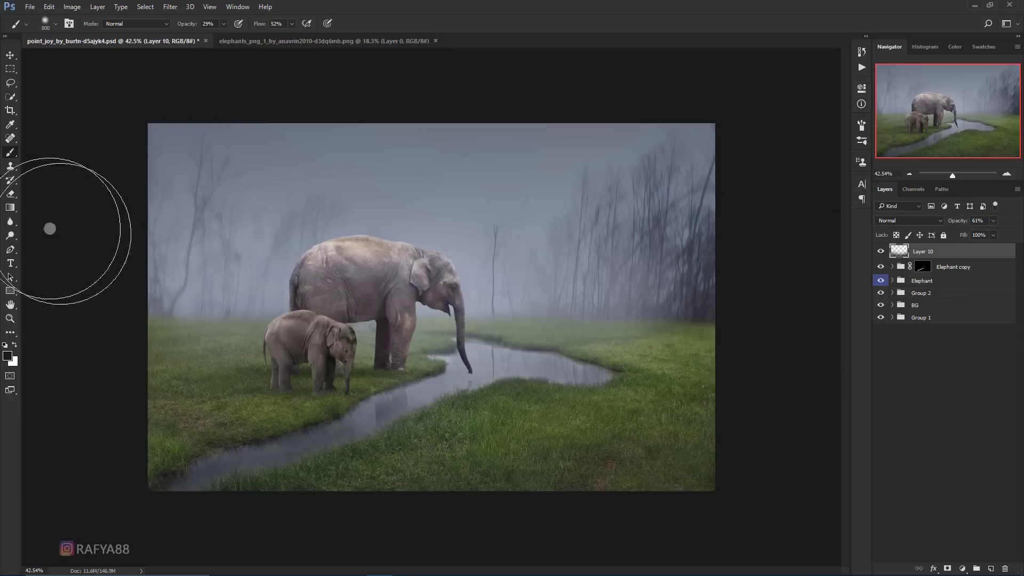
left_click(10, 194)
key("bracketright")
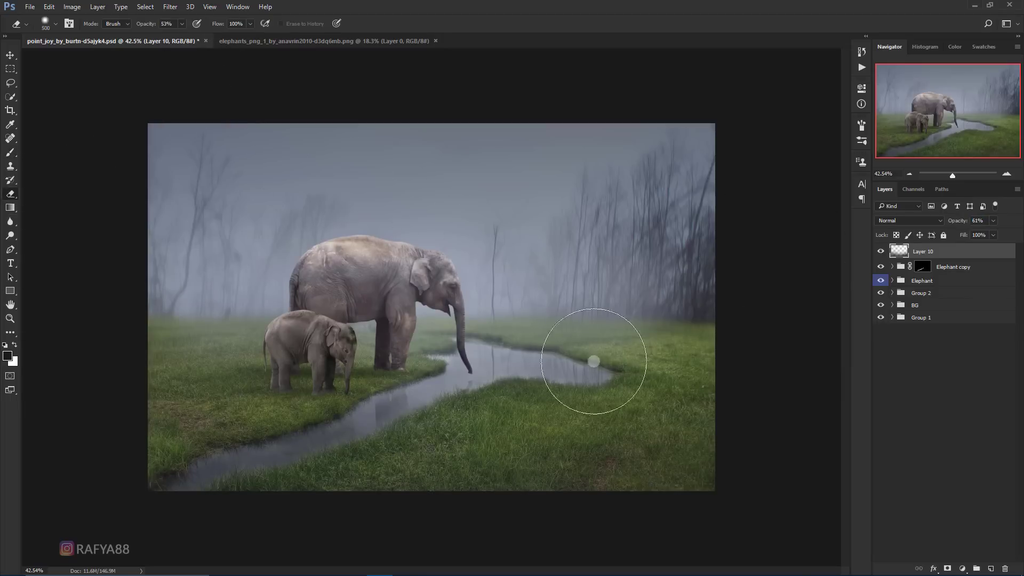
key("bracketright")
key("bracketright")
key("bracketright")
key("bracketright")
key("bracketright")
key("bracketright")
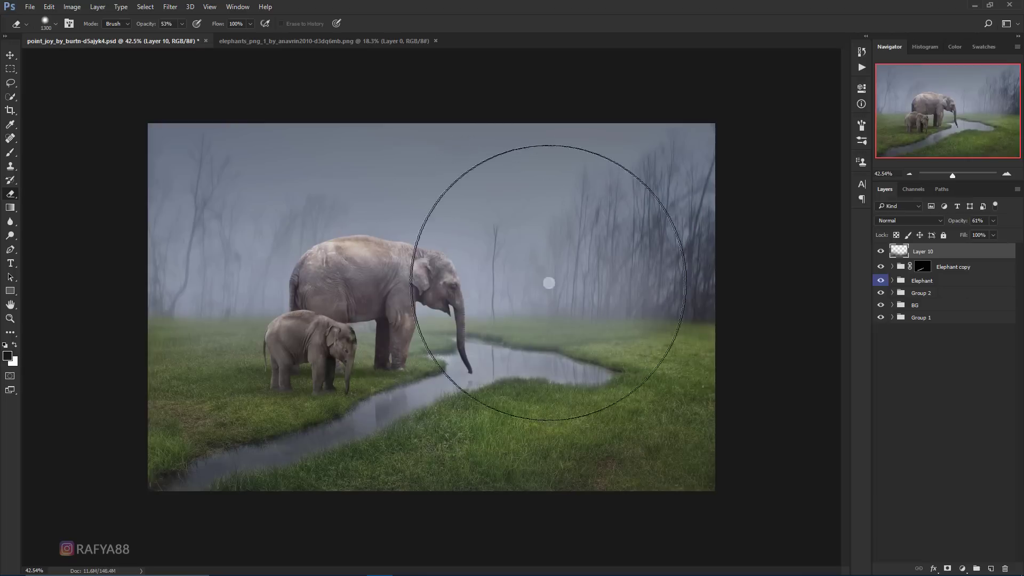
key("bracketleft")
key("bracketleft")
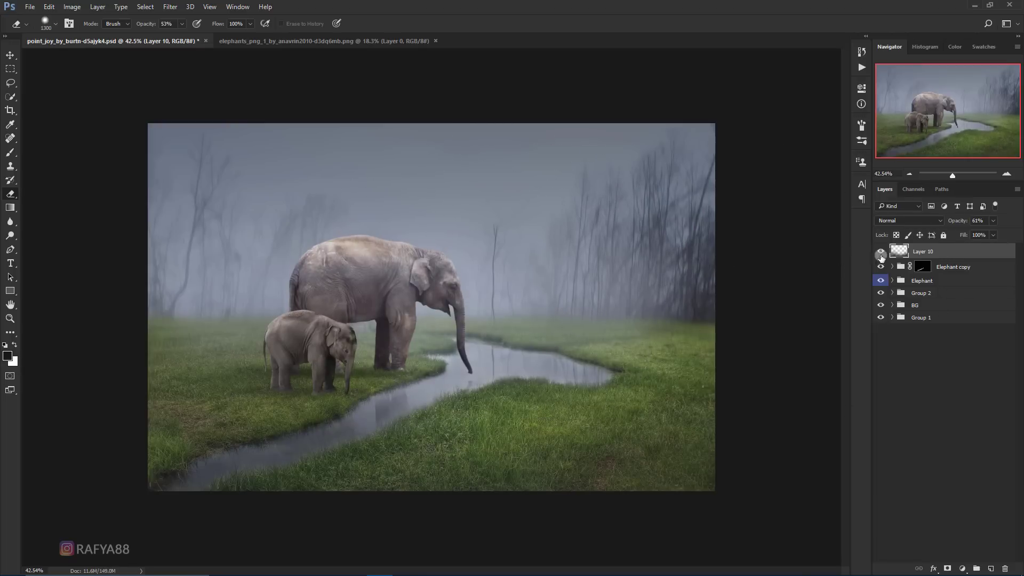
left_click(880, 251)
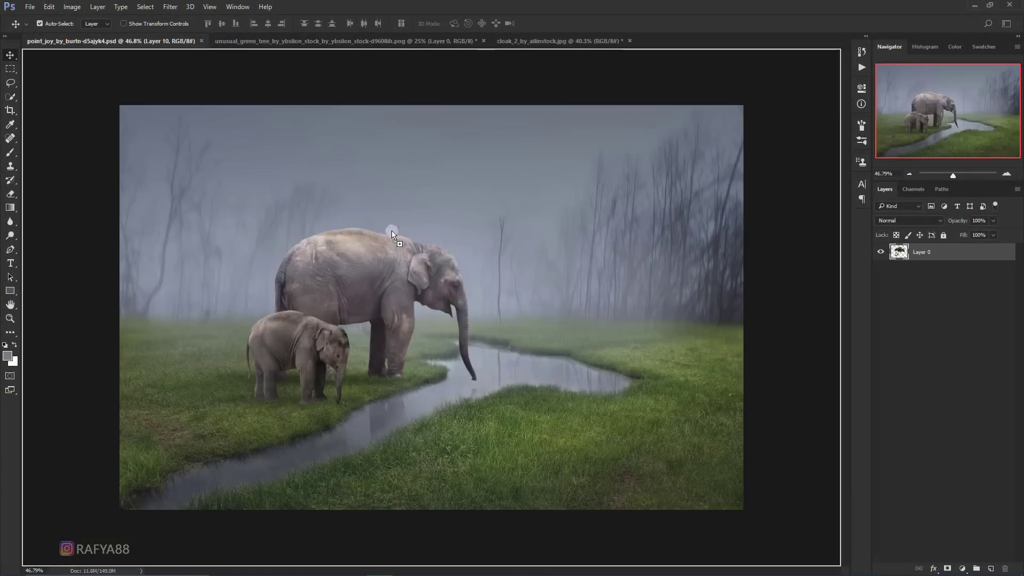
Drag the tree into the composite, scale it to about 49% and flip it horizontally
left_click_drag(385, 202, 486, 251)
key("ctrl+t")
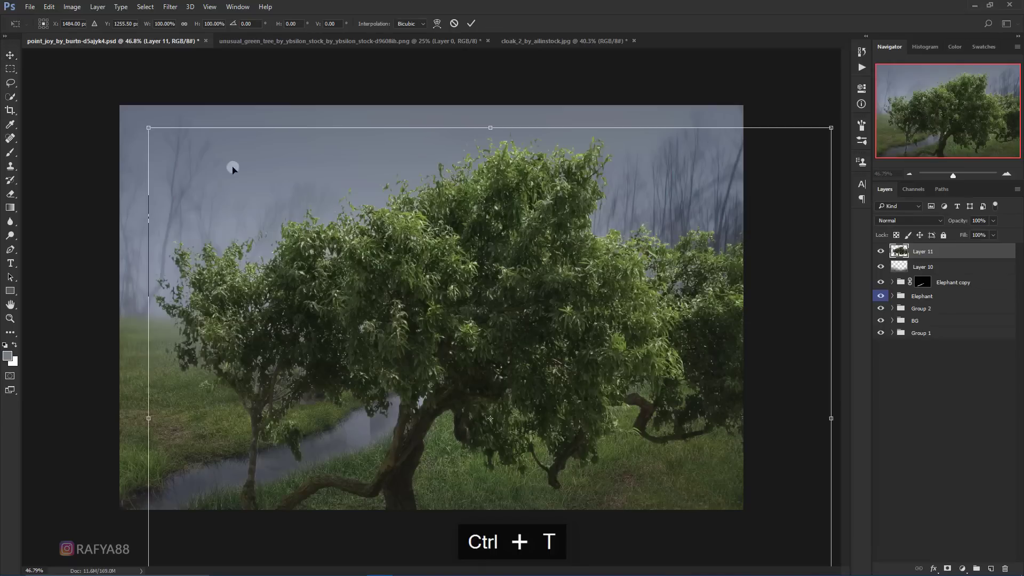
left_click_drag(146, 128, 324, 276)
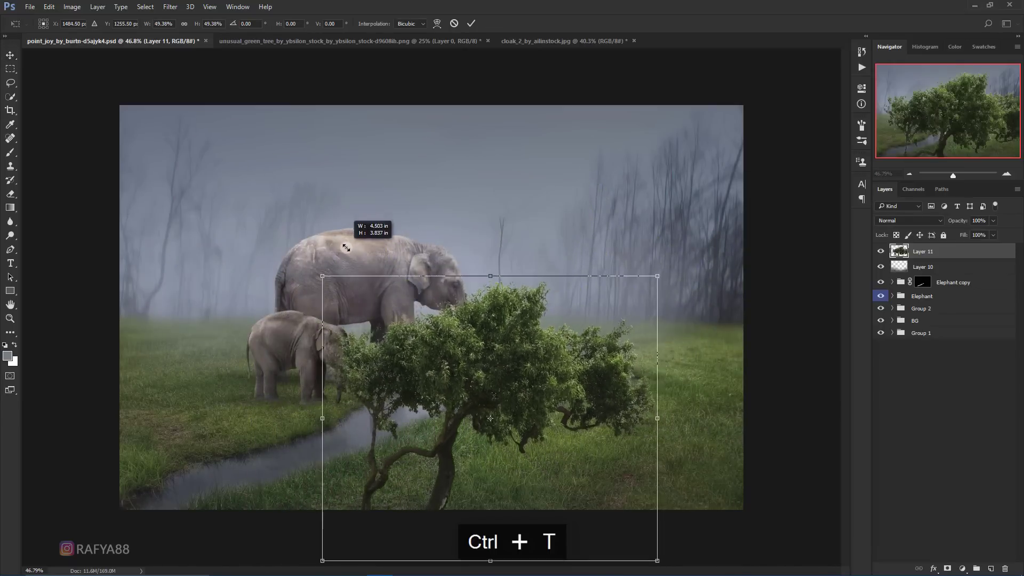
left_click_drag(479, 346, 521, 247)
right_click(521, 244)
left_click(582, 402)
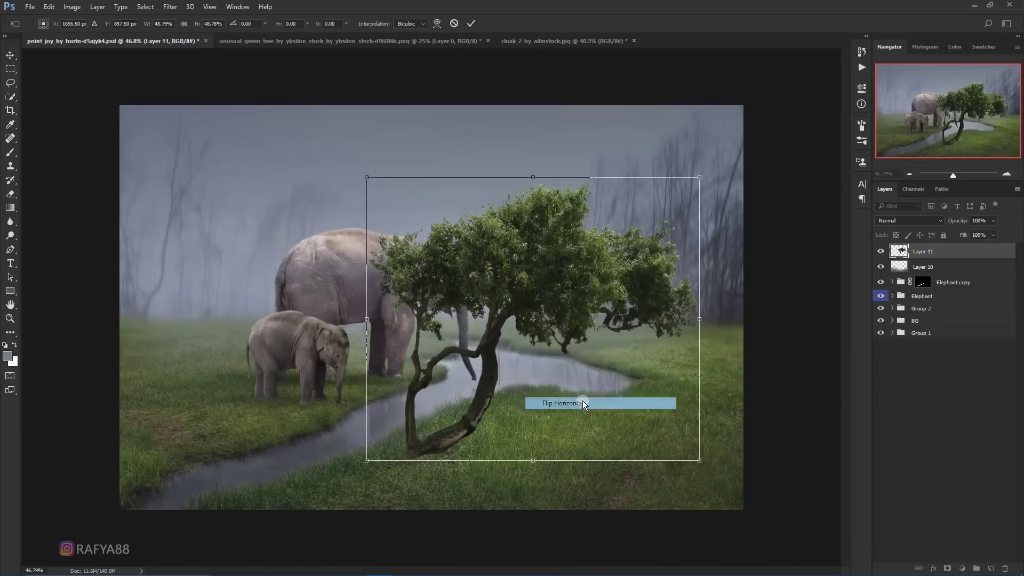
Position the flipped tree at the top-right edge with a slight tilt and commit
left_click_drag(612, 316, 706, 189)
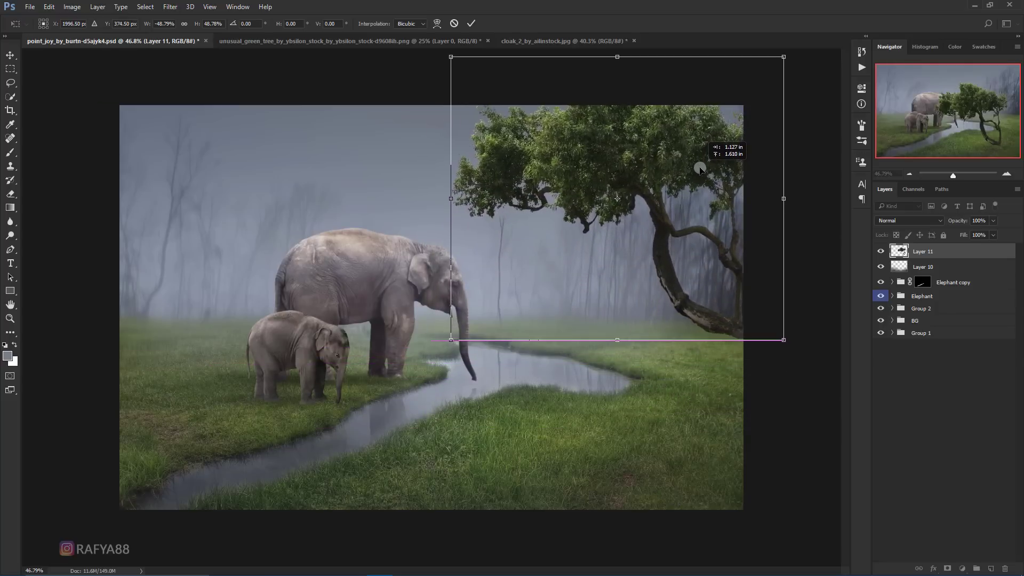
mouse_move(706, 189)
left_mouse_down()
mouse_move(695, 168)
mouse_move(704, 170)
left_mouse_up()
scroll(704, 170, "down", 1)
scroll(613, 186, "down", 2)
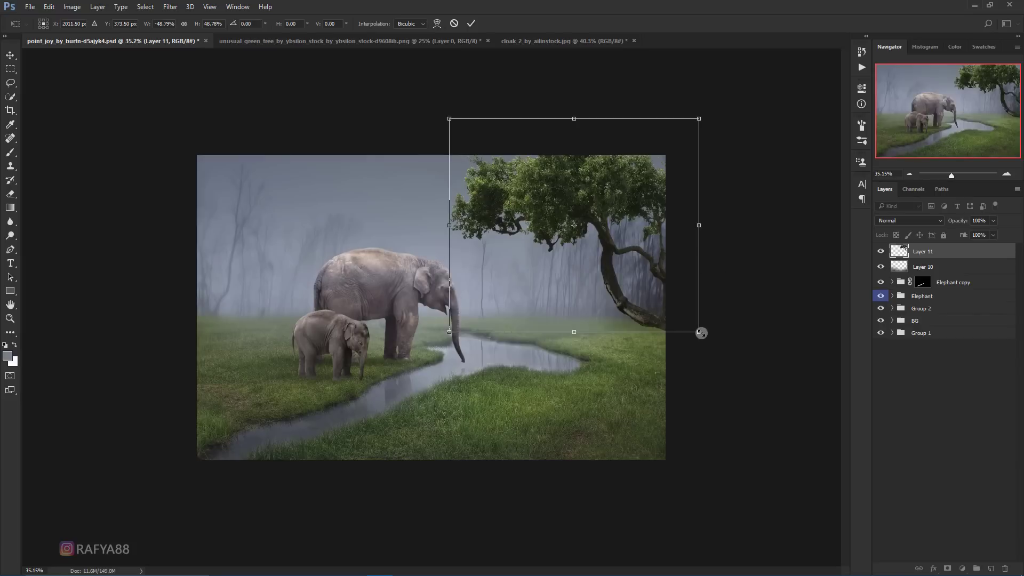
left_click_drag(702, 334, 735, 318)
left_click_drag(654, 227, 651, 205)
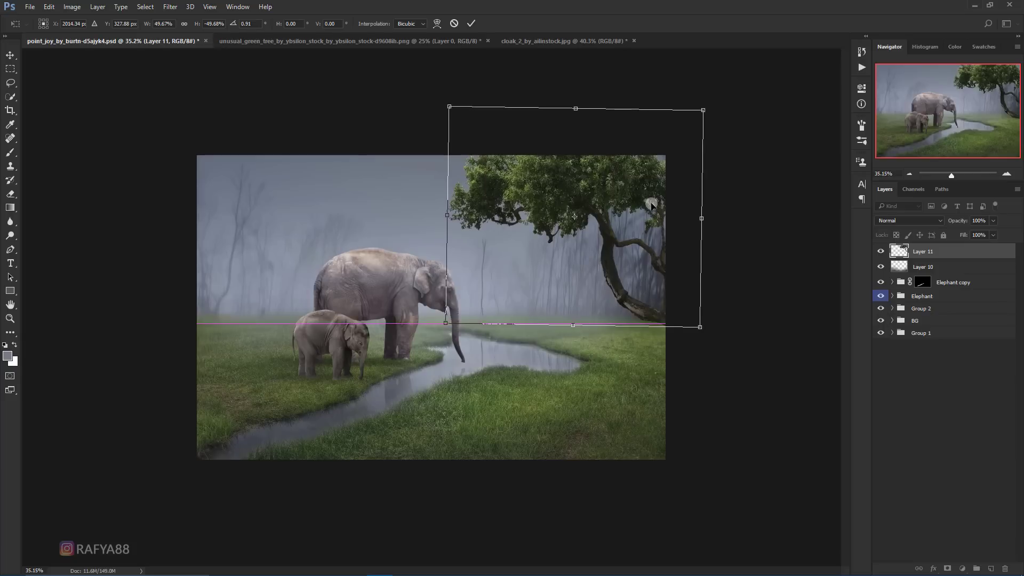
left_click(471, 23)
scroll(528, 189, "up", 1)
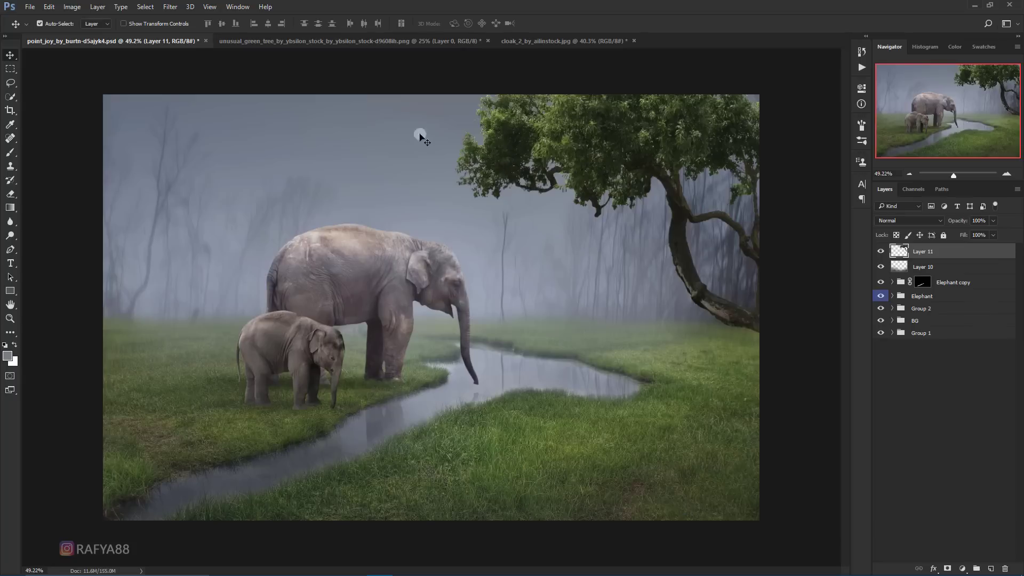
Apply a light Gaussian Blur to the tree layer
left_click(173, 11)
mouse_move(231, 123)
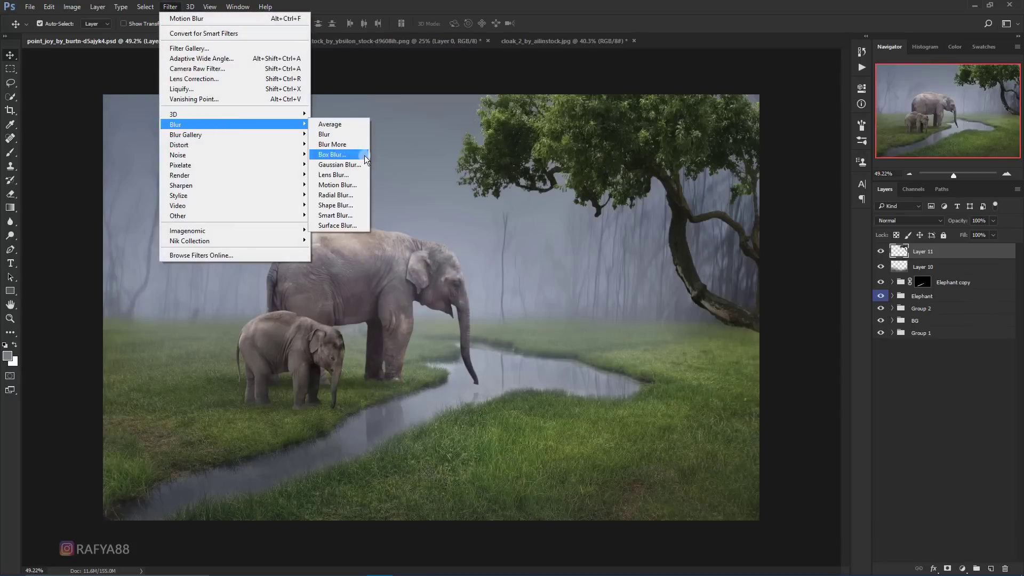
left_click(366, 166)
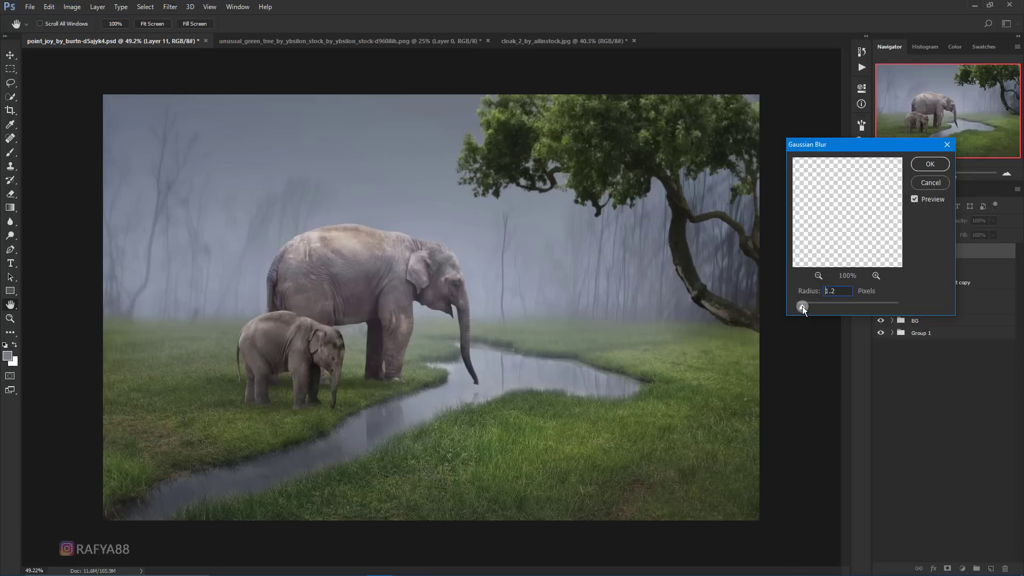
left_click(919, 174)
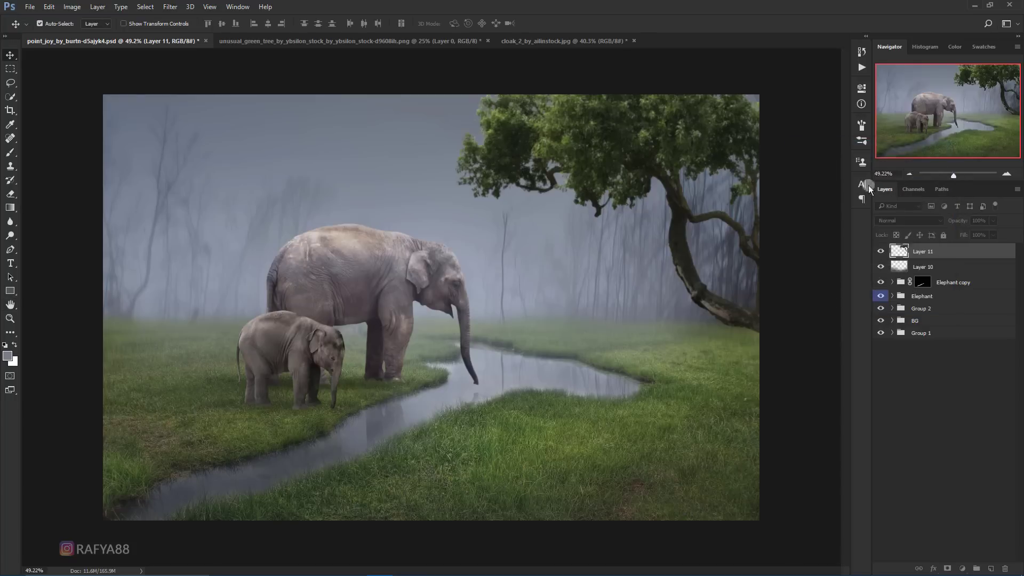
Close the unusual_green_tree source image without saving
scroll(533, 267, "down", 1)
scroll(536, 268, "down", 1)
scroll(539, 270, "up", 1)
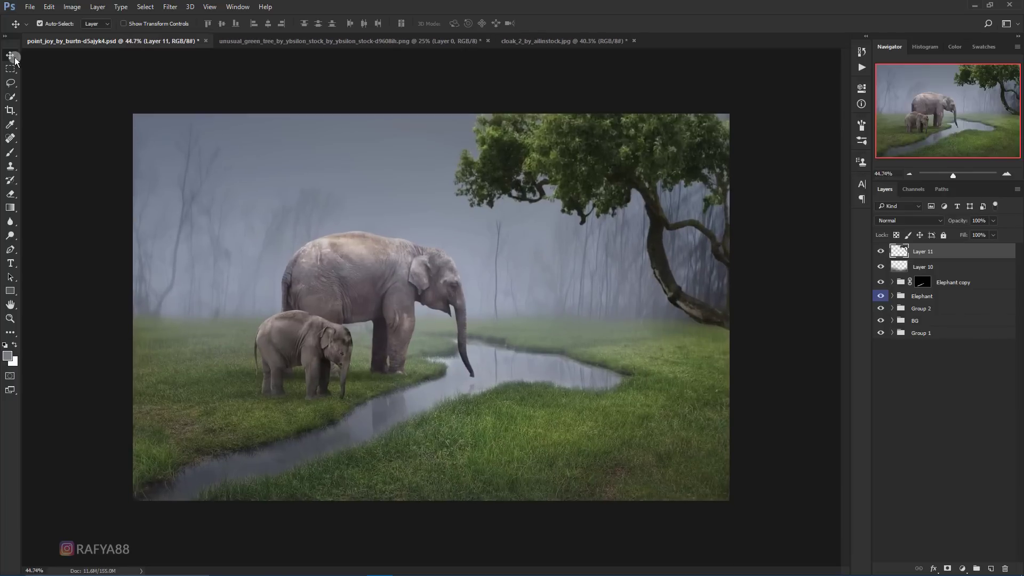
left_click(488, 41)
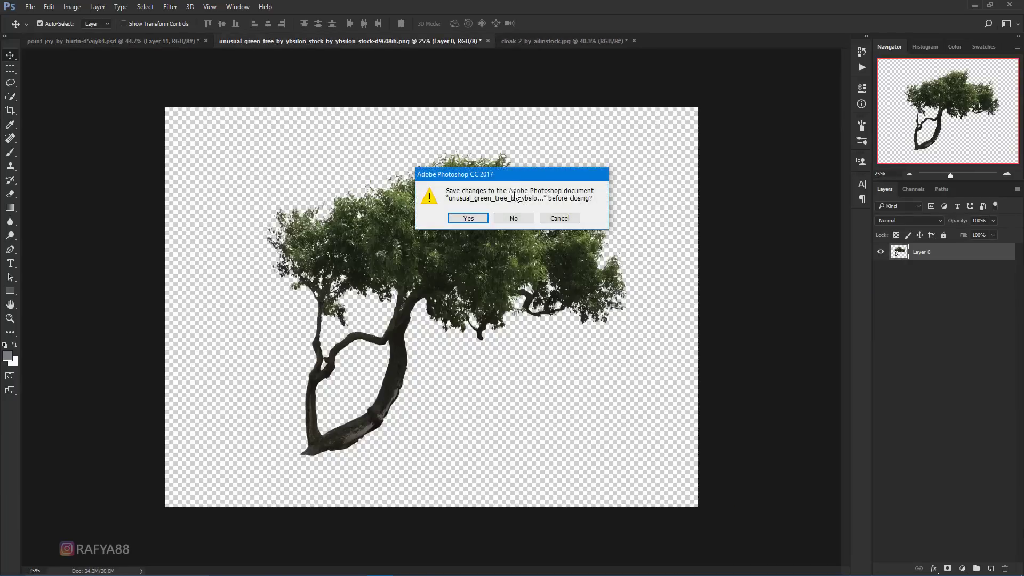
key("Return")
Switch to the cloak_2 photo and start a Pen path along the hood edge
left_click(334, 42)
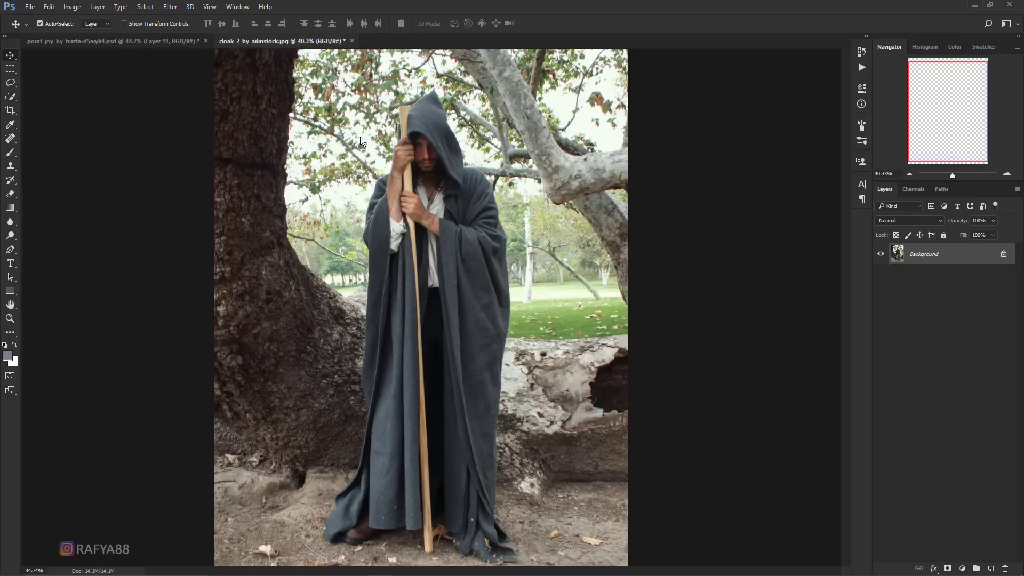
scroll(40, 226, "up", 1)
left_click(10, 250)
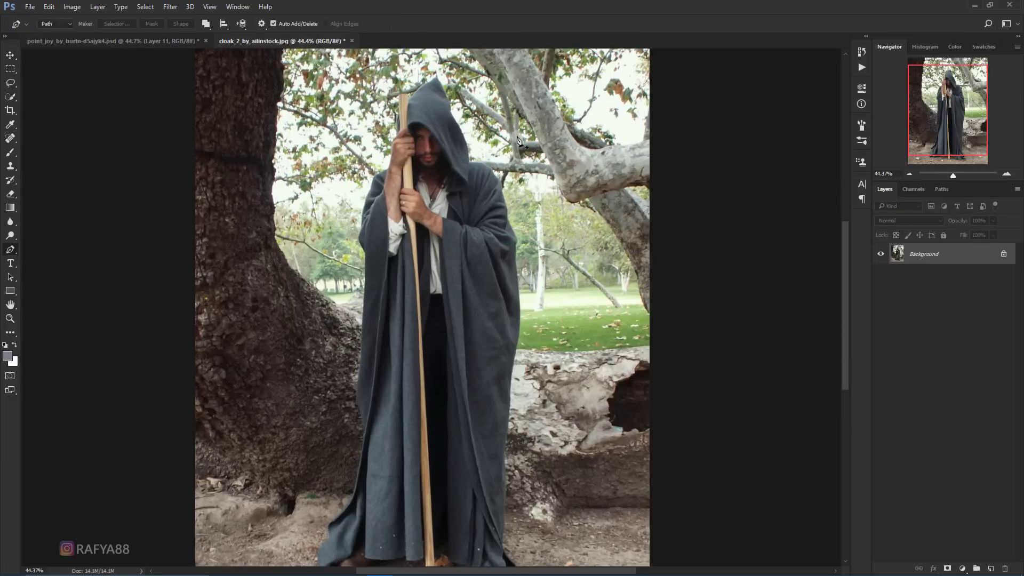
scroll(482, 112, "up", 5)
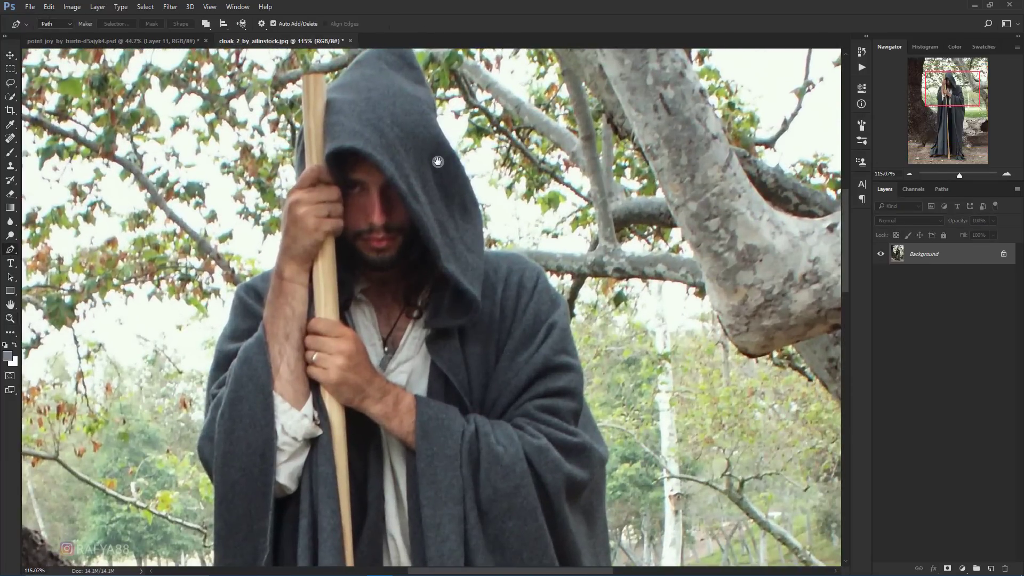
left_click_drag(437, 161, 427, 243)
scroll(417, 130, "up", 2)
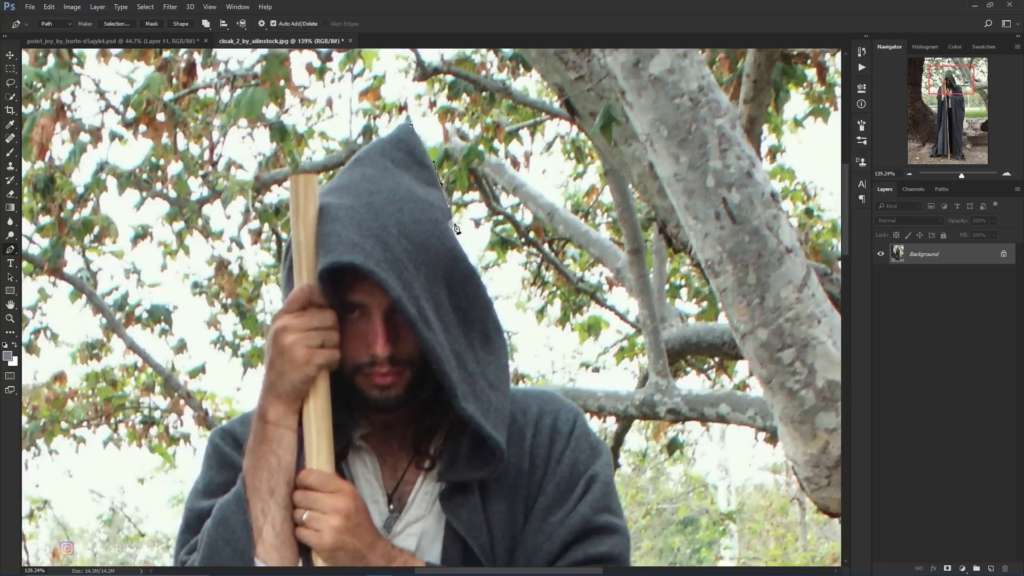
left_click(491, 294)
left_click(500, 323)
key("ctrl+z")
Trace the path down the cloak's right edge and along the hem to the man's foot
left_click_drag(621, 466, 603, 176)
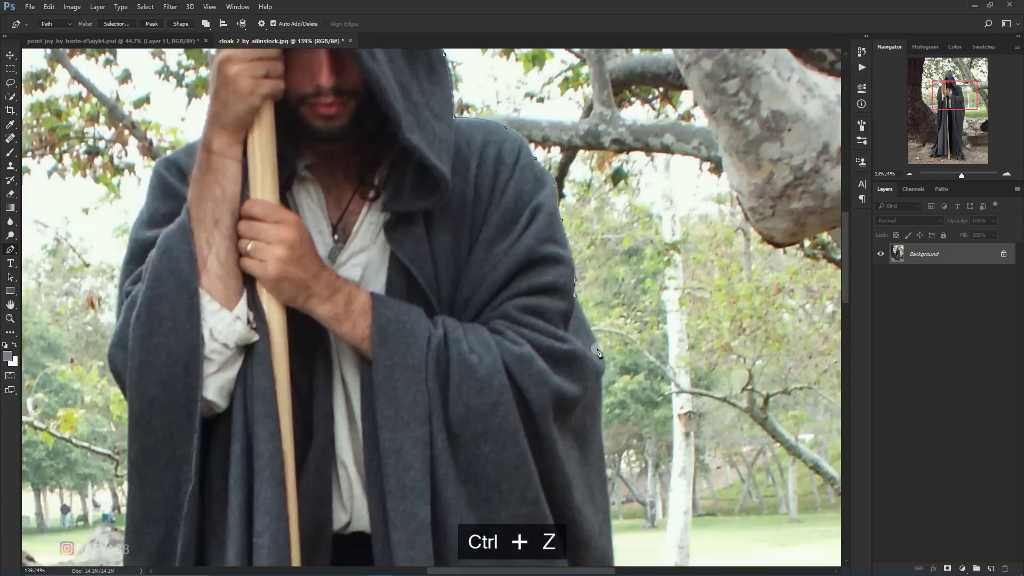
left_click(598, 352)
left_click_drag(602, 411, 629, 213)
left_click_drag(634, 427, 635, 223)
left_click_drag(636, 373, 637, 426)
left_click_drag(661, 480, 664, 90)
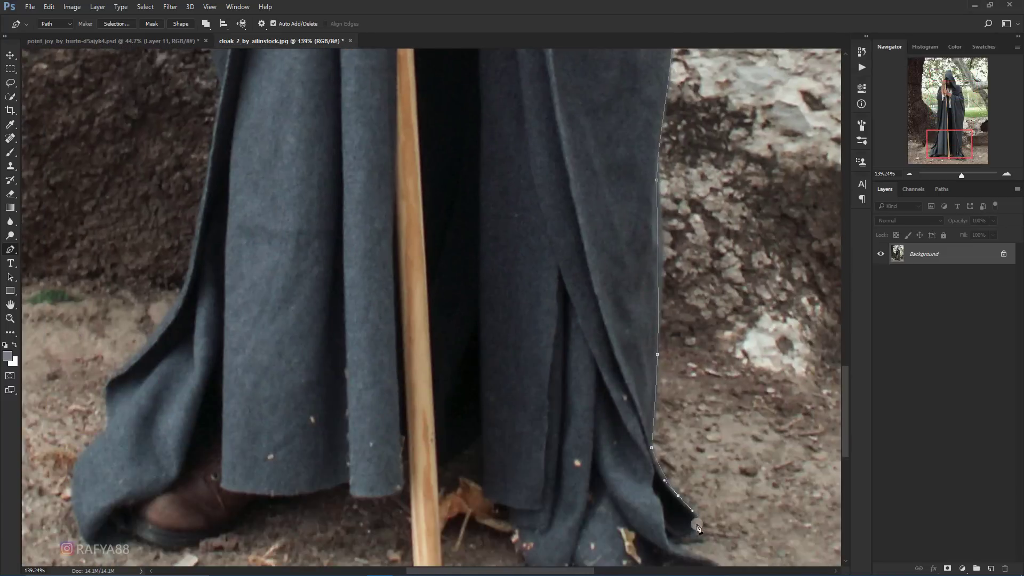
left_click_drag(666, 373, 667, 192)
left_click(505, 349)
left_click(432, 326)
left_click(274, 304)
left_click_drag(274, 304, 461, 320)
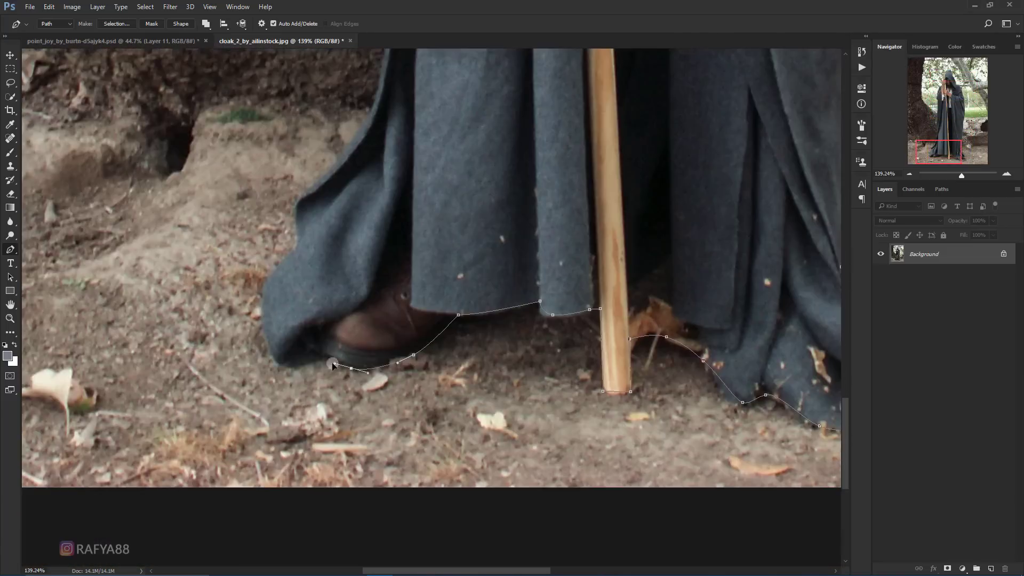
mouse_move(346, 203)
left_mouse_down()
mouse_move(347, 347)
mouse_move(310, 346)
left_mouse_up()
mouse_move(374, 80)
left_mouse_down()
mouse_move(347, 437)
mouse_move(355, 533)
left_mouse_up()
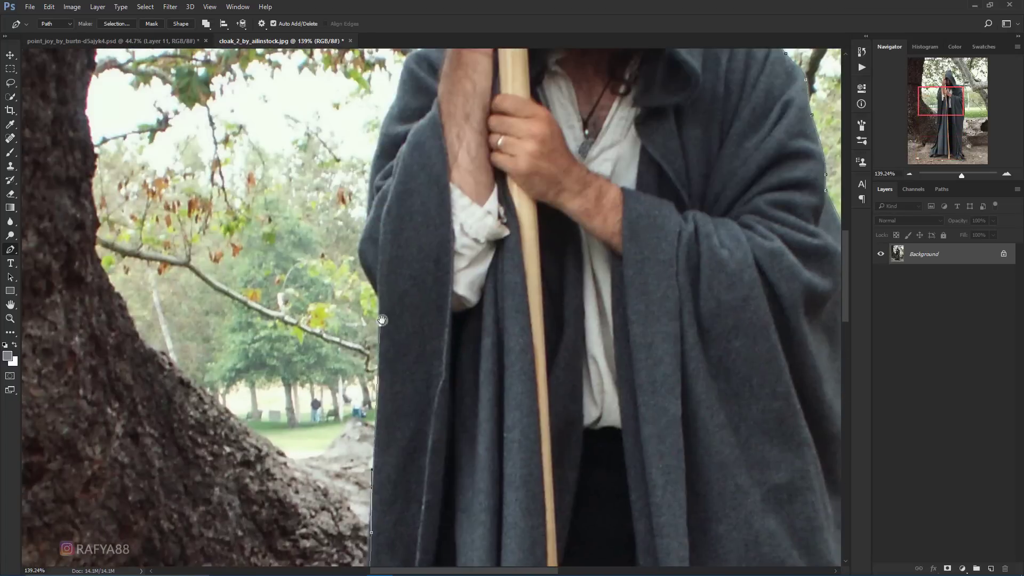
key("ctrl+z")
Continue the path up the cloak's left edge, hand, staff and hood
left_click(426, 180)
left_click(441, 141)
left_click_drag(440, 141, 409, 330)
left_click(406, 297)
left_click(414, 267)
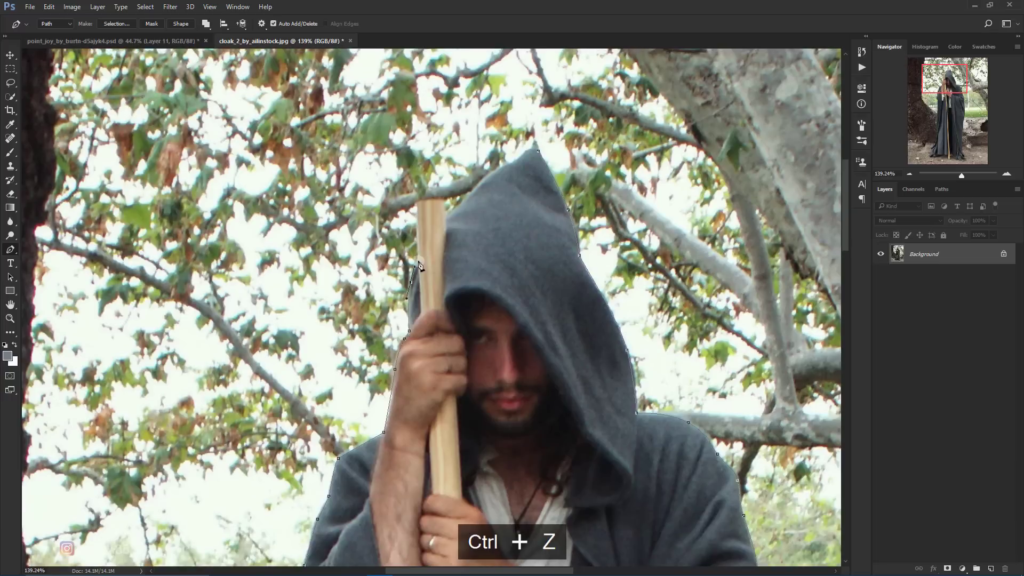
left_click_drag(511, 165, 520, 154)
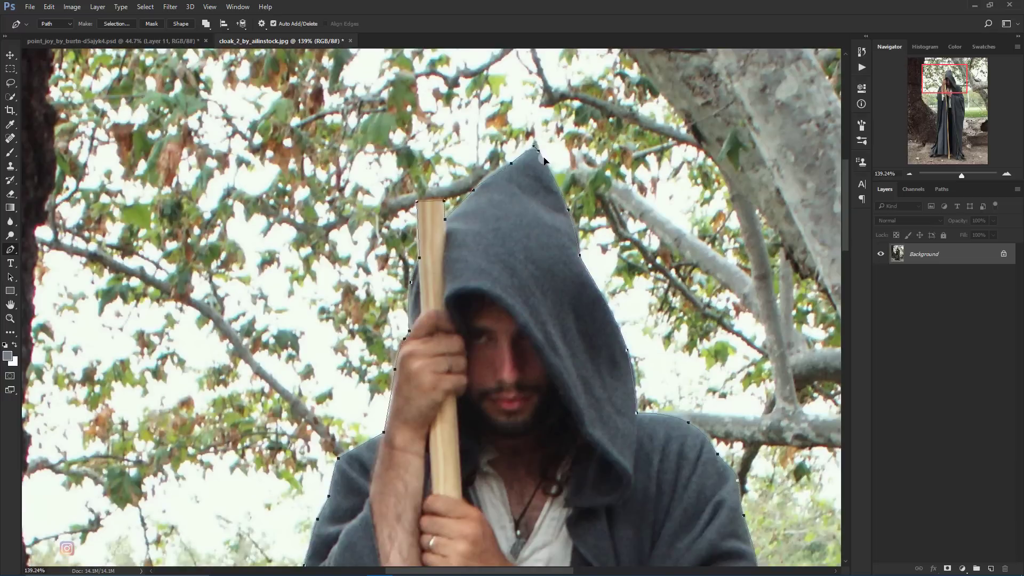
Convert the finished path into a selection with Make Selection
right_click(539, 188)
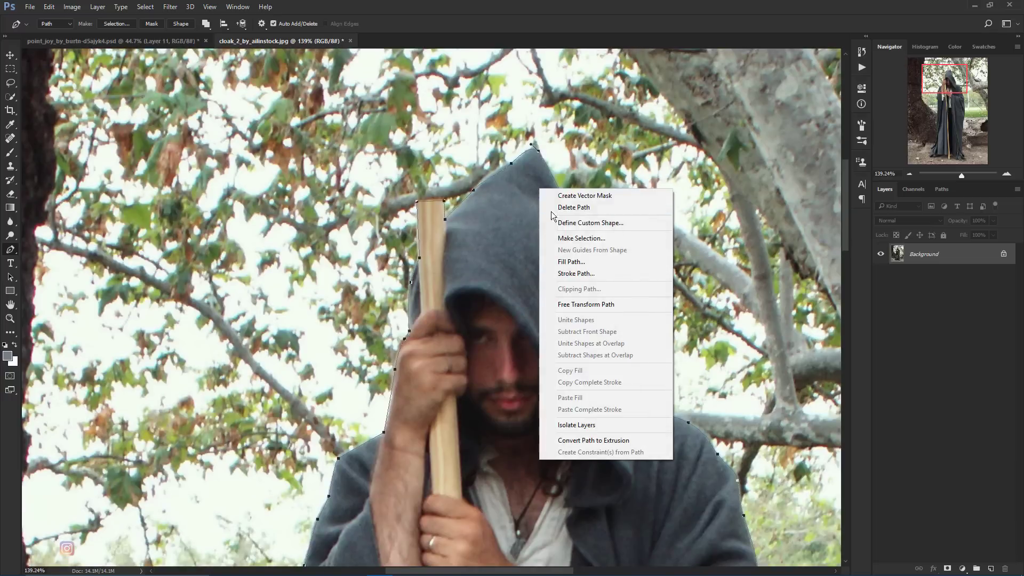
left_click(632, 239)
left_click(488, 133)
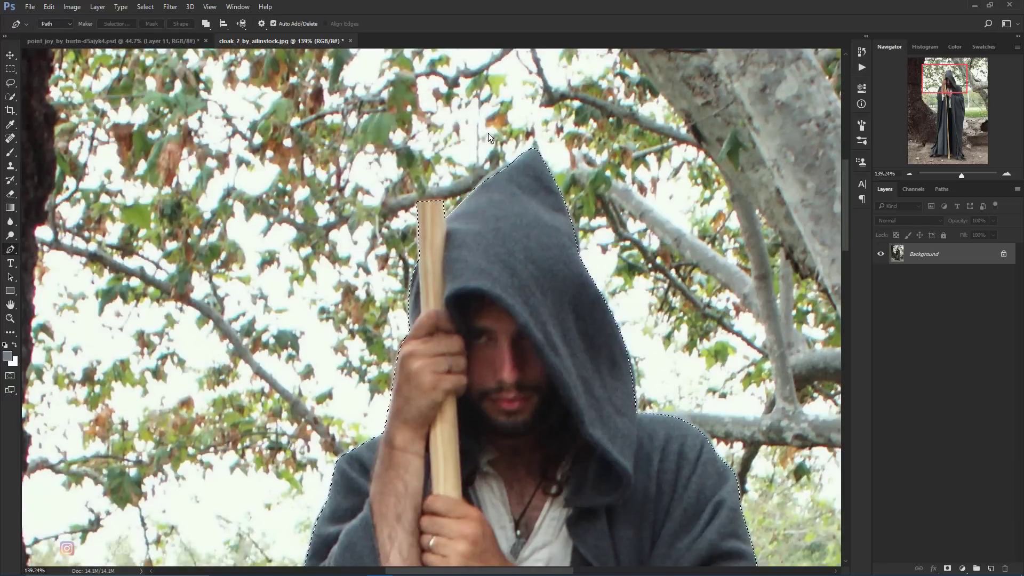
key("ctrl+0")
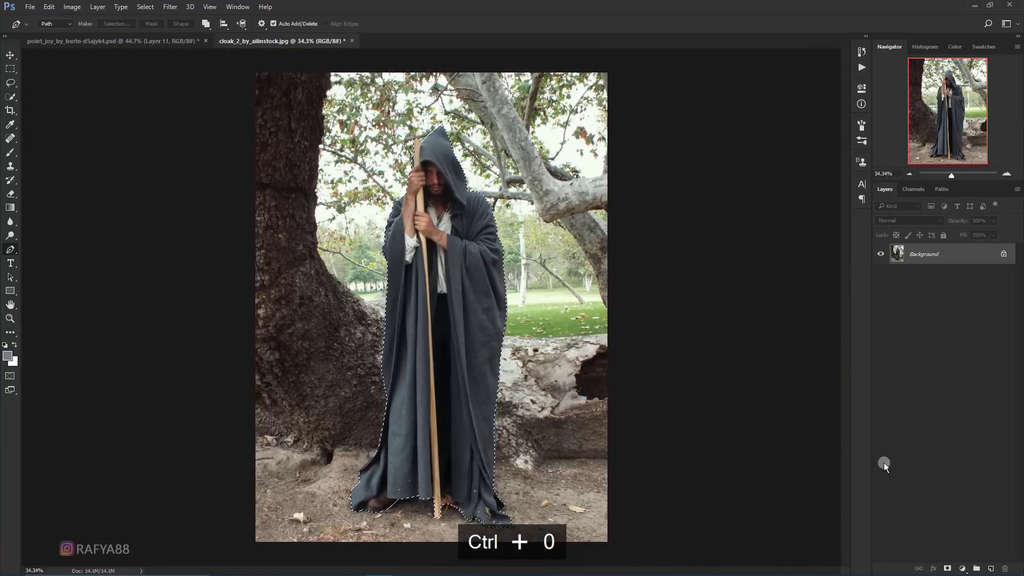
Mask the hooded man from his background and drag him into the elephant composite
left_click(947, 568)
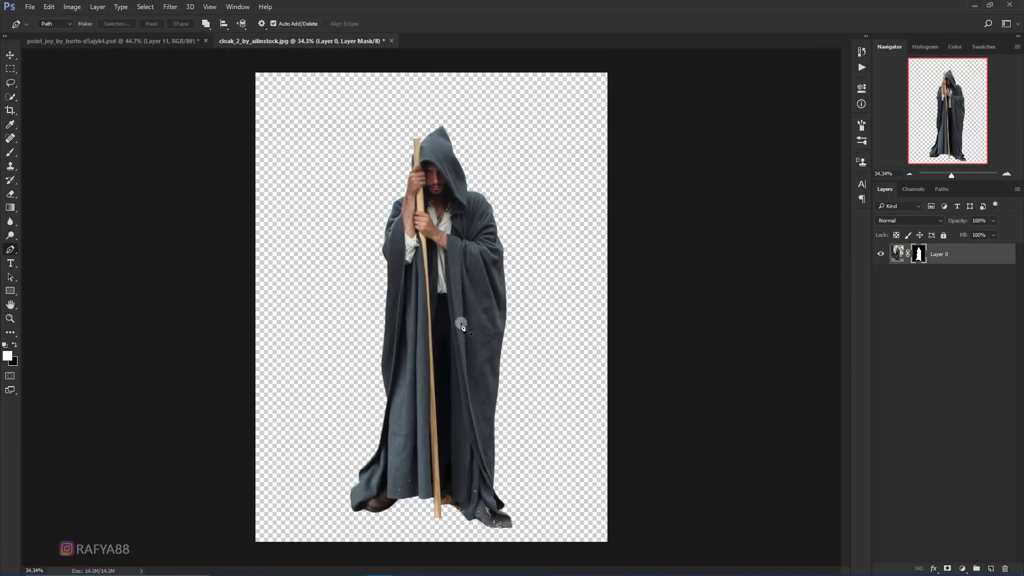
left_click(7, 54)
mouse_move(400, 165)
left_mouse_down()
mouse_move(294, 178)
mouse_move(573, 259)
left_mouse_up()
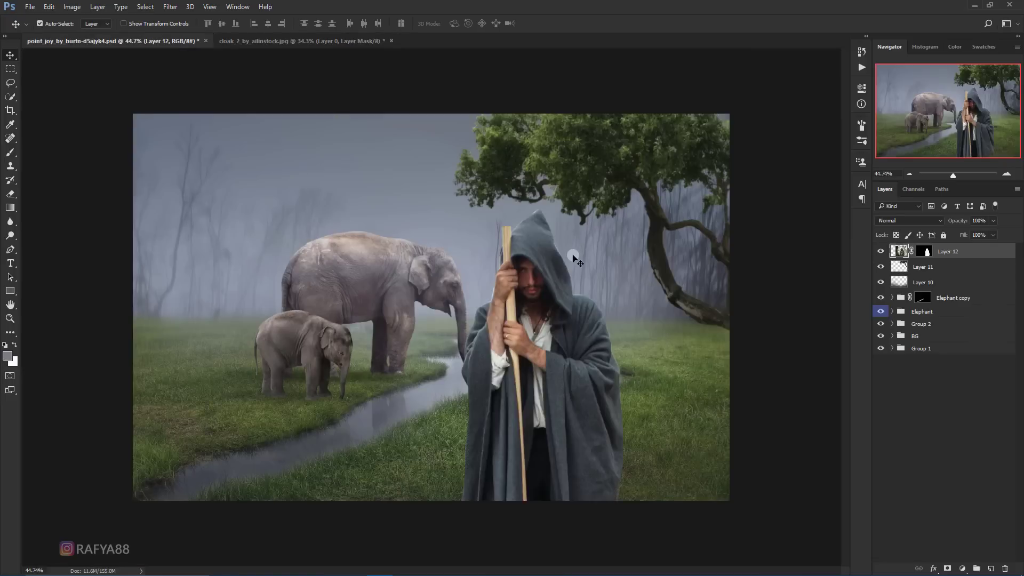
Scale the hooded man to about 42% and place him on the grass beneath the tree
key("ctrl+t")
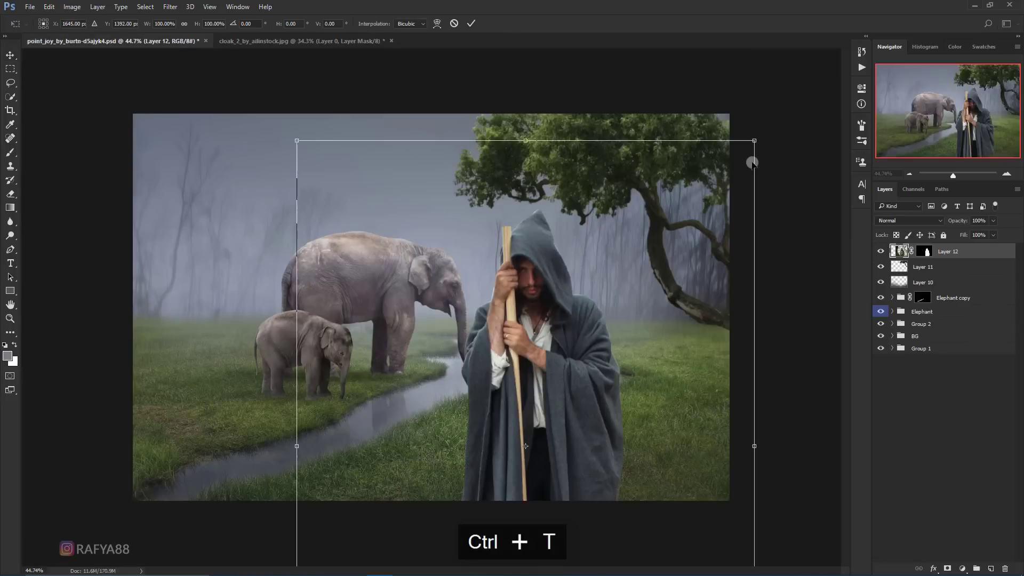
left_click_drag(754, 140, 686, 160)
left_click_drag(618, 288, 635, 224)
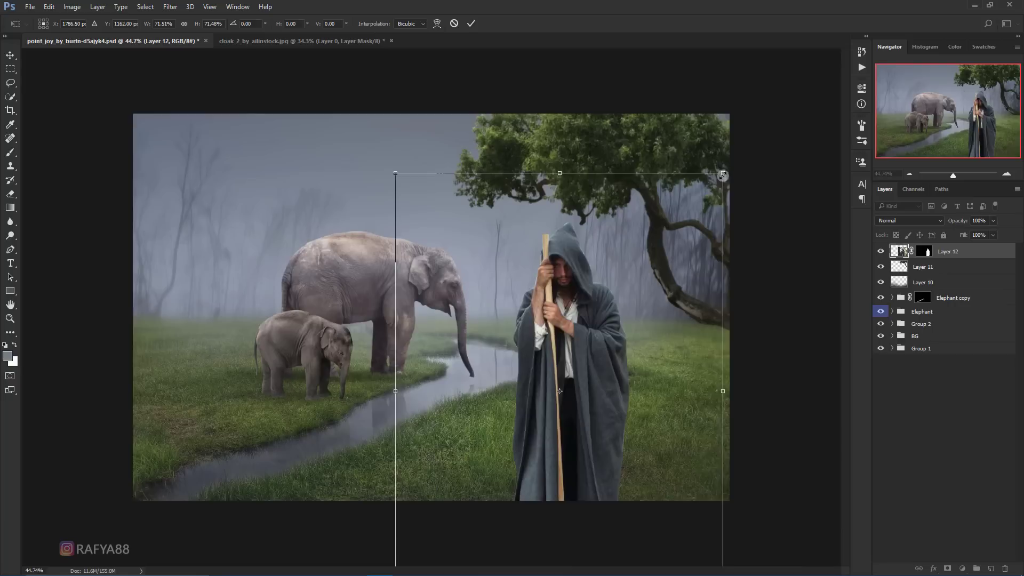
left_click_drag(723, 175, 679, 224)
left_click_drag(634, 262, 639, 238)
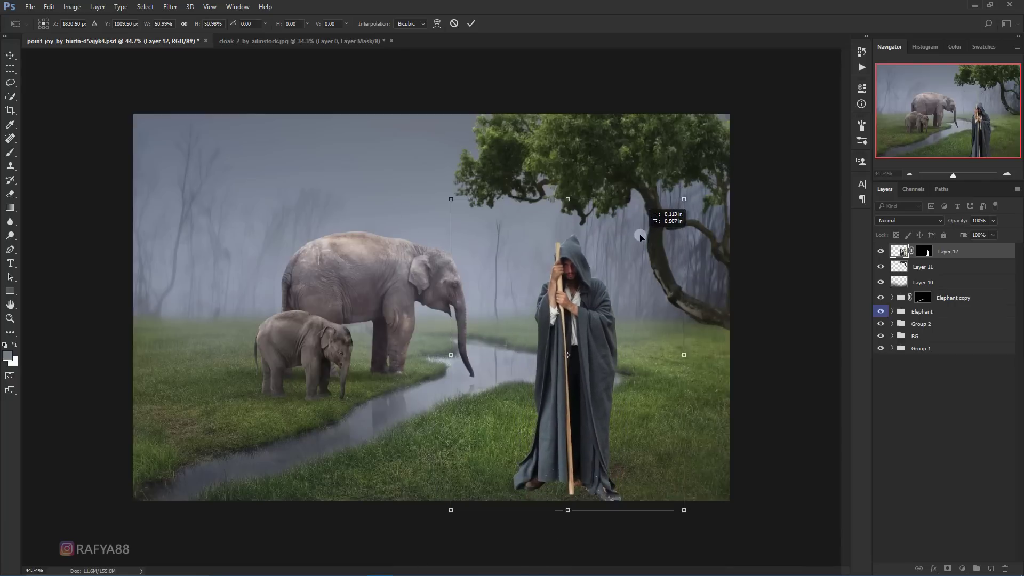
left_click_drag(683, 199, 634, 242)
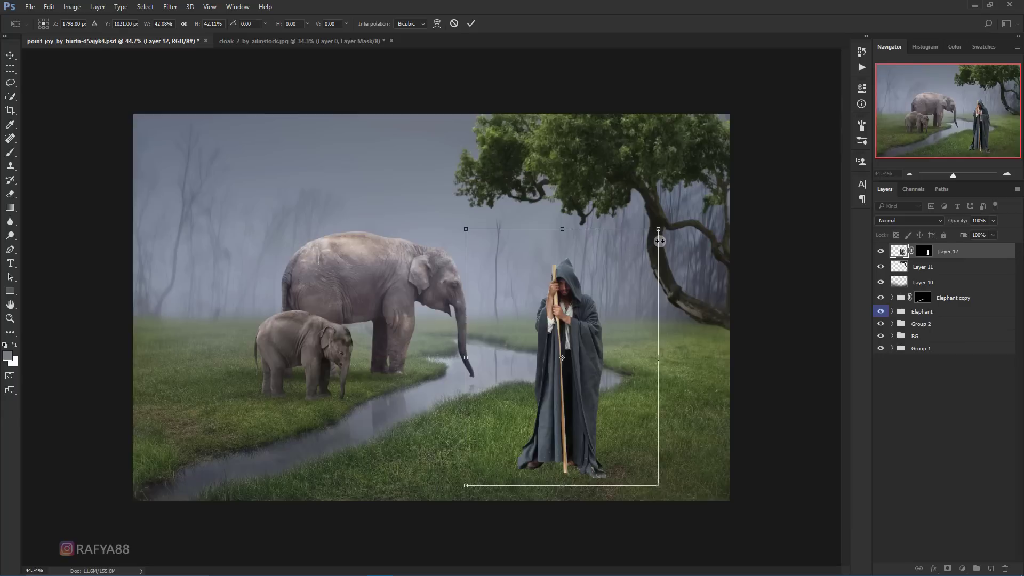
left_click_drag(655, 232, 633, 244)
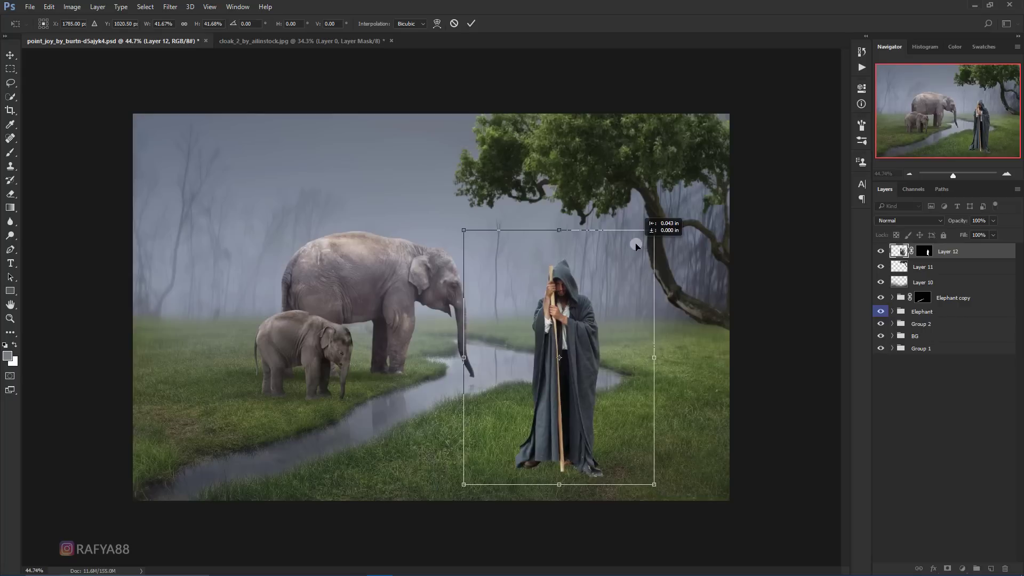
left_click(469, 24)
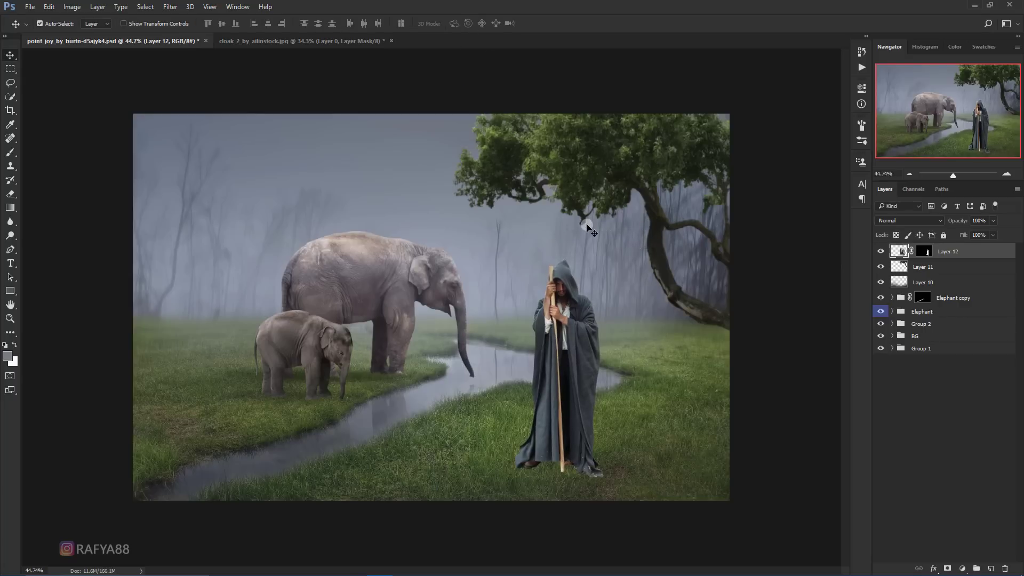
Nudge the man right, then hide the cloak hem by his right foot with a 90 px black brush on Layer 12's mask
left_click_drag(583, 296, 580, 317)
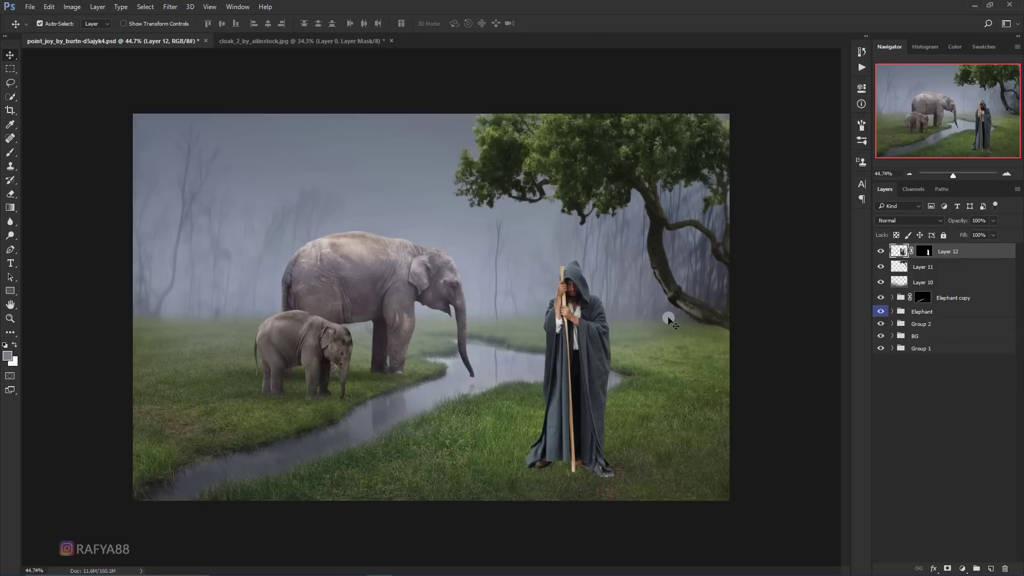
left_click(923, 255)
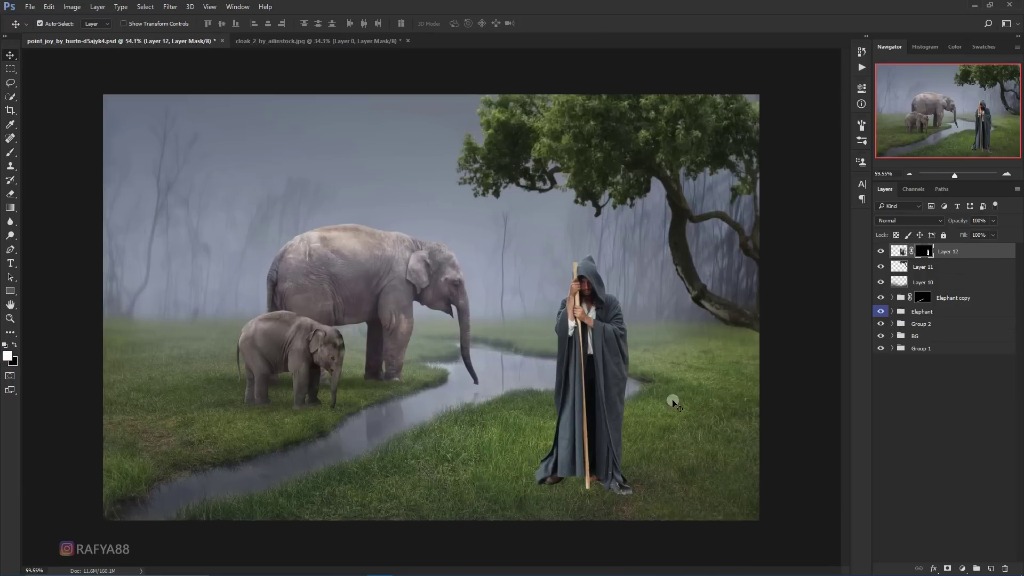
scroll(597, 470, "up", 3)
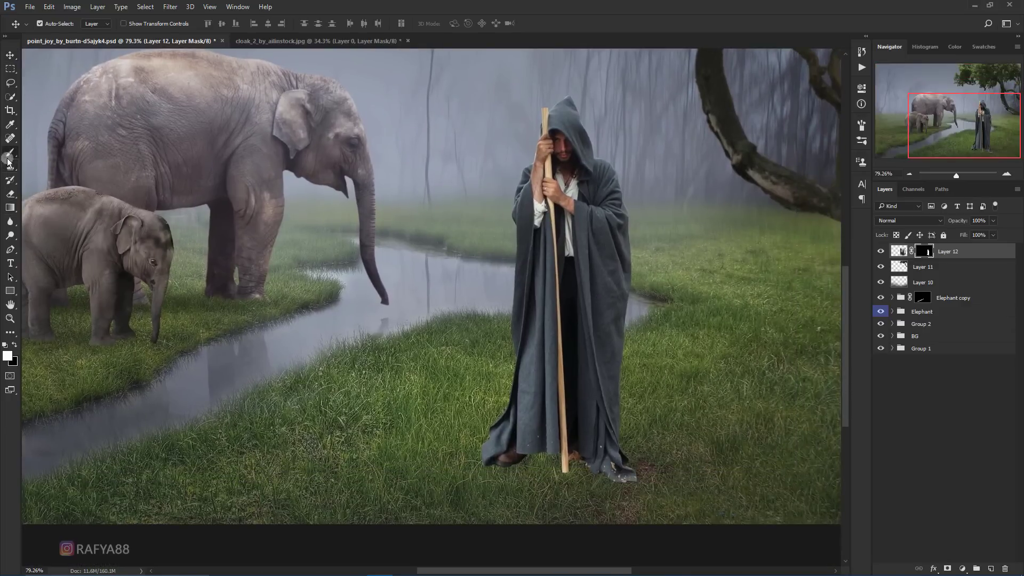
left_click(8, 158)
key("x")
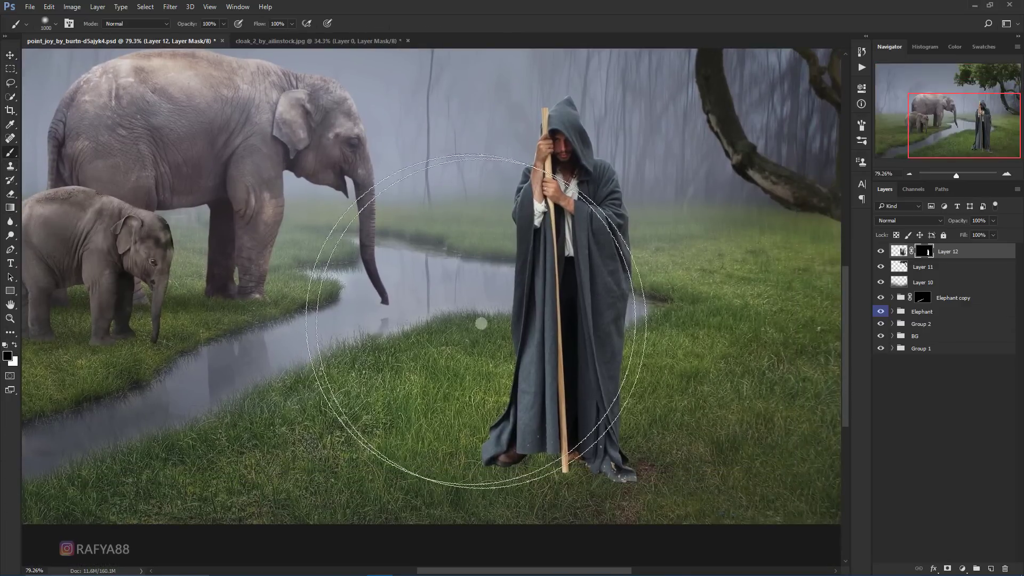
key("bracketleft")
key("bracketleft")
key("bracketleft")
key("bracketleft")
key("bracketleft")
key("bracketleft")
key("bracketleft")
key("bracketleft")
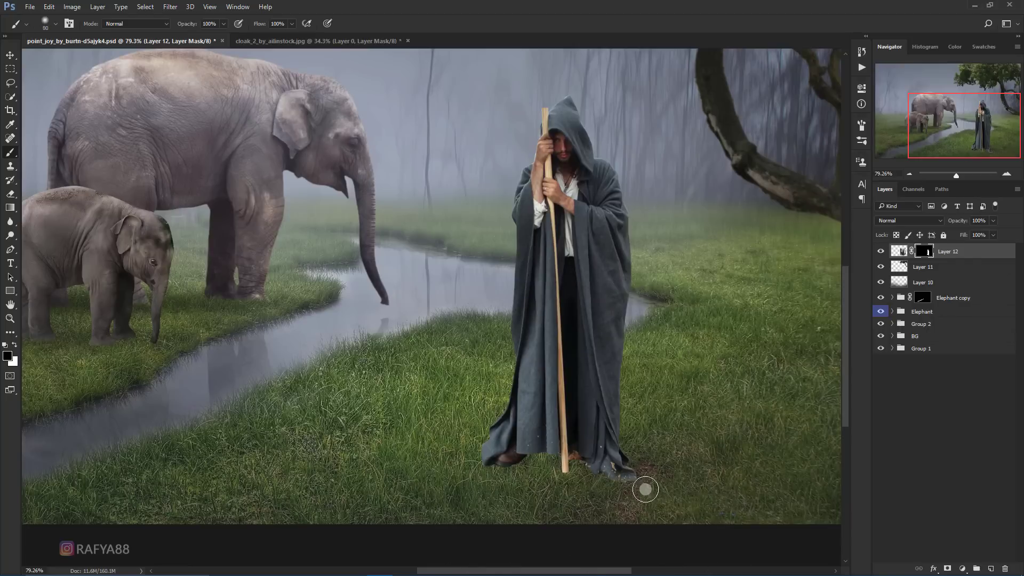
mouse_move(645, 489)
left_mouse_down()
mouse_move(583, 486)
mouse_move(622, 488)
left_mouse_up()
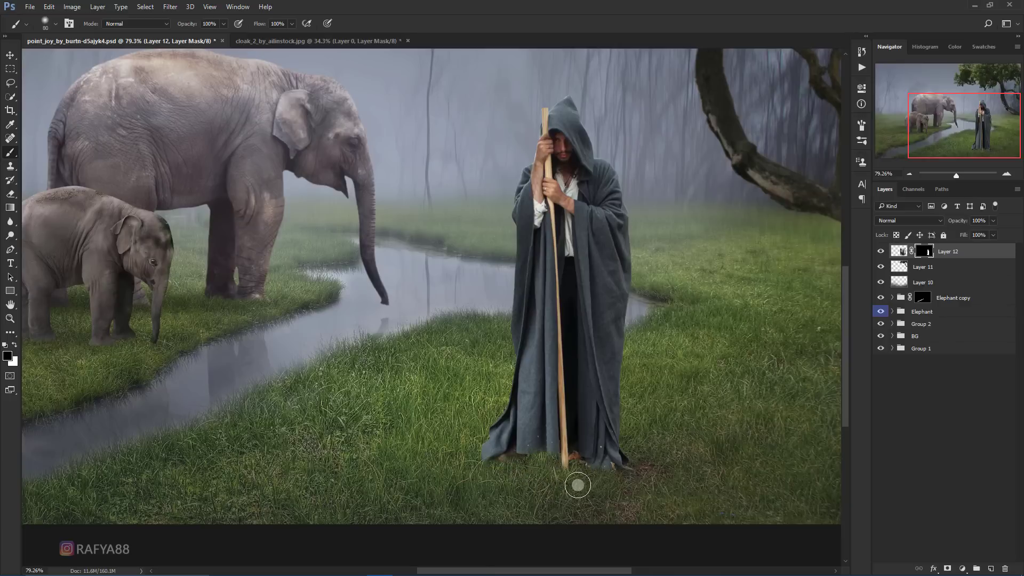
scroll(654, 482, "down", 3)
scroll(634, 355, "down", 2)
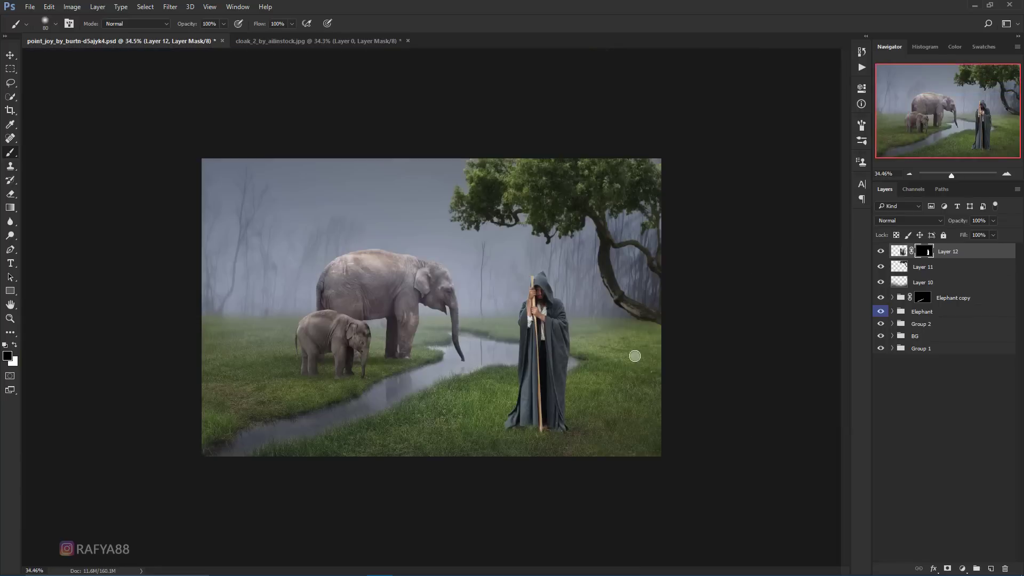
scroll(634, 355, "up", 2)
Add Layer 13 clipped to the man's layer in Multiply, using the cloak's dark grey-blue as paint colour
left_click(988, 565)
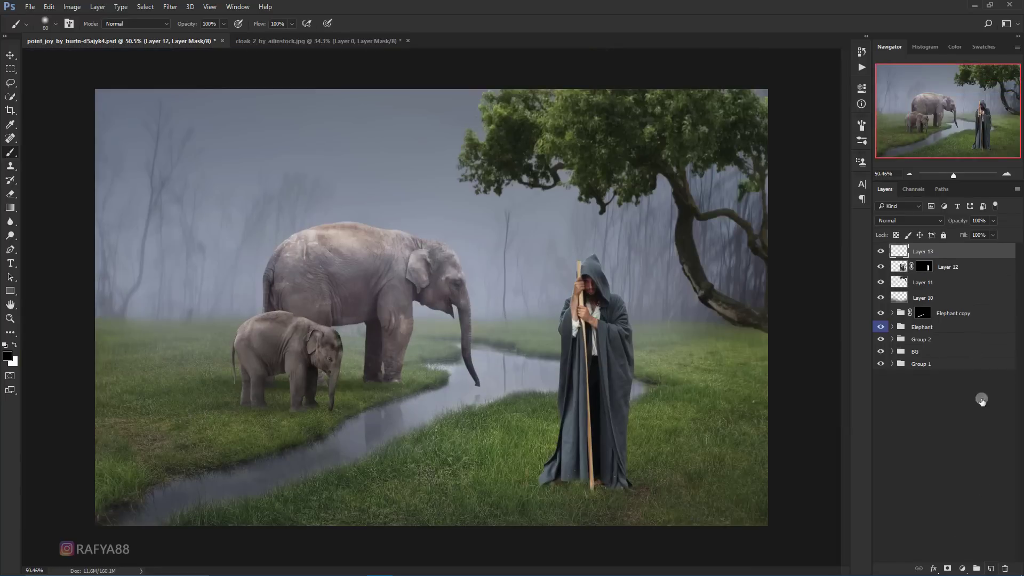
right_click(965, 252)
left_click(860, 285)
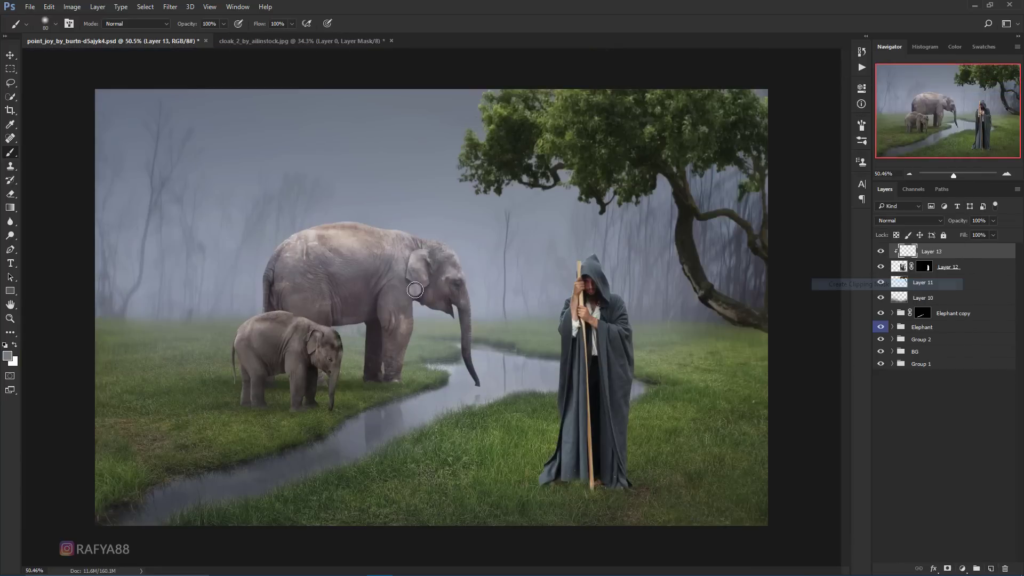
left_click(6, 353)
left_click(610, 458)
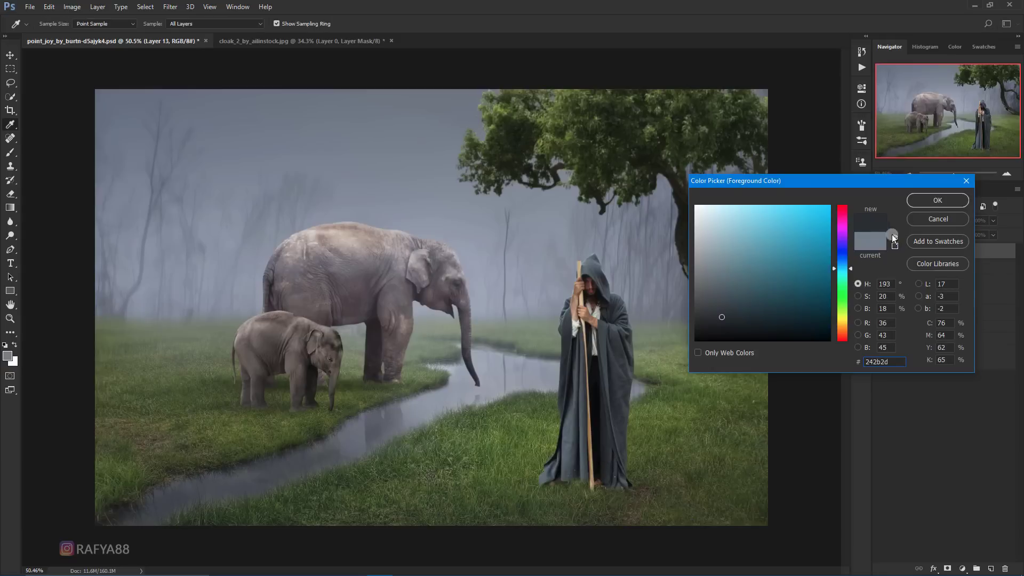
left_click(911, 201)
left_click(908, 221)
left_click(894, 253)
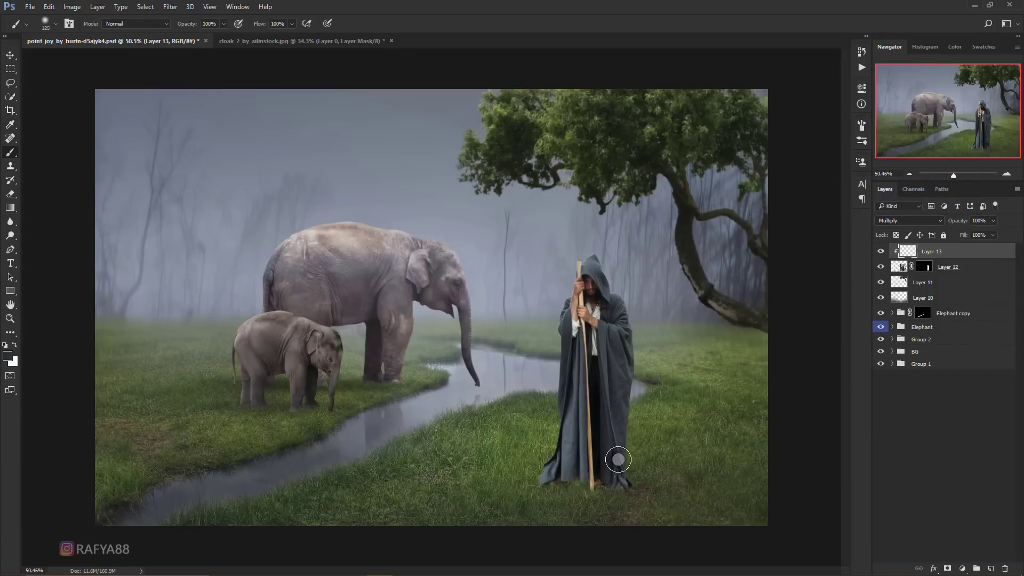
Darken the lower cloak with a 500 px brush at 58%, then 11% opacity
left_click_drag(618, 460, 609, 469)
key("bracketright")
key("bracketright")
key("bracketright")
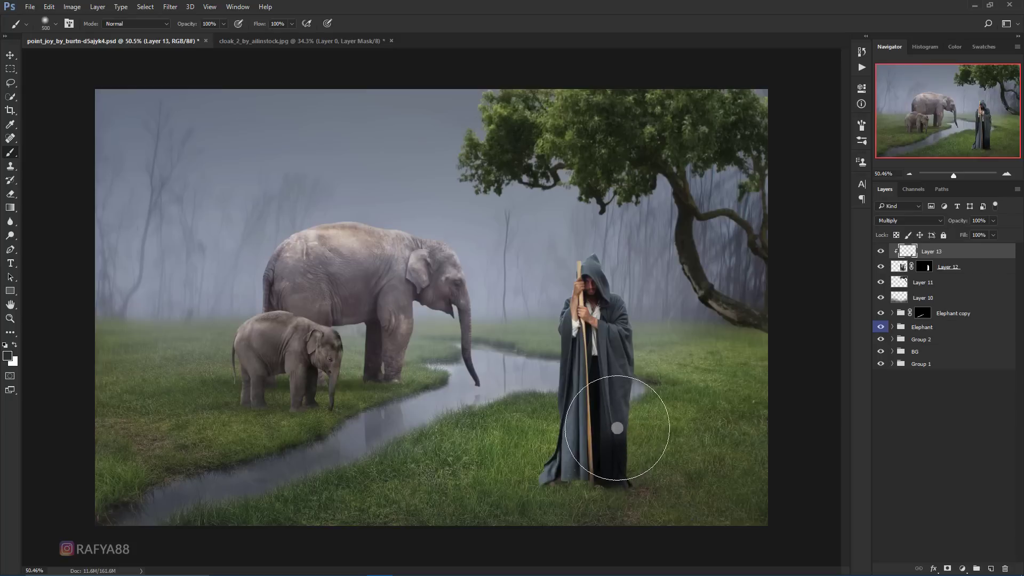
left_click_drag(193, 25, 173, 27)
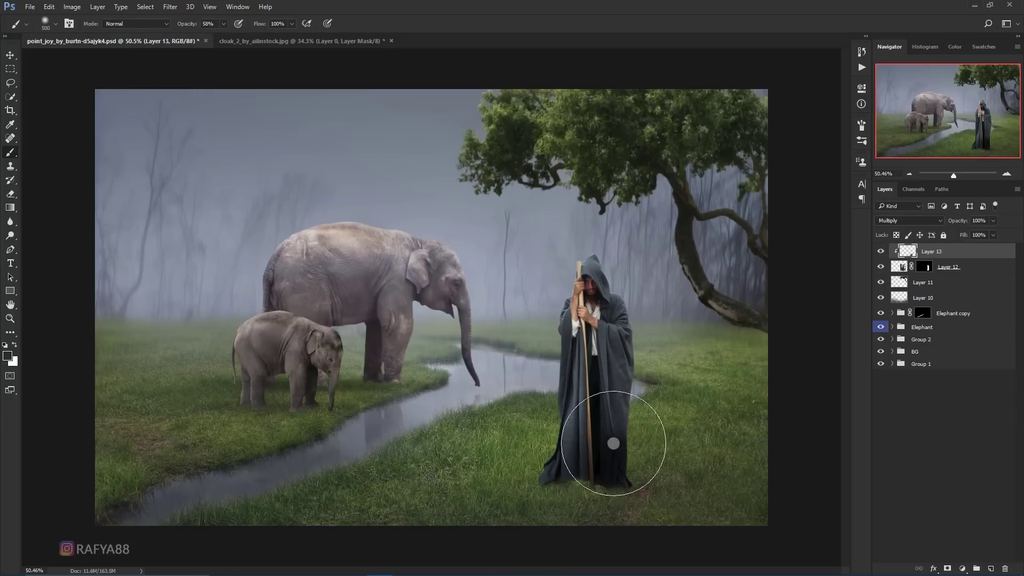
left_click_drag(612, 434, 612, 377)
left_click_drag(197, 25, 173, 25)
left_click_drag(612, 434, 580, 521)
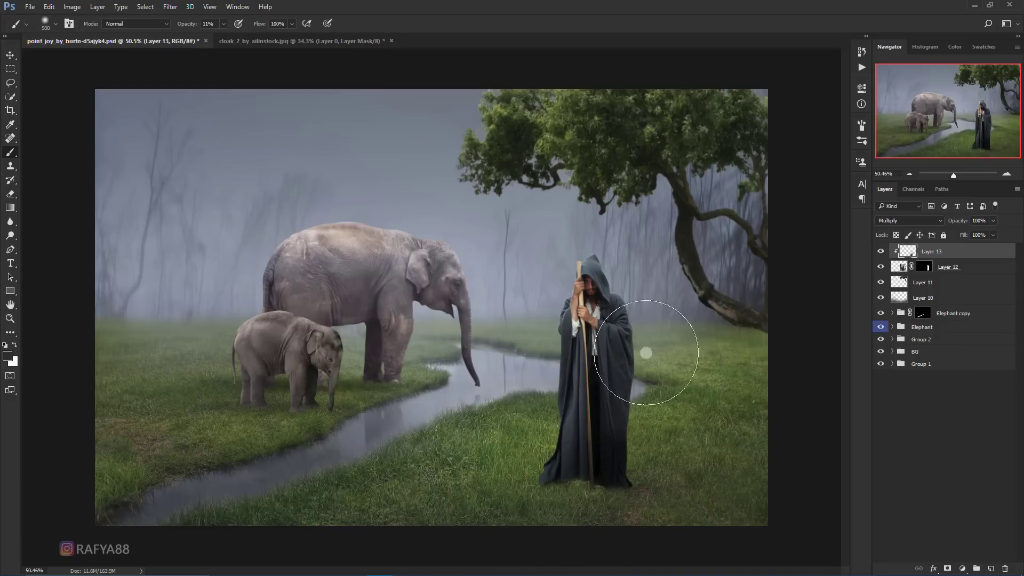
left_click(608, 455)
Lower Layer 13 to 71% opacity and softly darken the cloak around the hands with a 90 px brush
left_click_drag(951, 224, 944, 224)
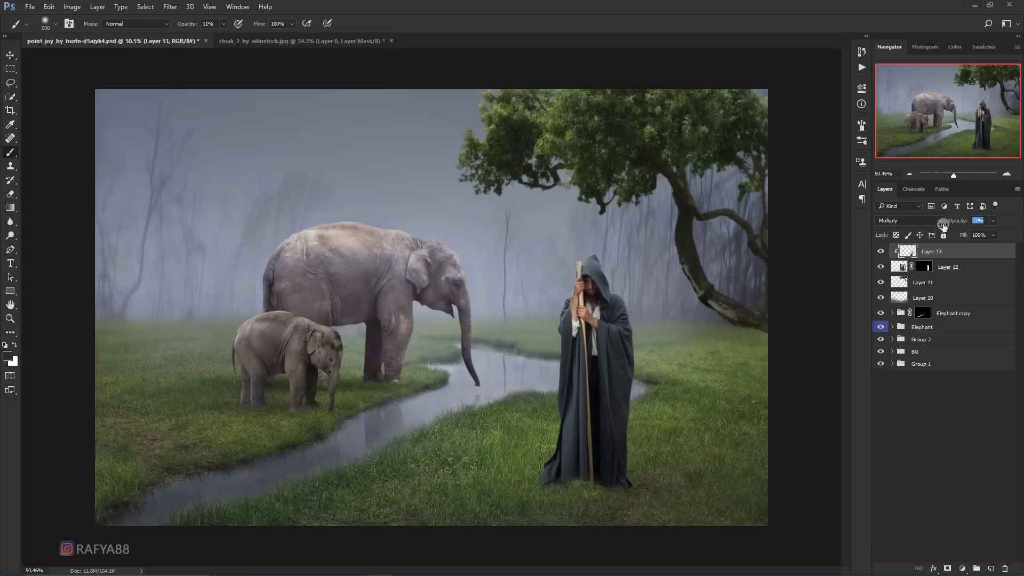
scroll(553, 262, "down", 2)
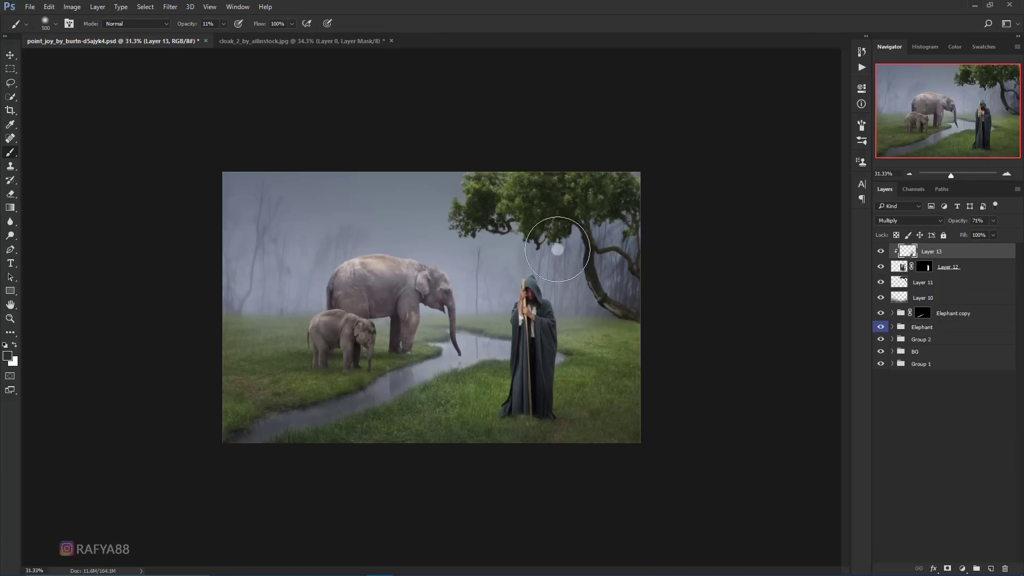
scroll(501, 314, "up", 3)
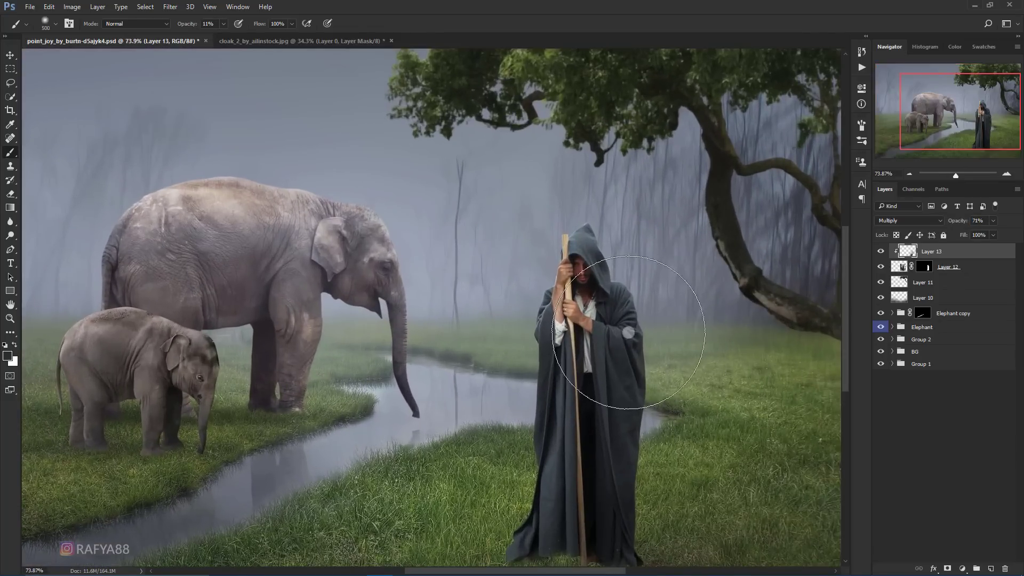
key("bracketleft")
key("bracketleft")
key("bracketleft")
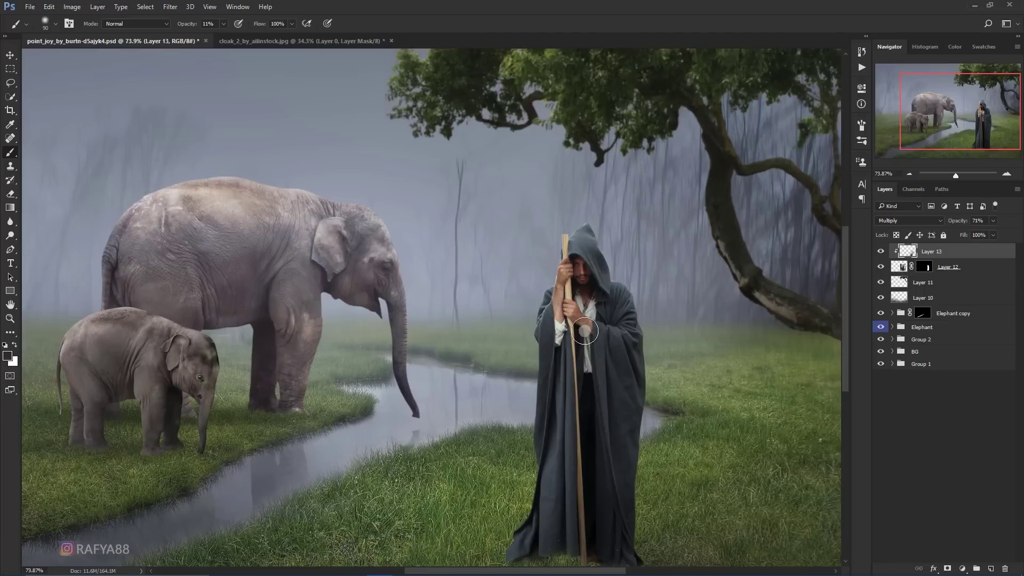
mouse_move(572, 320)
left_mouse_down()
mouse_move(621, 359)
mouse_move(597, 289)
mouse_move(521, 350)
mouse_move(564, 358)
left_mouse_up()
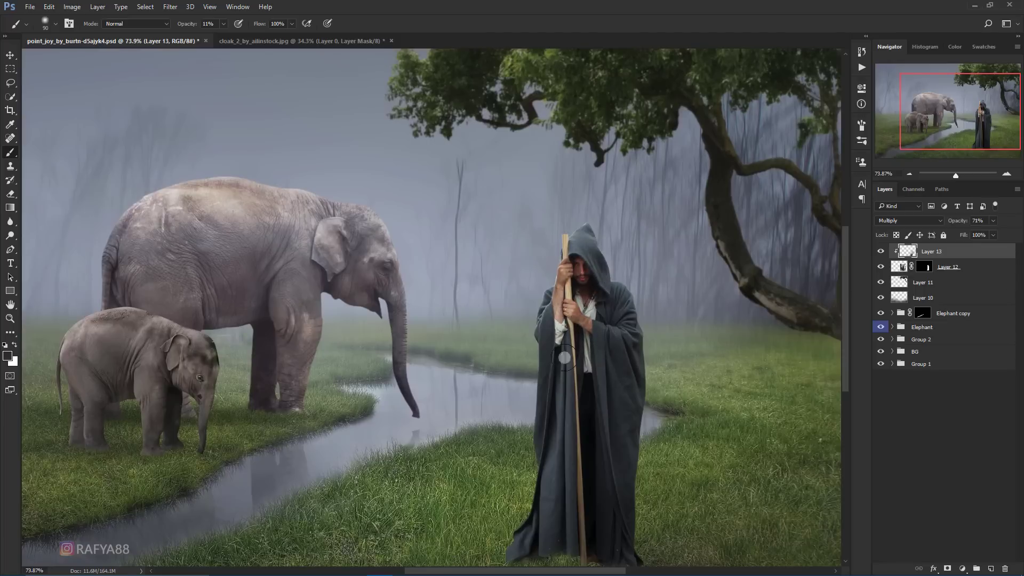
left_click(9, 236)
Burn the cloak's left edge and folds on Layer 12 with a 70 px brush, then select Layer 11
left_click(900, 266)
scroll(573, 219, "up", 1)
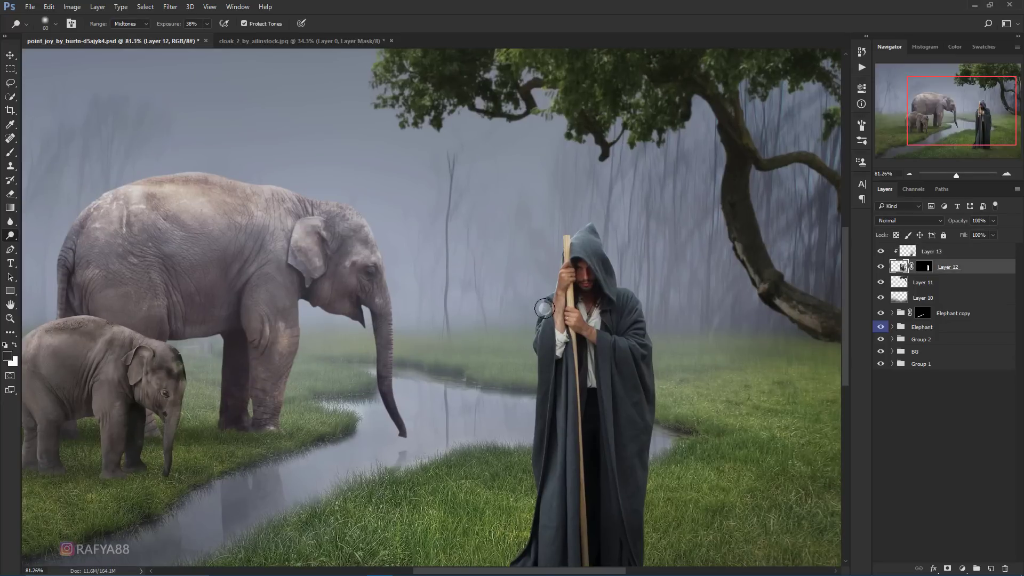
left_click_drag(533, 331, 538, 371)
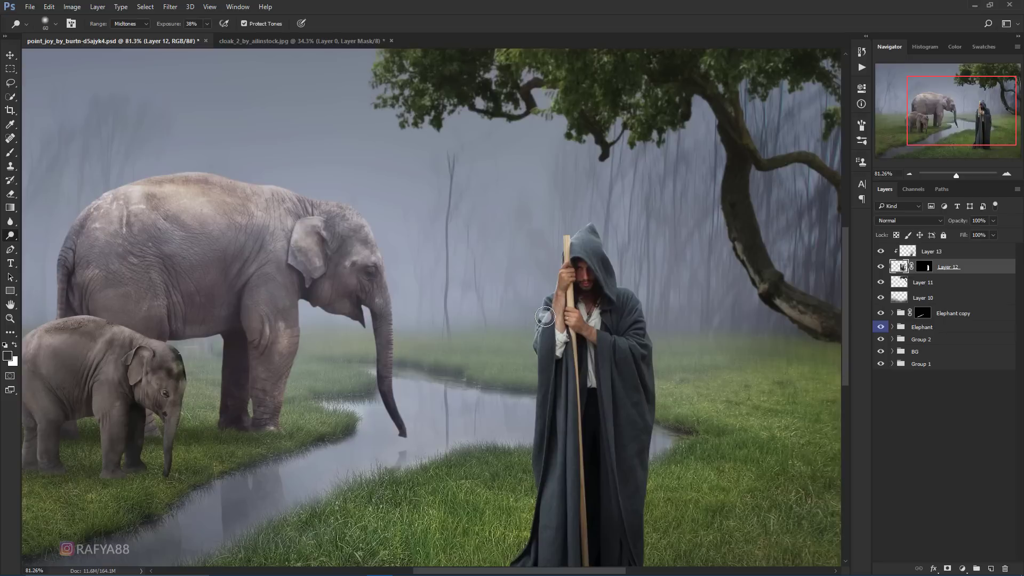
mouse_move(635, 312)
left_mouse_down()
mouse_move(638, 348)
mouse_move(593, 412)
mouse_move(613, 415)
mouse_move(618, 469)
left_mouse_up()
scroll(618, 470, "down", 2)
key("bracketright")
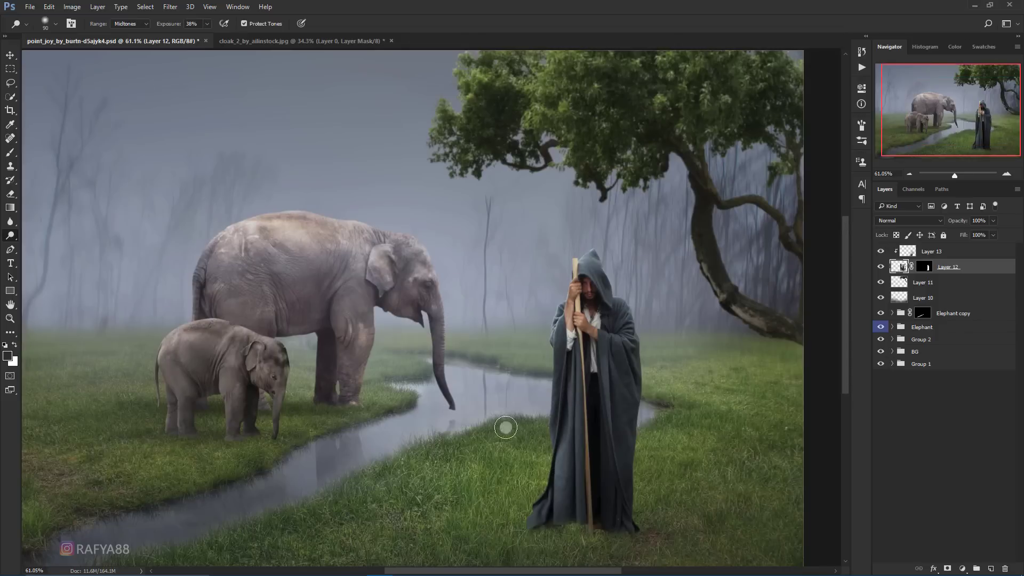
scroll(595, 326, "down", 3)
scroll(631, 303, "down", 1)
scroll(589, 297, "up", 2)
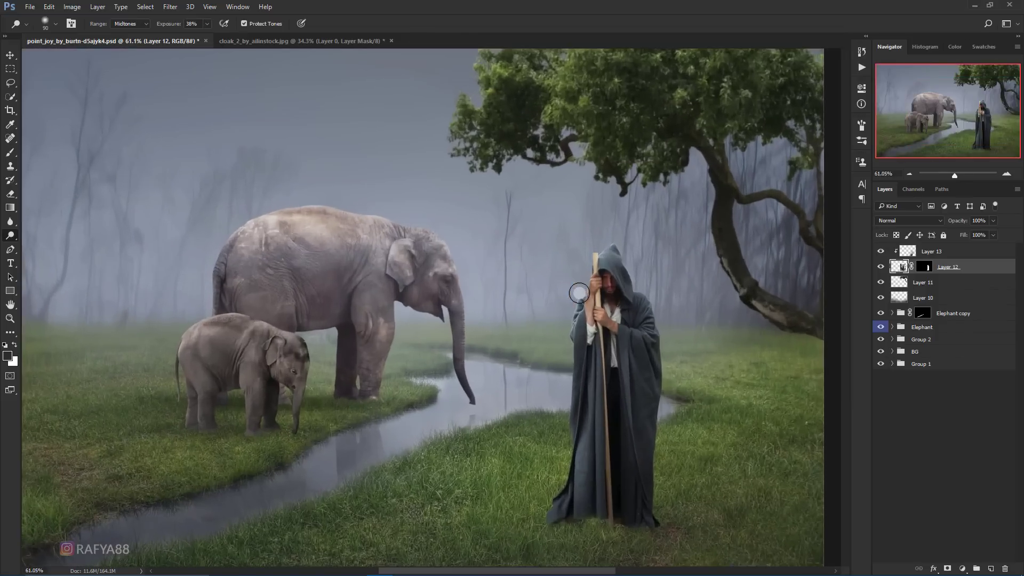
scroll(632, 263, "down", 2)
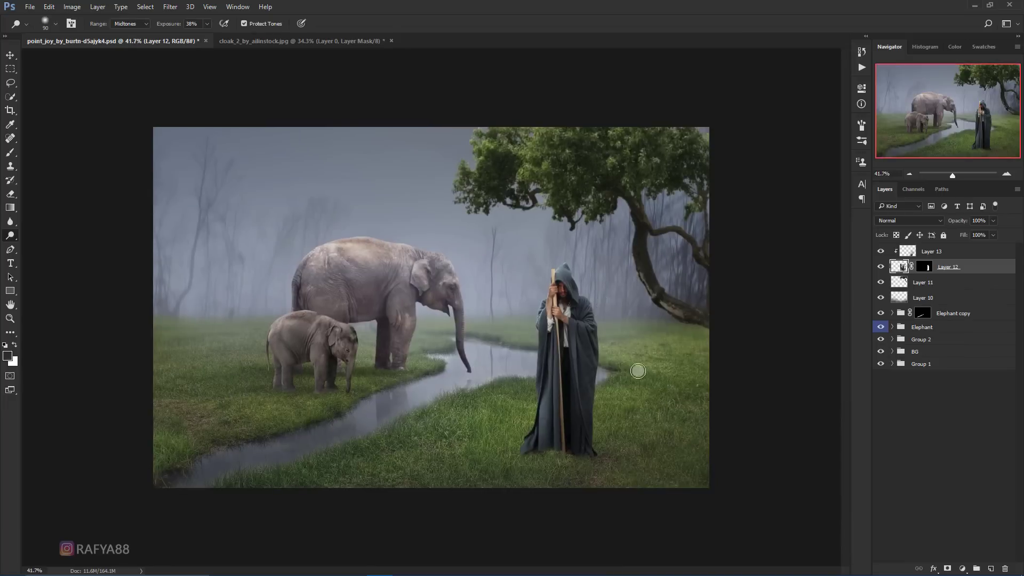
scroll(657, 393, "up", 1)
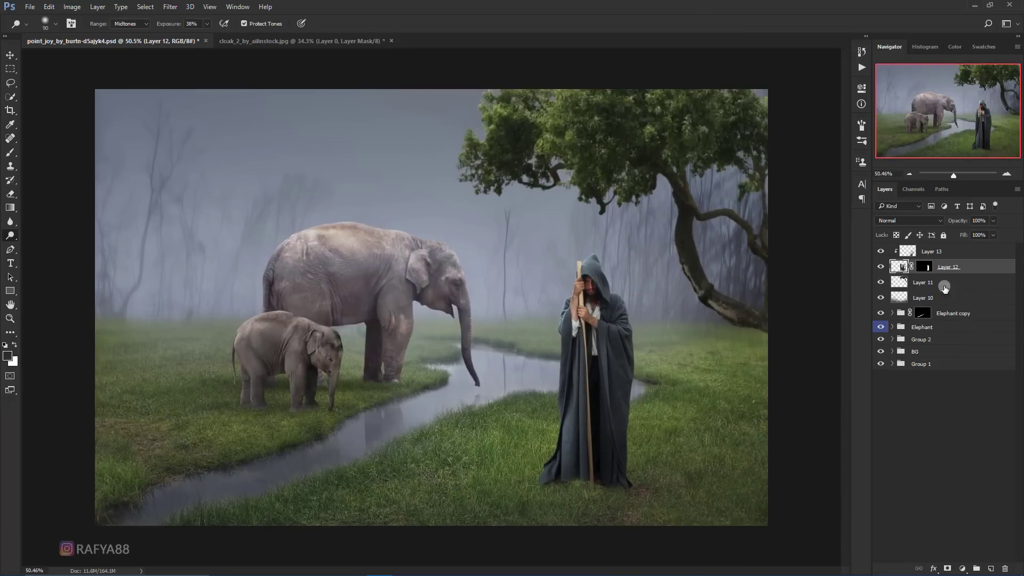
left_click(963, 287)
On new Layer 14, paint a black 175 px soft shadow under the man's feet, set to Multiply at 44% opacity
left_click(991, 568)
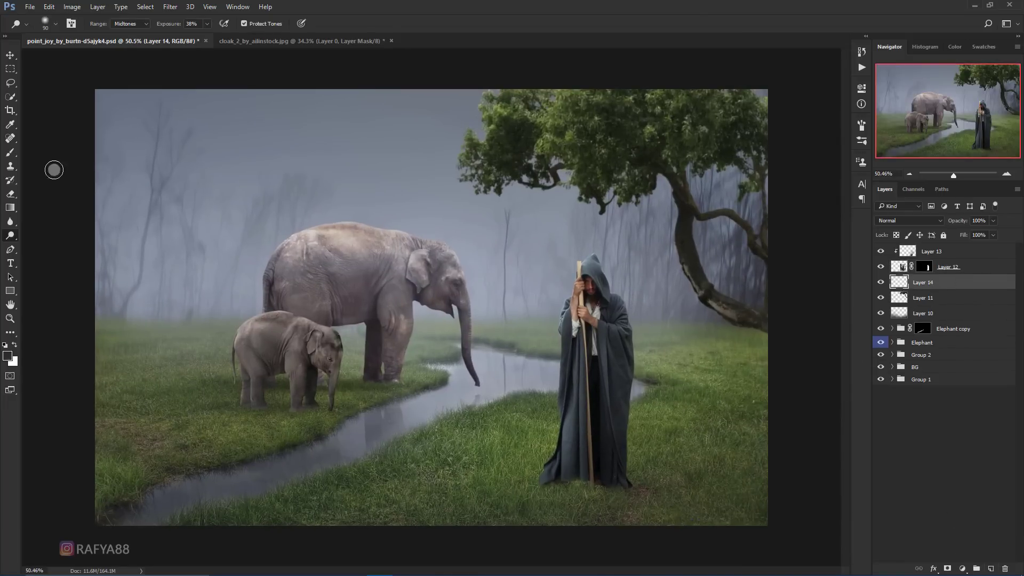
key("b")
scroll(715, 429, "down", 1)
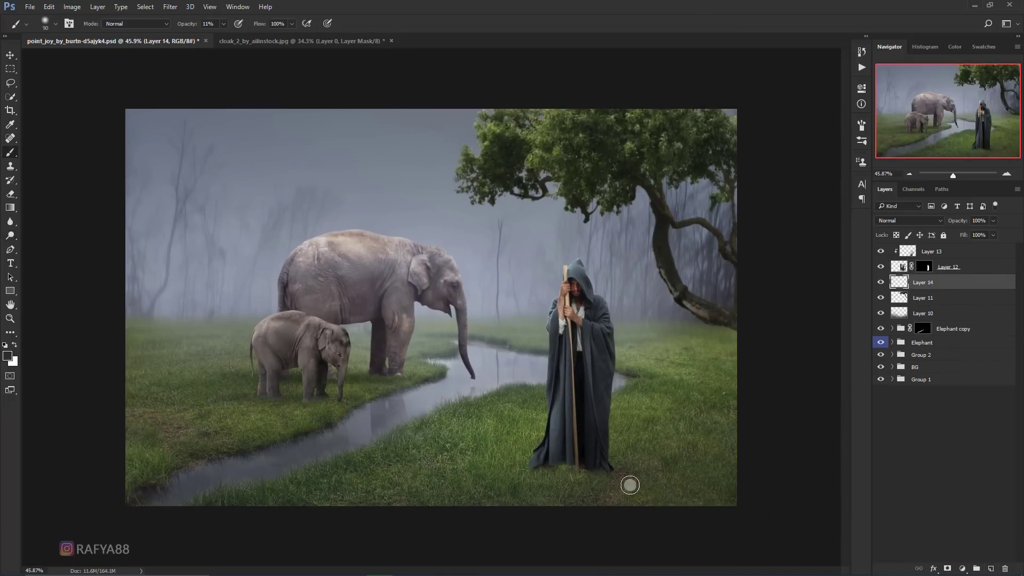
key("bracketright")
key("bracketright")
key("bracketright")
left_click_drag(199, 25, 230, 24)
left_click_drag(553, 472, 592, 499)
left_click(895, 221)
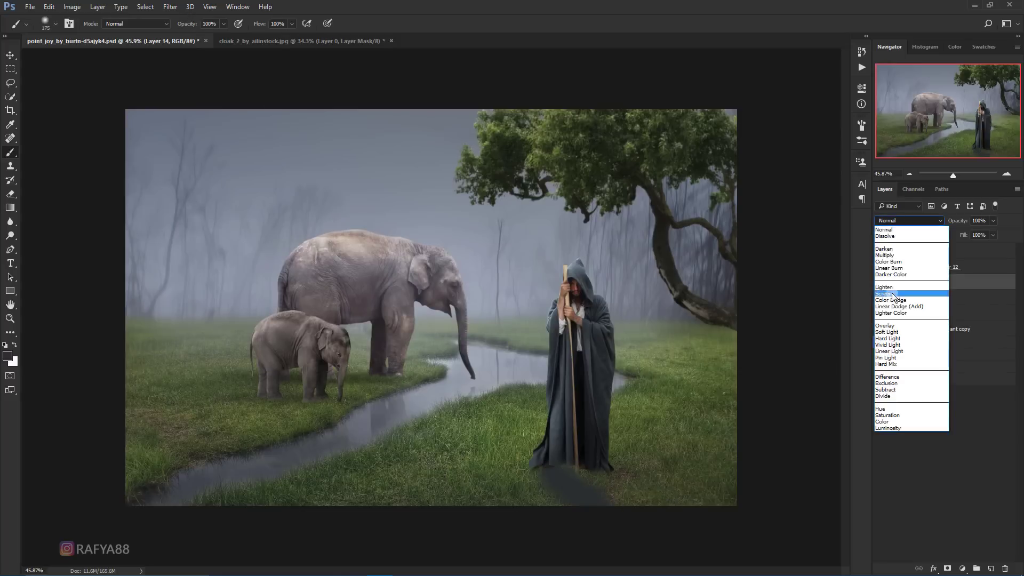
left_click(900, 258)
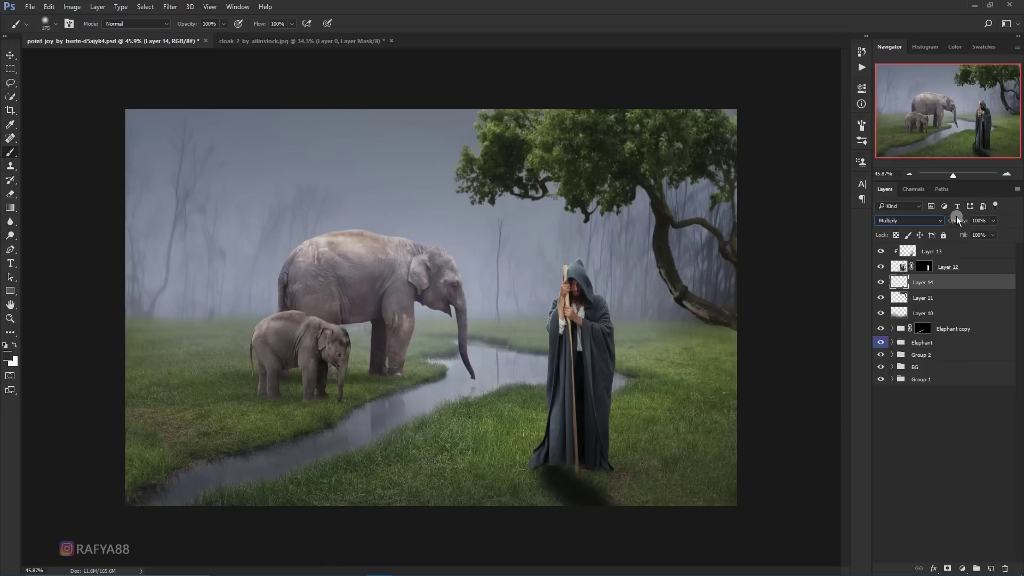
left_click_drag(955, 219, 926, 224)
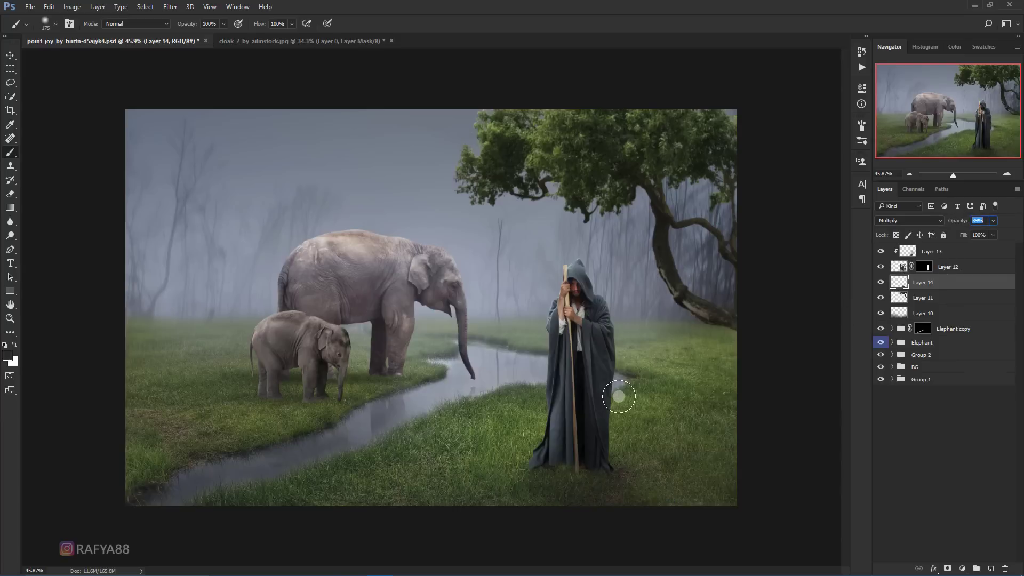
left_click(964, 257)
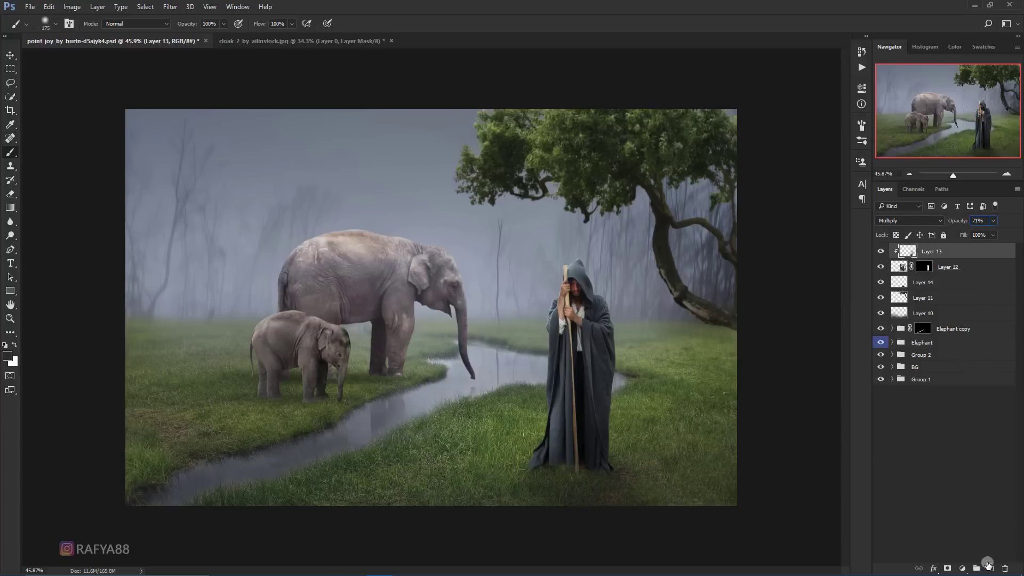
On new Layer 15, brush an 800 px soft dark stroke along the bottom grass, set to Multiply at 33%
left_click(987, 564)
scroll(605, 402, "down", 3)
key("bracketright")
key("bracketright")
key("bracketright")
key("bracketright")
key("bracketright")
key("bracketright")
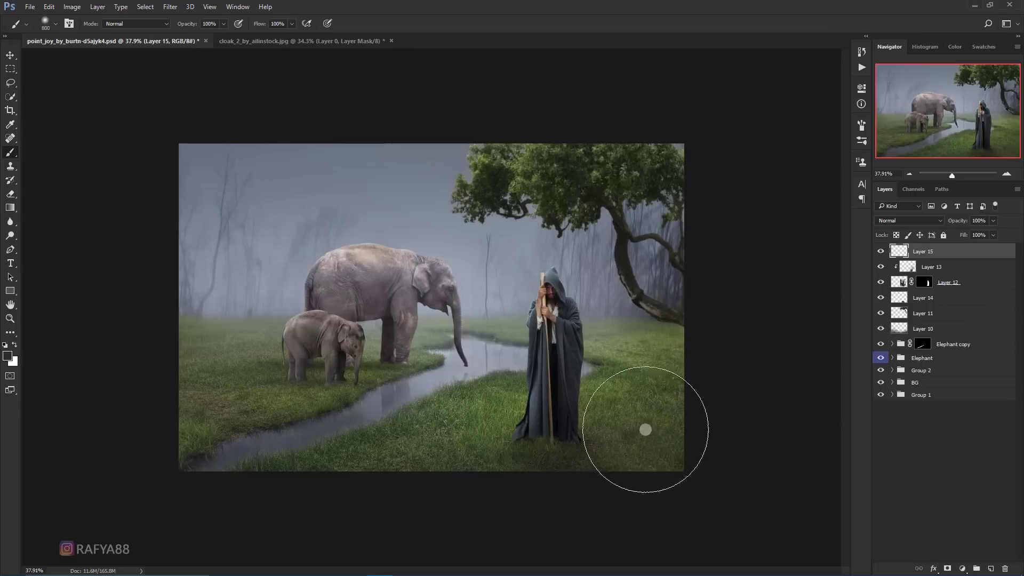
scroll(645, 429, "down", 1)
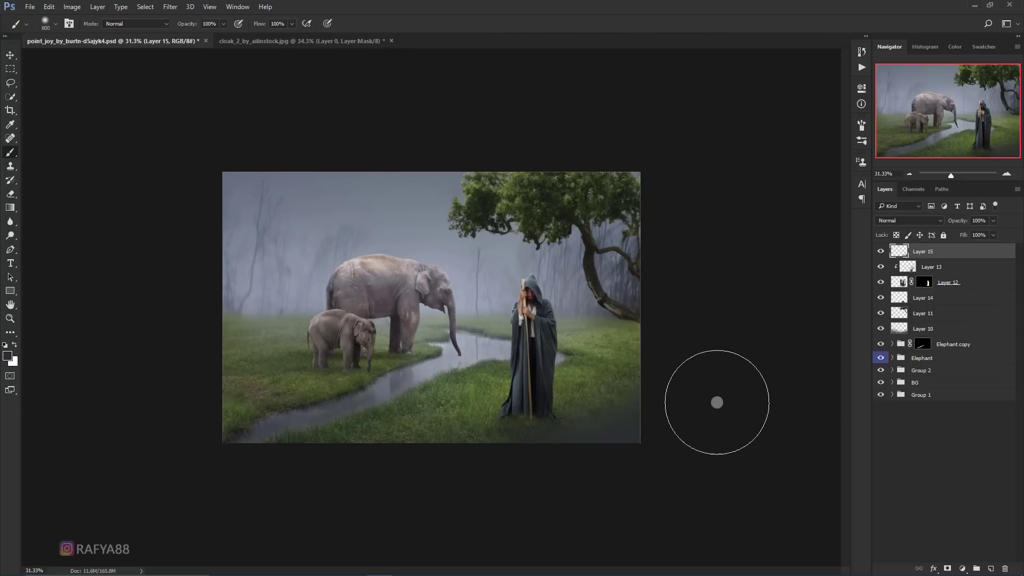
left_click_drag(528, 478, 451, 488)
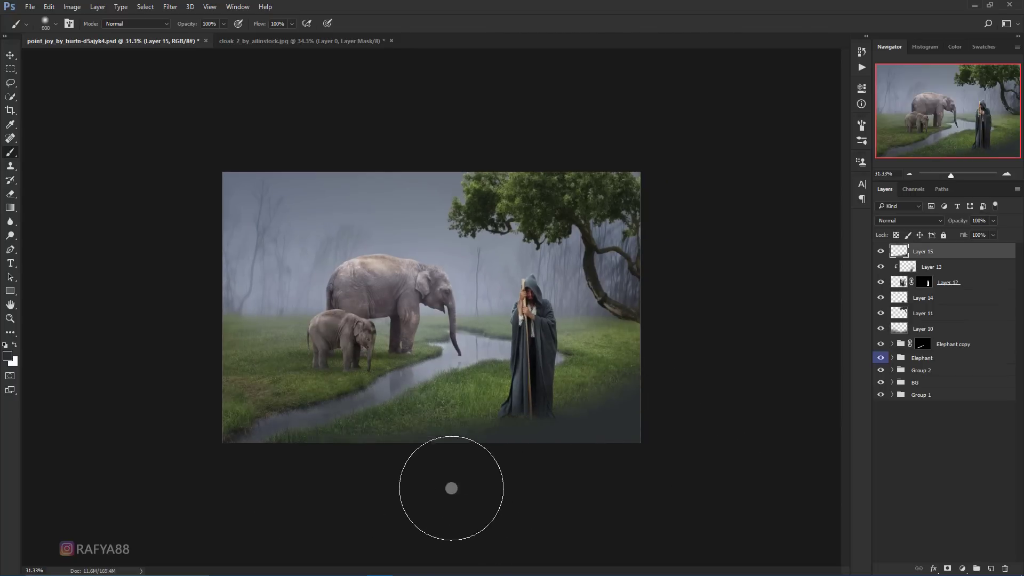
left_click(906, 220)
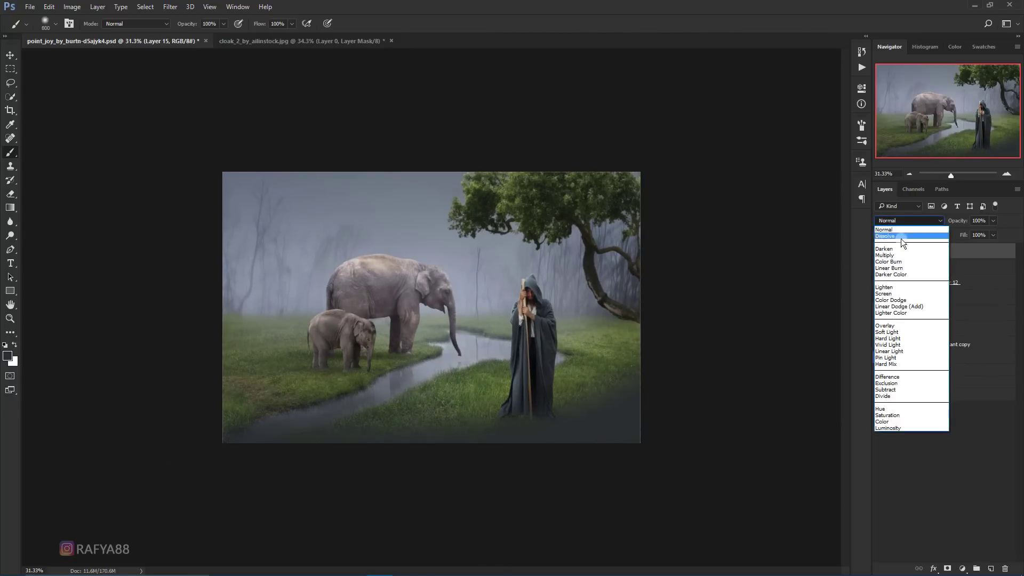
left_click(901, 254)
left_click_drag(962, 223, 948, 223)
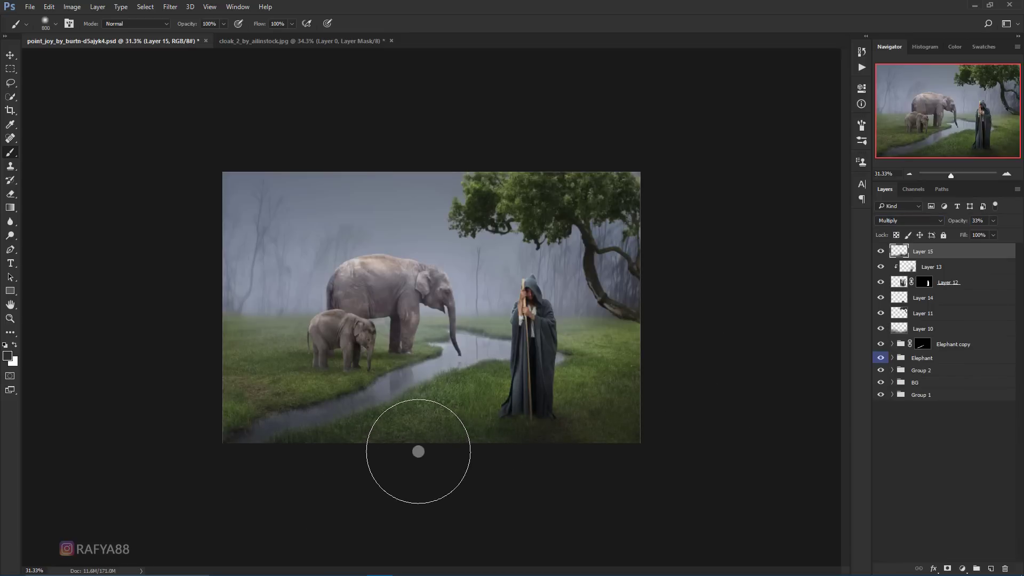
scroll(451, 426, "up", 1)
scroll(451, 425, "up", 2)
scroll(453, 425, "up", 2)
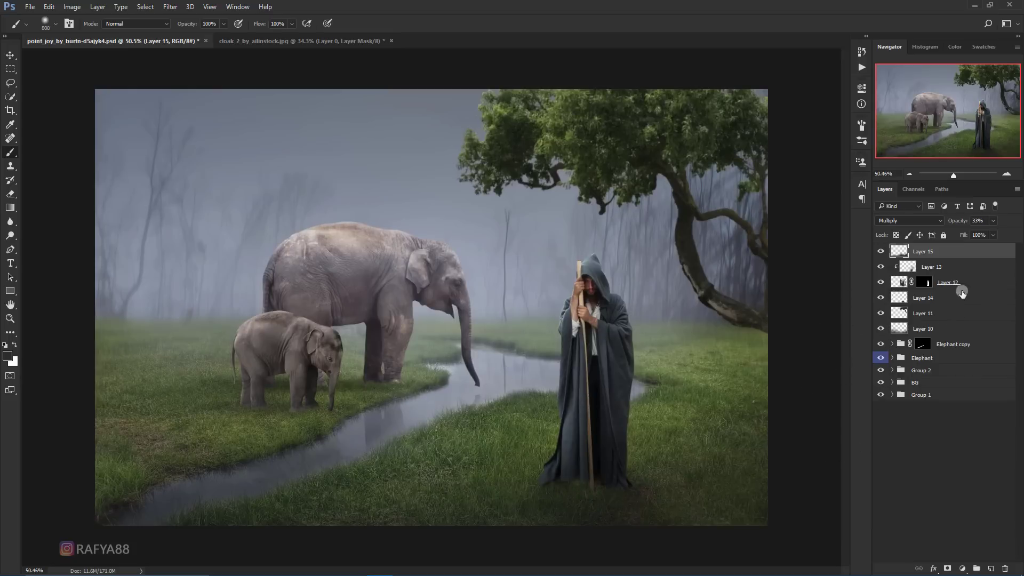
Add a Hue/Saturation 2 adjustment clipped to Layer 13 with Saturation at −23
left_click(956, 268)
left_click(963, 568)
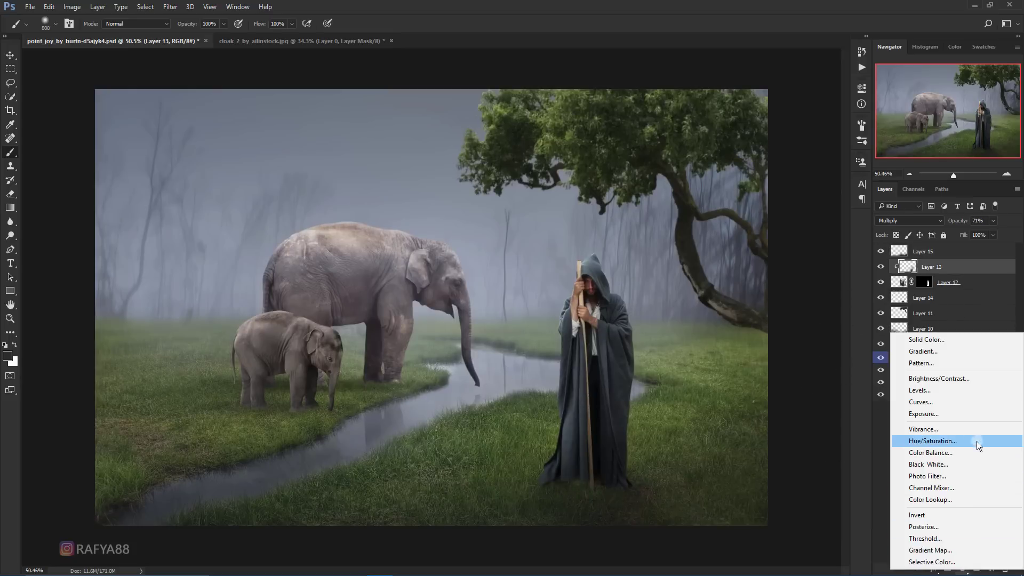
left_click(929, 417)
left_click(767, 295)
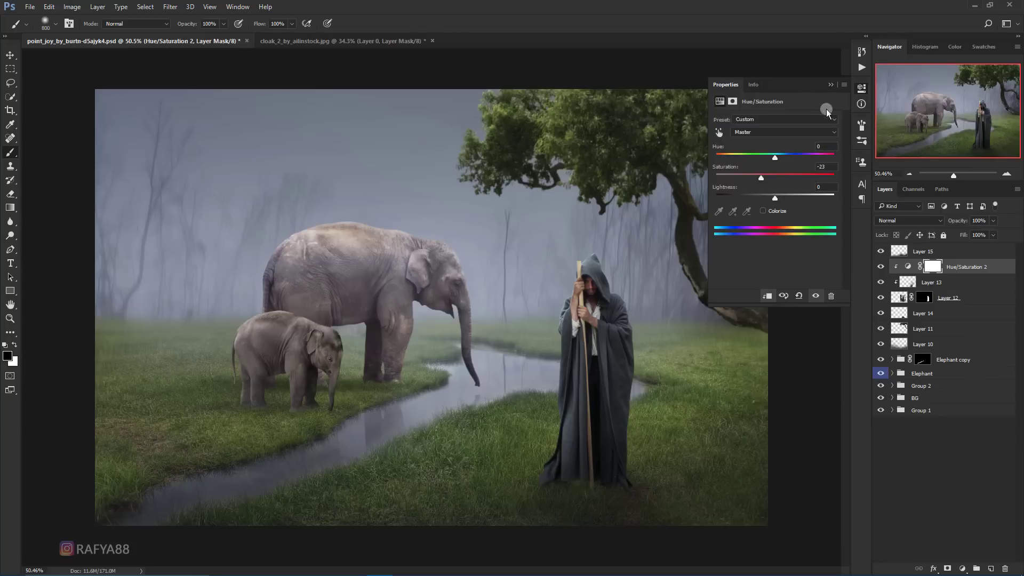
left_click(827, 83)
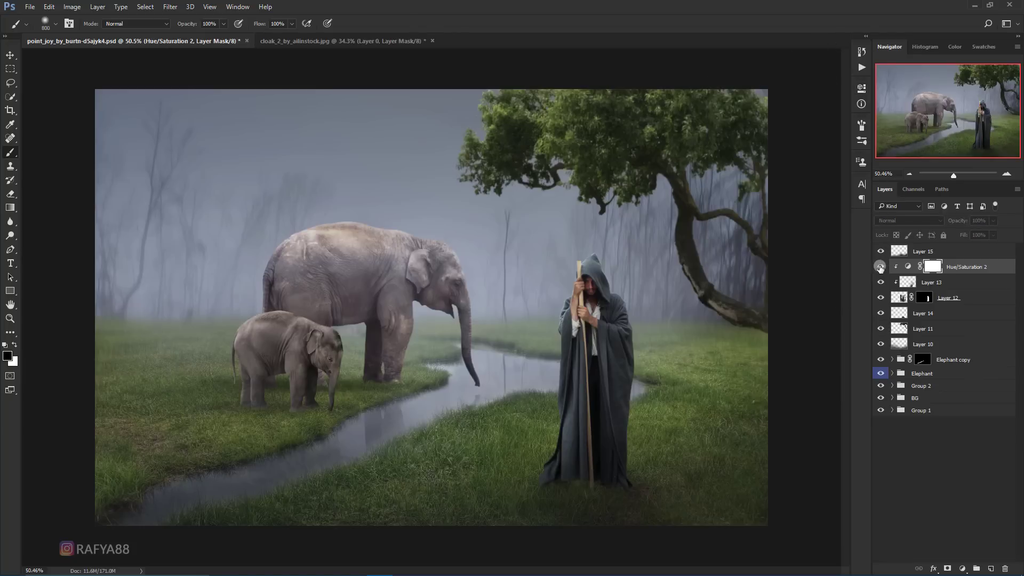
key("alt+bracketright")
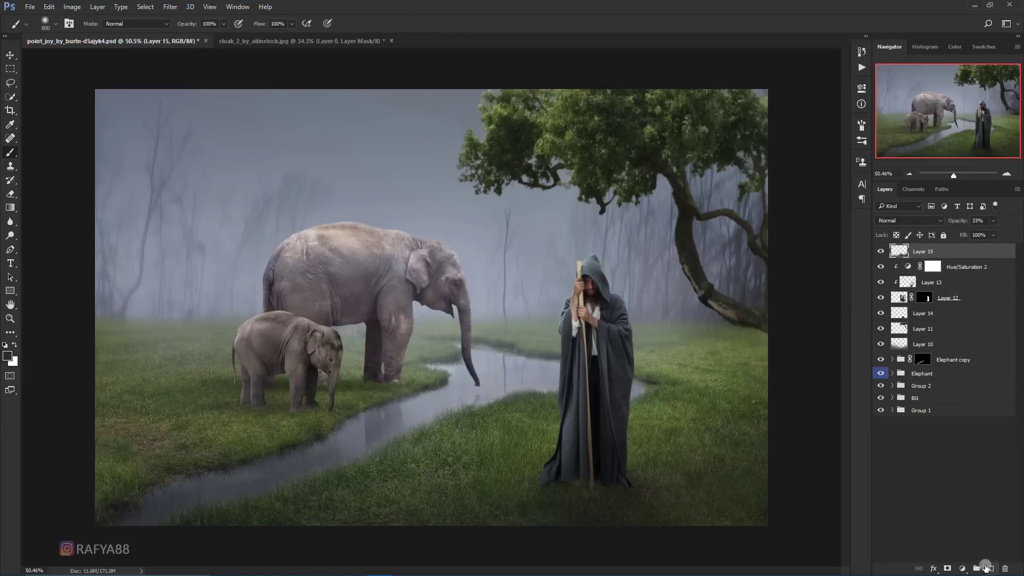
On new Layer 16, paint pale grey-blue haze with an 1100 px brush at 19% opacity
left_click(986, 567)
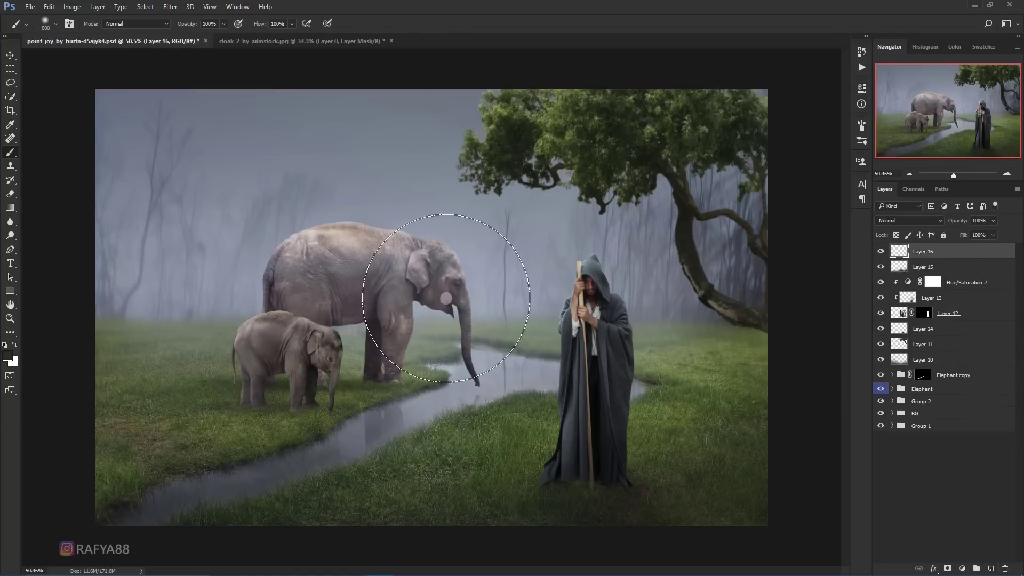
left_click(8, 356)
left_click(482, 297)
left_click(934, 197)
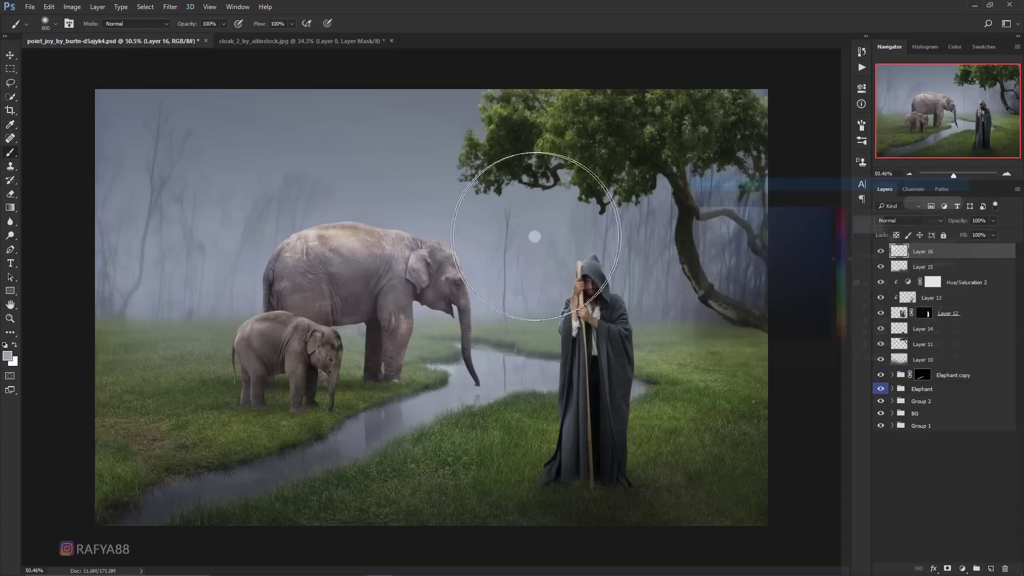
key("bracketright")
key("bracketright")
key("bracketright")
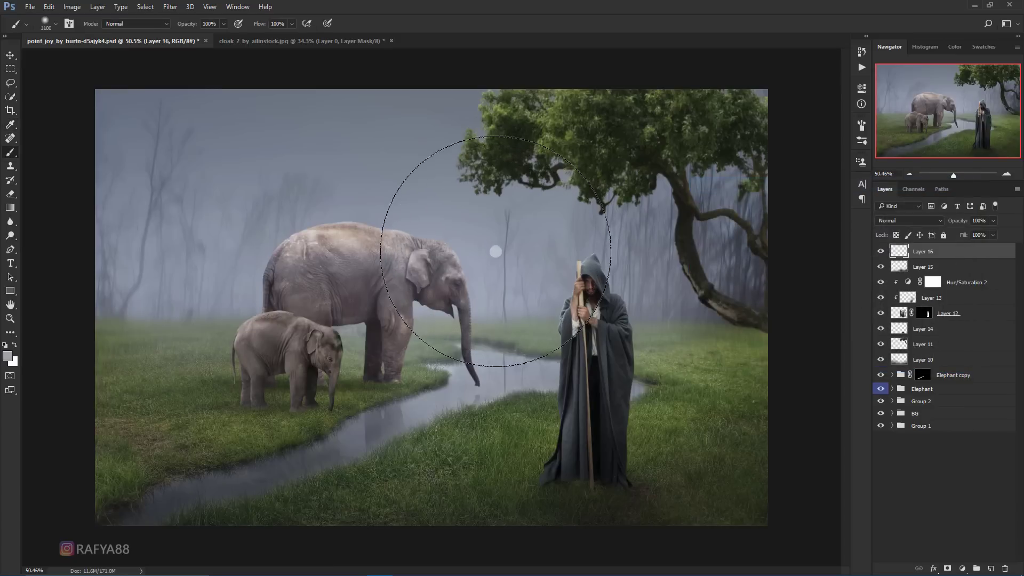
left_click(489, 262)
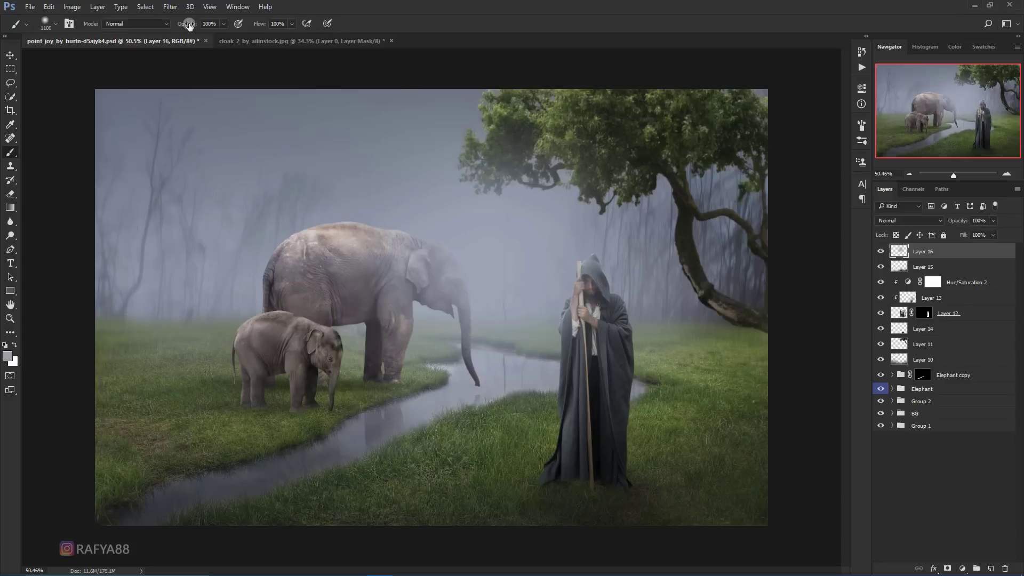
left_click_drag(144, 33, 142, 33)
mouse_move(395, 187)
left_mouse_down()
mouse_move(383, 217)
mouse_move(559, 268)
mouse_move(569, 201)
mouse_move(479, 226)
left_mouse_up()
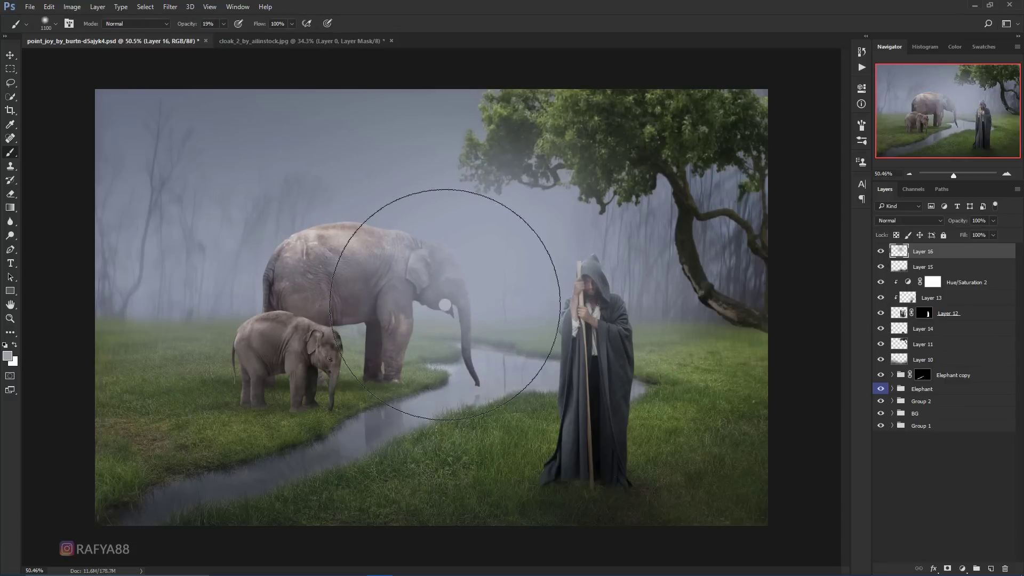
Set the fog Layer 16 to Screen blending at about 60% opacity
left_click(908, 219)
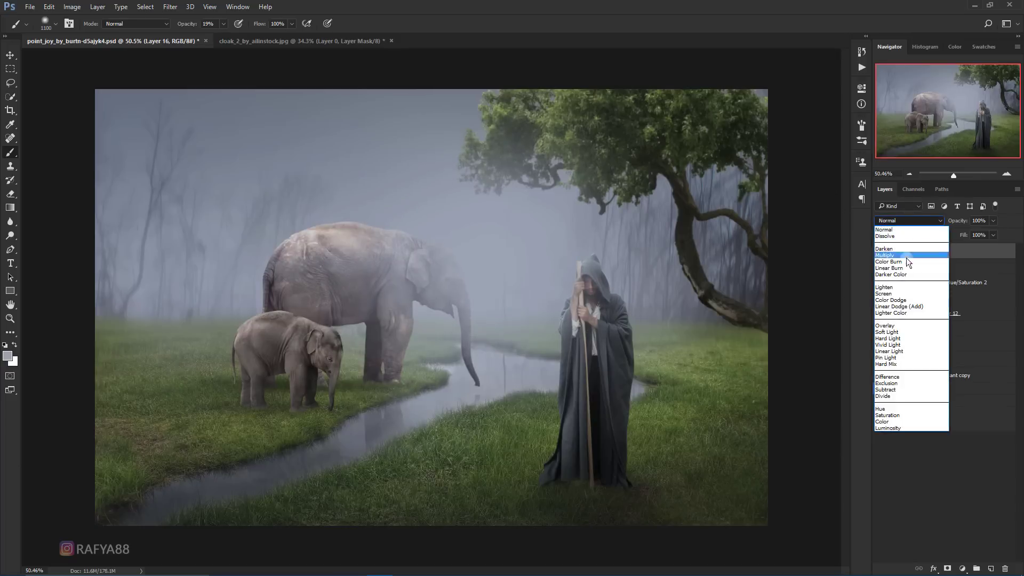
left_click(920, 296)
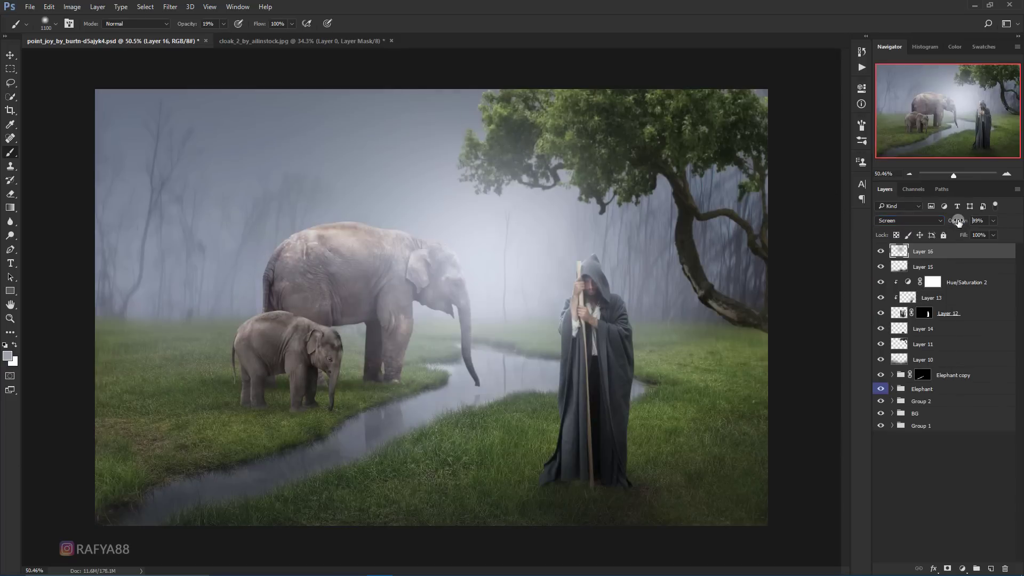
left_click_drag(957, 220, 938, 221)
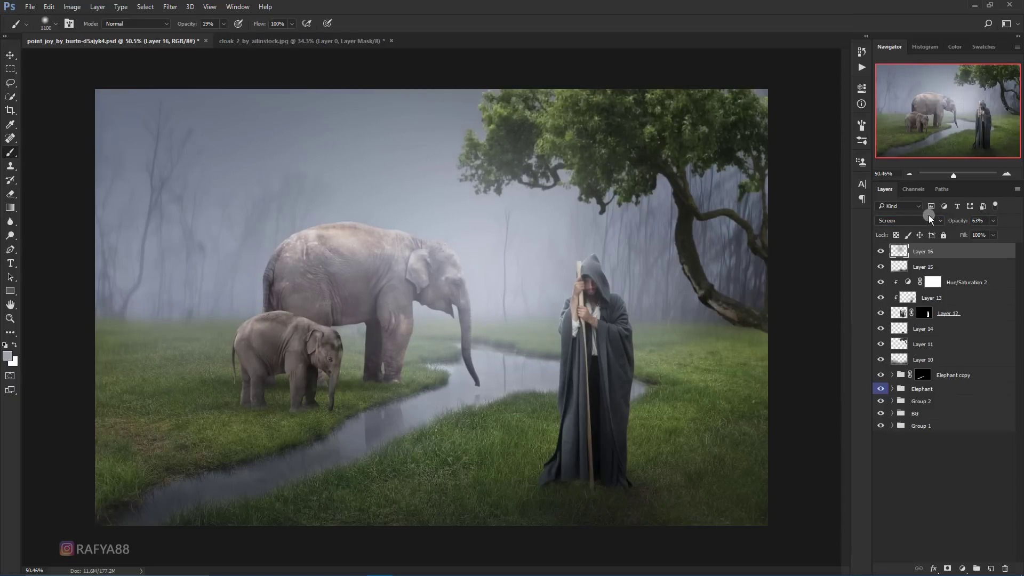
left_click_drag(960, 222, 955, 221)
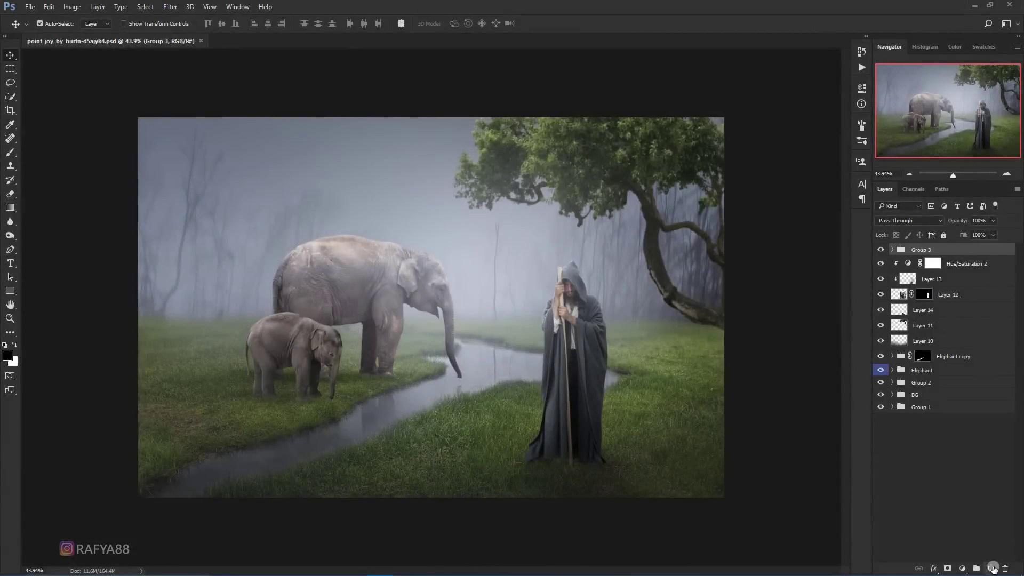
Fill new Layer 20 with rendered Clouds and set the Levels black input to 16
left_click(992, 568)
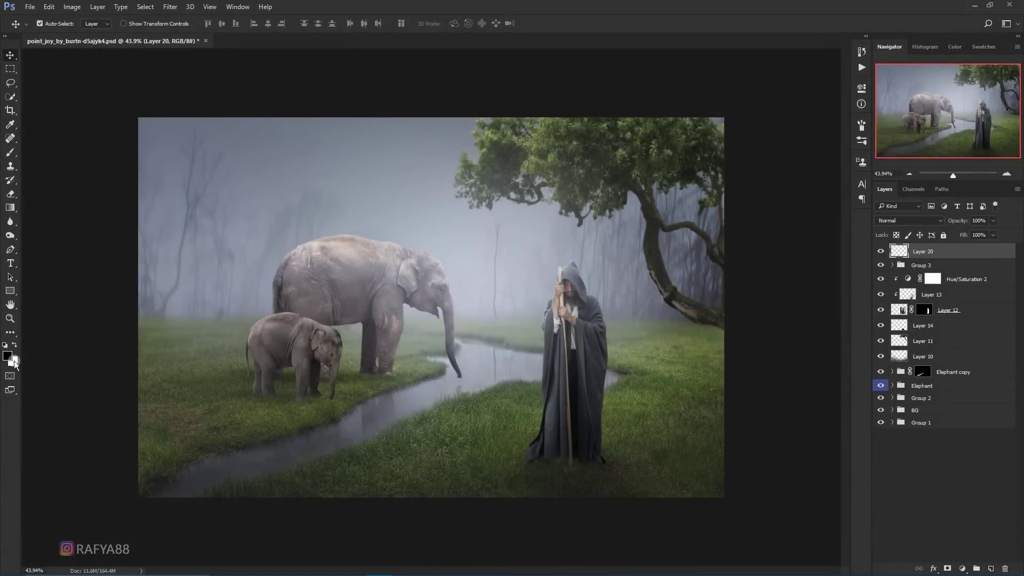
left_click(168, 7)
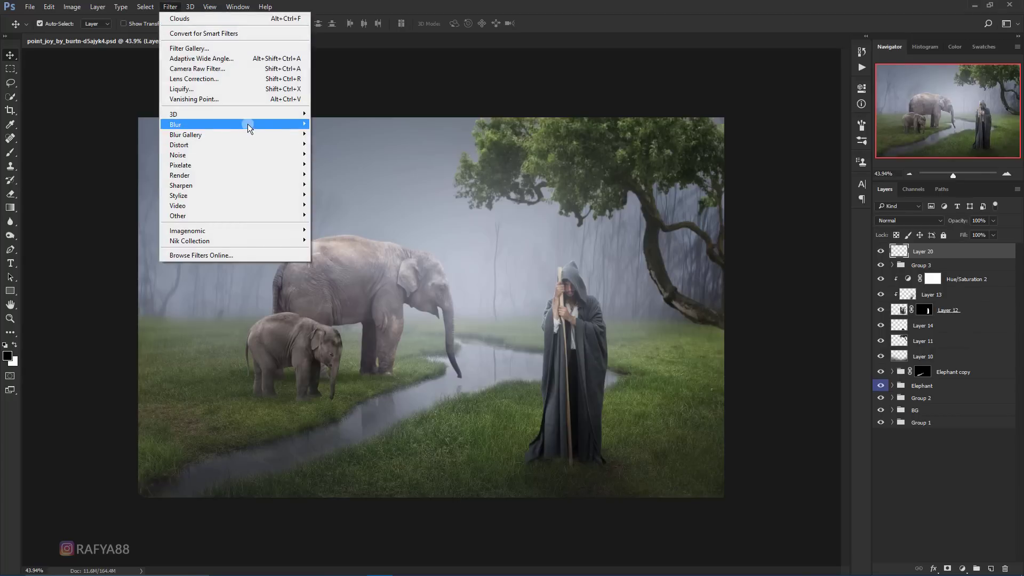
mouse_move(231, 175)
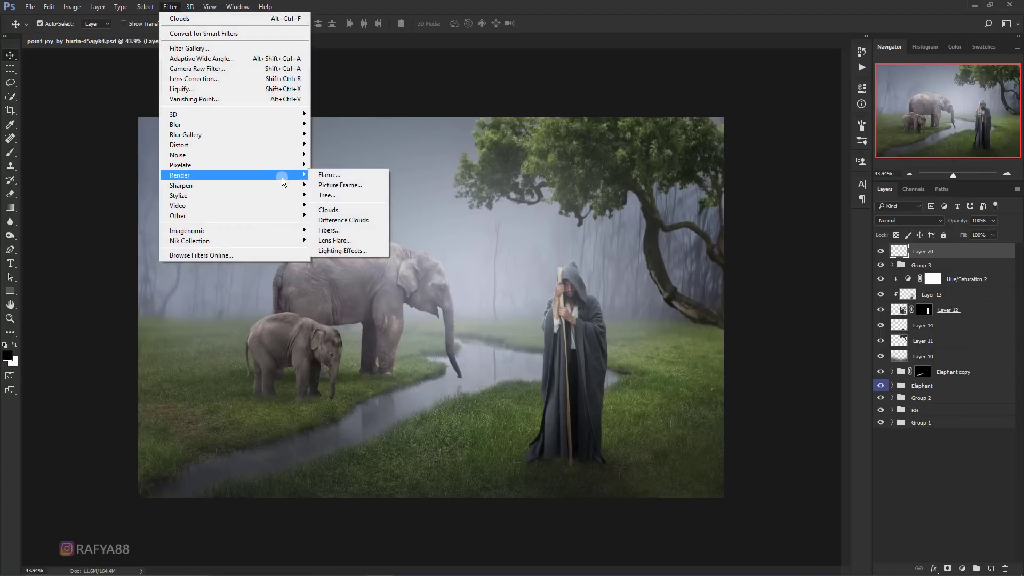
left_click(363, 209)
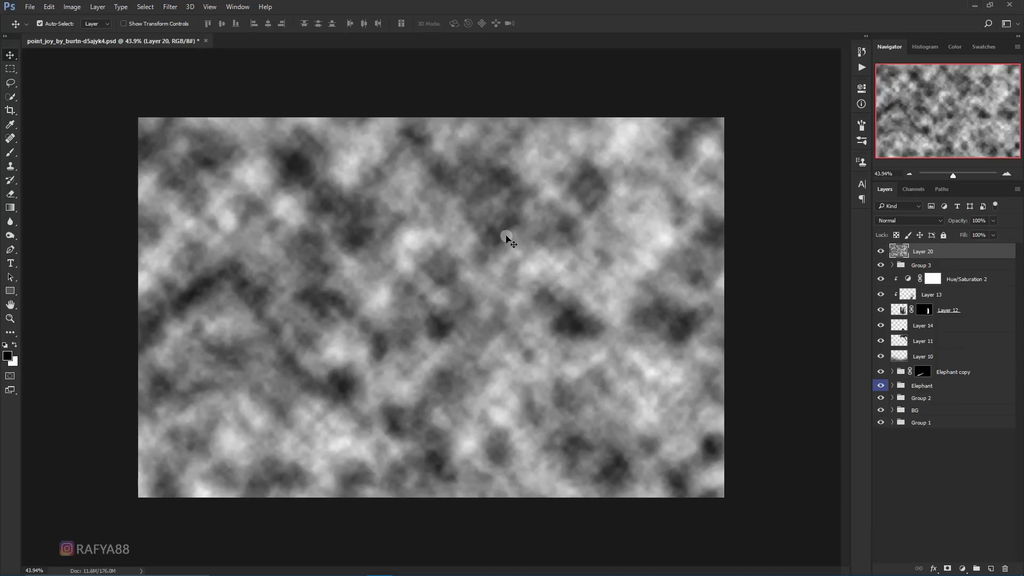
key("ctrl+l")
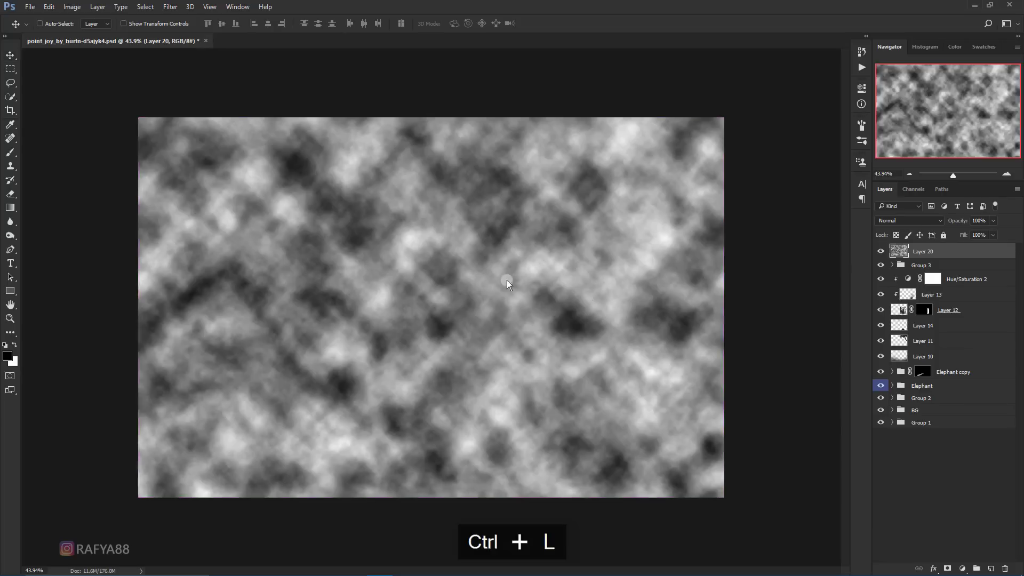
left_click_drag(721, 352, 728, 352)
left_click(871, 259)
Blend the clouds Layer 20 over the whole scene in Screen mode
key("v")
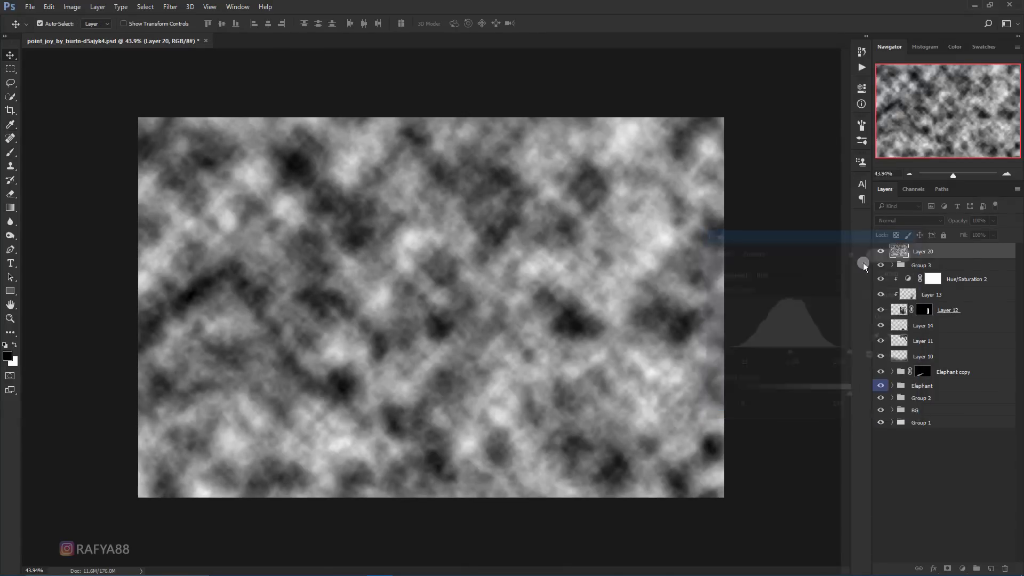
key("ctrl+minus")
scroll(626, 271, "down", 1)
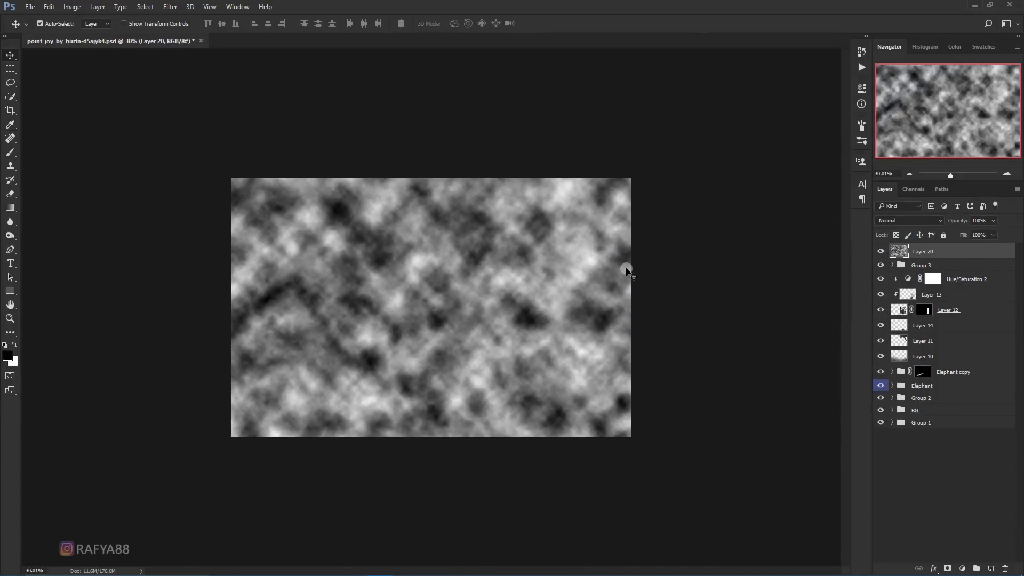
left_click(900, 221)
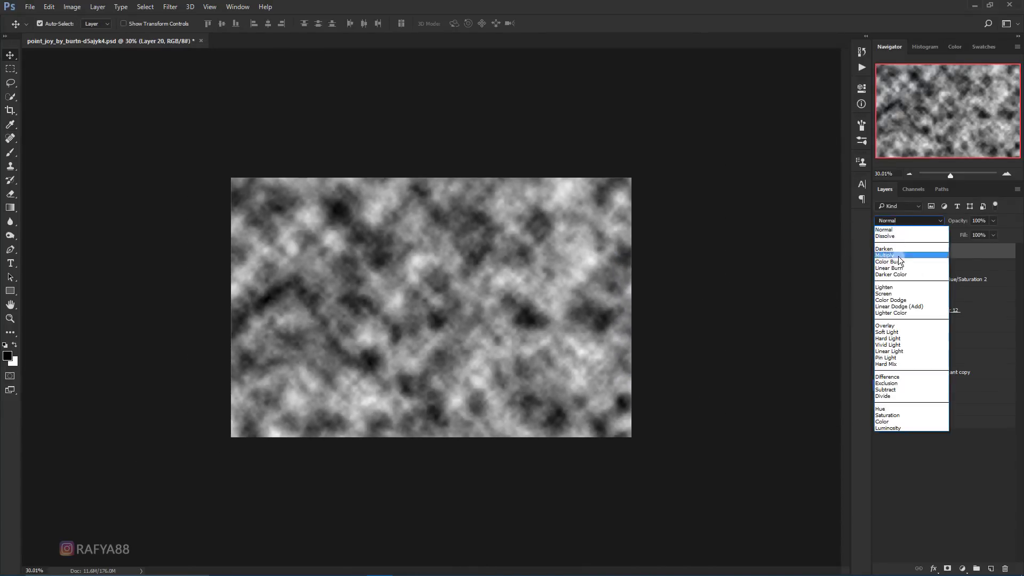
left_click(927, 293)
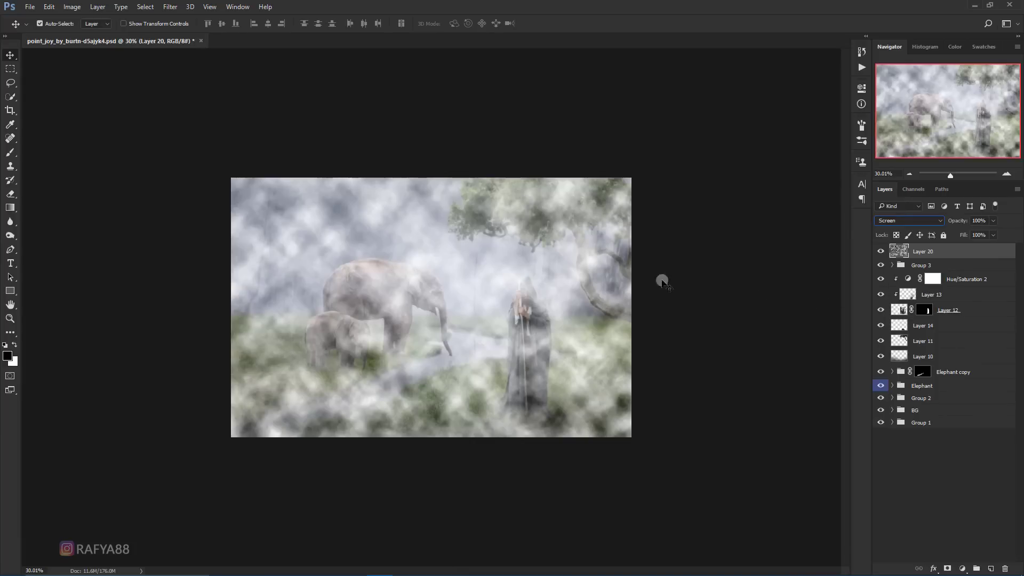
Warp Layer 20's clouds, lifting the top and bulging the right edge, then fade to 37% opacity
key("ctrl+t")
right_click(437, 267)
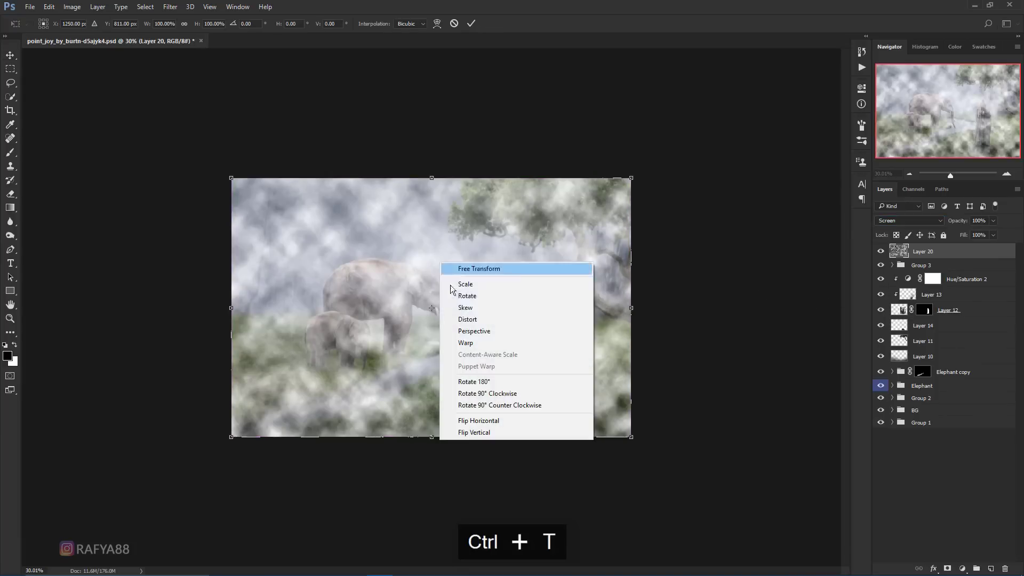
left_click(507, 343)
left_click_drag(435, 352, 423, 361)
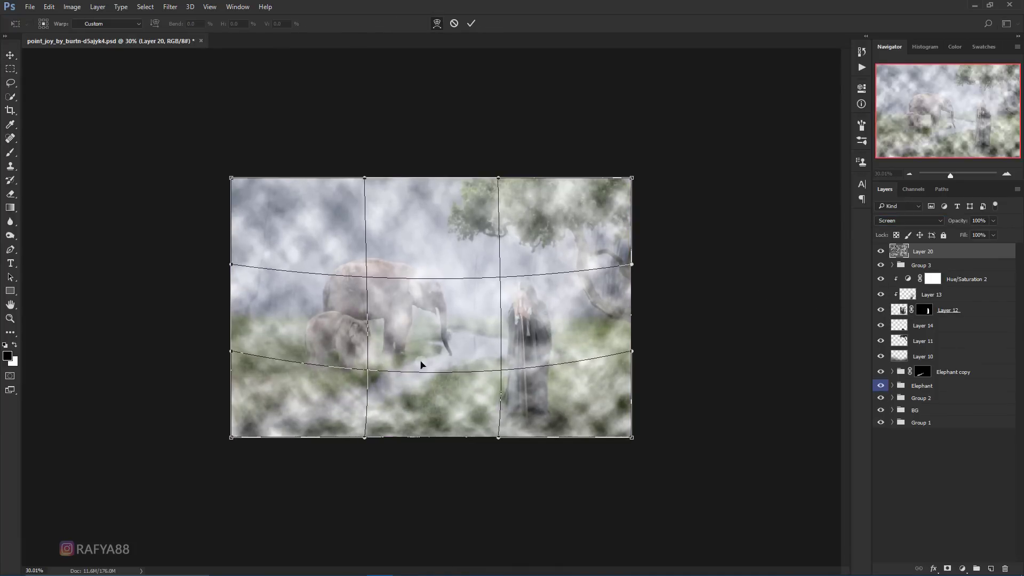
left_click_drag(308, 263, 414, 237)
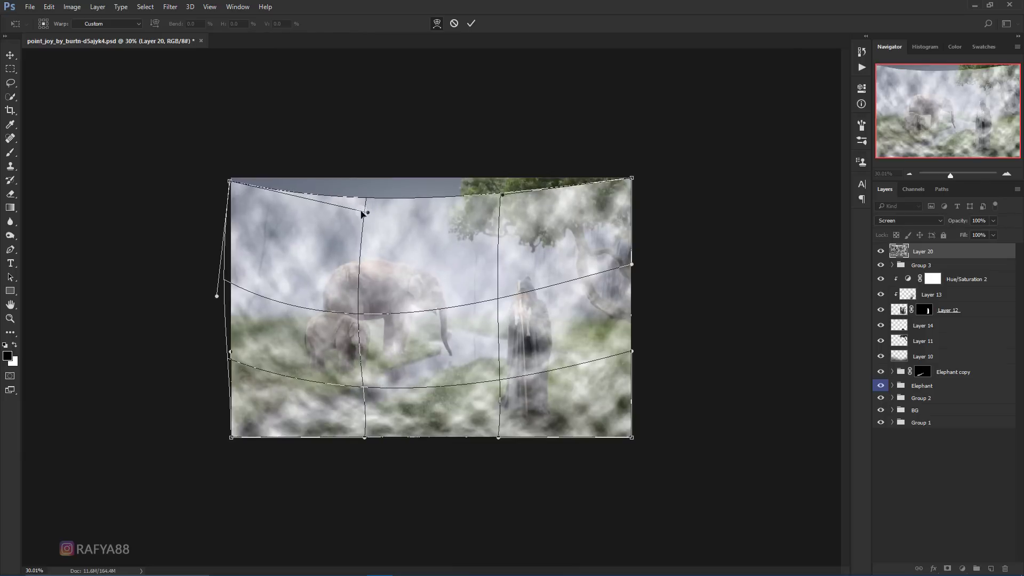
left_click_drag(364, 201, 361, 159)
left_click_drag(503, 201, 489, 165)
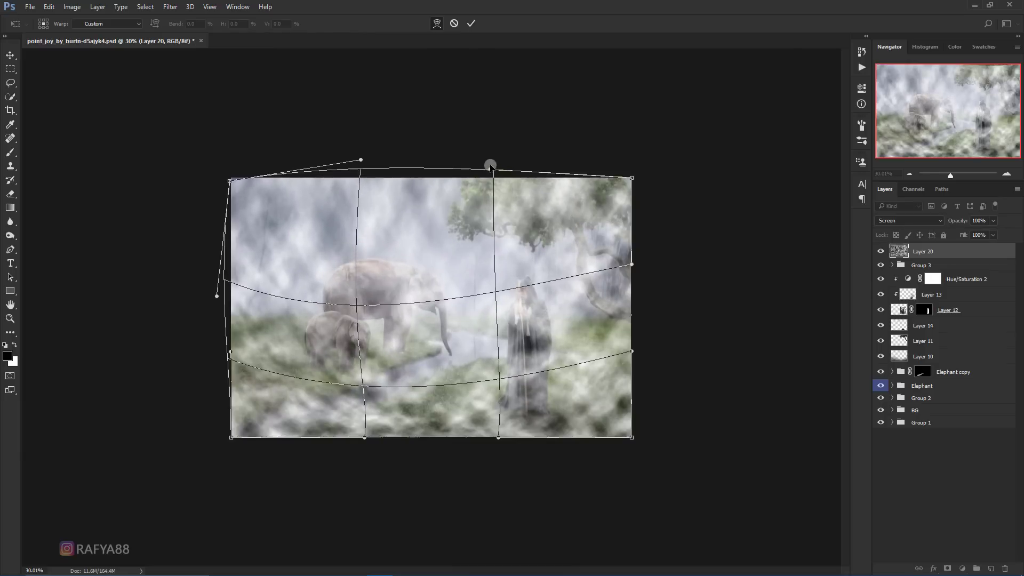
left_click_drag(571, 331, 583, 334)
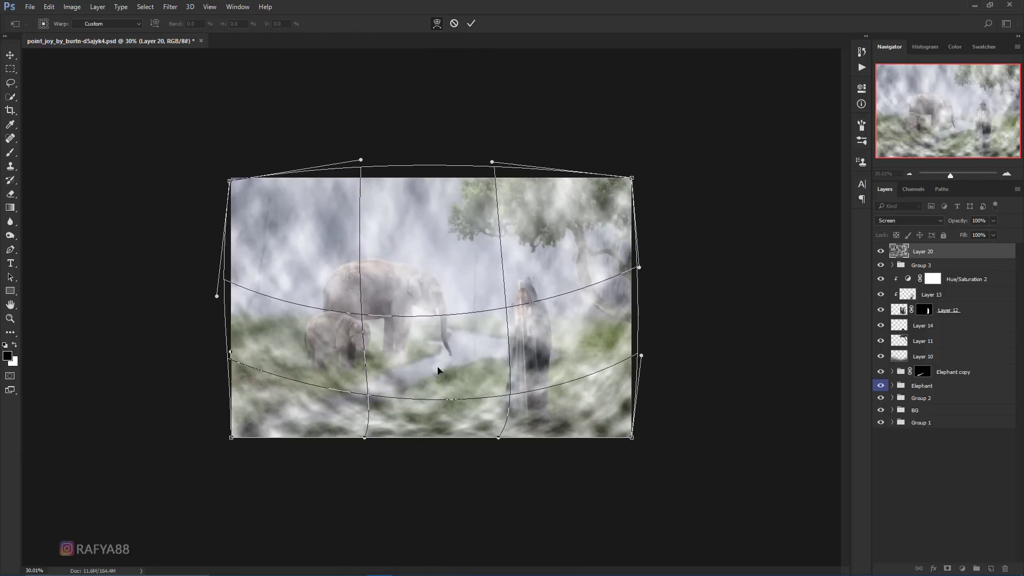
left_click_drag(631, 437, 652, 450)
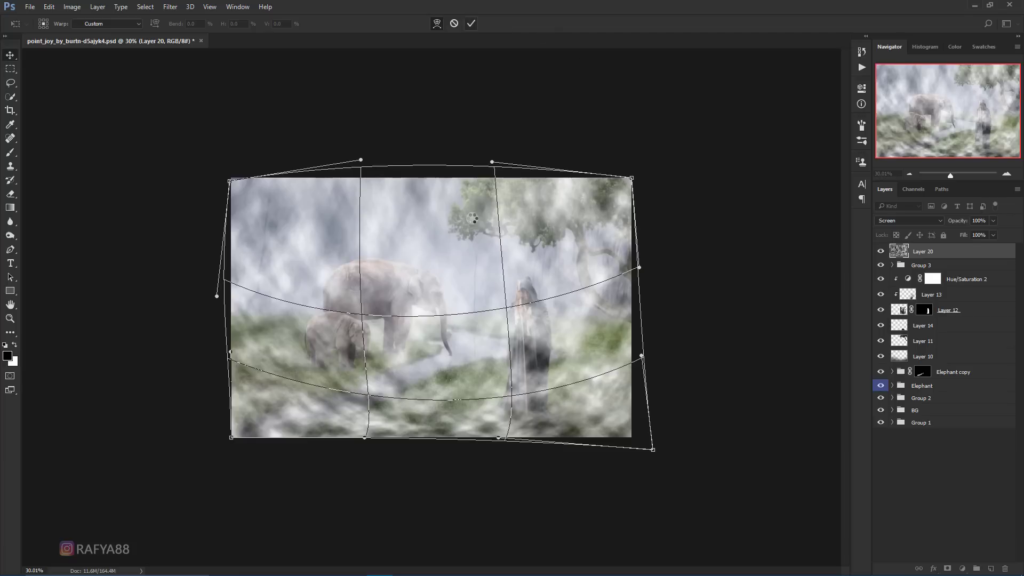
key("Return")
key("ctrl+plus")
left_click_drag(956, 223, 922, 223)
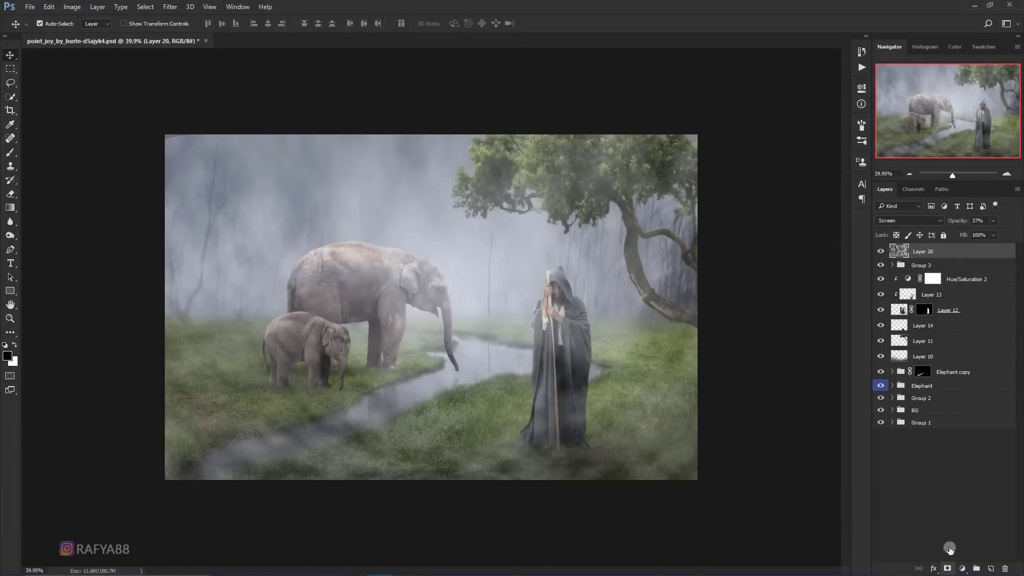
Mask Layer 20 and paint the fog away over the elephants and right of the hooded man
left_click(948, 568)
left_click(10, 151)
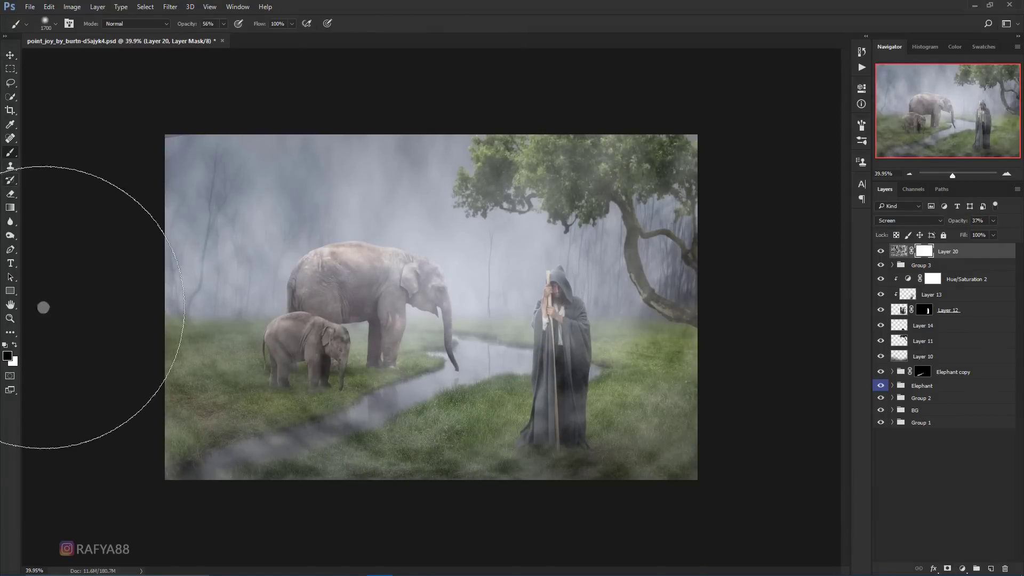
mouse_move(530, 222)
left_mouse_down()
mouse_move(498, 297)
mouse_move(331, 331)
mouse_move(395, 373)
mouse_move(213, 426)
left_mouse_up()
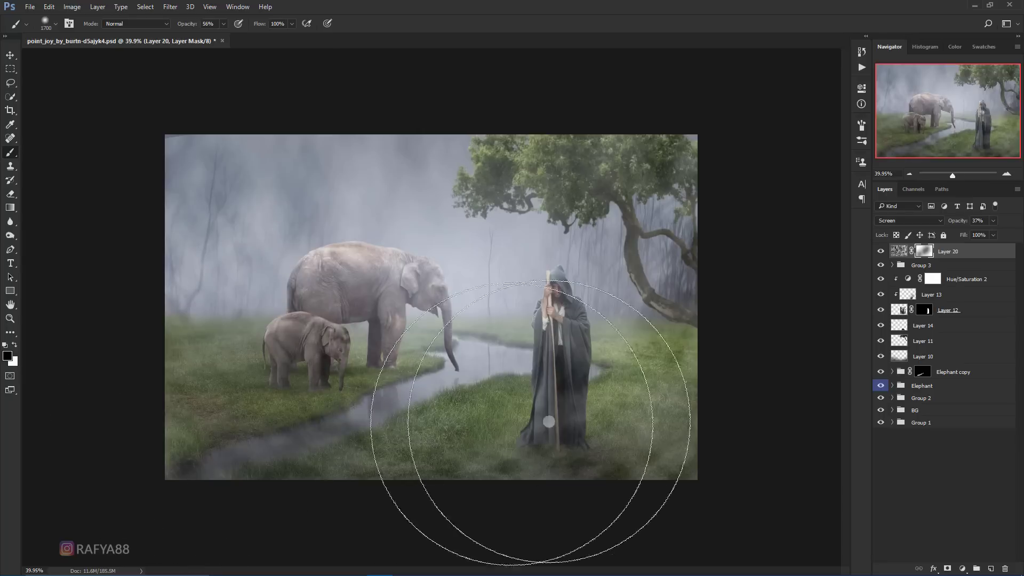
left_click_drag(766, 357, 507, 365)
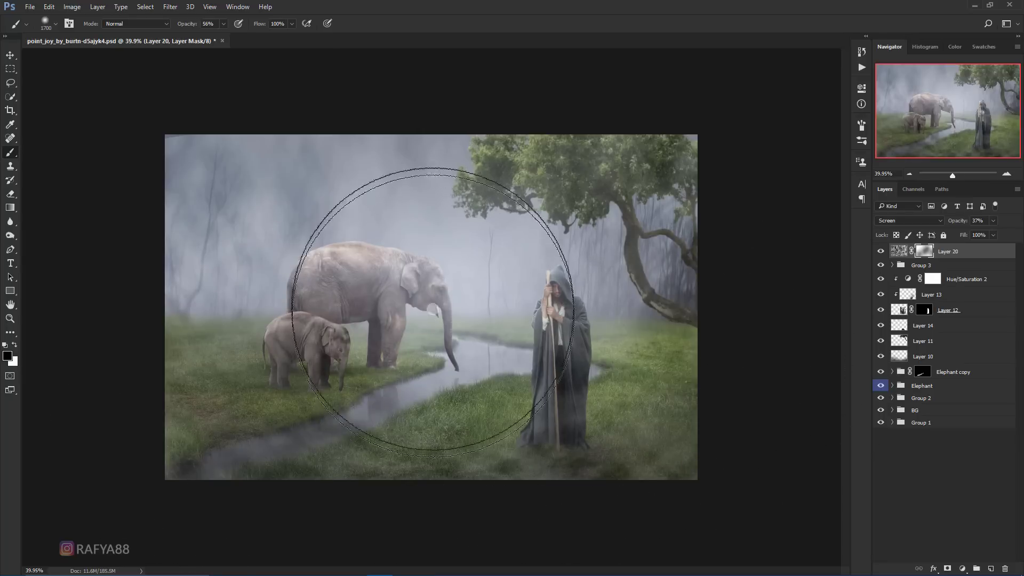
Resize the brush to 1500 px and toggle Layer 20 to compare the scene with and without fog
key("bracketleft")
key("bracketleft")
key("bracketleft")
scroll(544, 459, "down", 2)
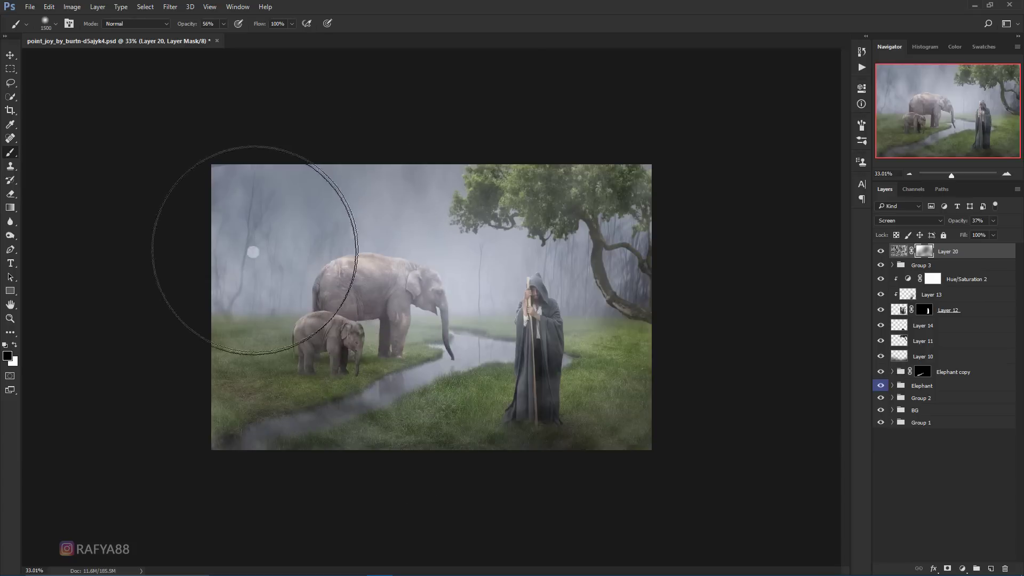
key("bracketright")
key("bracketright")
key("bracketright")
scroll(421, 288, "up", 1)
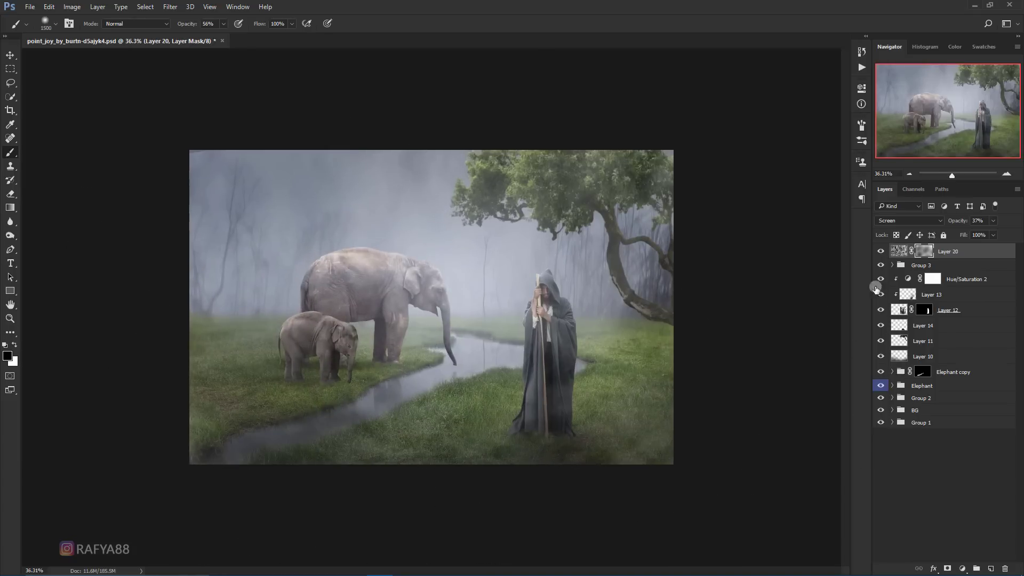
left_click(881, 252)
left_click(881, 252)
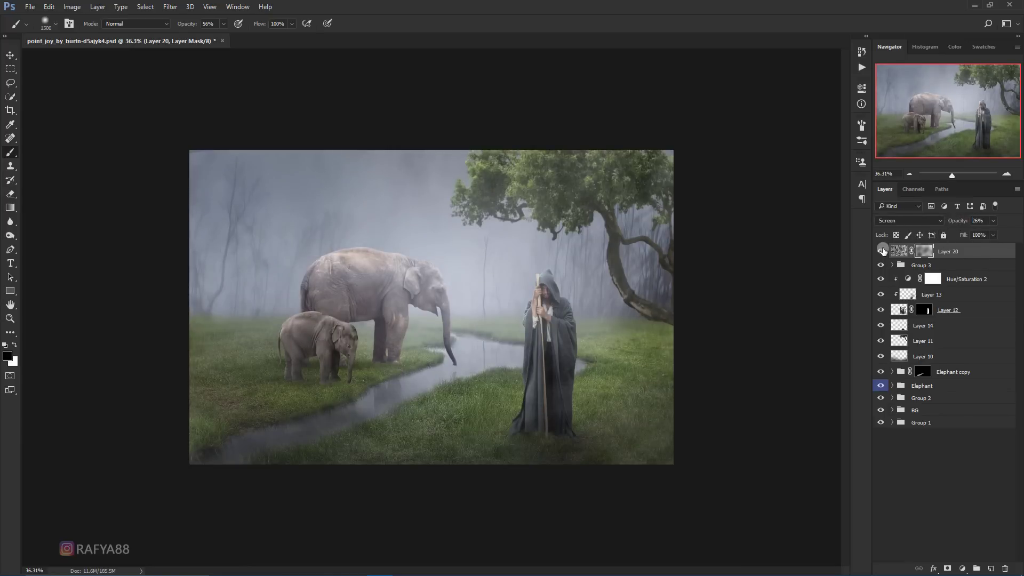
left_click(880, 251)
left_click(881, 251)
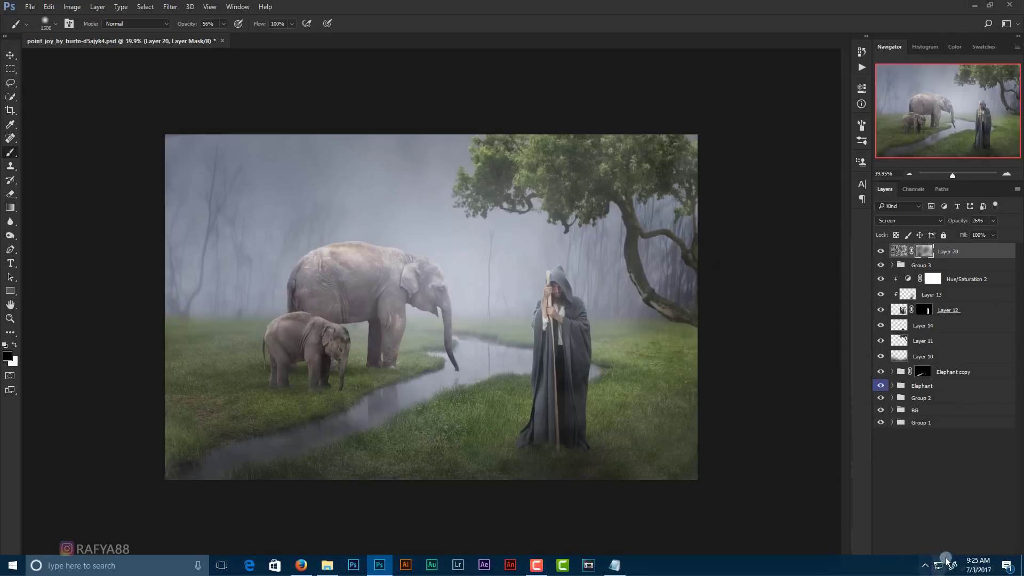
left_click(963, 569)
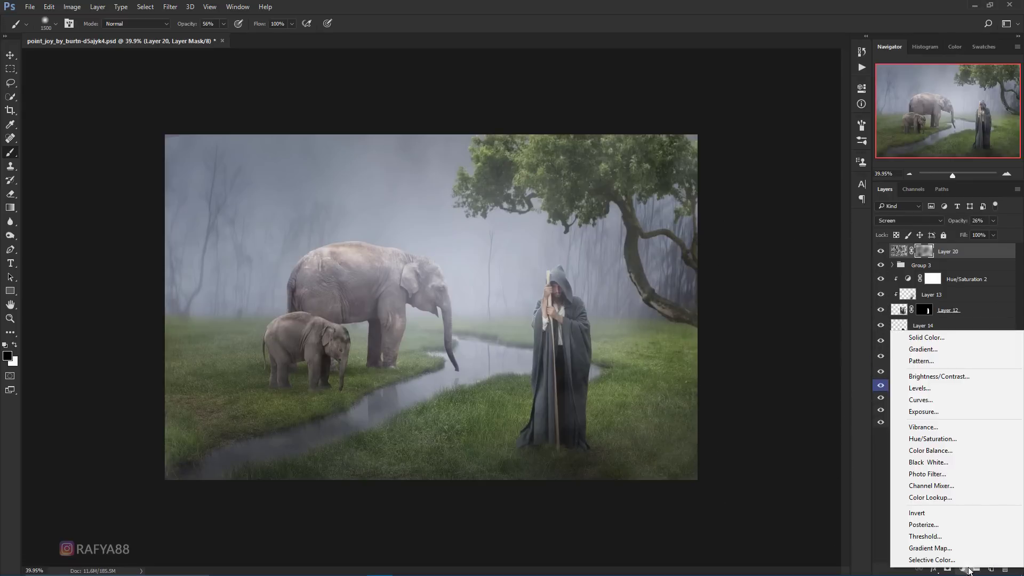
Add a Curves adjustment and lift the Red channel's black point
left_click(946, 401)
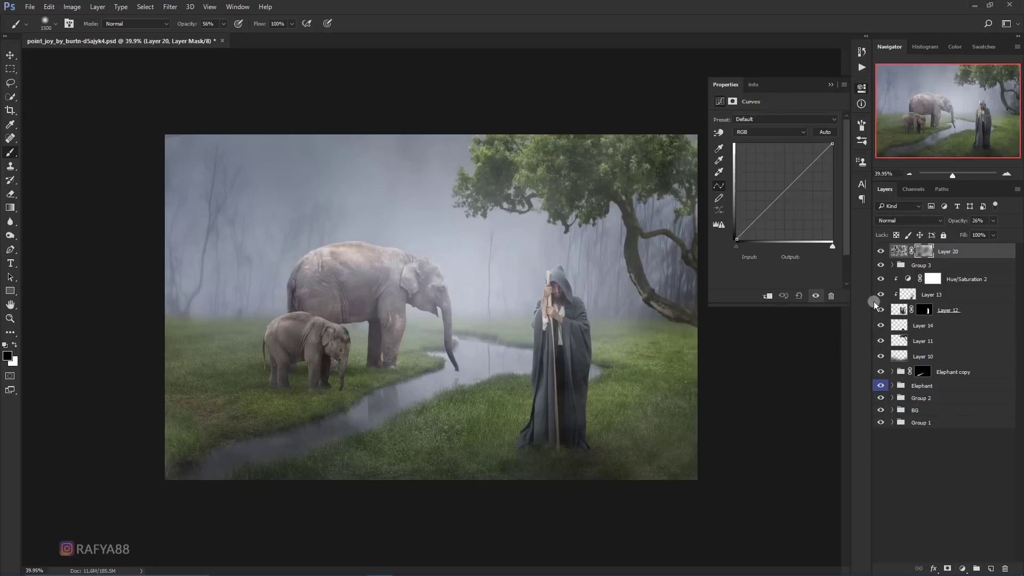
left_click(769, 131)
left_click(770, 145)
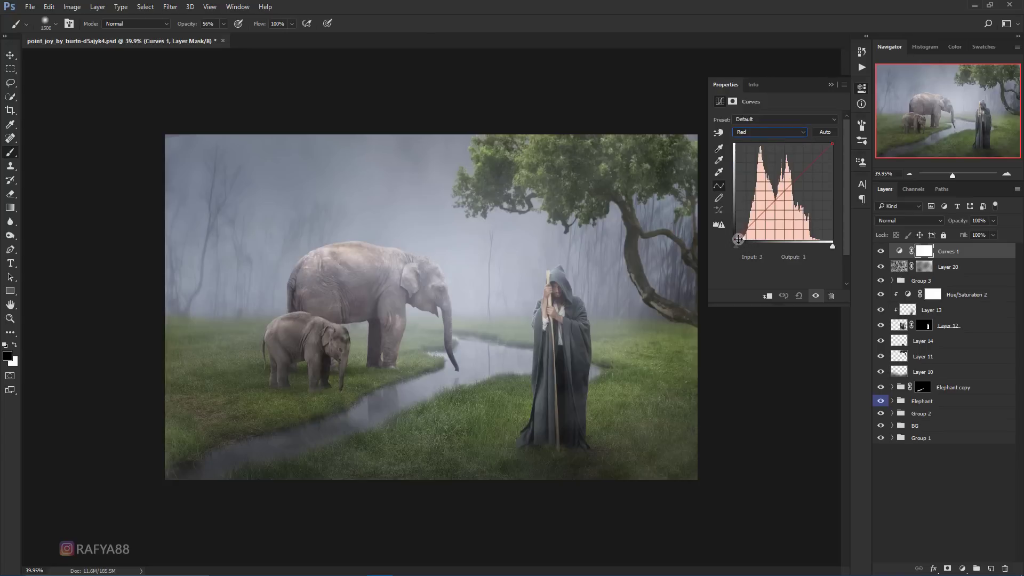
left_click_drag(738, 239, 735, 234)
left_click(772, 132)
left_click(767, 153)
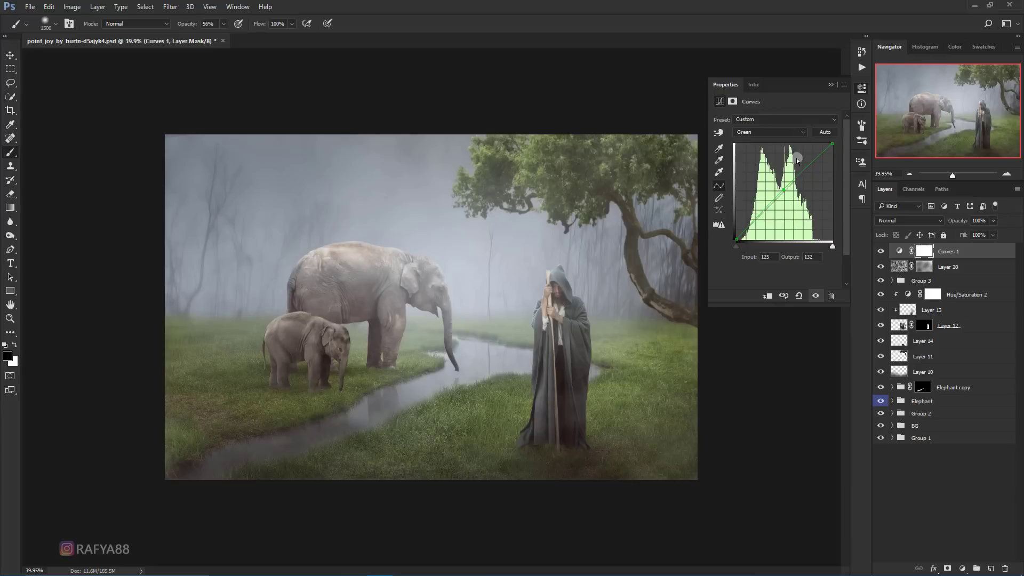
On the Blue curve, raise the black point to 21 and lower a midtone point and the white point
left_click(782, 131)
left_click(776, 157)
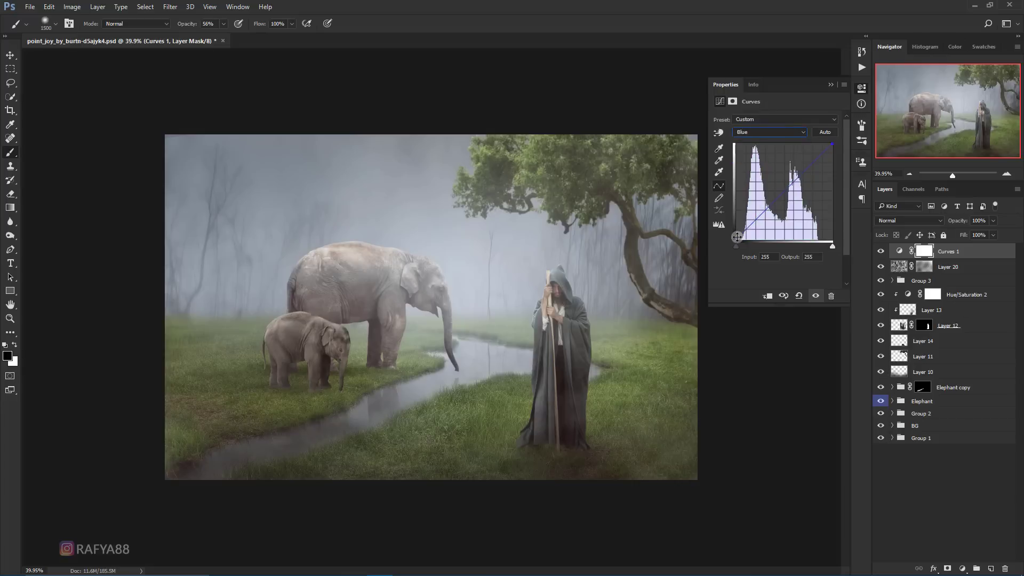
left_click_drag(736, 240, 736, 235)
left_click_drag(793, 182, 792, 189)
left_click_drag(832, 144, 834, 151)
left_click_drag(736, 236, 735, 230)
left_click(826, 88)
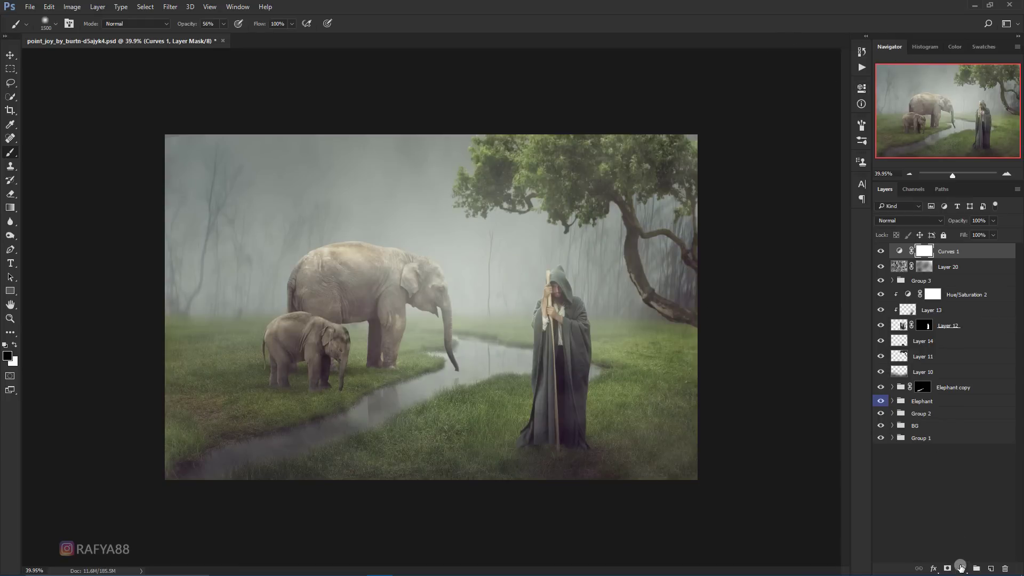
Add a Color Balance layer with Midtones Cyan-Red -12 and Highlights Red +16, Yellow -16
left_click(962, 569)
left_click(981, 444)
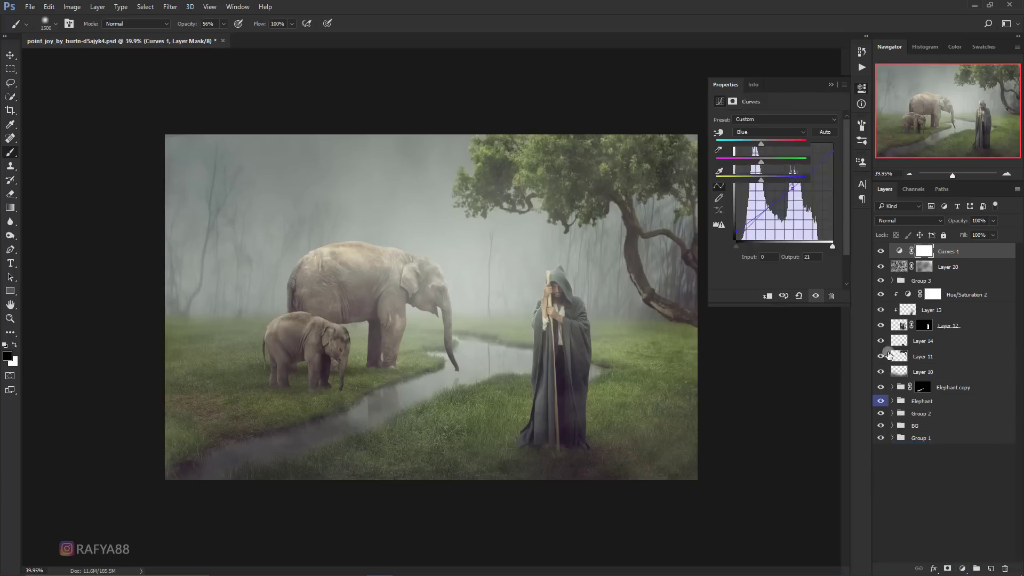
left_click_drag(758, 144, 755, 145)
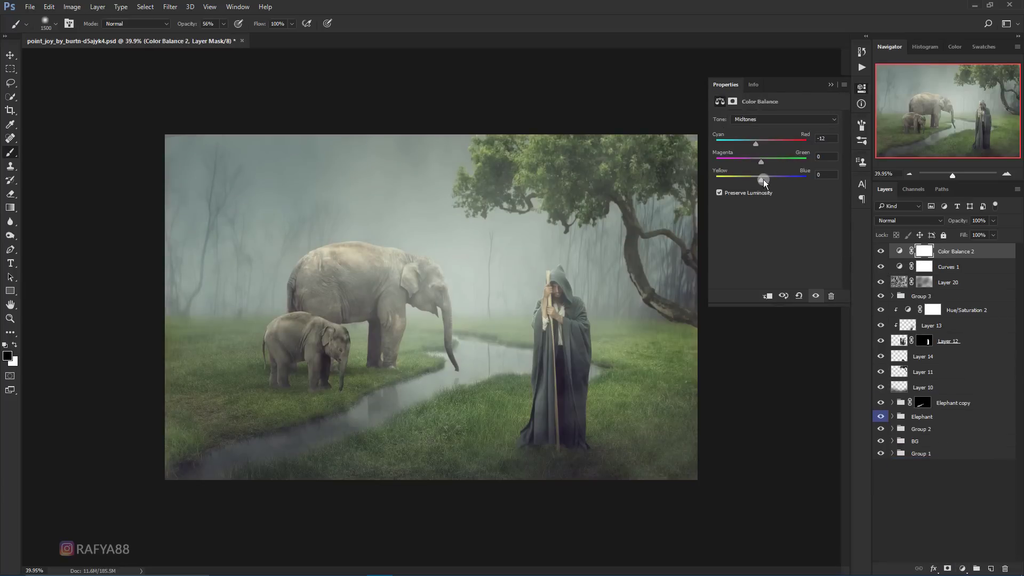
left_click(775, 119)
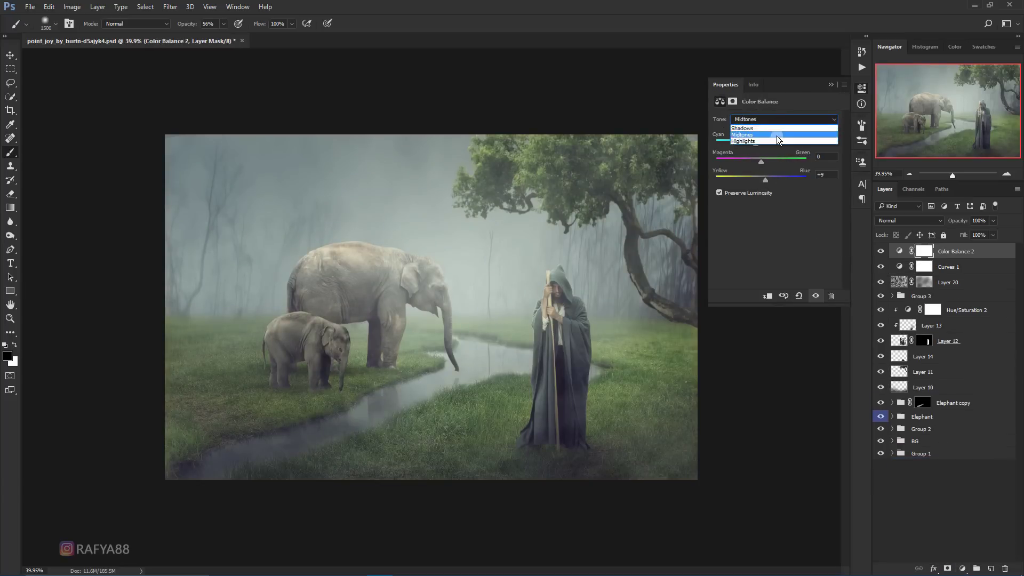
left_click(782, 141)
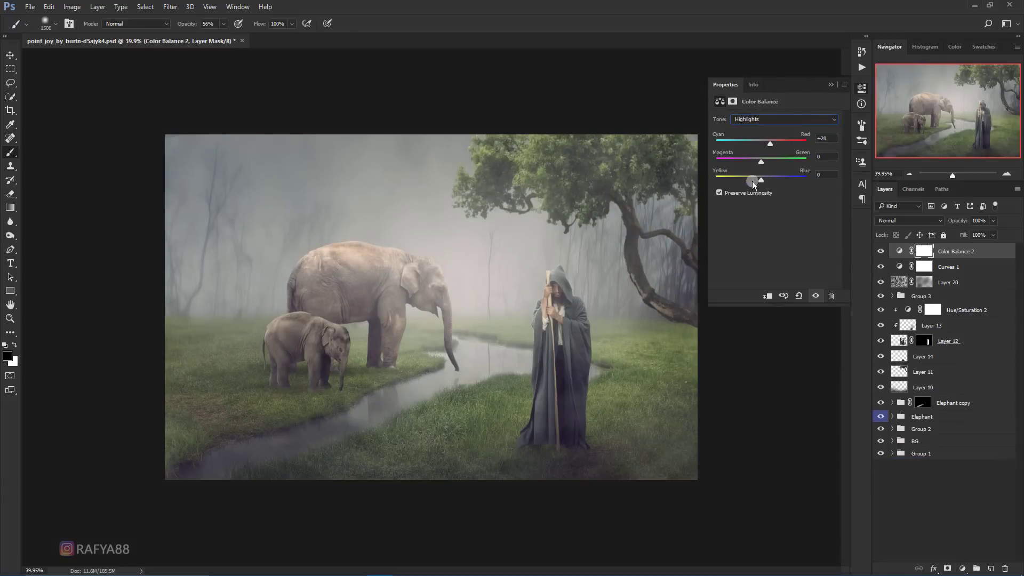
left_click_drag(752, 181, 749, 181)
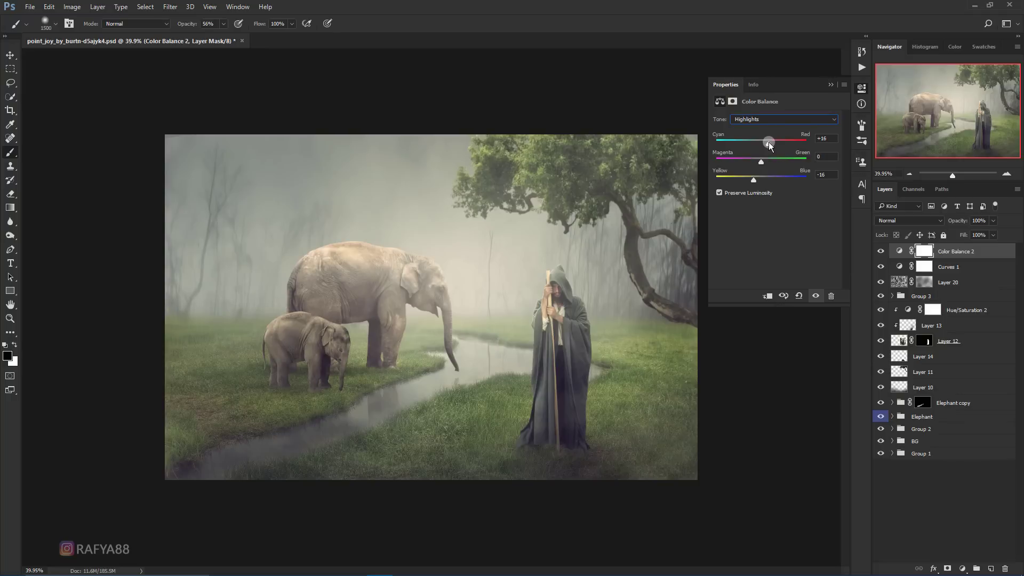
left_click(830, 85)
Compare Color Balance 2 on and off, then lower its opacity to 48%
left_click(880, 251)
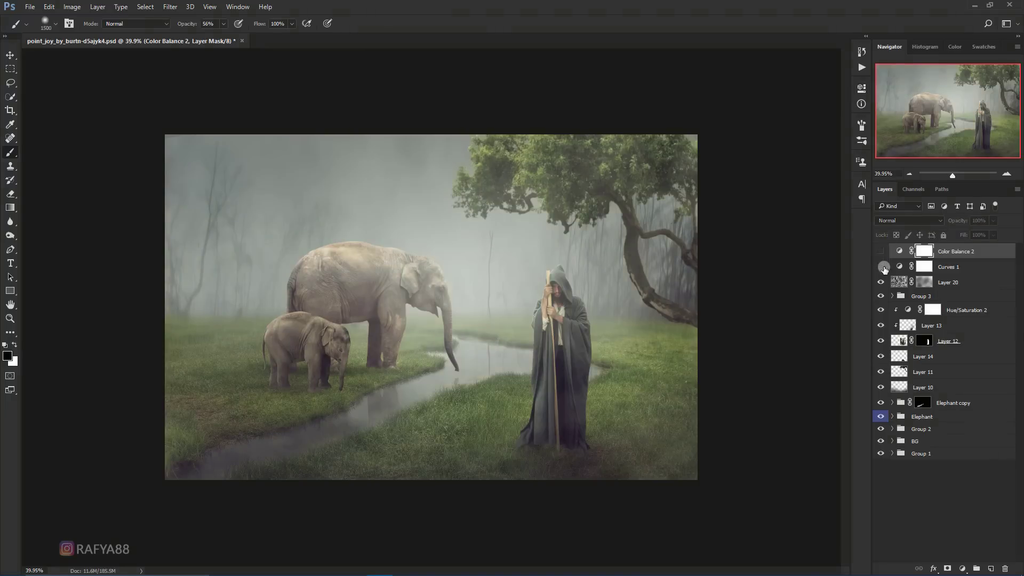
left_click(880, 252)
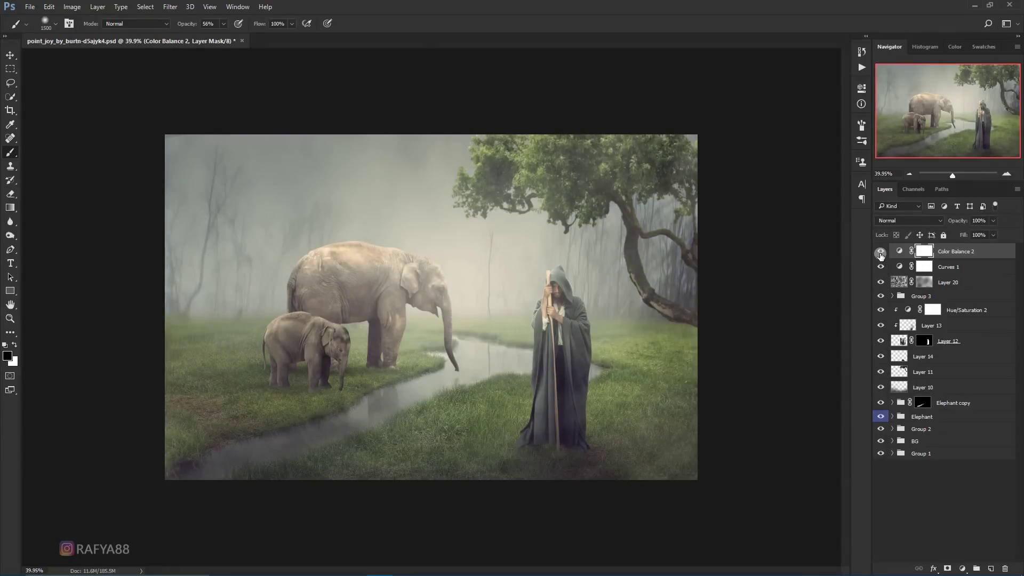
left_click_drag(962, 221, 939, 222)
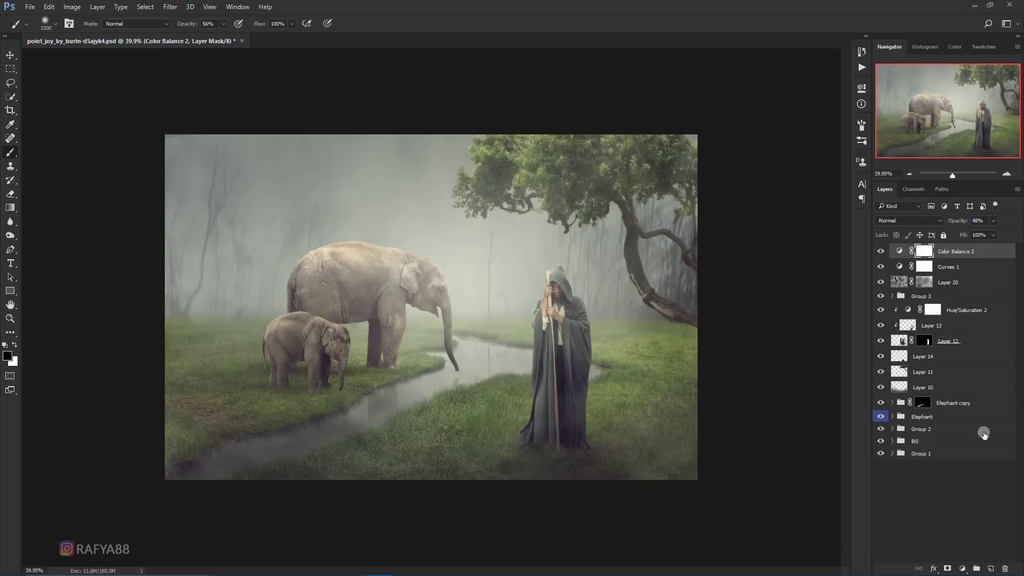
left_click(961, 568)
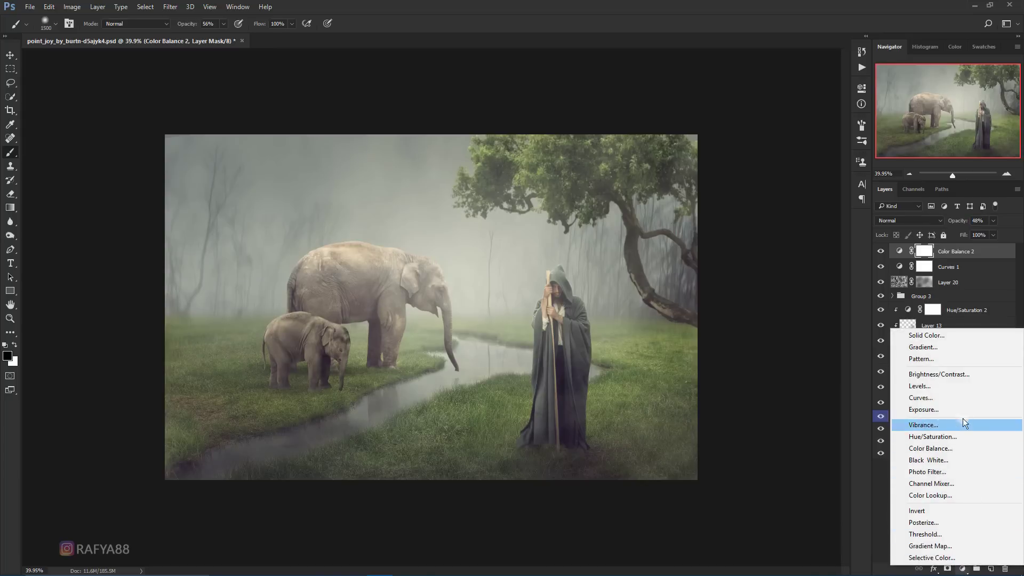
Add Levels 2 with Blue output 30/239 and Red midtone gamma 0.93, then compare it on and off
left_click(967, 385)
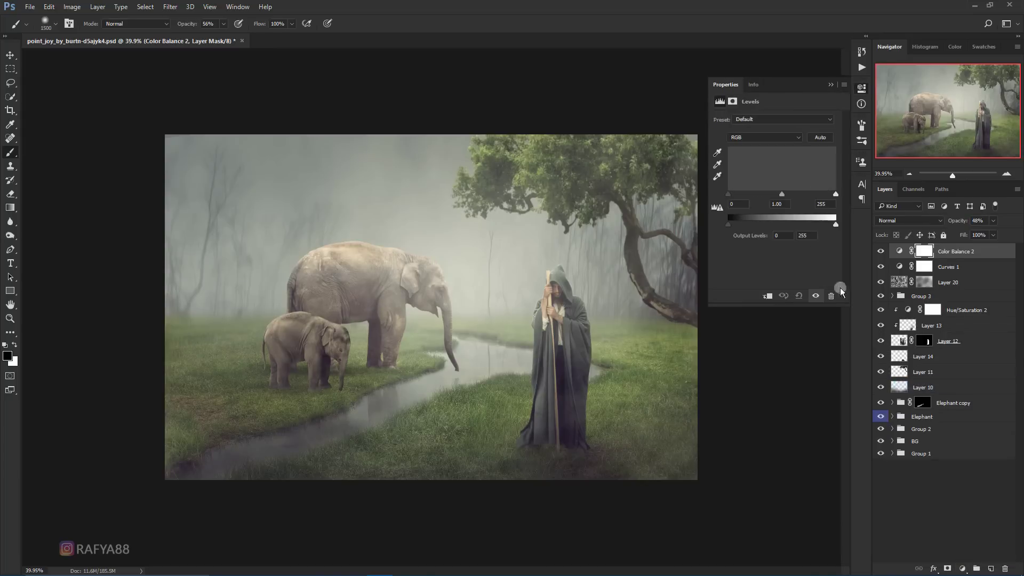
left_click(741, 136)
left_click(748, 167)
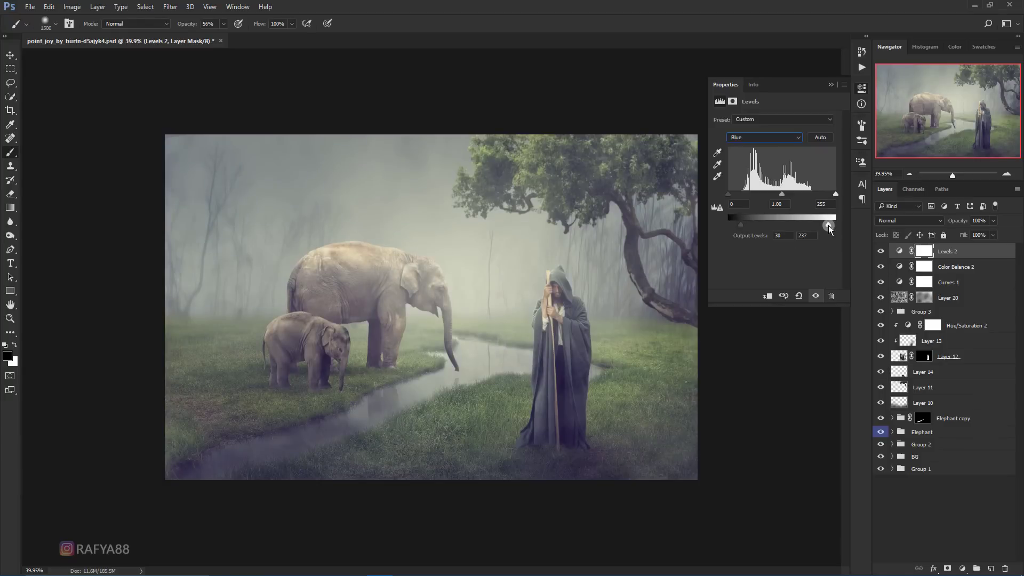
left_click(773, 139)
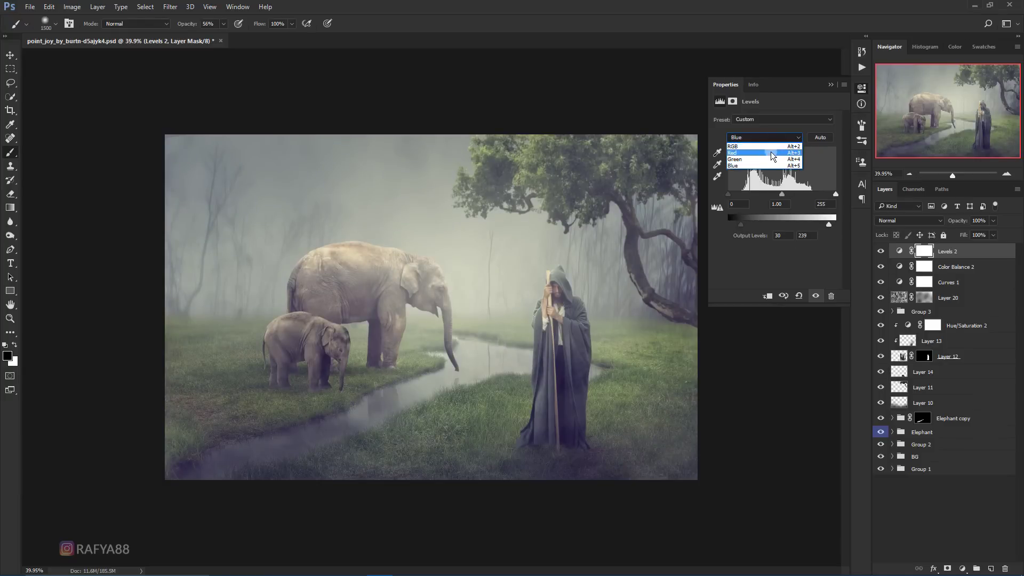
left_click(770, 152)
left_click_drag(785, 195, 782, 196)
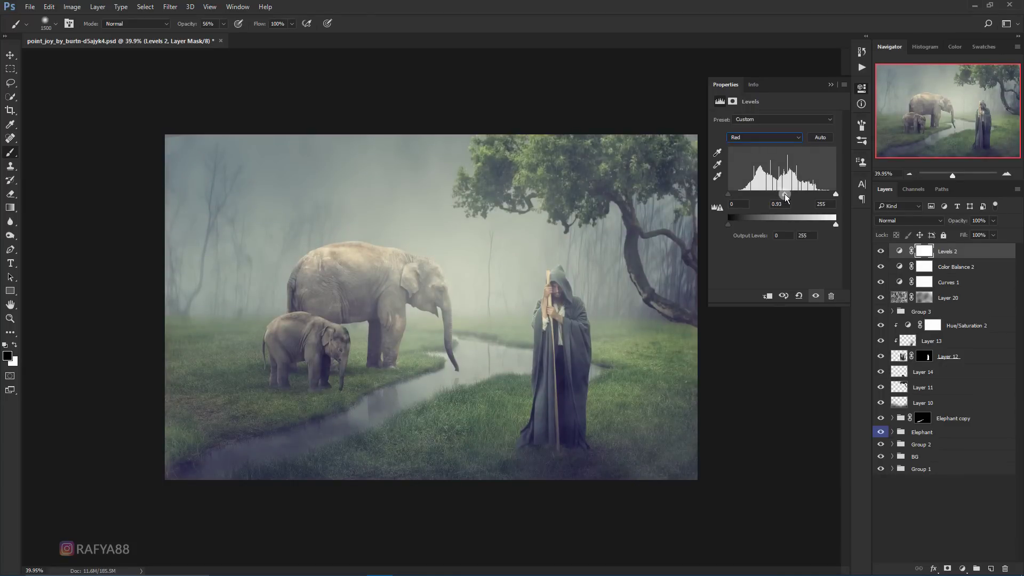
left_click(830, 85)
left_click(881, 251)
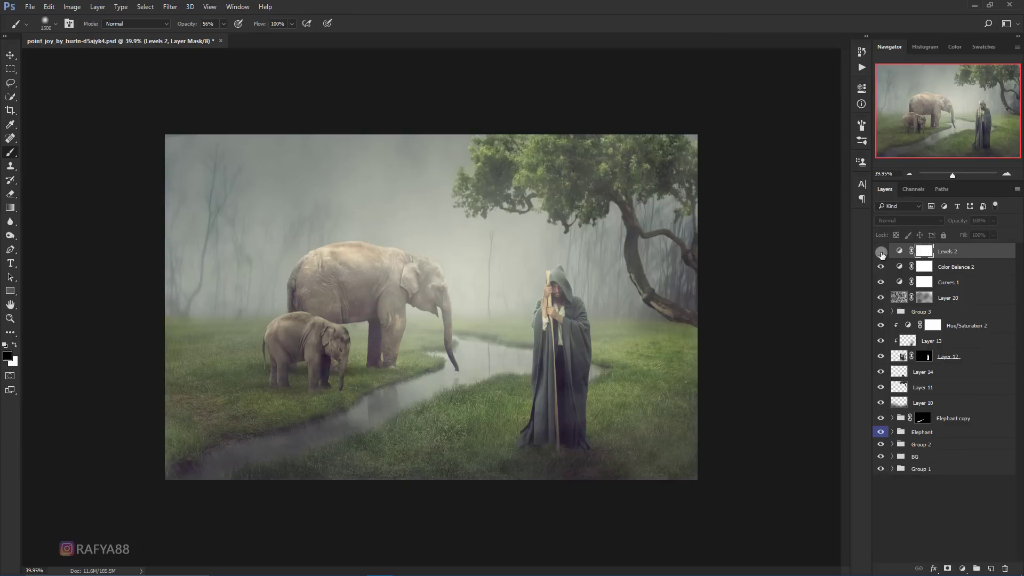
left_click(880, 251)
Add a Vibrance adjustment layer with vibrance raised to +19
left_click(960, 568)
left_click(959, 423)
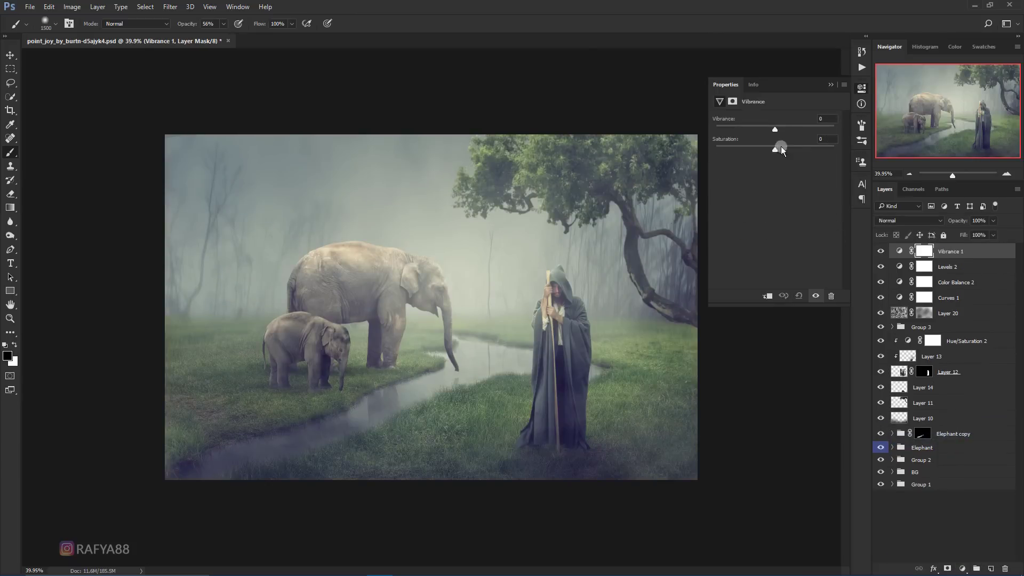
left_click_drag(775, 129, 786, 133)
left_click(830, 84)
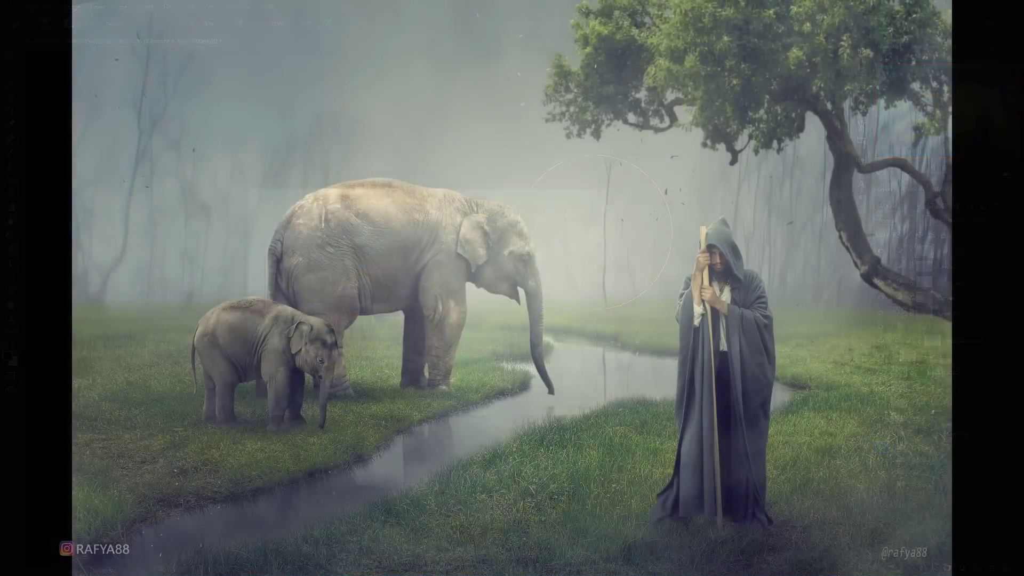